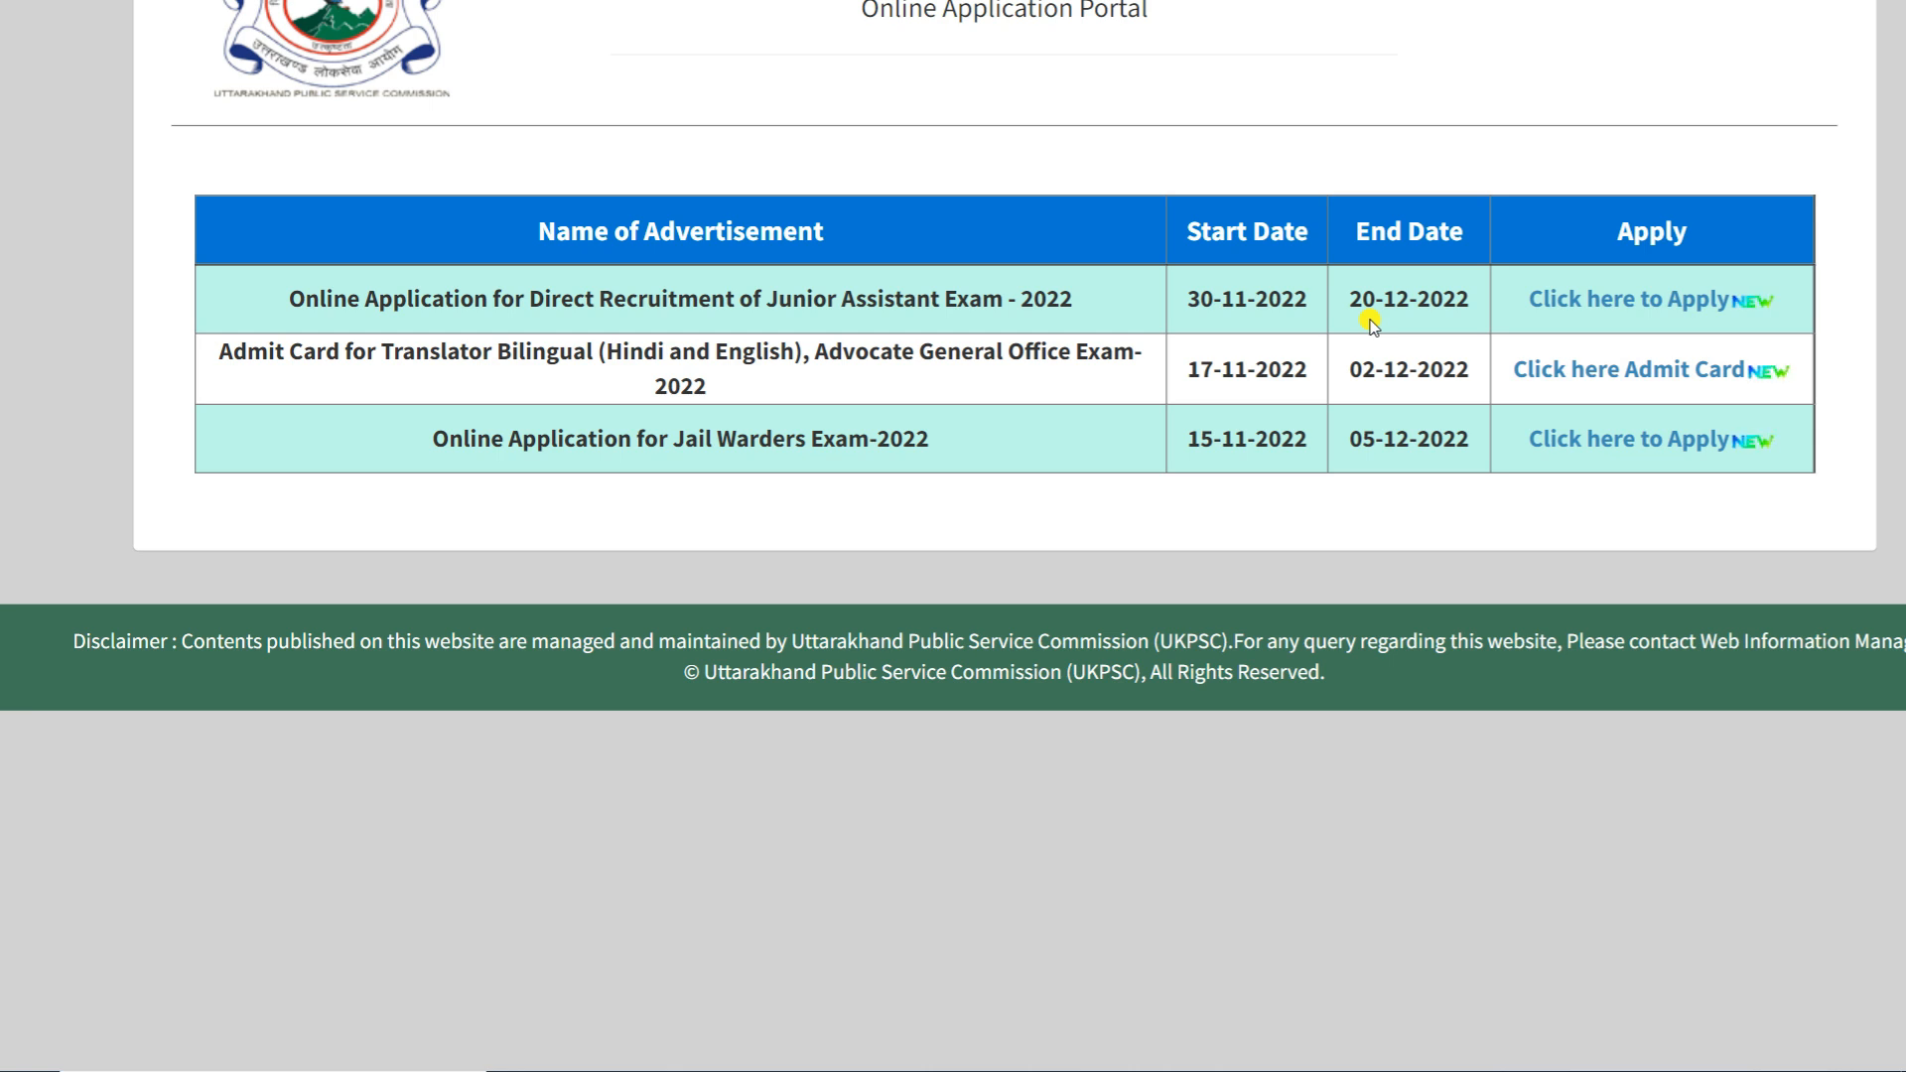
Open the online application for the Junior Assistant Exam - 2022 and proceed from the instructions to the registration form.
{"action": "left_click", "coordinate": [1598, 304]}
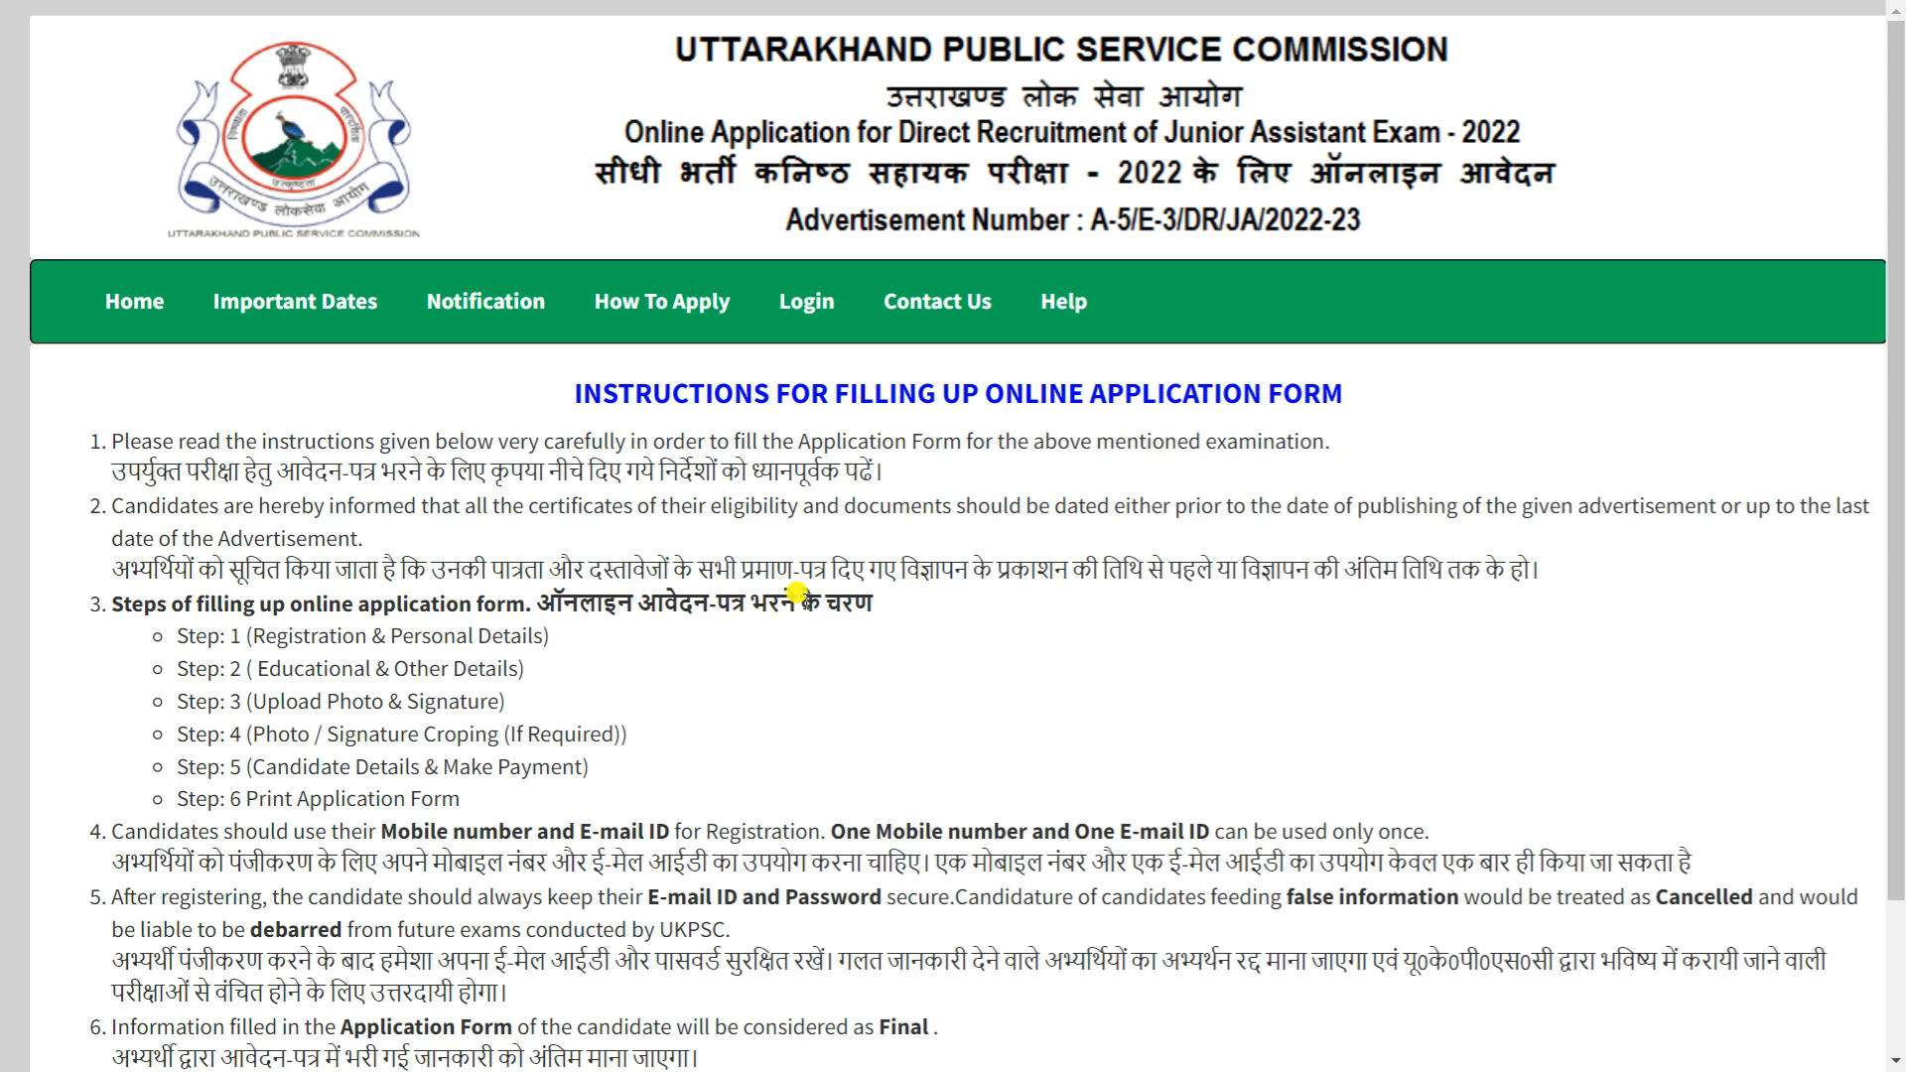
{"action": "scroll", "coordinate": [797, 593], "scroll_direction": "down", "scroll_amount": 6}
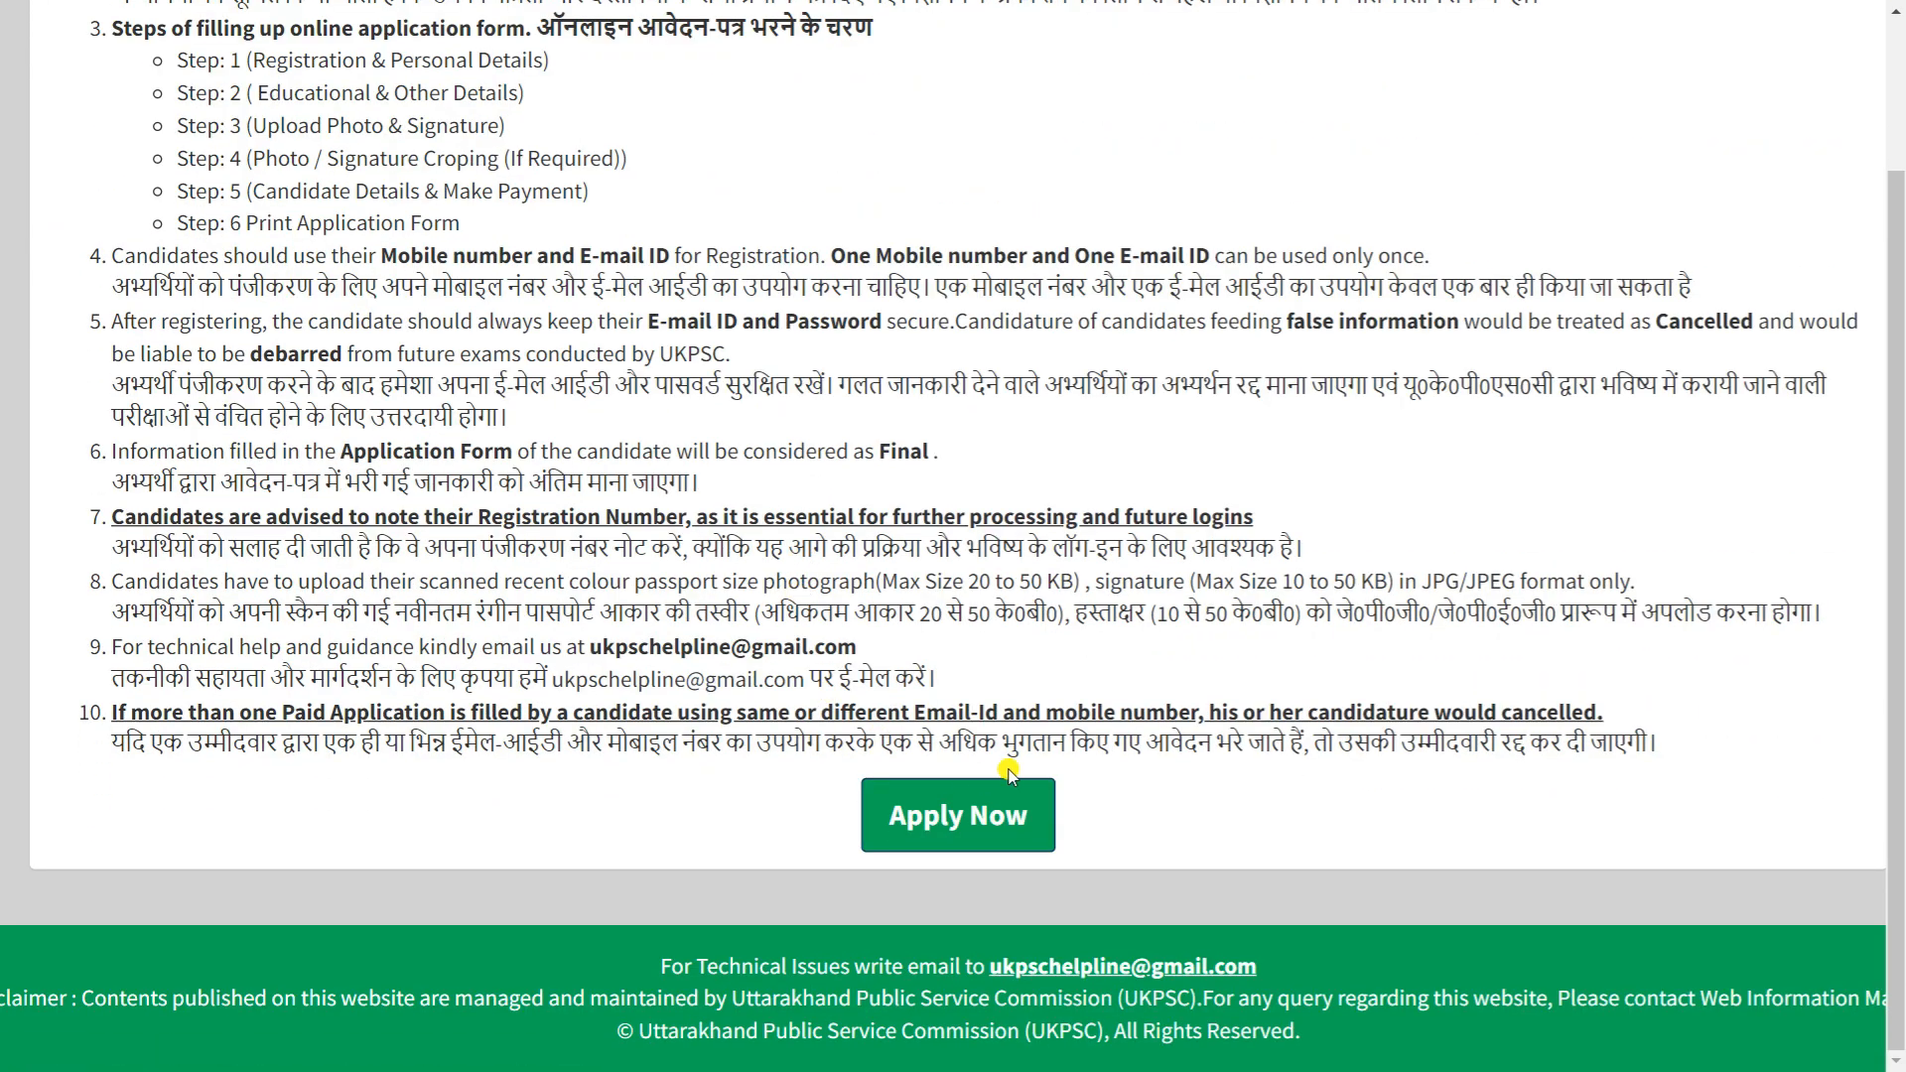
{"action": "left_click", "coordinate": [952, 818]}
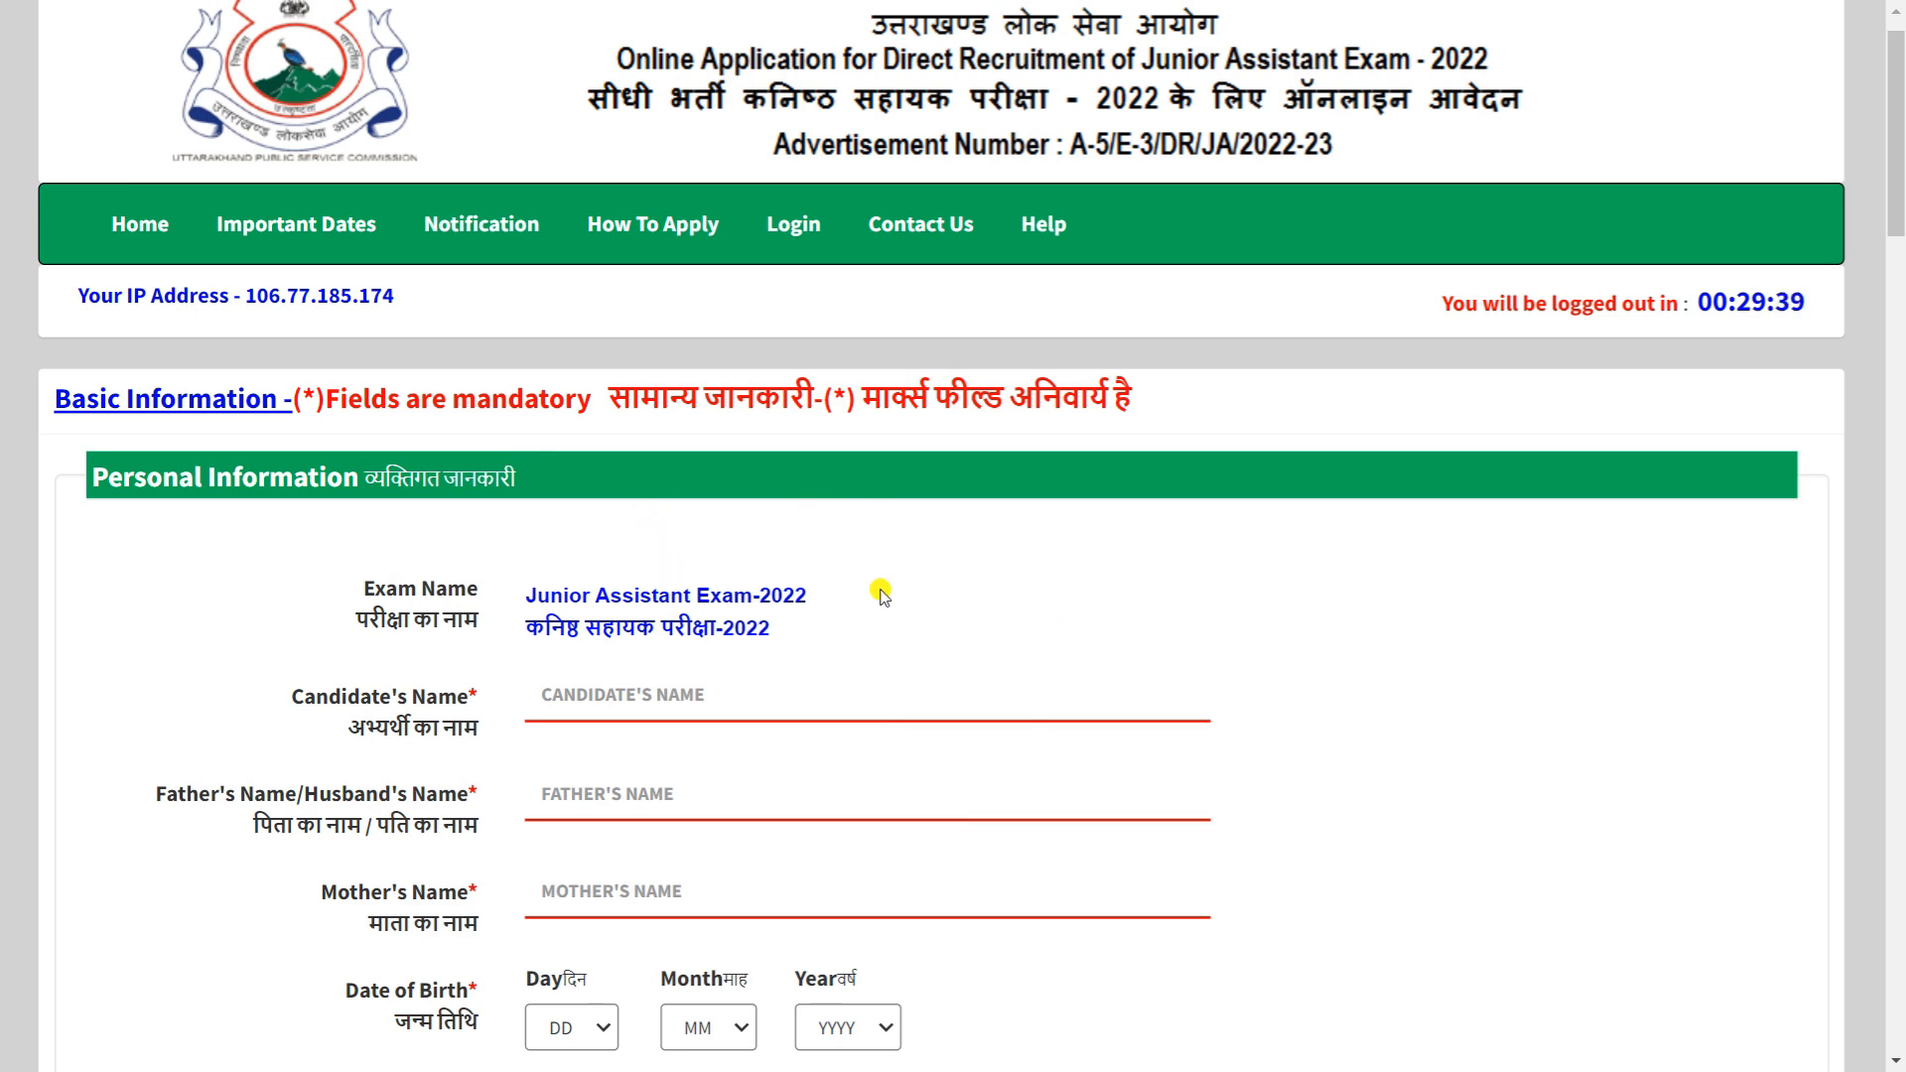
Review the candidate, father's and mother's name fields and the day, month and year lists for date of birth.
{"action": "scroll", "coordinate": [879, 591], "scroll_direction": "down", "scroll_amount": 2}
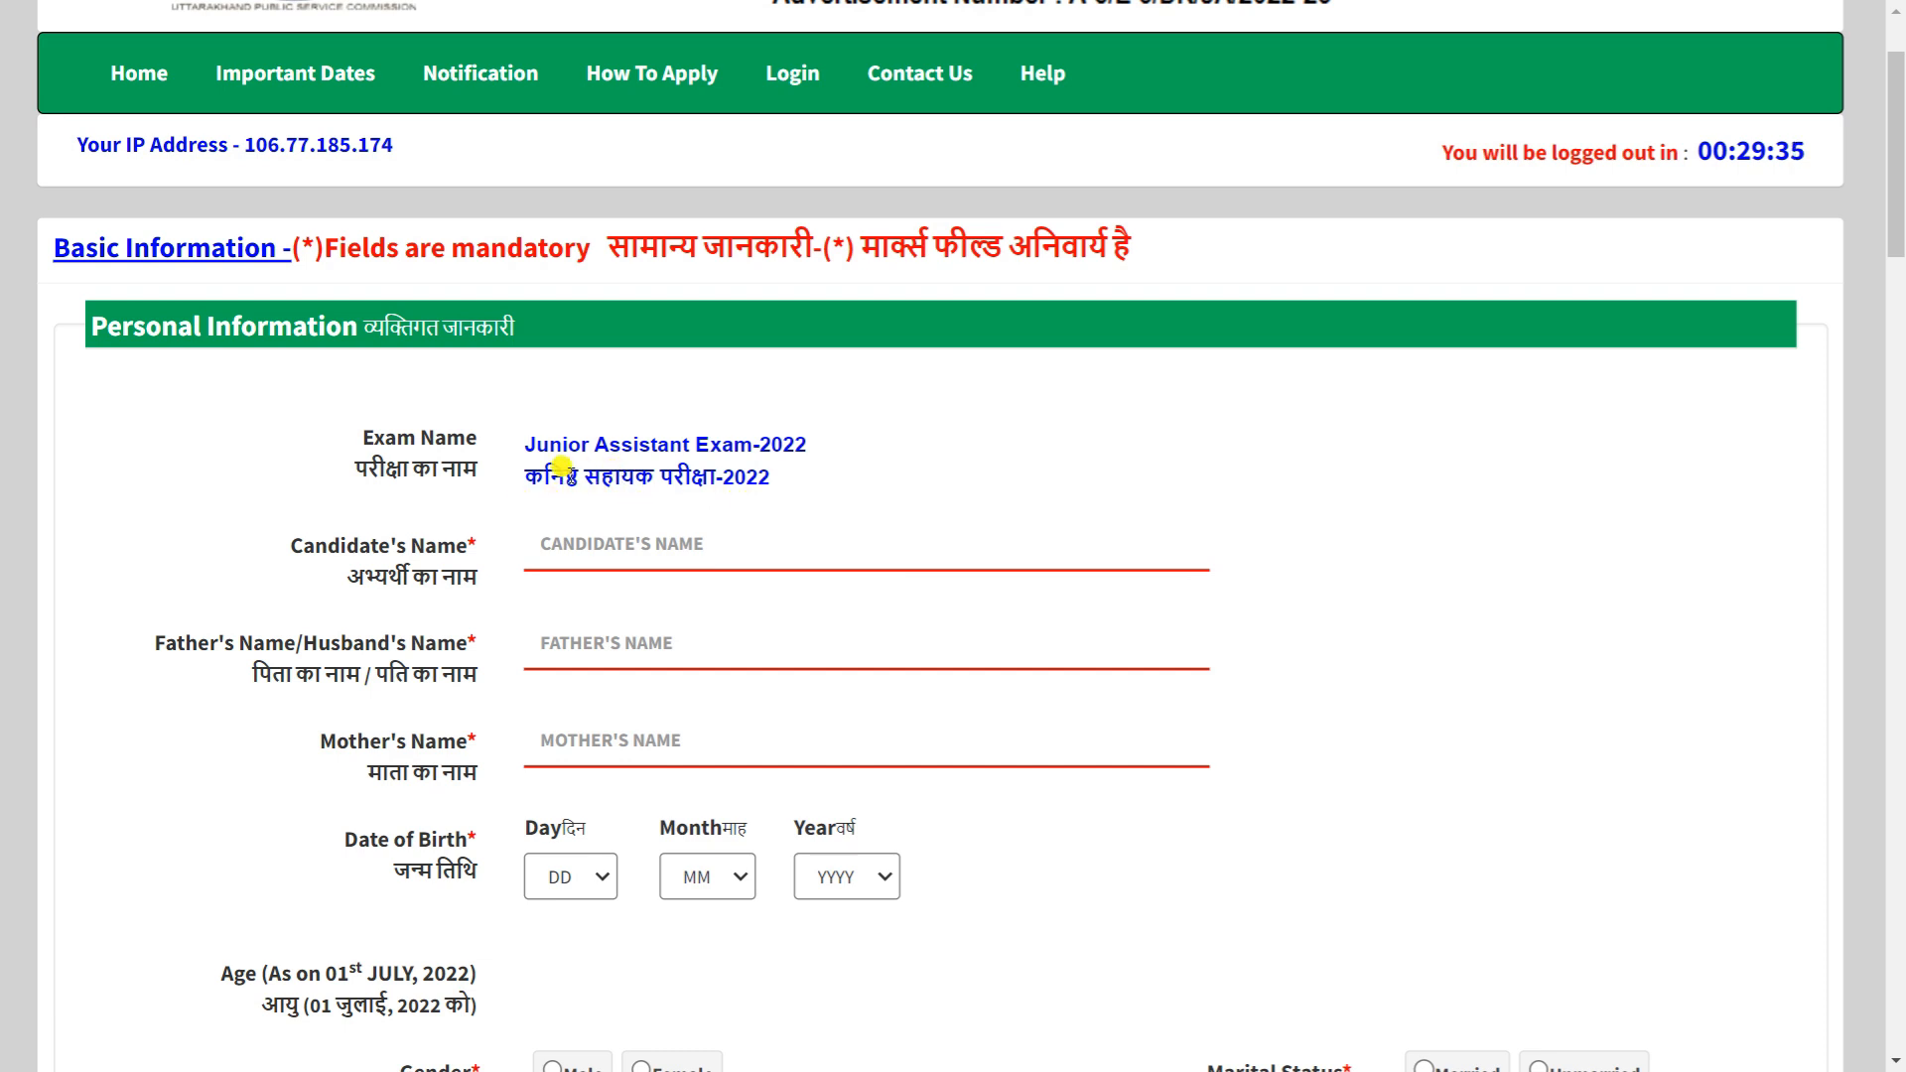
{"action": "scroll", "coordinate": [799, 518], "scroll_direction": "down", "scroll_amount": 2}
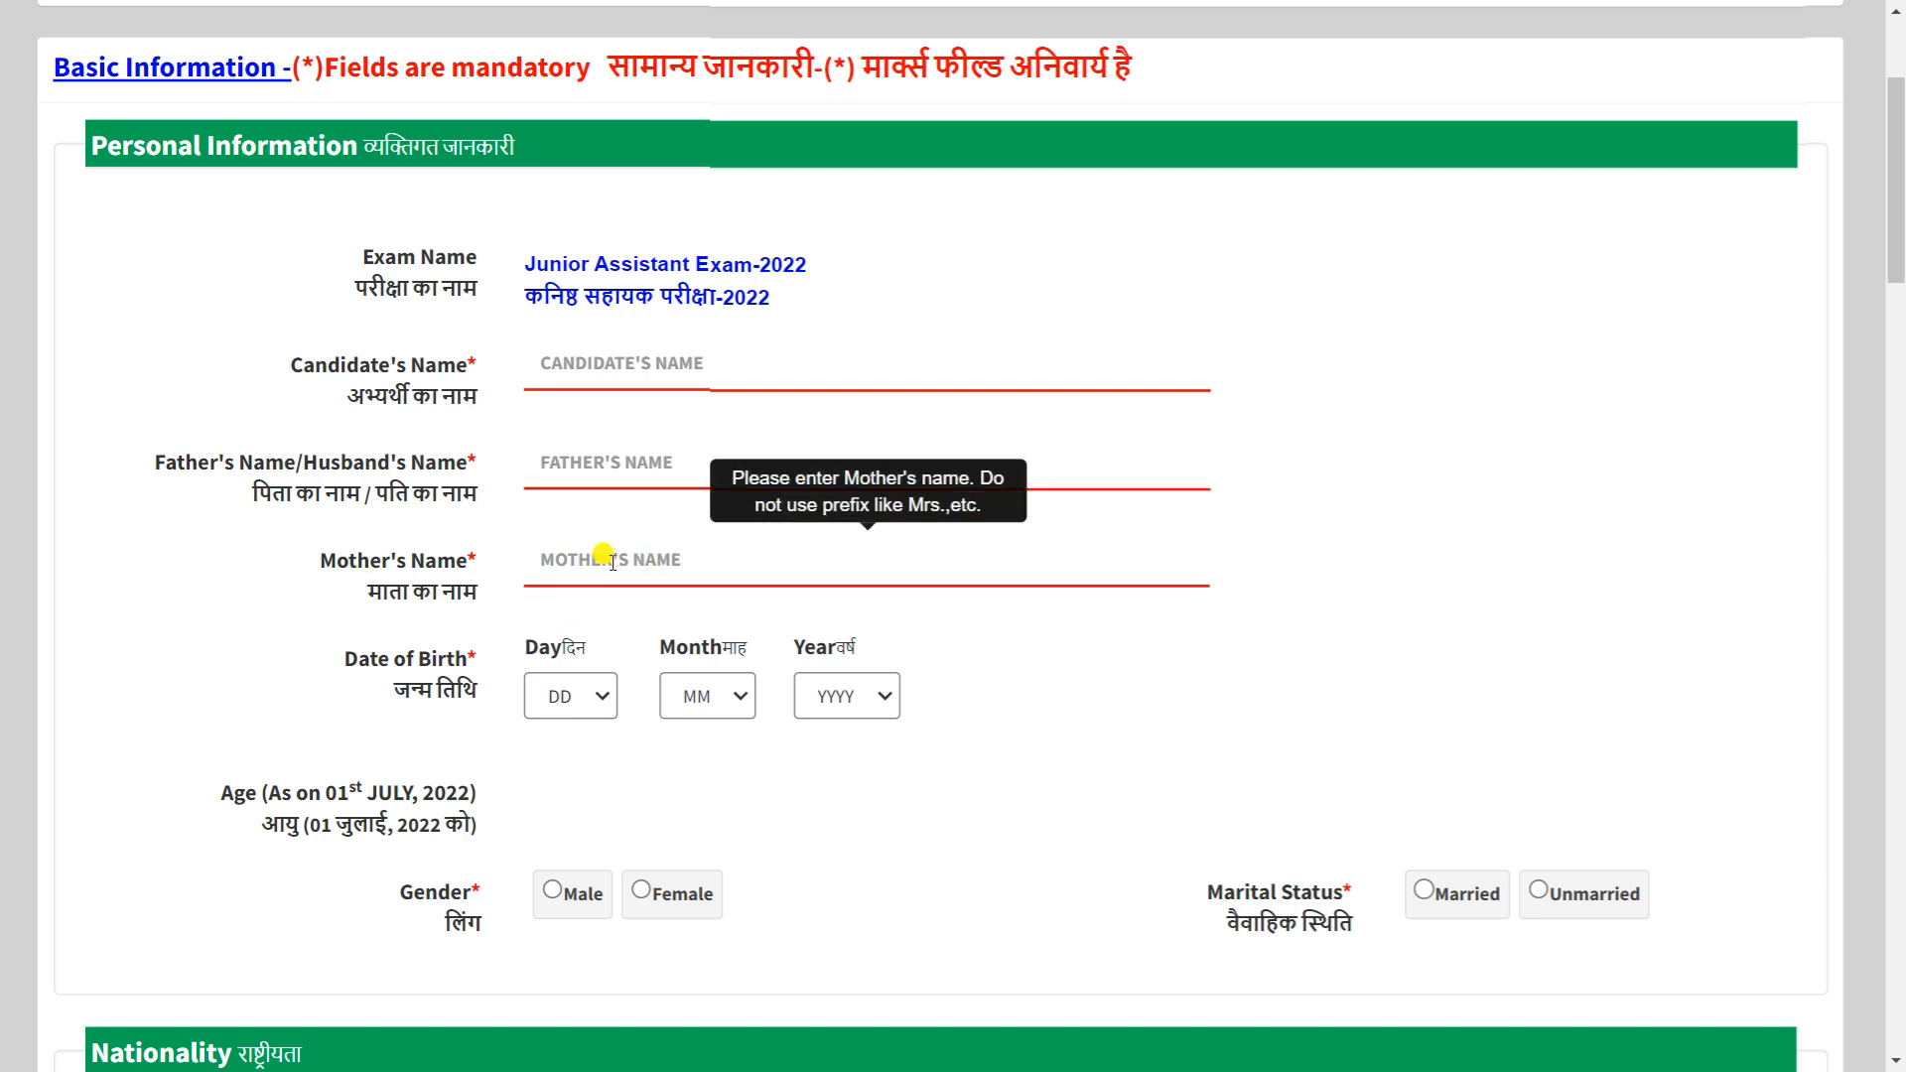
{"action": "scroll", "coordinate": [612, 562], "scroll_direction": "down", "scroll_amount": 2}
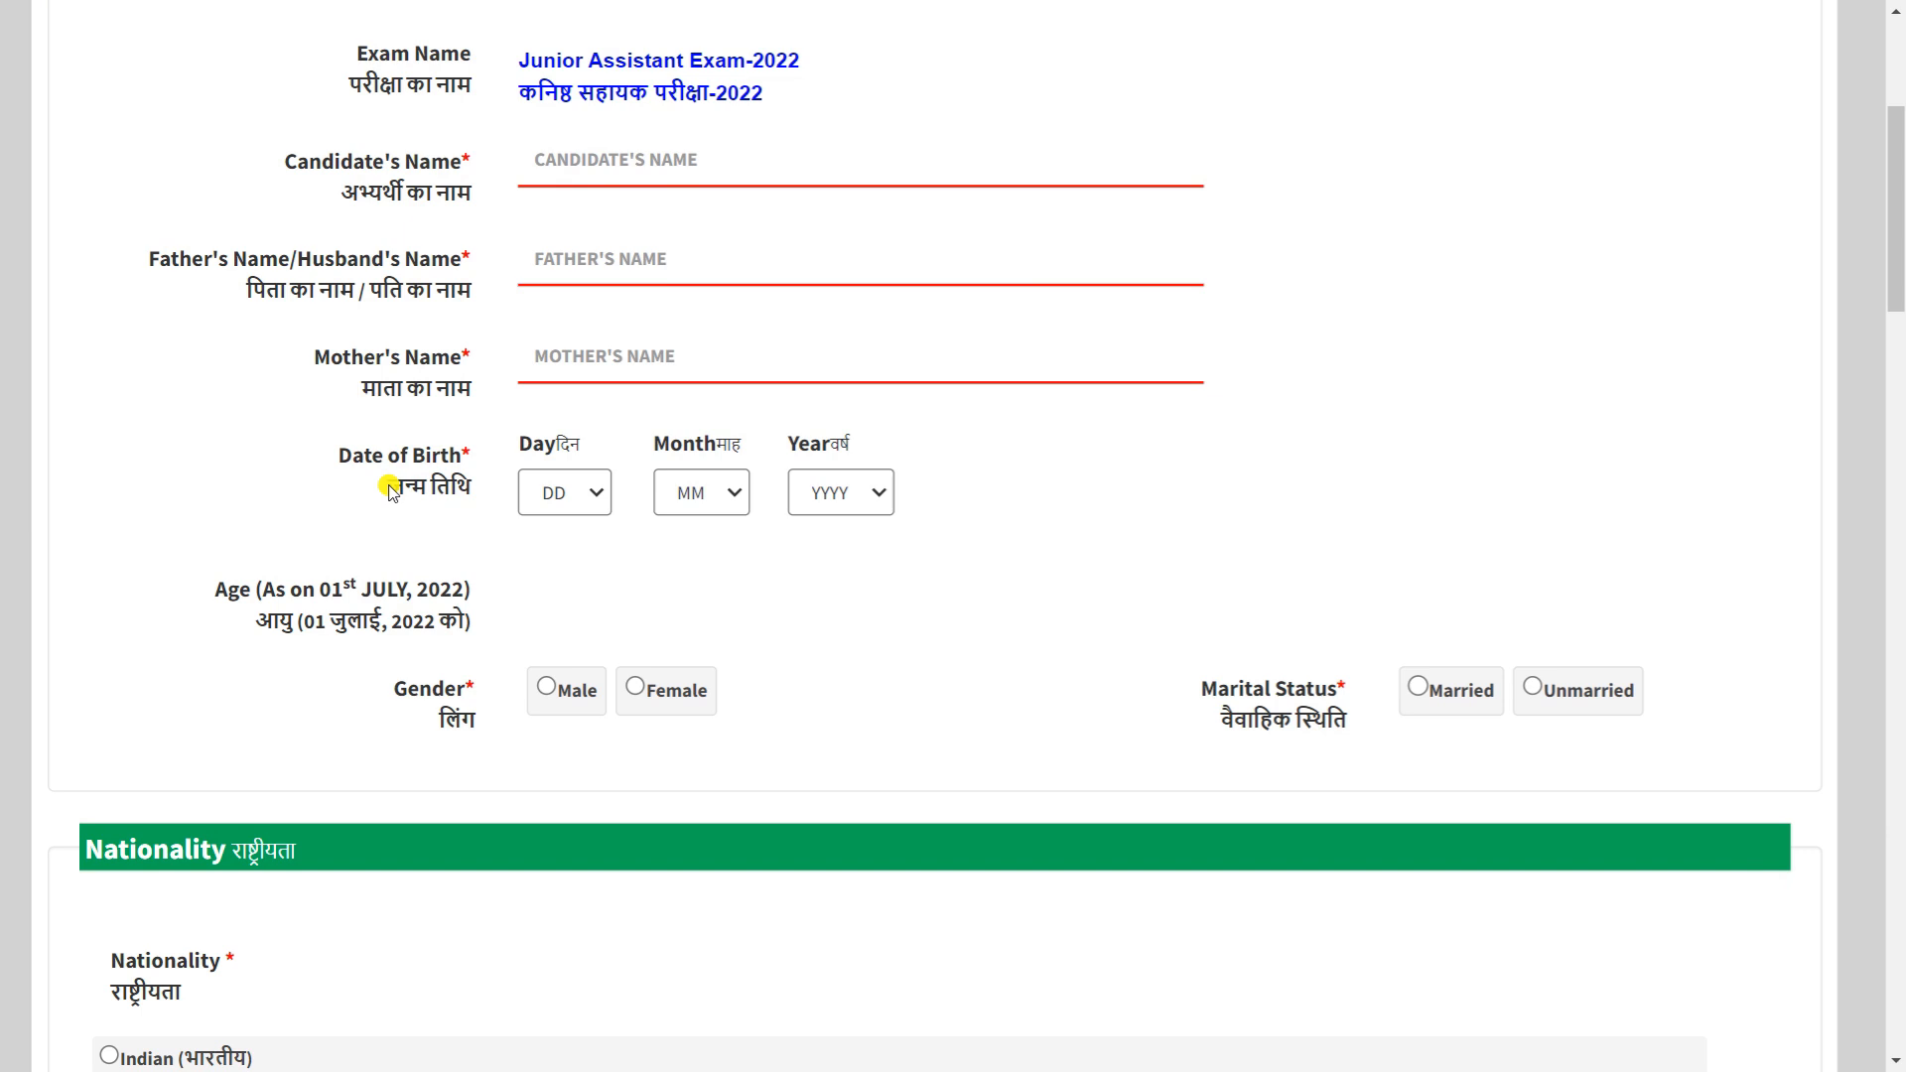
{"action": "left_click", "coordinate": [592, 499]}
{"action": "left_click", "coordinate": [592, 499]}
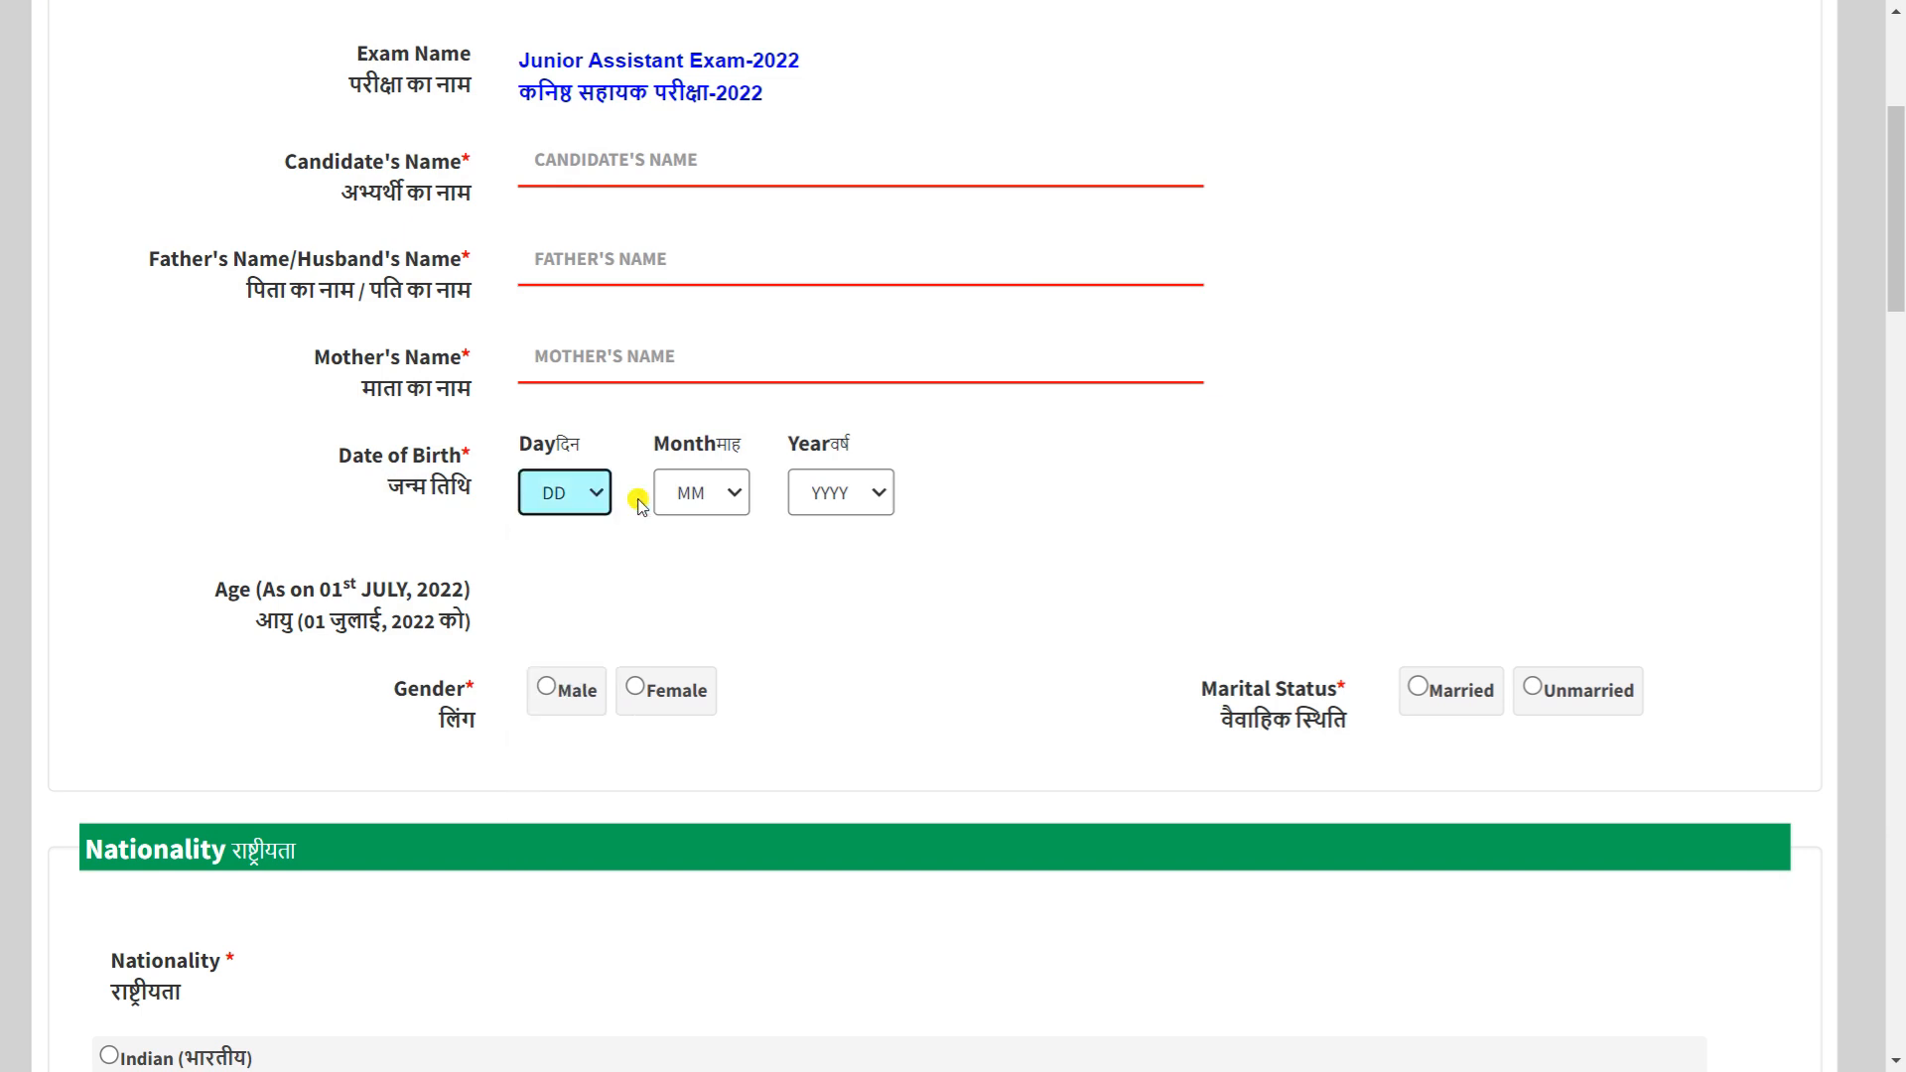
{"action": "left_click", "coordinate": [691, 497]}
{"action": "left_click", "coordinate": [839, 490]}
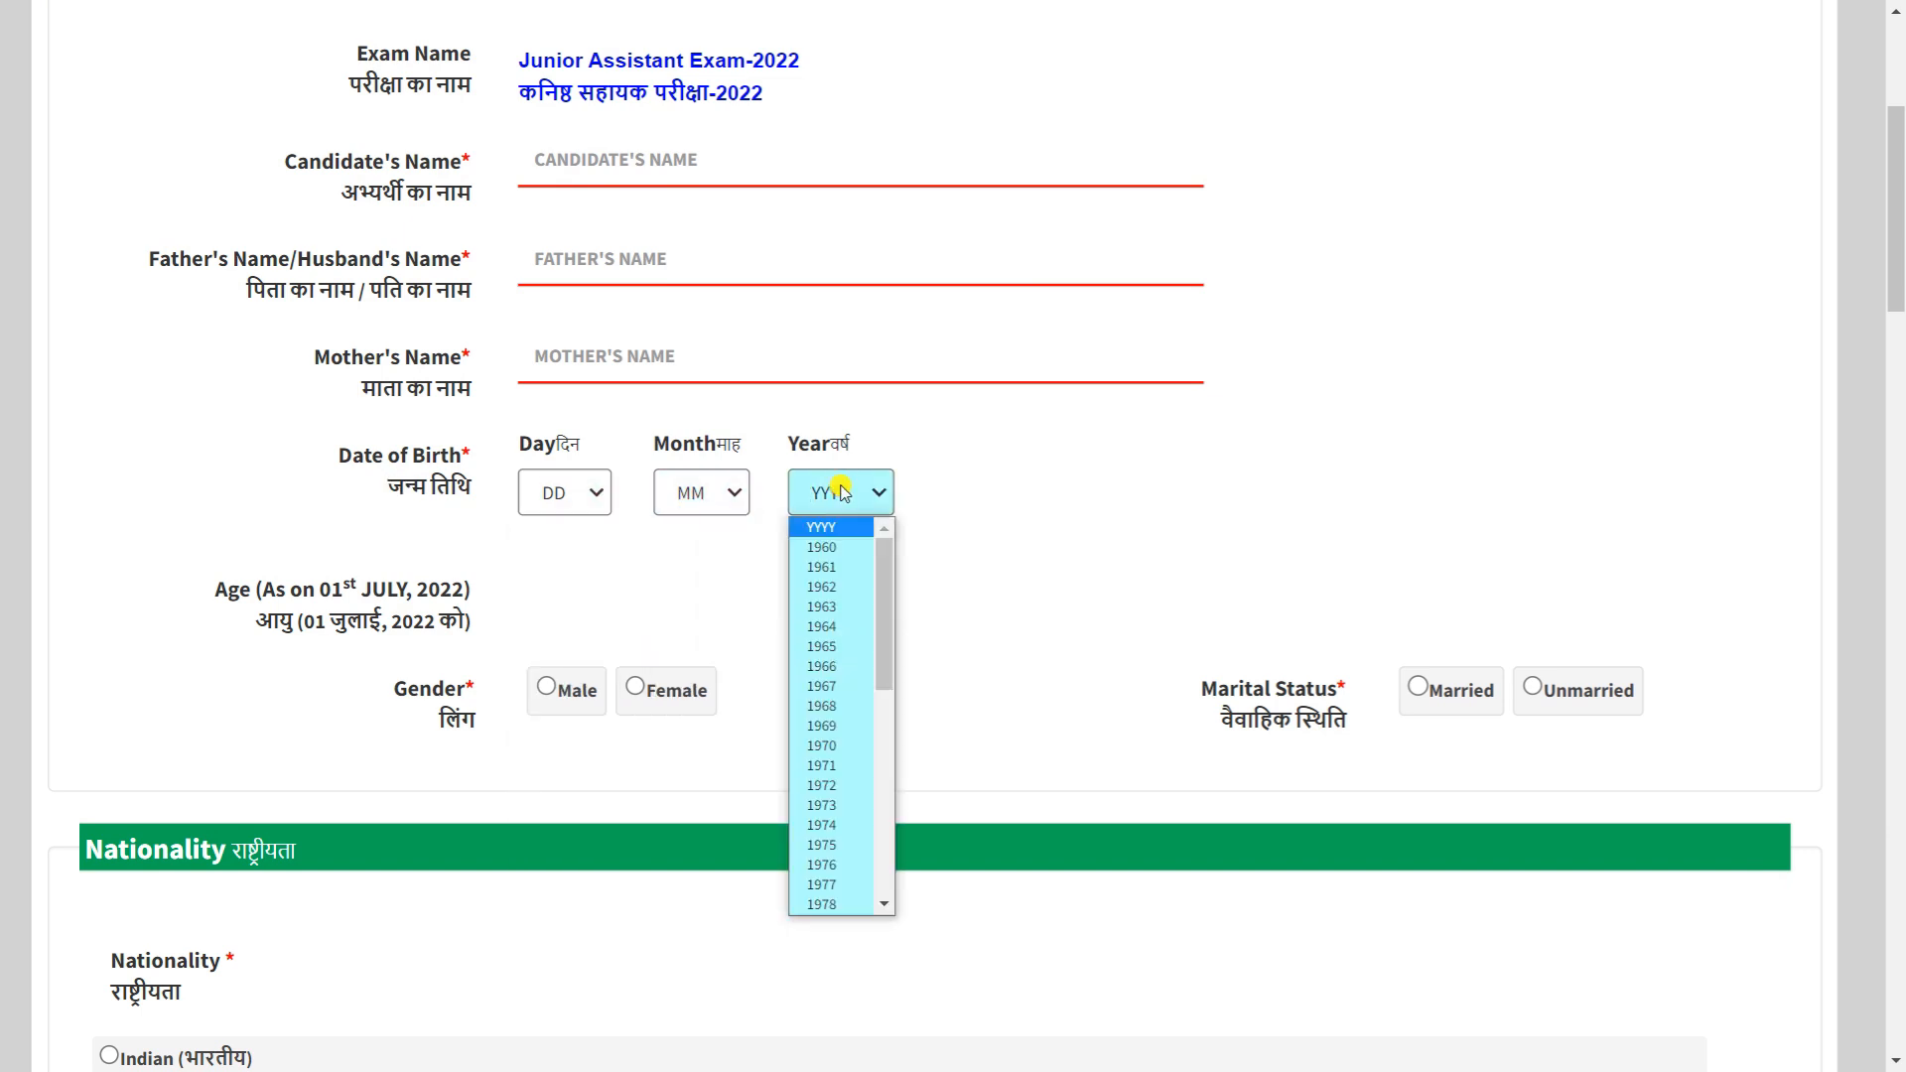
{"action": "left_click", "coordinate": [733, 578]}
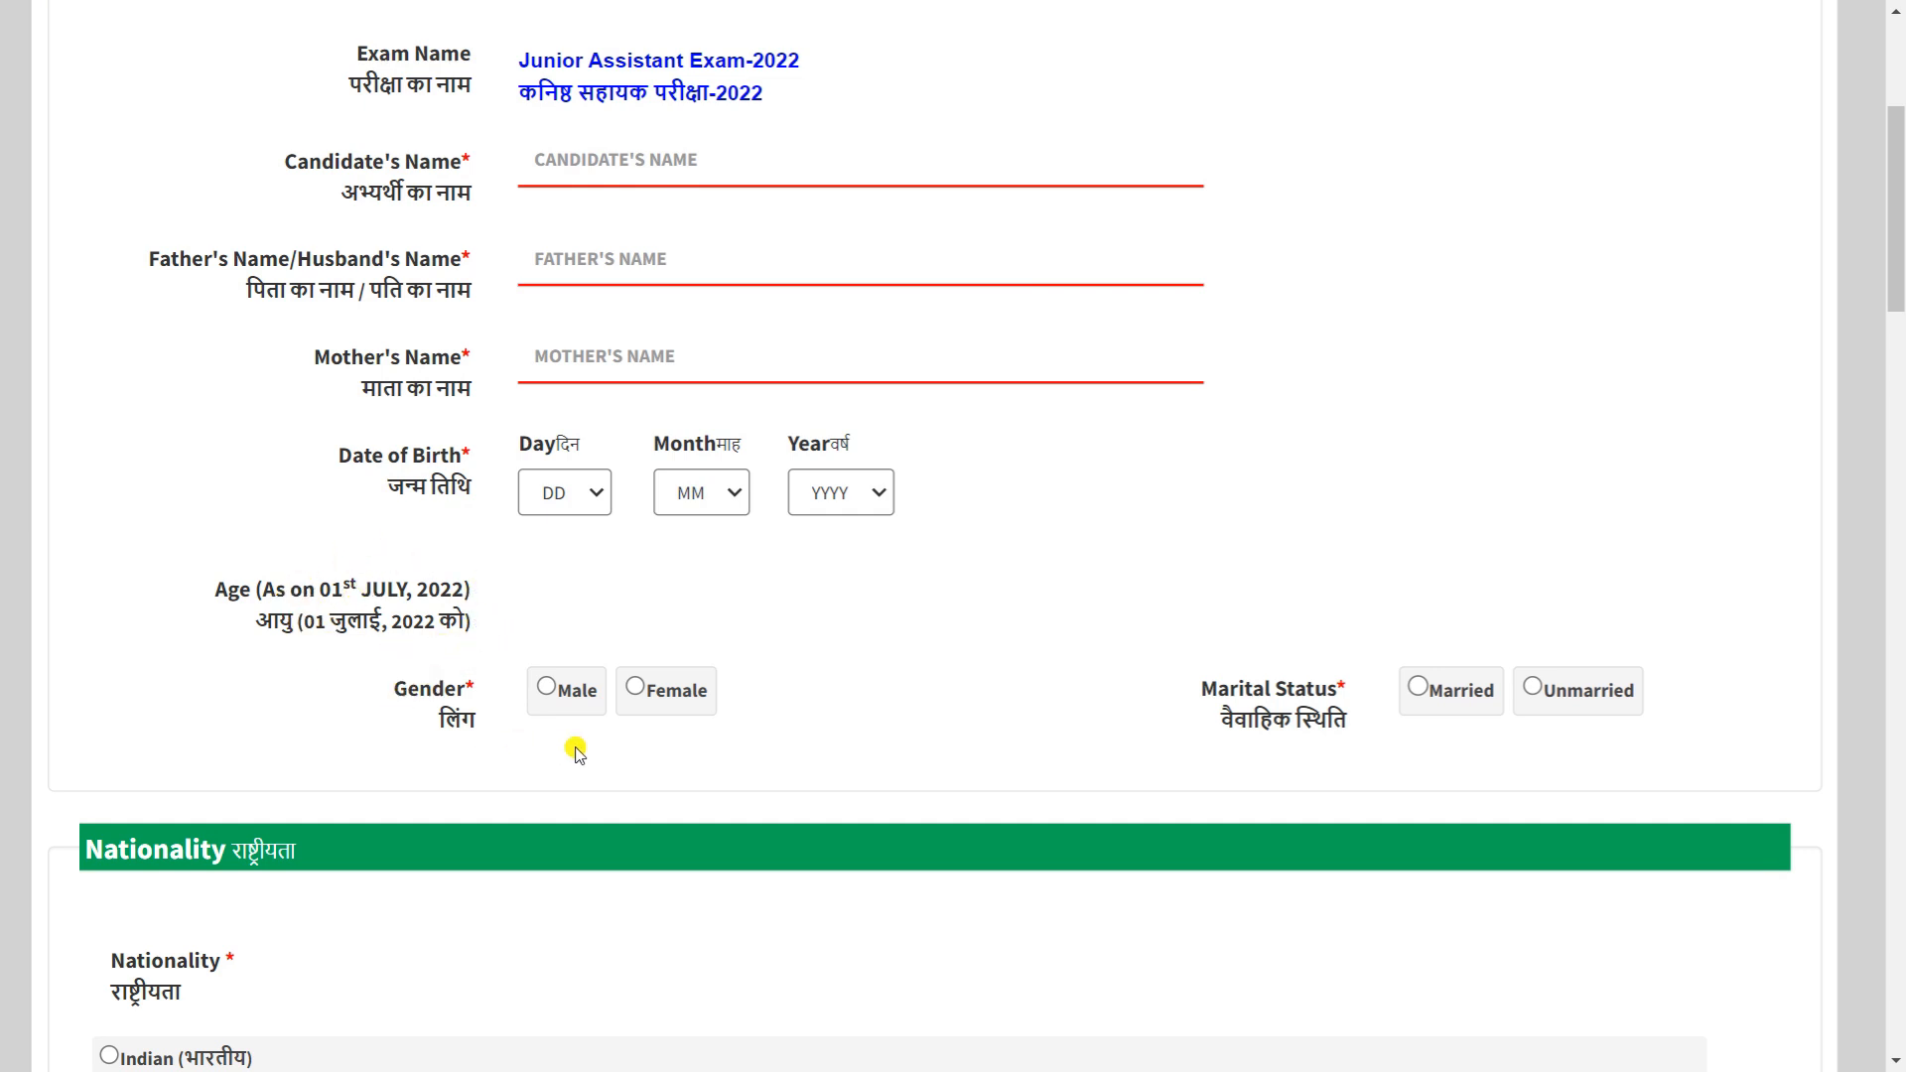
Set the candidate's gender to Male, marital status to Unmarried and nationality to Indian.
{"action": "left_click", "coordinate": [547, 689]}
{"action": "left_click", "coordinate": [1536, 691]}
{"action": "scroll", "coordinate": [945, 784], "scroll_direction": "down", "scroll_amount": 4}
{"action": "scroll", "coordinate": [948, 787], "scroll_direction": "down", "scroll_amount": 3}
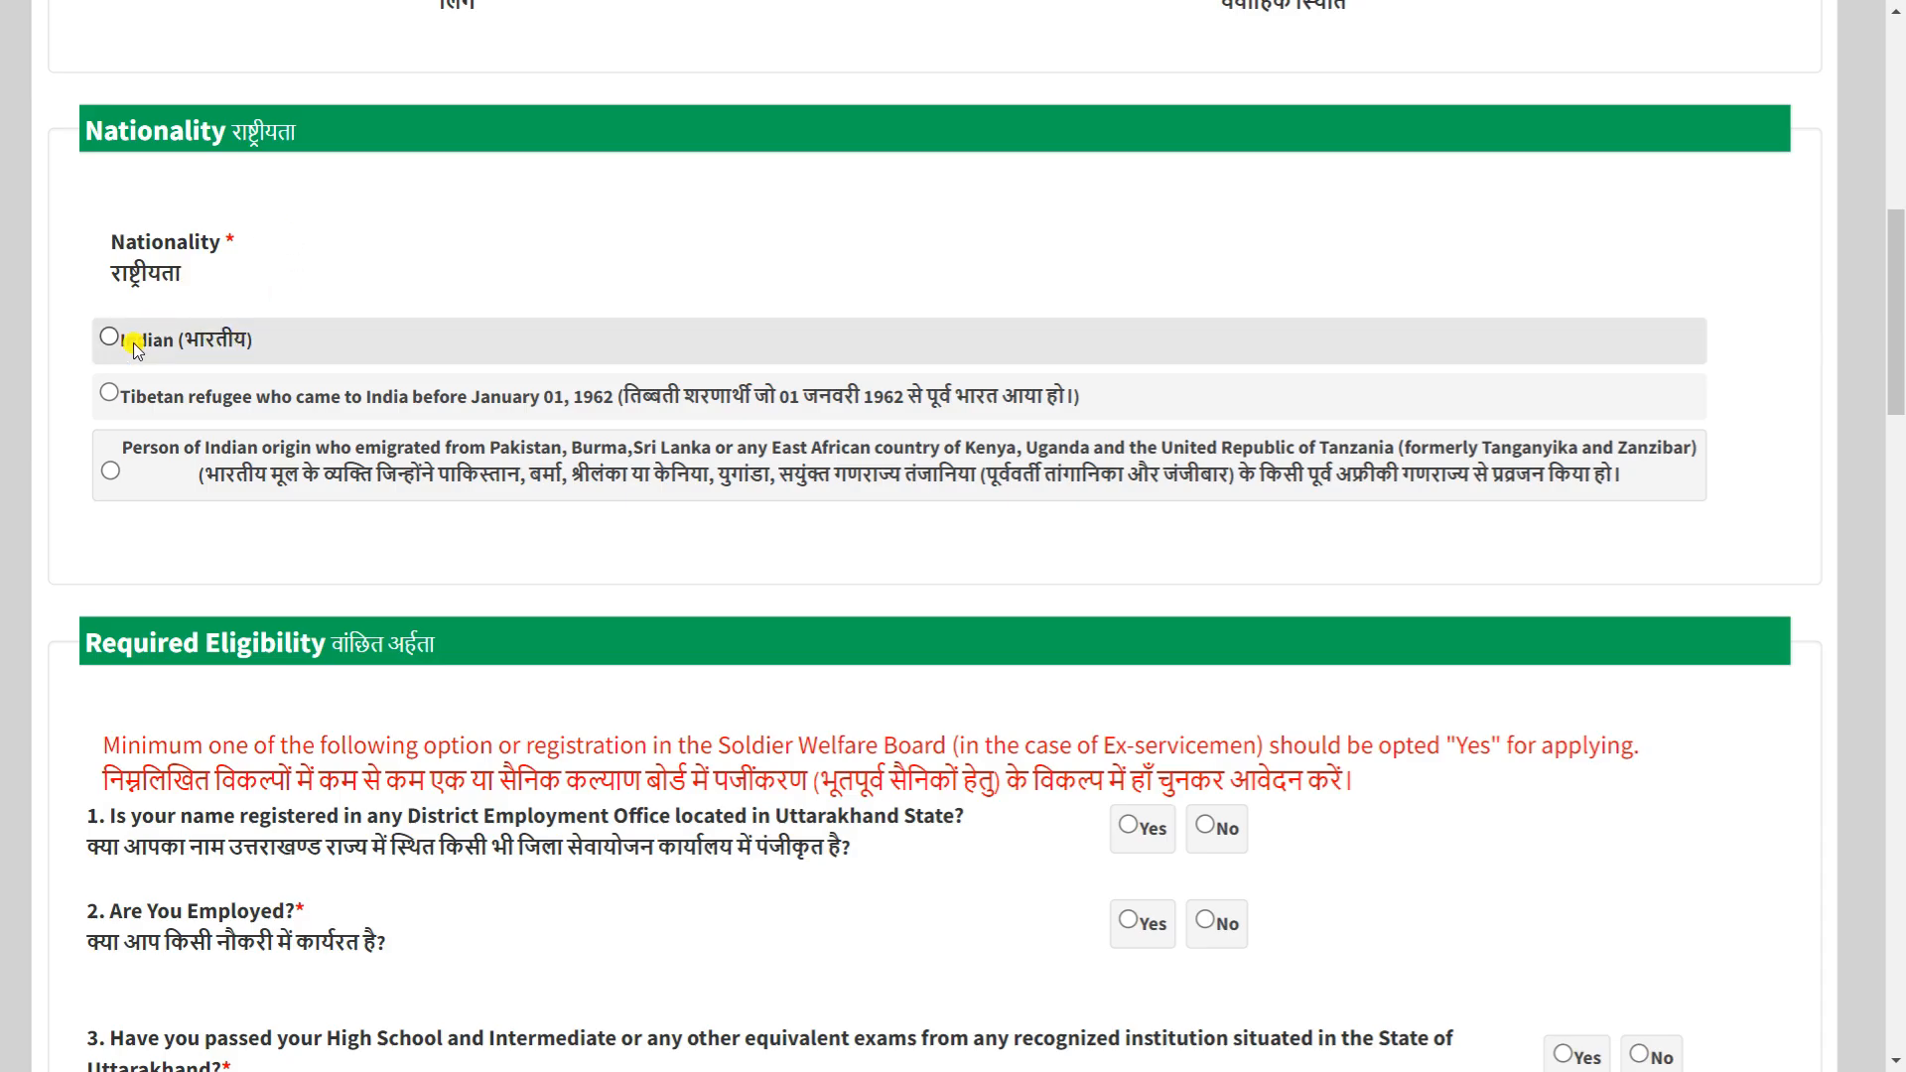
{"action": "left_click", "coordinate": [110, 337]}
Under Required Eligibility, answer No to employment office registration and being employed, and Yes to passing school exams in Uttarakhand.
{"action": "scroll", "coordinate": [349, 512], "scroll_direction": "down", "scroll_amount": 3}
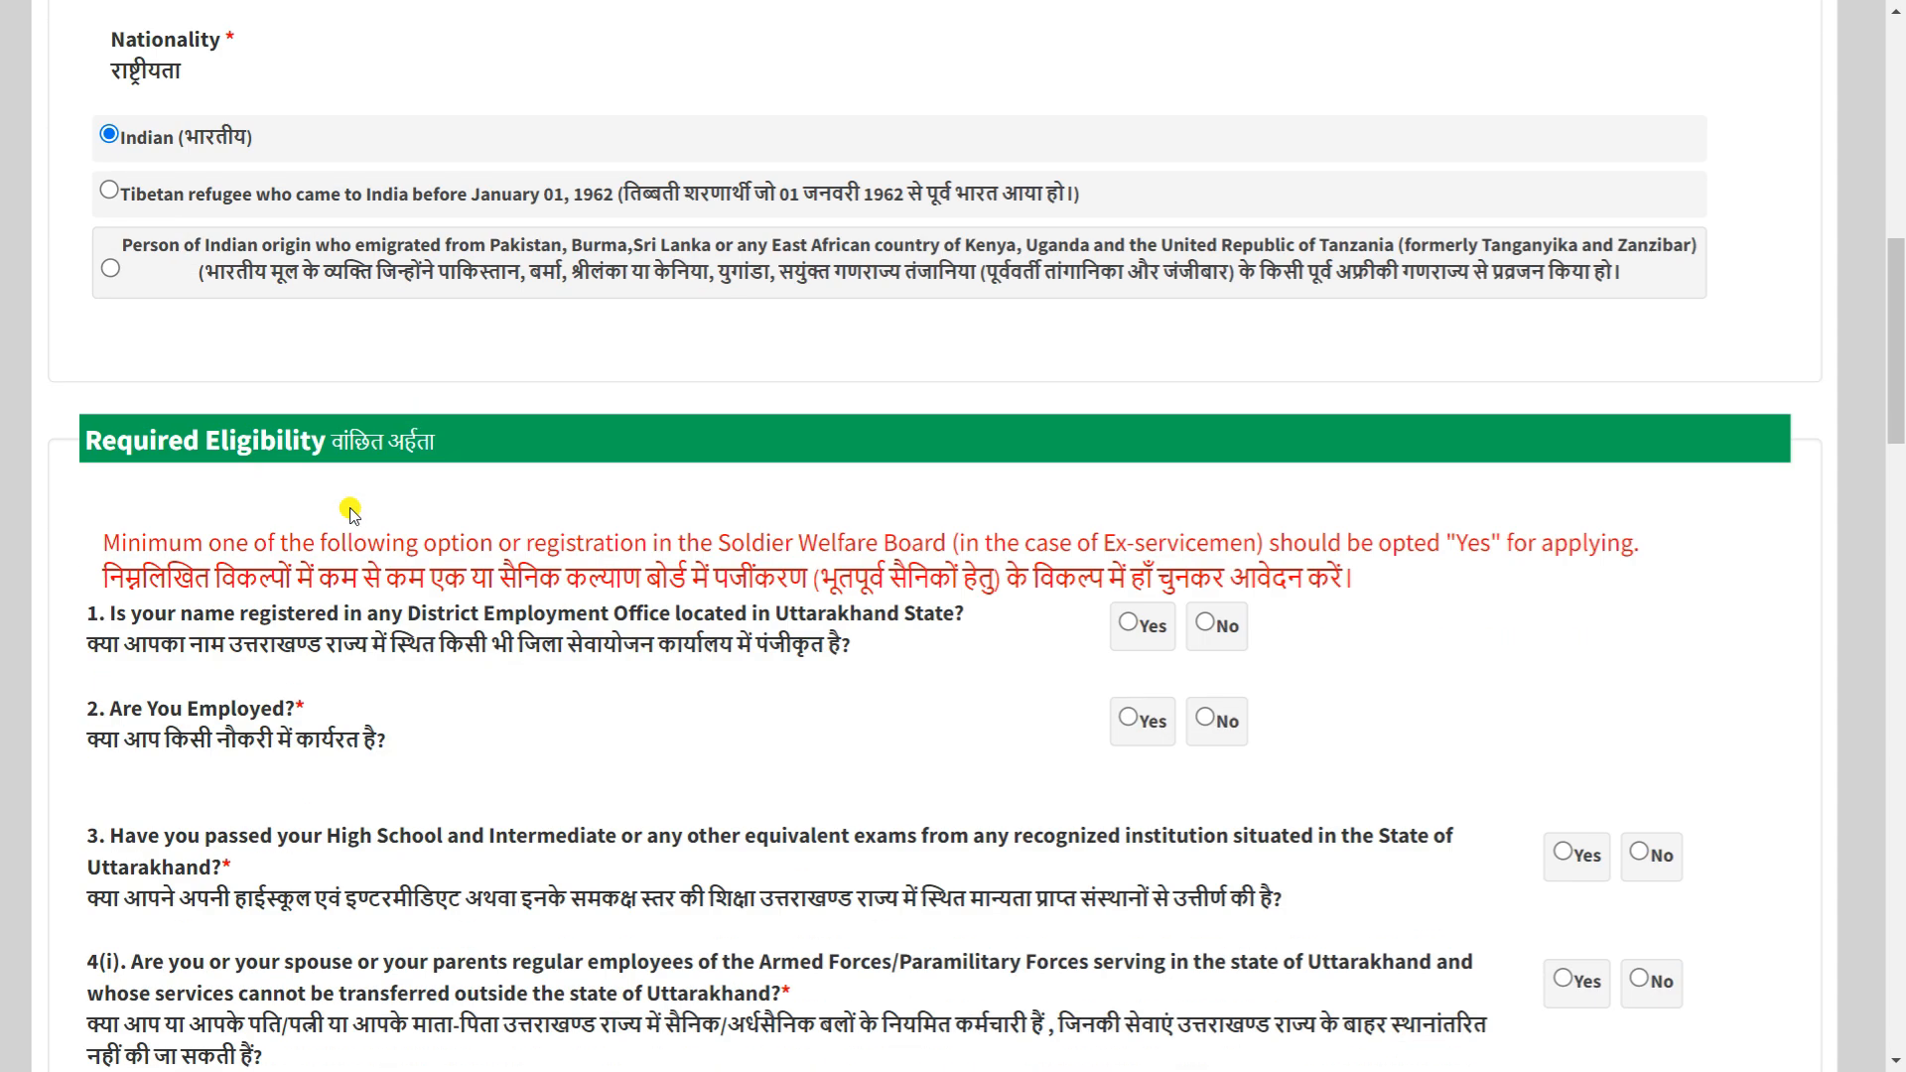
{"action": "scroll", "coordinate": [350, 511], "scroll_direction": "down", "scroll_amount": 2}
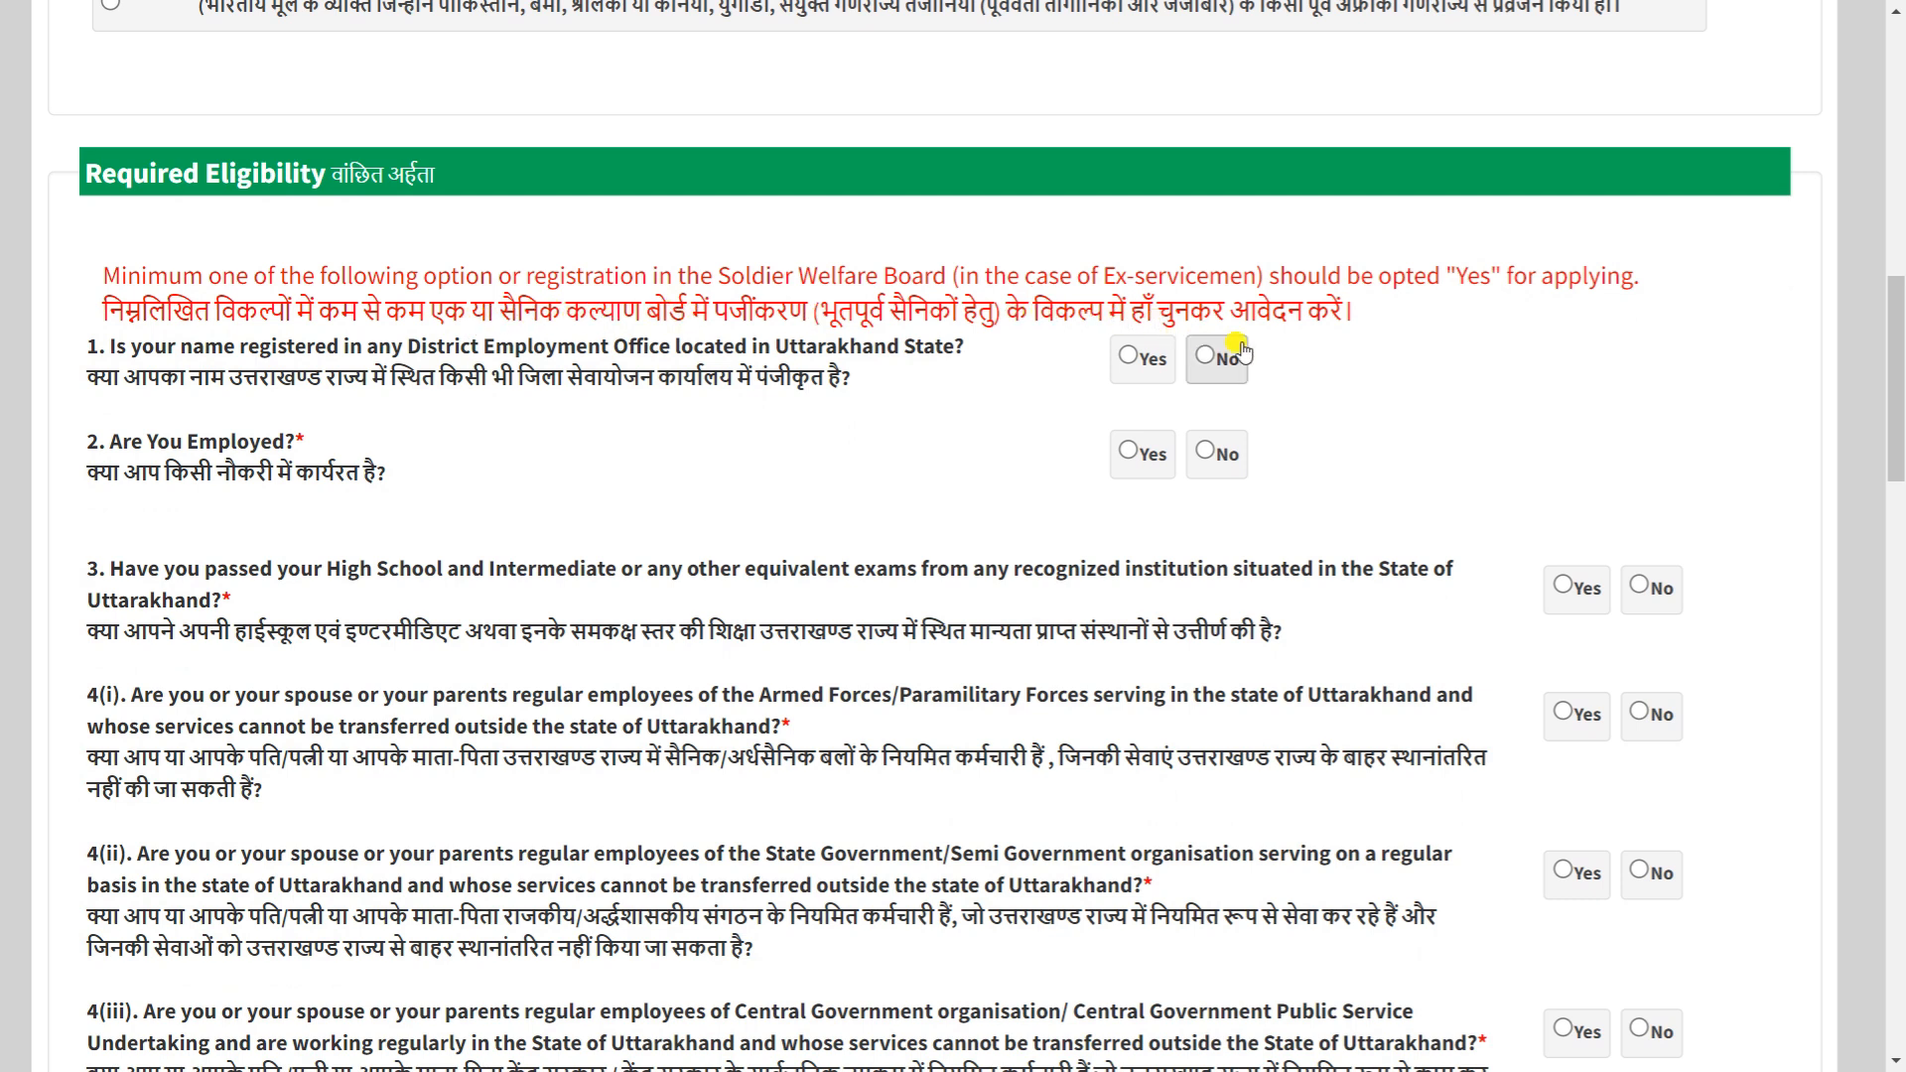
{"action": "scroll", "coordinate": [524, 806], "scroll_direction": "down", "scroll_amount": 3}
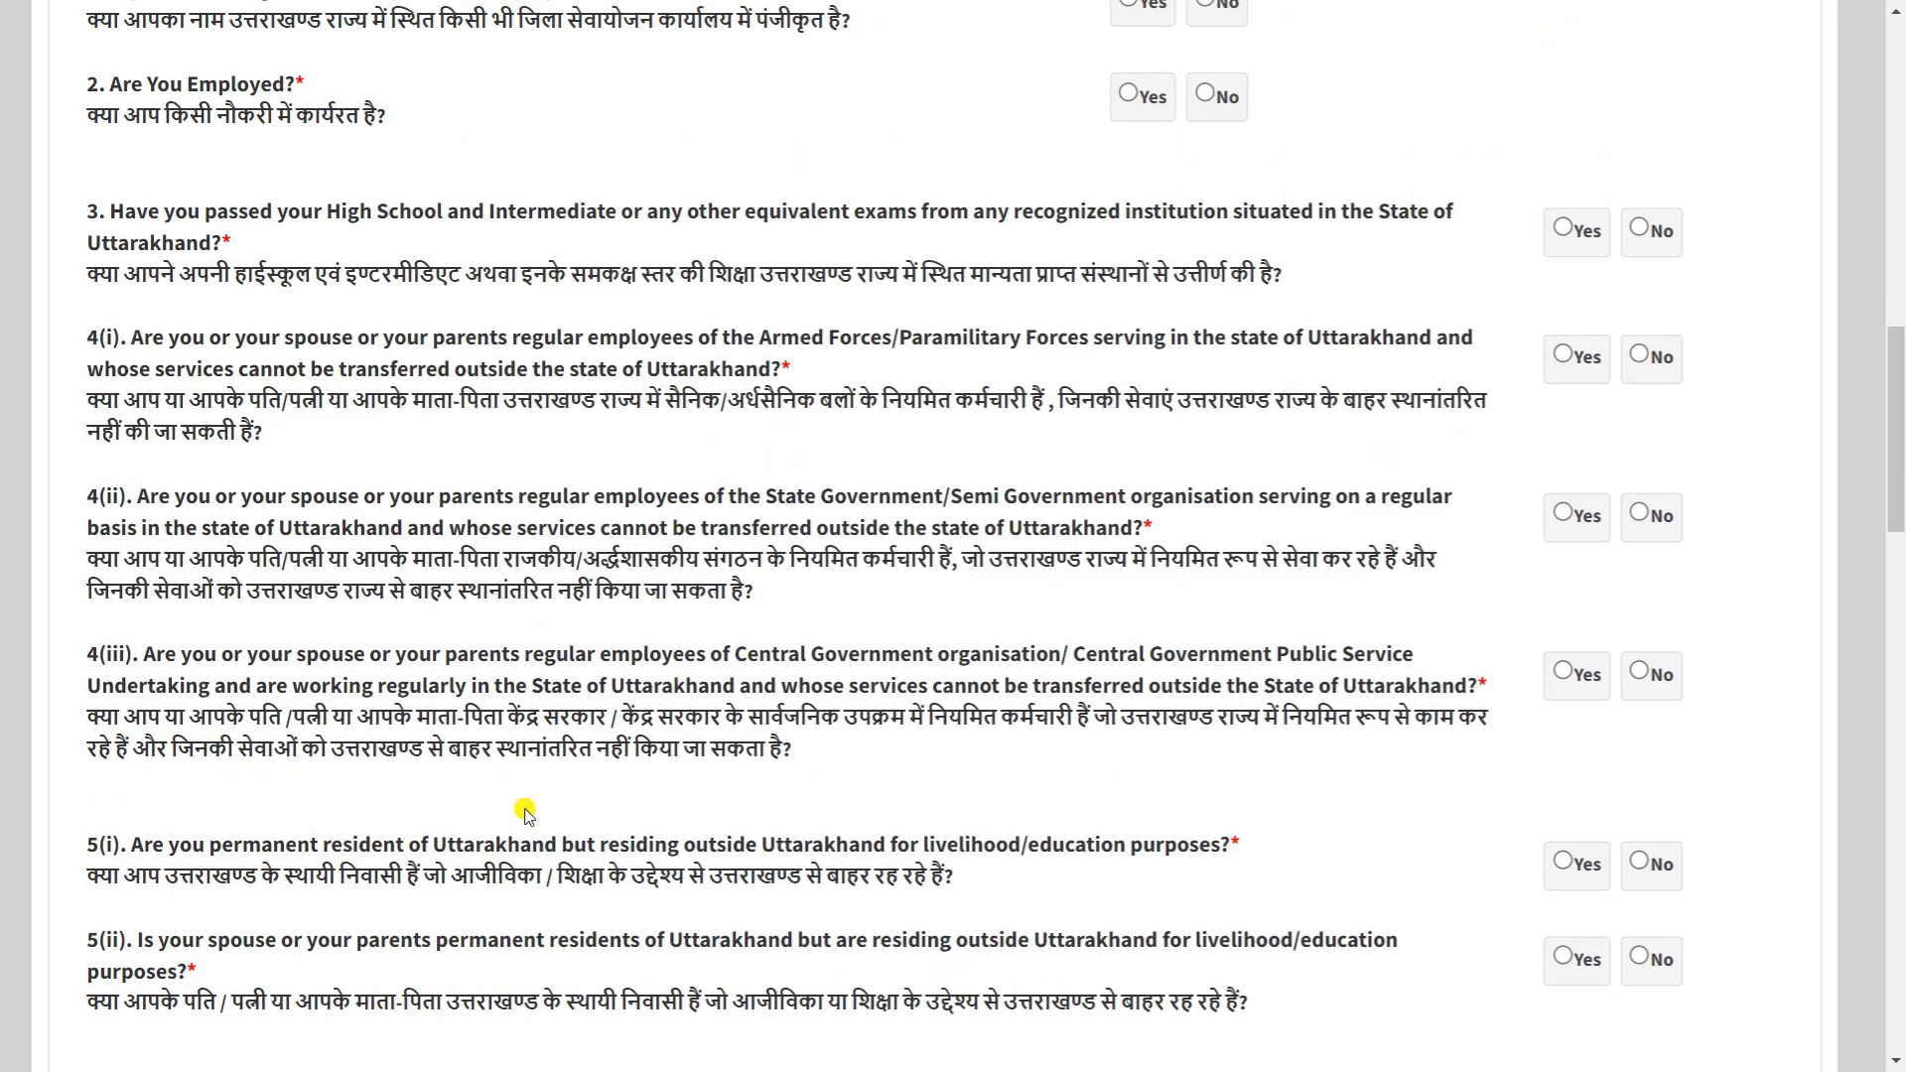
{"action": "scroll", "coordinate": [525, 812], "scroll_direction": "down", "scroll_amount": 2}
{"action": "scroll", "coordinate": [524, 808], "scroll_direction": "up", "scroll_amount": 5}
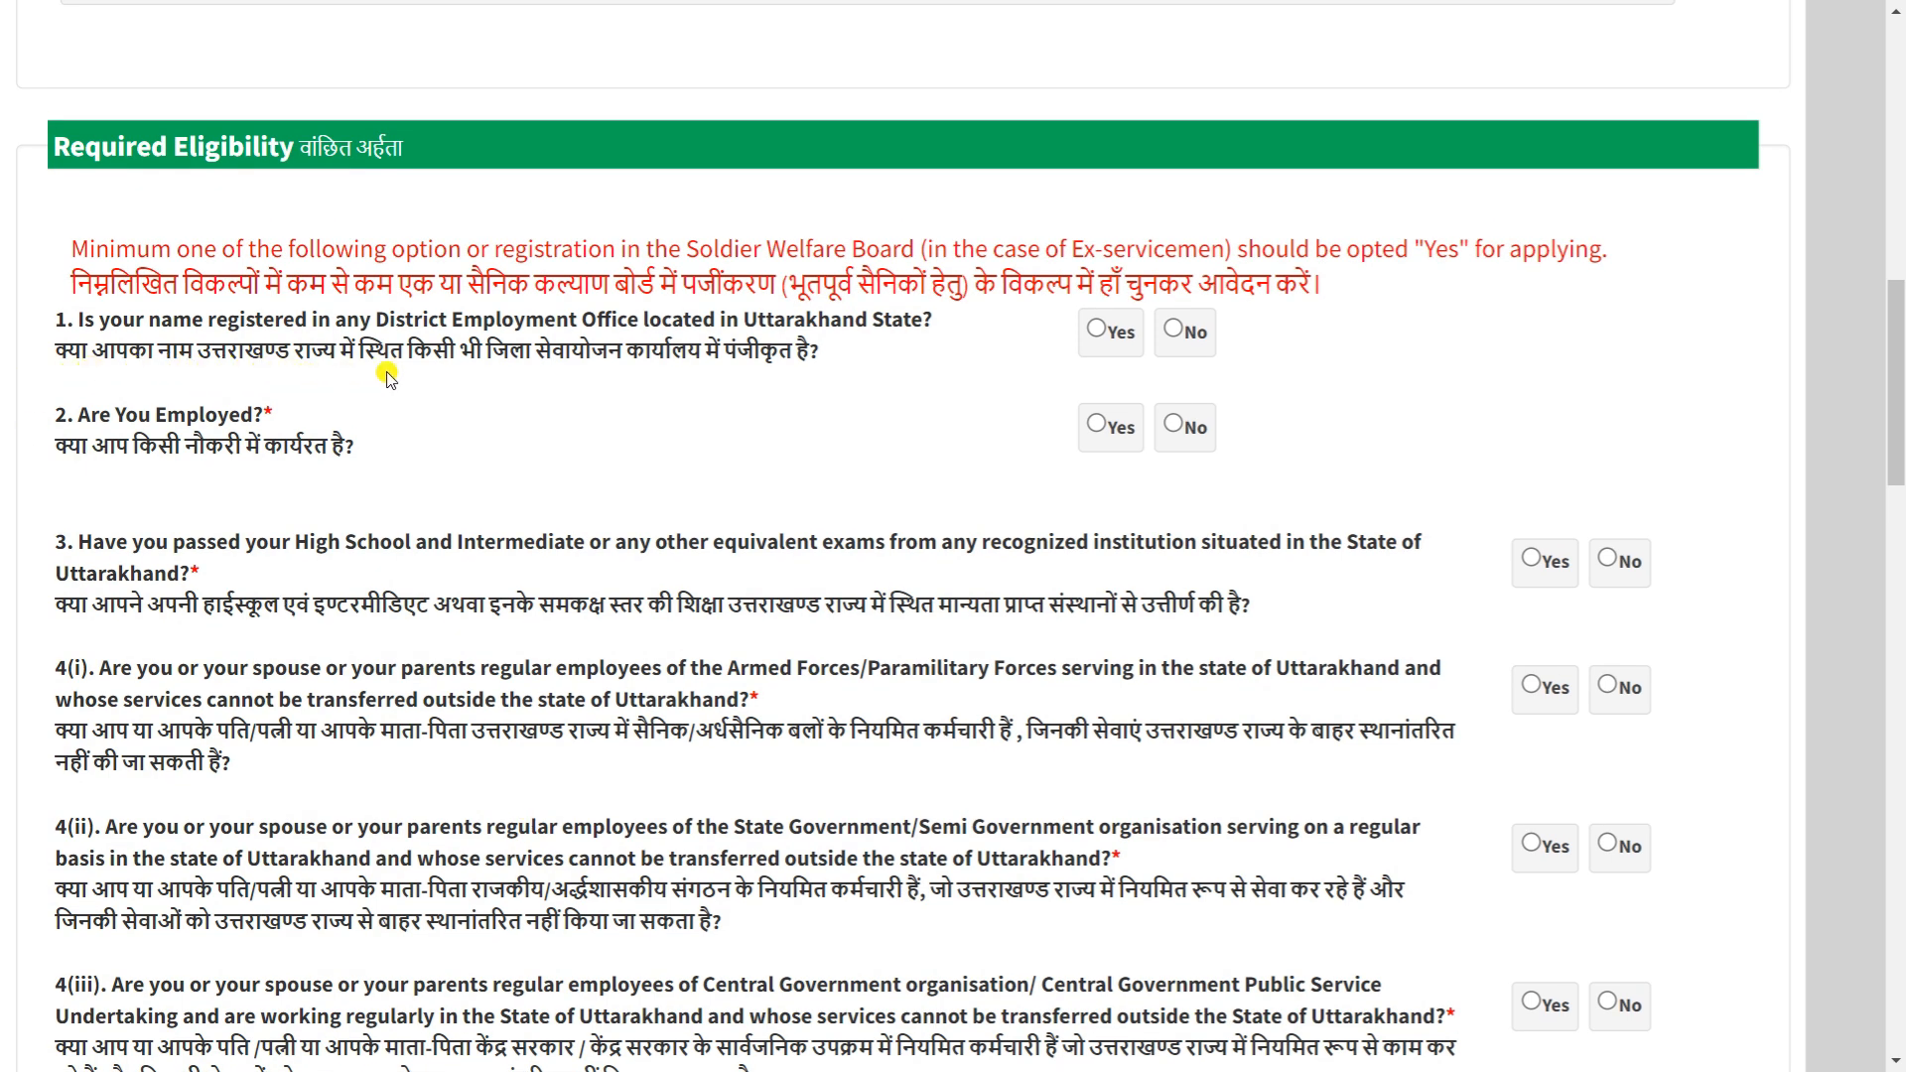
{"action": "scroll", "coordinate": [397, 375], "scroll_direction": "left", "scroll_amount": 1}
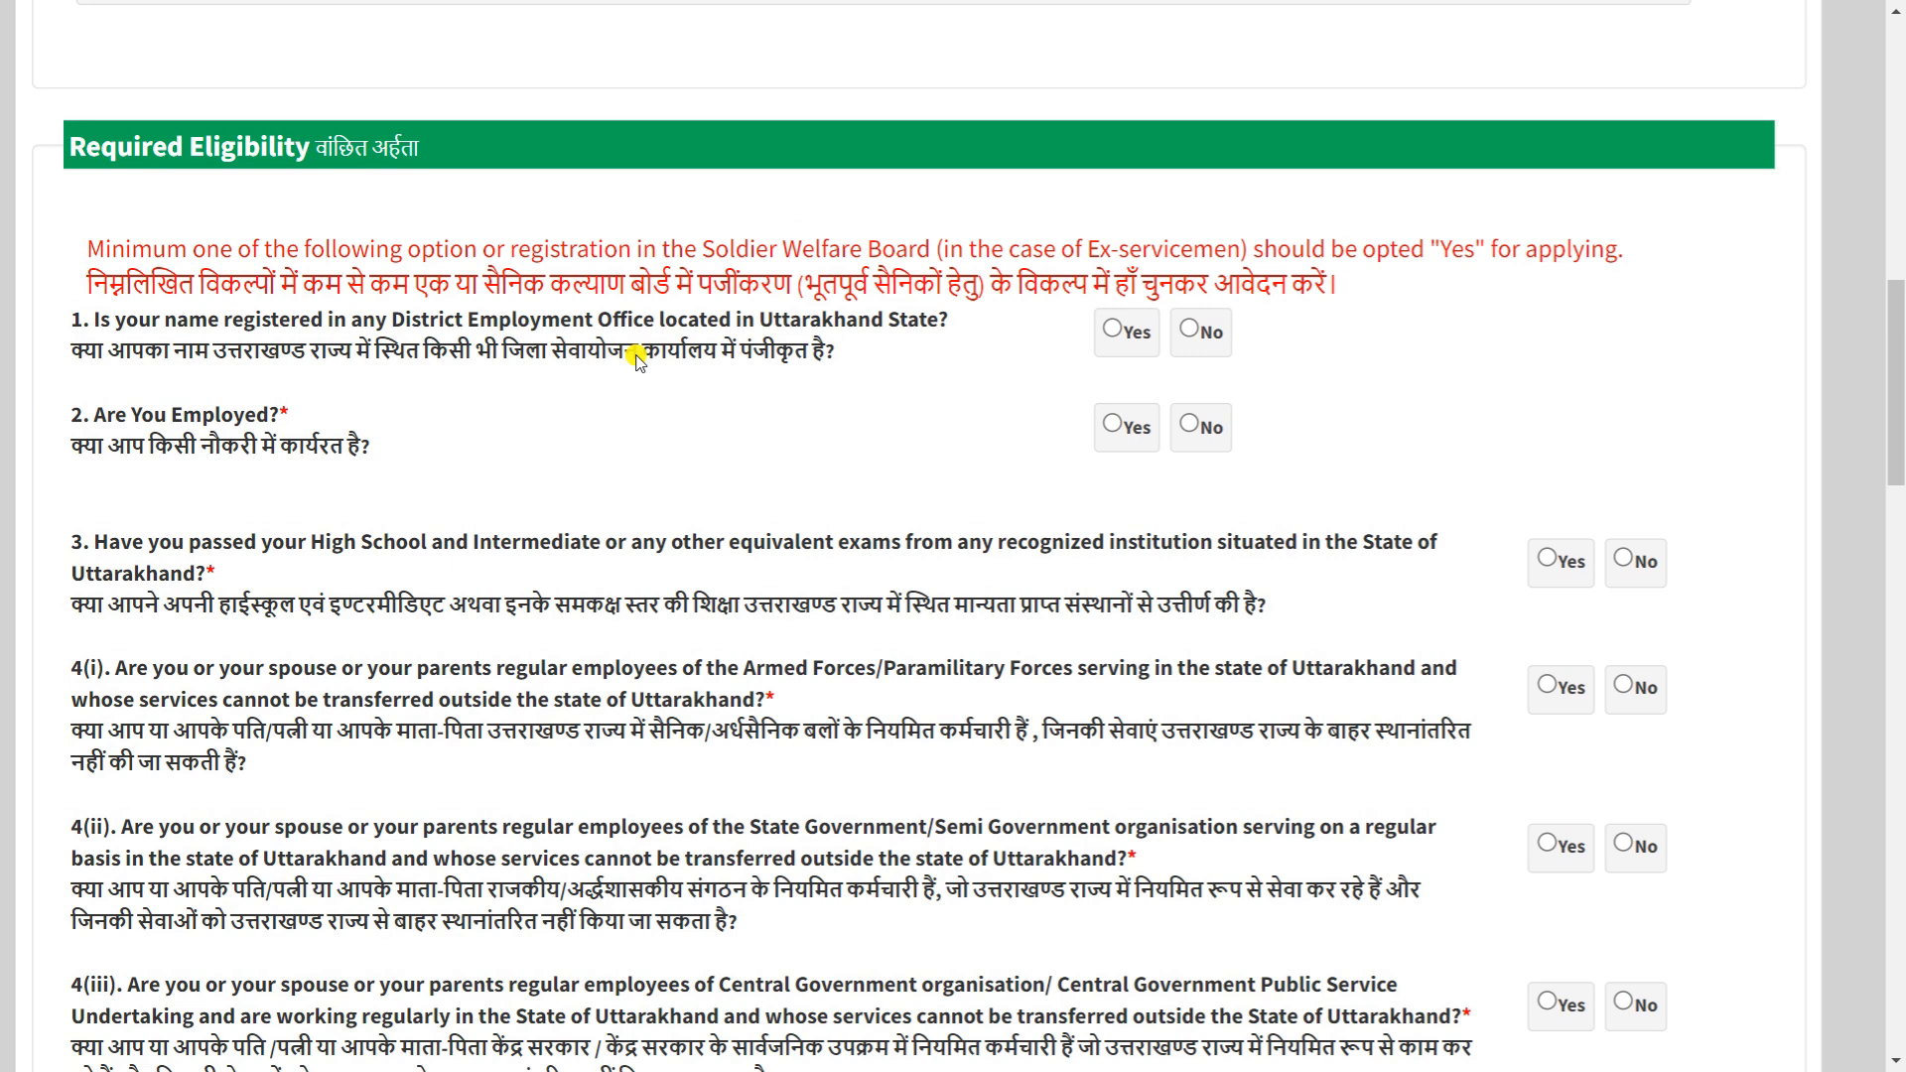
{"action": "left_click", "coordinate": [1127, 332]}
{"action": "left_click", "coordinate": [1192, 334]}
{"action": "left_click", "coordinate": [1187, 427]}
{"action": "left_click", "coordinate": [1551, 559]}
Answer No to eligibility questions 4(i), 4(ii) and 4(iii) about regular Armed Forces, State and Central Government employment.
{"action": "scroll", "coordinate": [559, 768], "scroll_direction": "down", "scroll_amount": 2}
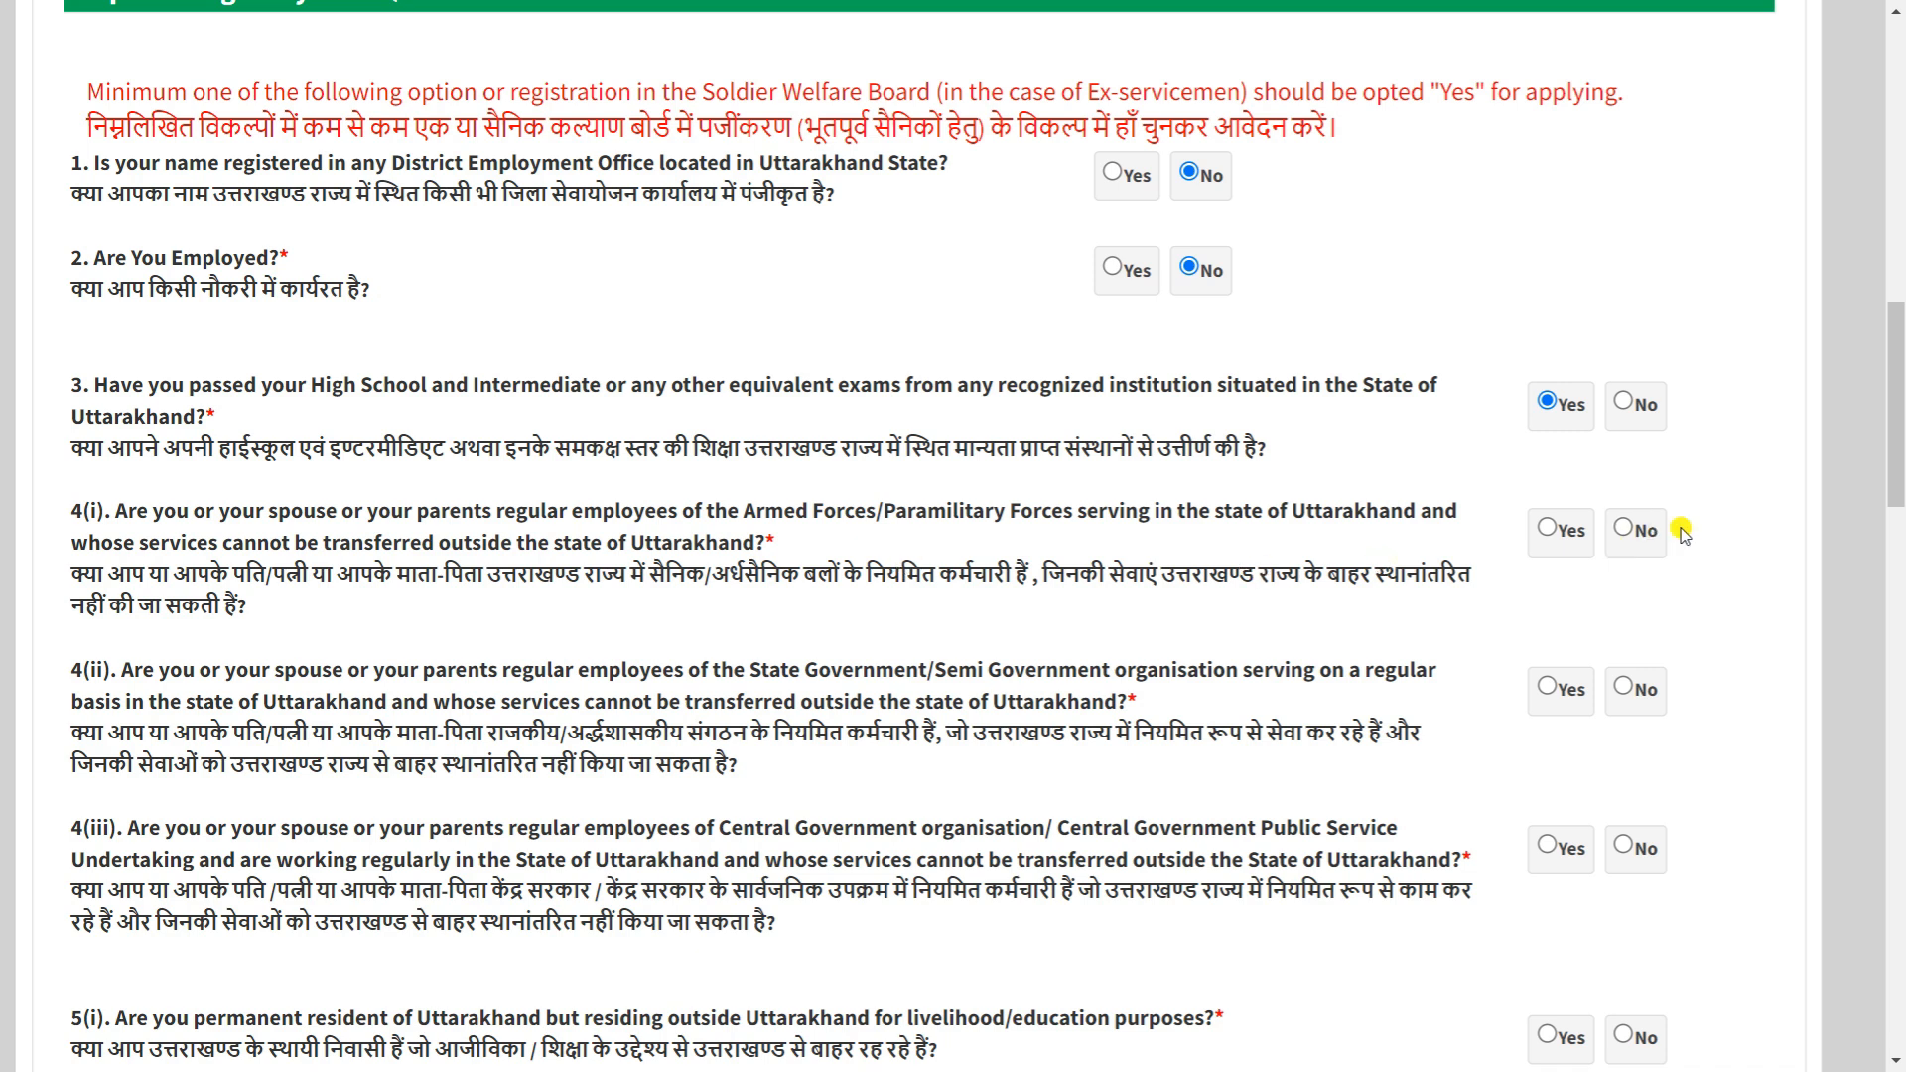
{"action": "left_click", "coordinate": [1624, 529]}
{"action": "scroll", "coordinate": [824, 711], "scroll_direction": "down", "scroll_amount": 2}
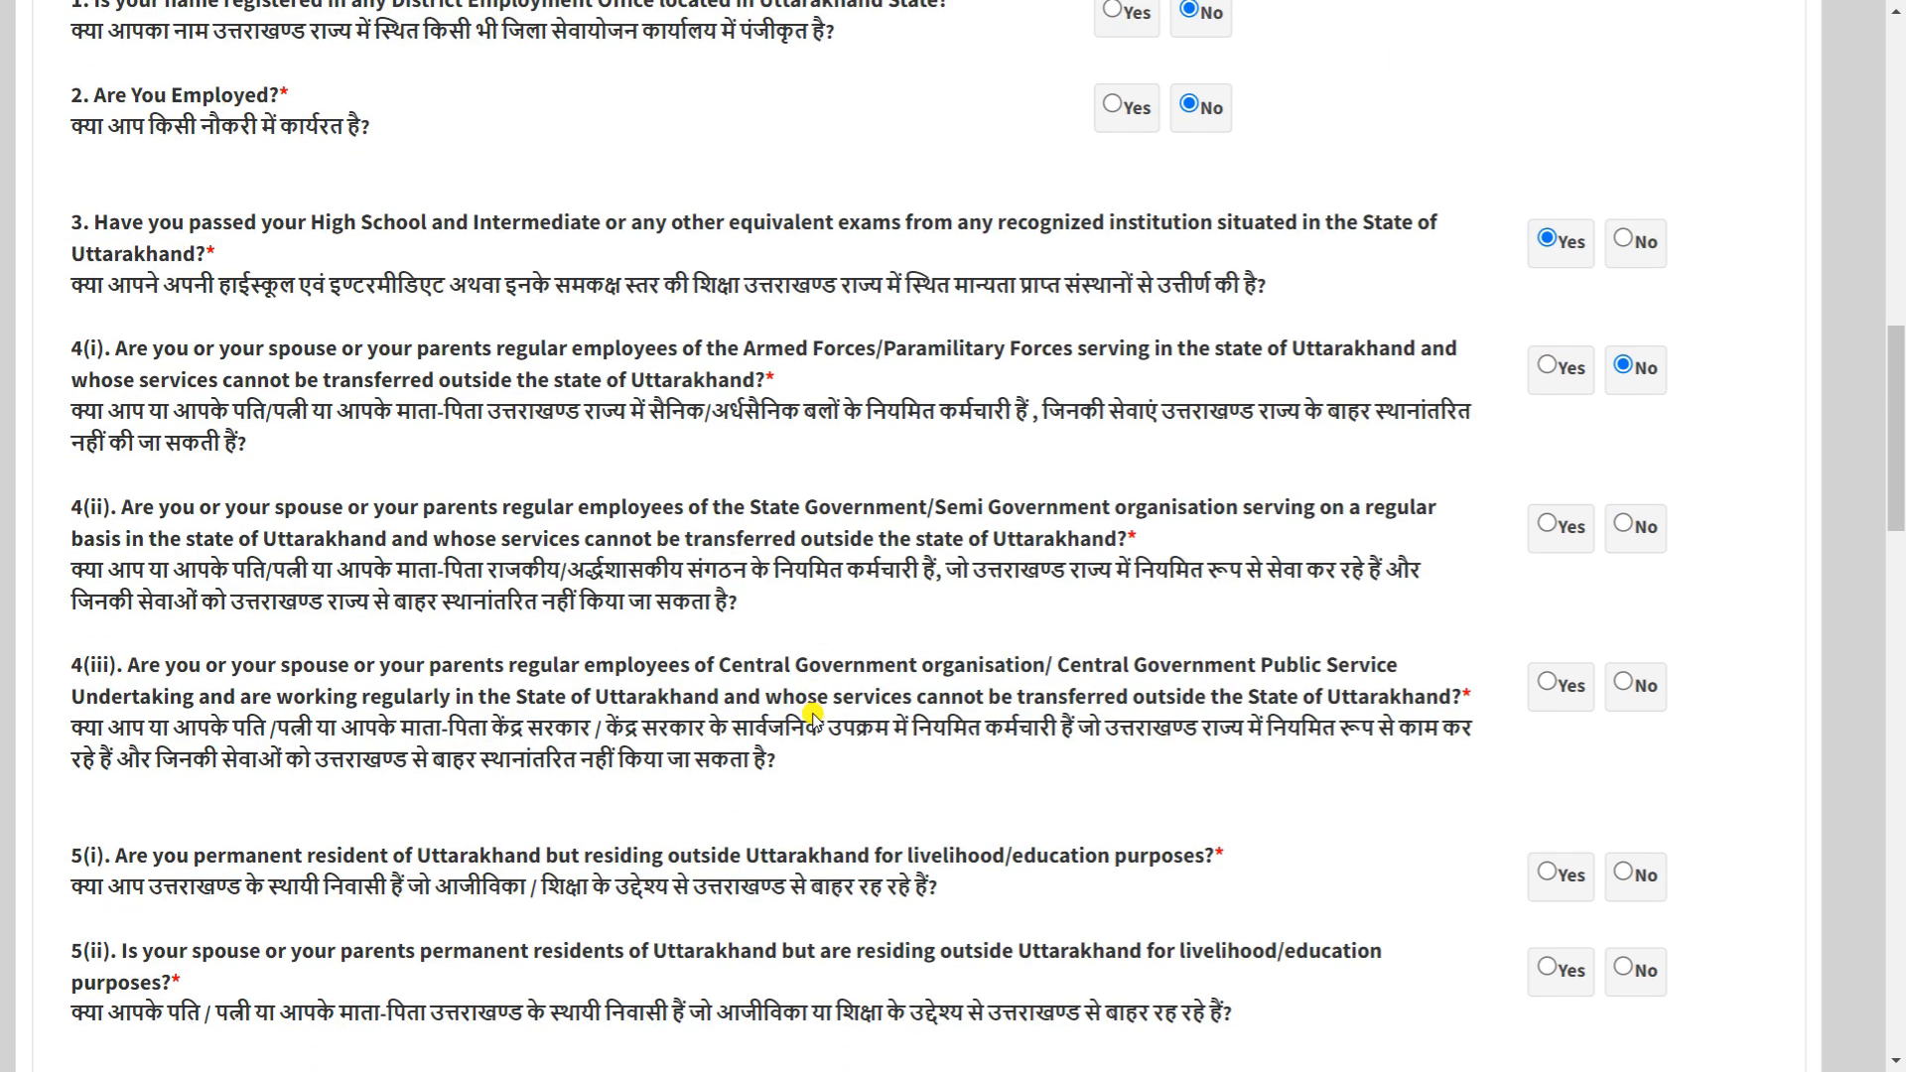
{"action": "left_click", "coordinate": [1633, 528]}
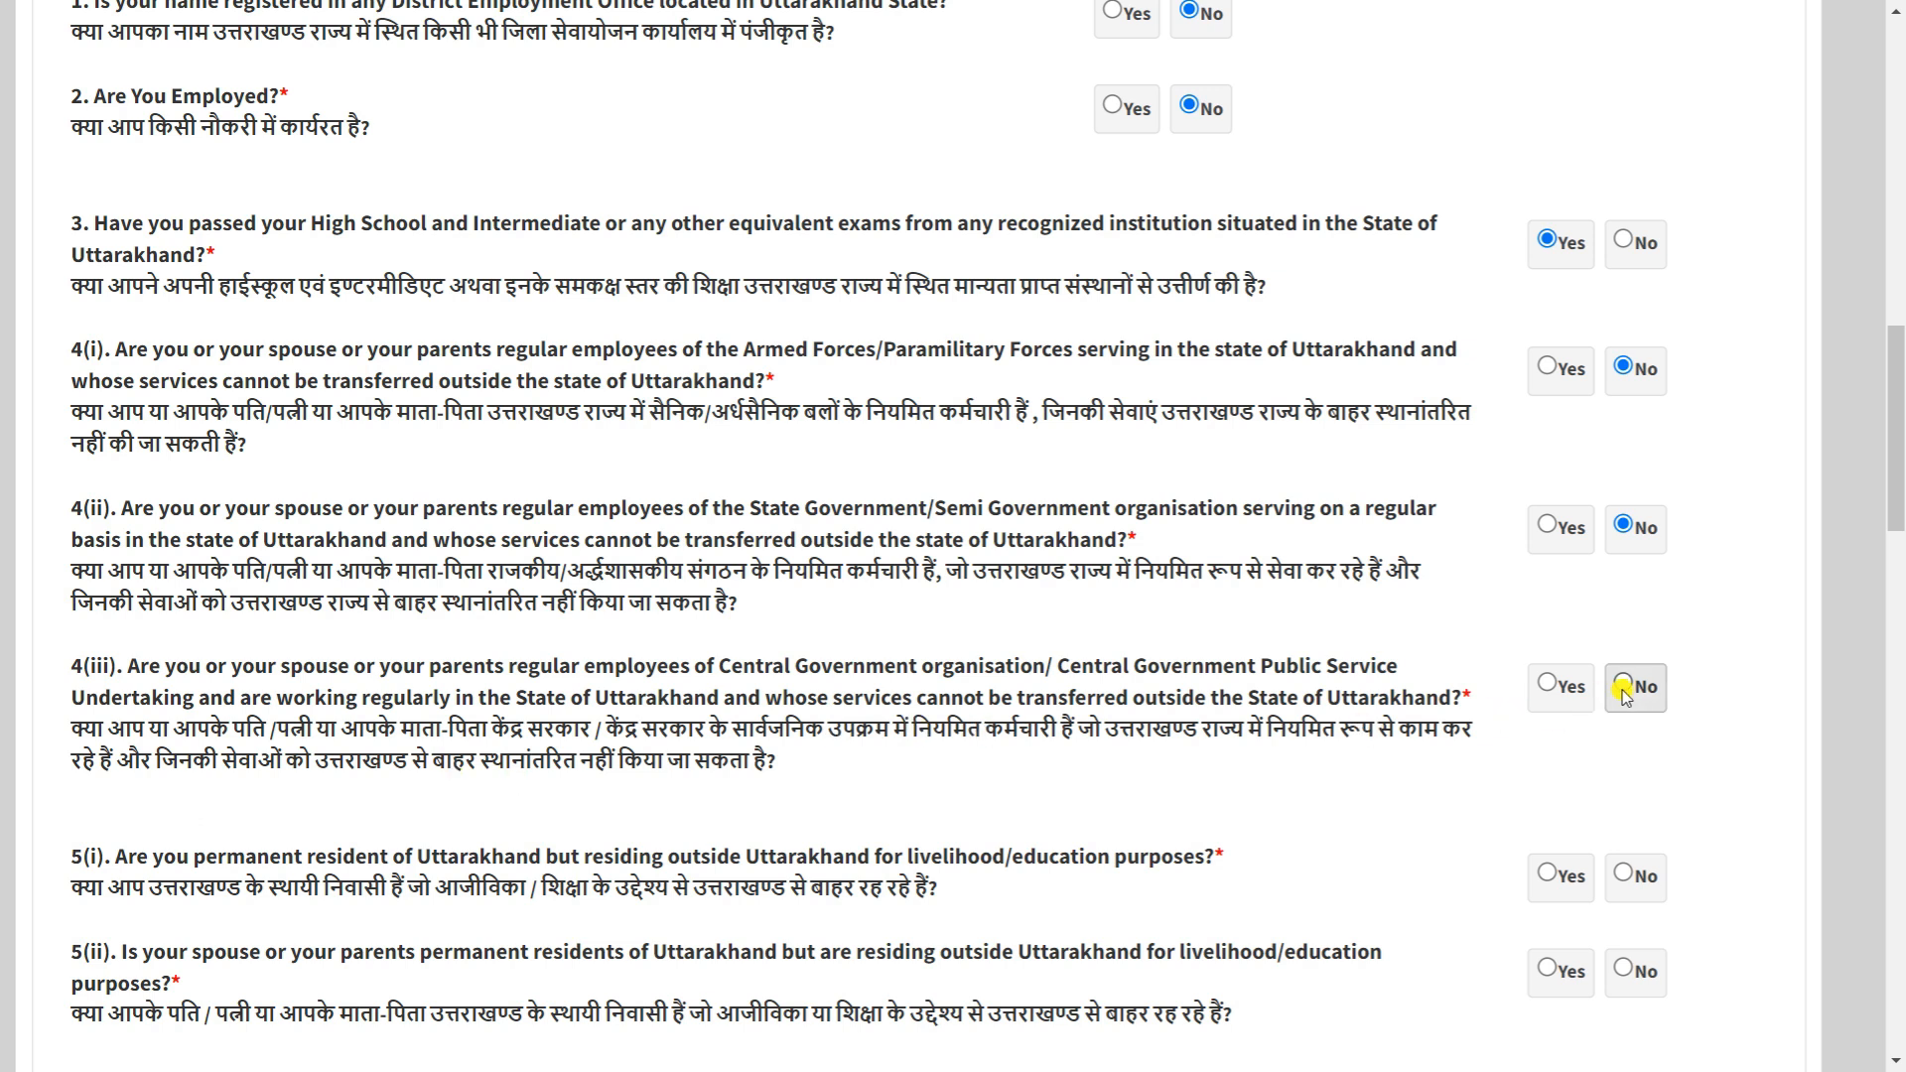
Answer No to eligibility questions 5(i) and 5(ii) about permanent residents of Uttarakhand living outside the state.
{"action": "scroll", "coordinate": [879, 794], "scroll_direction": "down", "scroll_amount": 2}
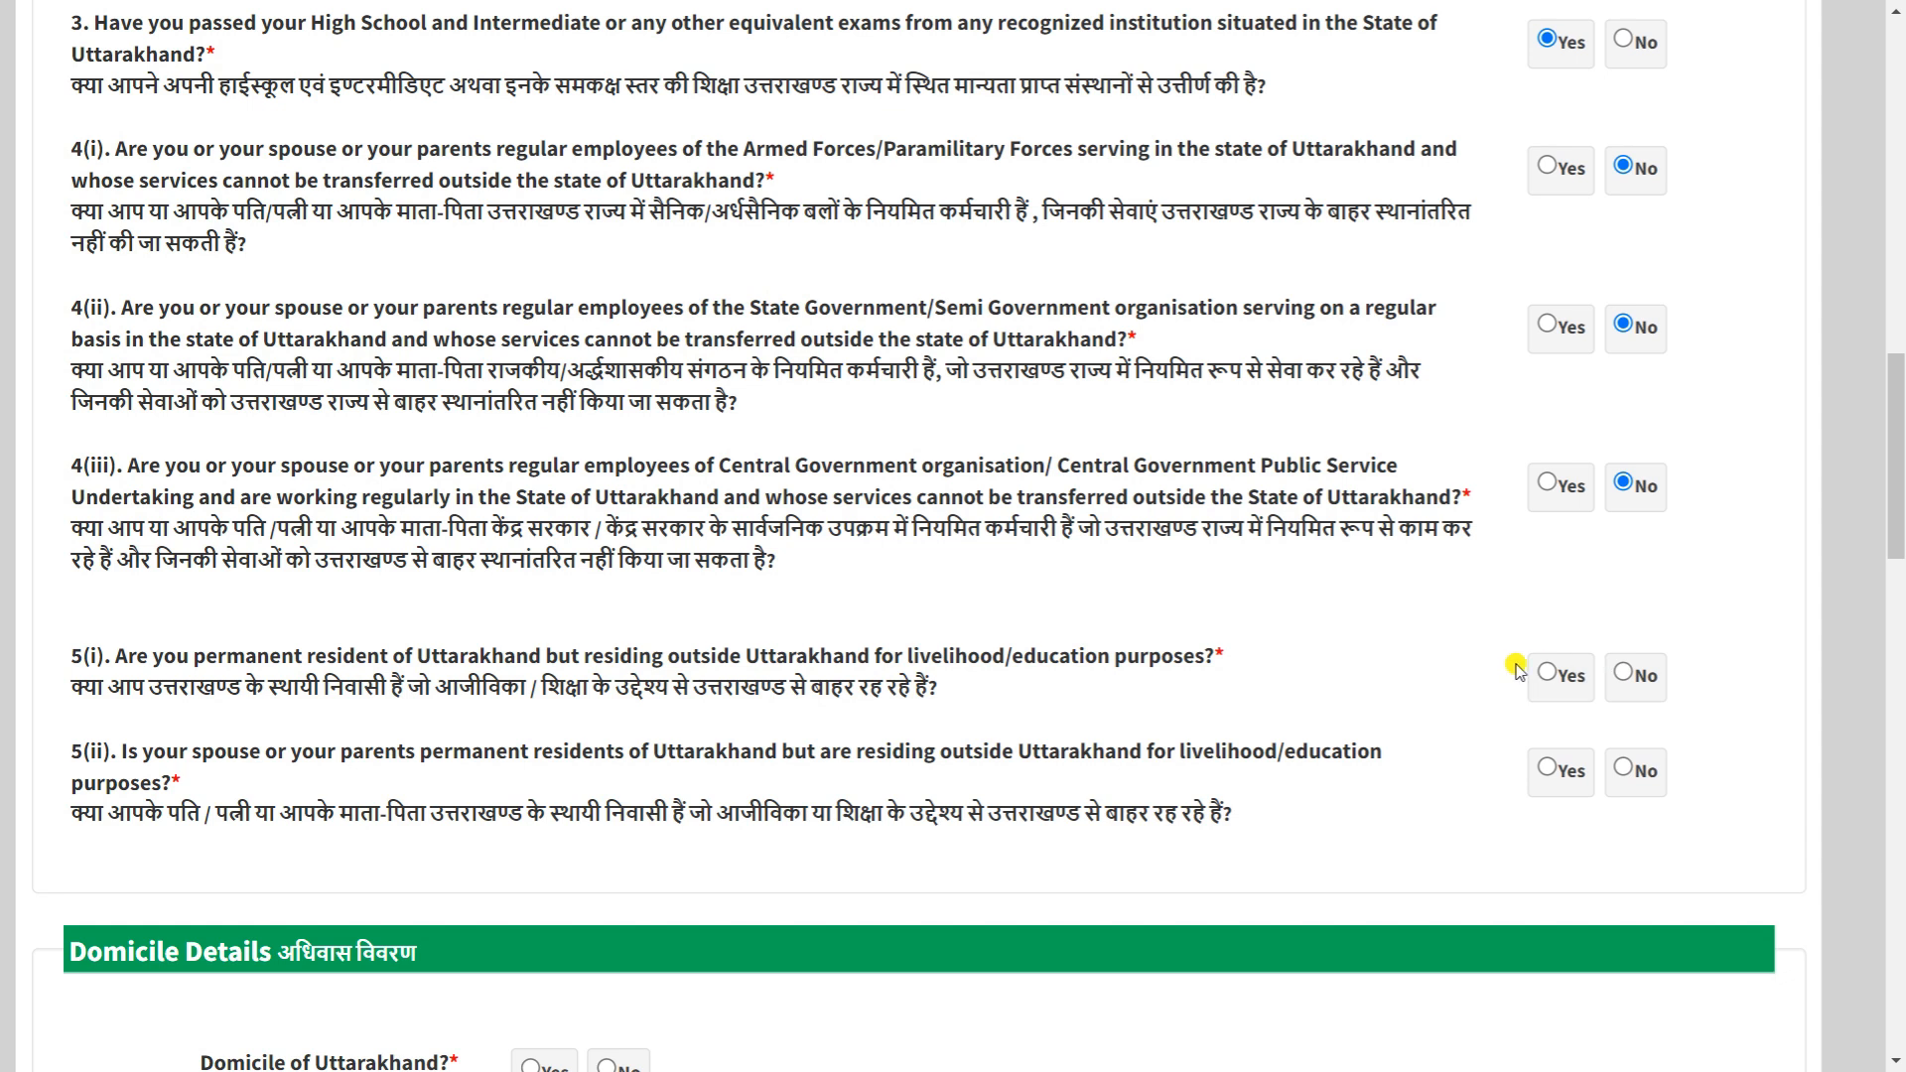
{"action": "left_click", "coordinate": [1625, 677]}
{"action": "scroll", "coordinate": [1625, 677], "scroll_direction": "down", "scroll_amount": 1}
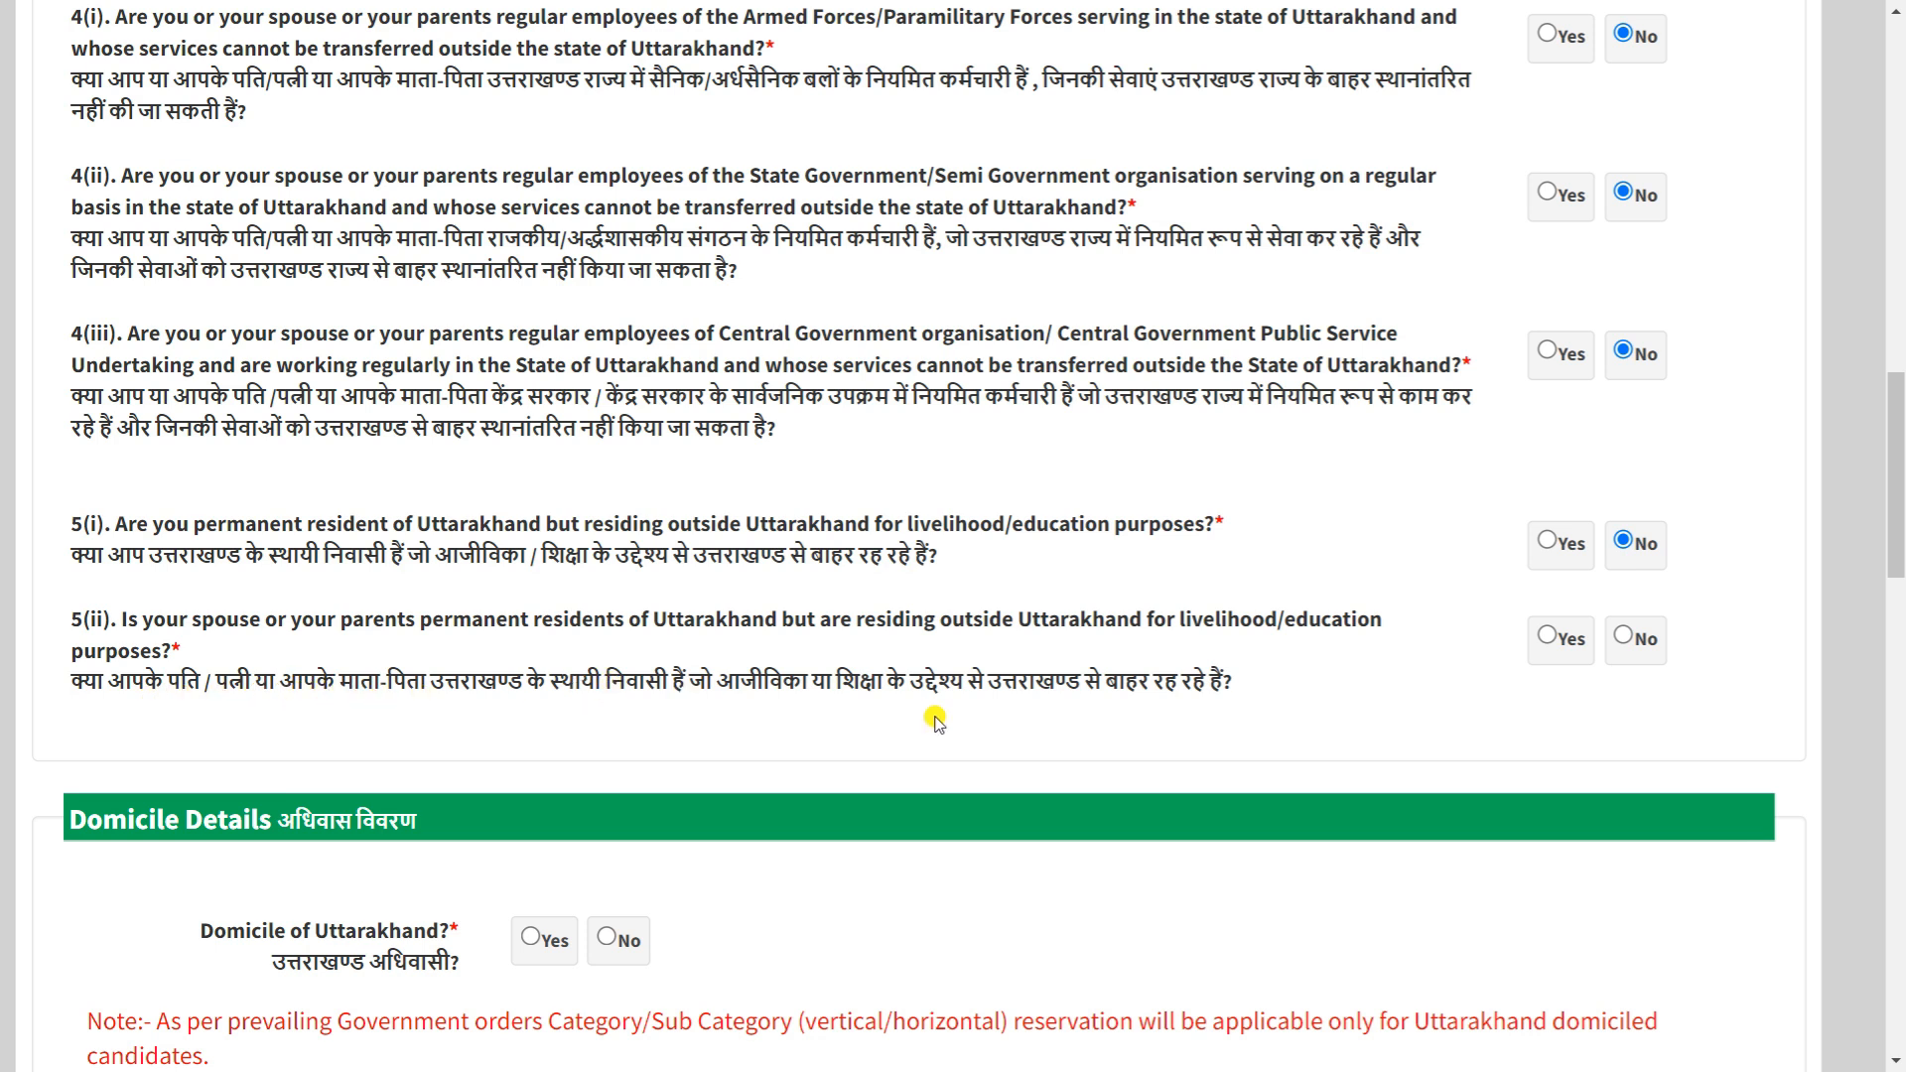
{"action": "left_click", "coordinate": [1621, 635]}
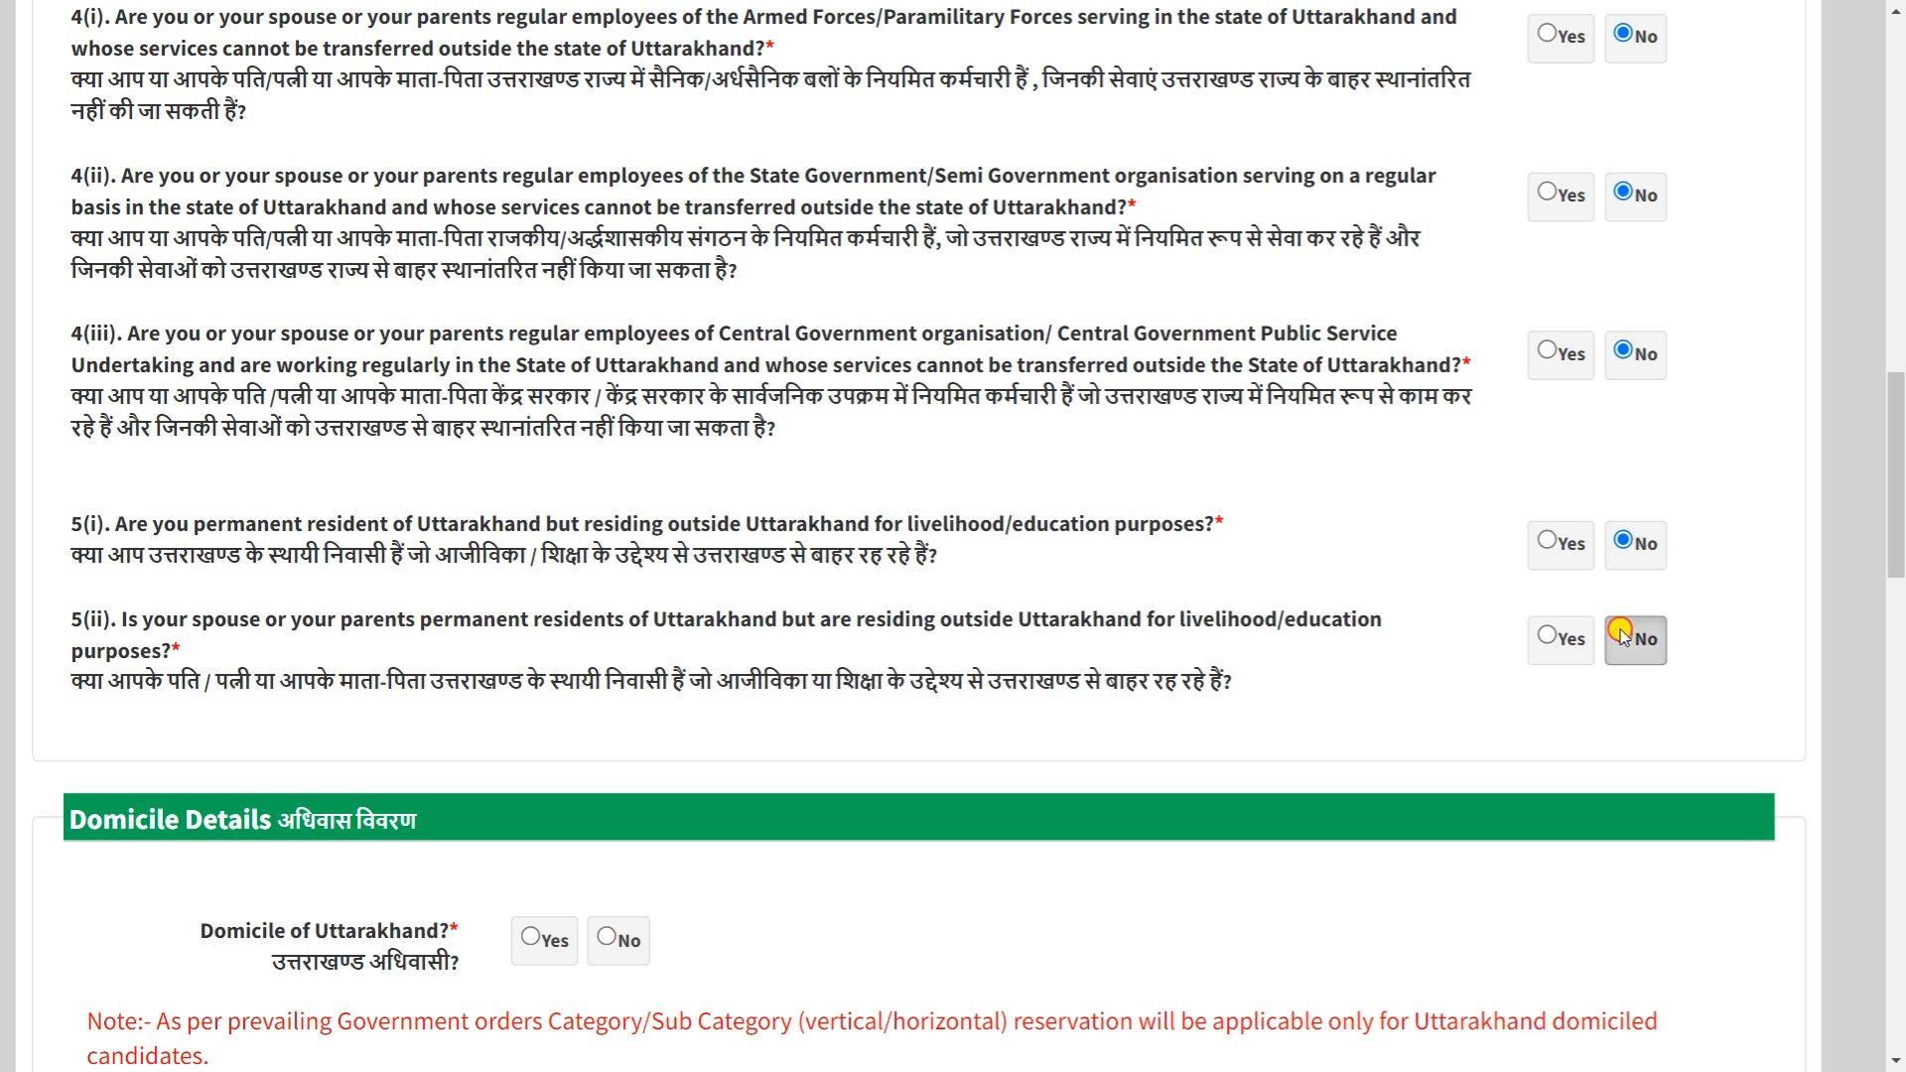
Declare the candidate as domiciled in Uttarakhand by answering Yes in the Domicile Details.
{"action": "scroll", "coordinate": [1149, 722], "scroll_direction": "down", "scroll_amount": 3}
{"action": "scroll", "coordinate": [1149, 717], "scroll_direction": "down", "scroll_amount": 2}
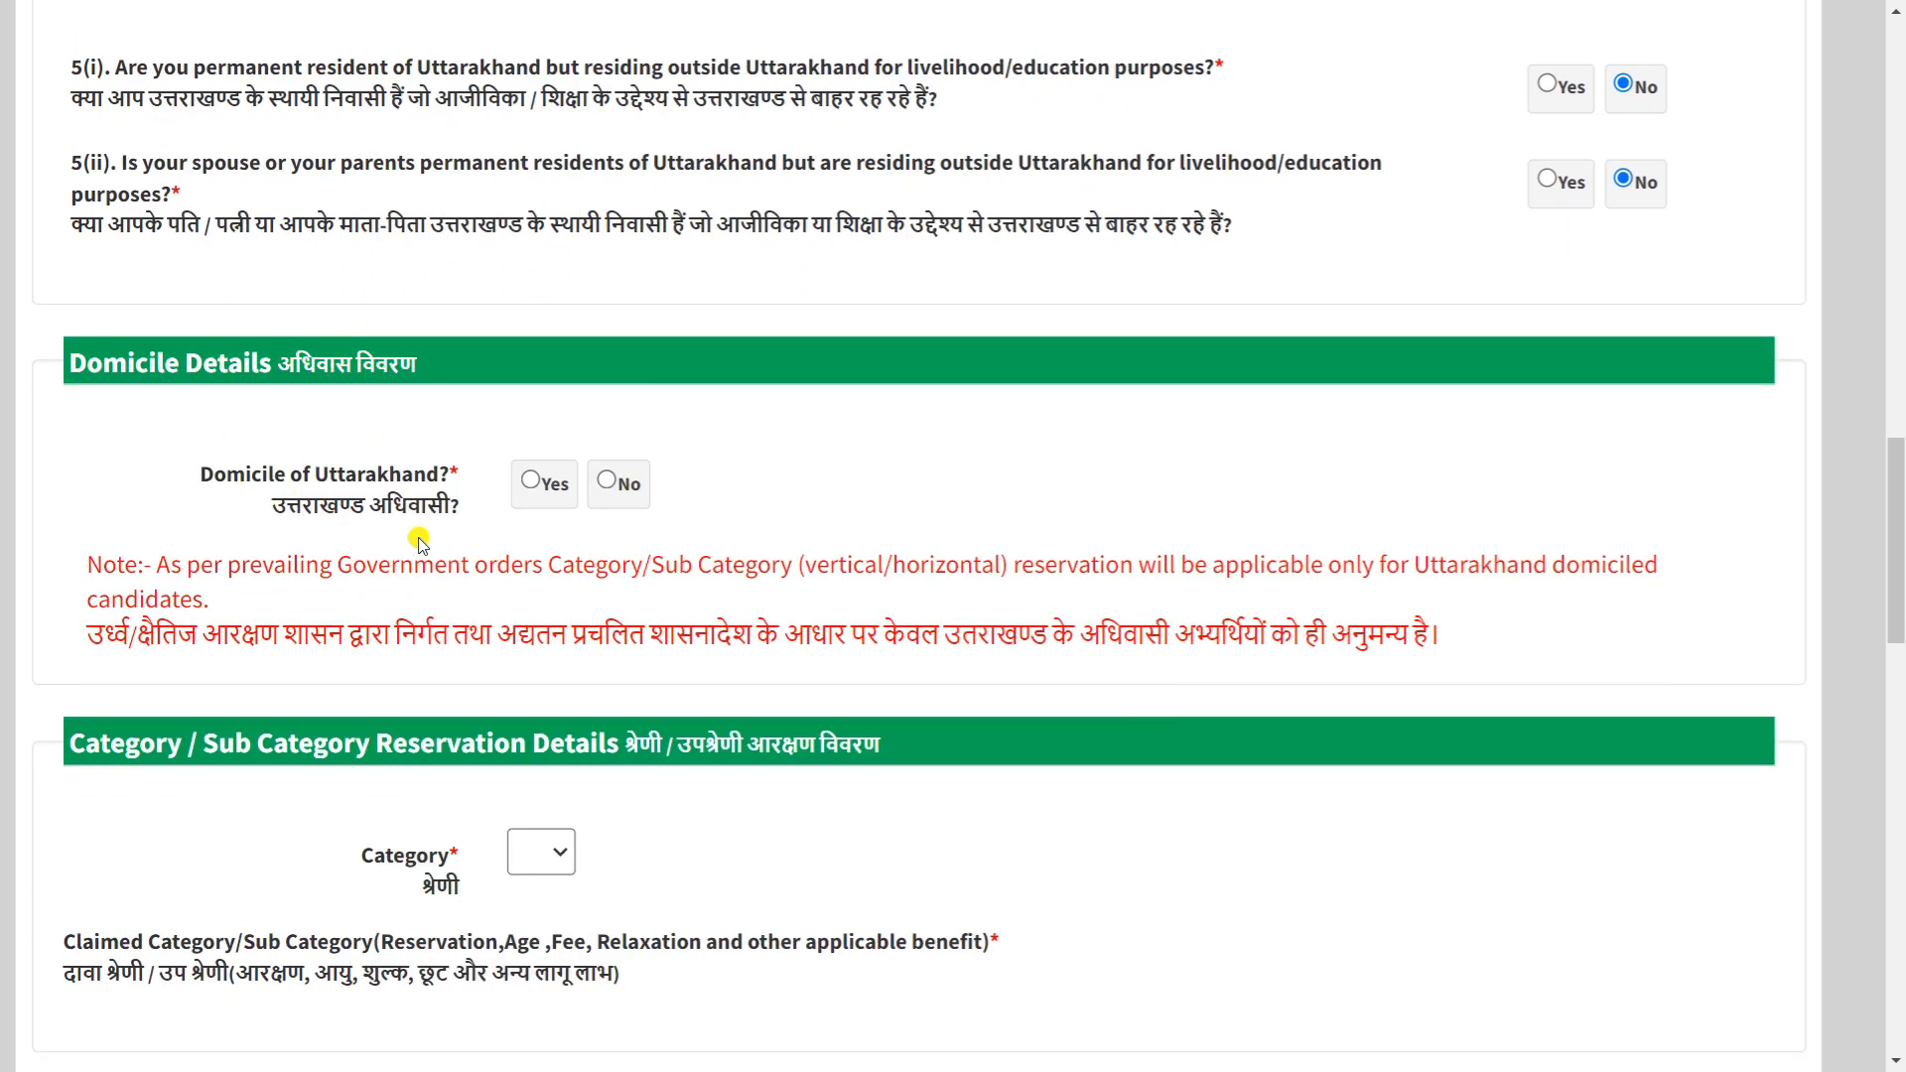
{"action": "left_click", "coordinate": [535, 482]}
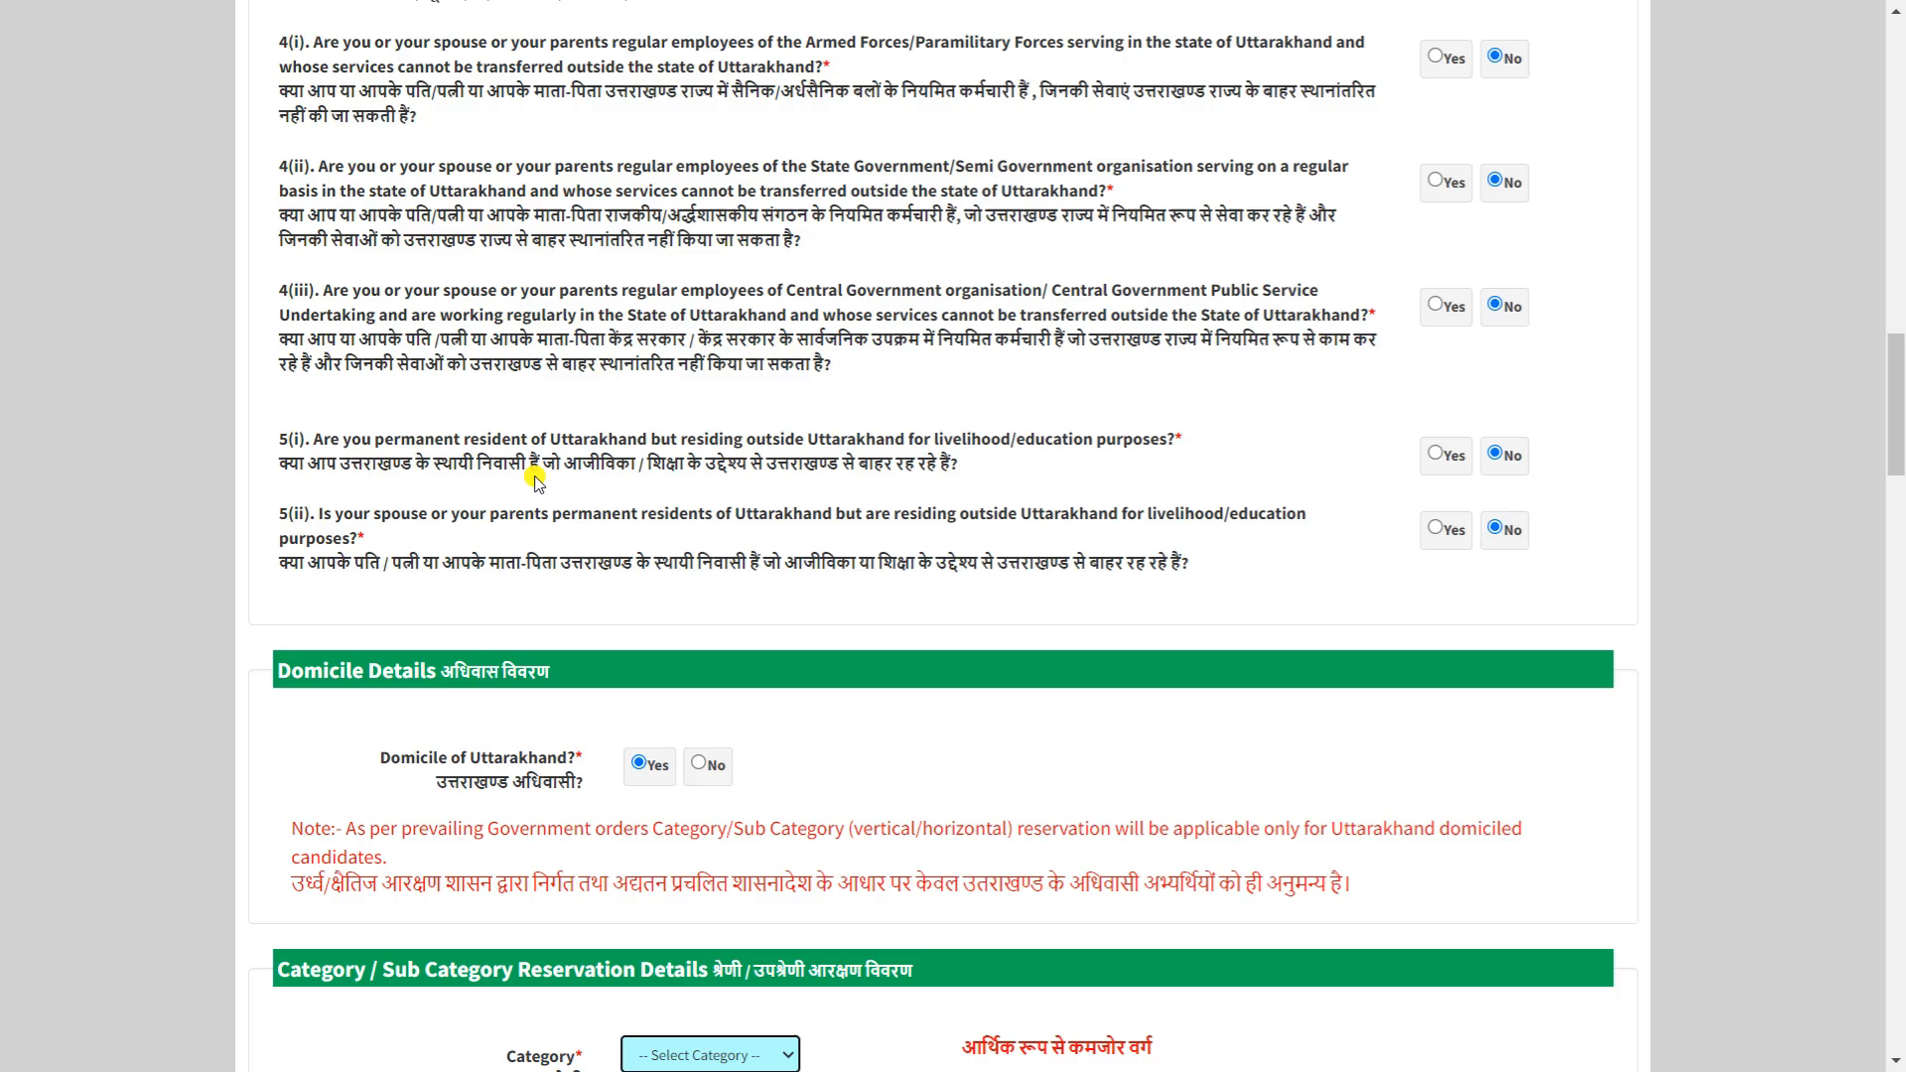
Set the reservation category to Unreserved/General.
{"action": "scroll", "coordinate": [584, 616], "scroll_direction": "up", "scroll_amount": 3}
{"action": "scroll", "coordinate": [584, 616], "scroll_direction": "up", "scroll_amount": 1}
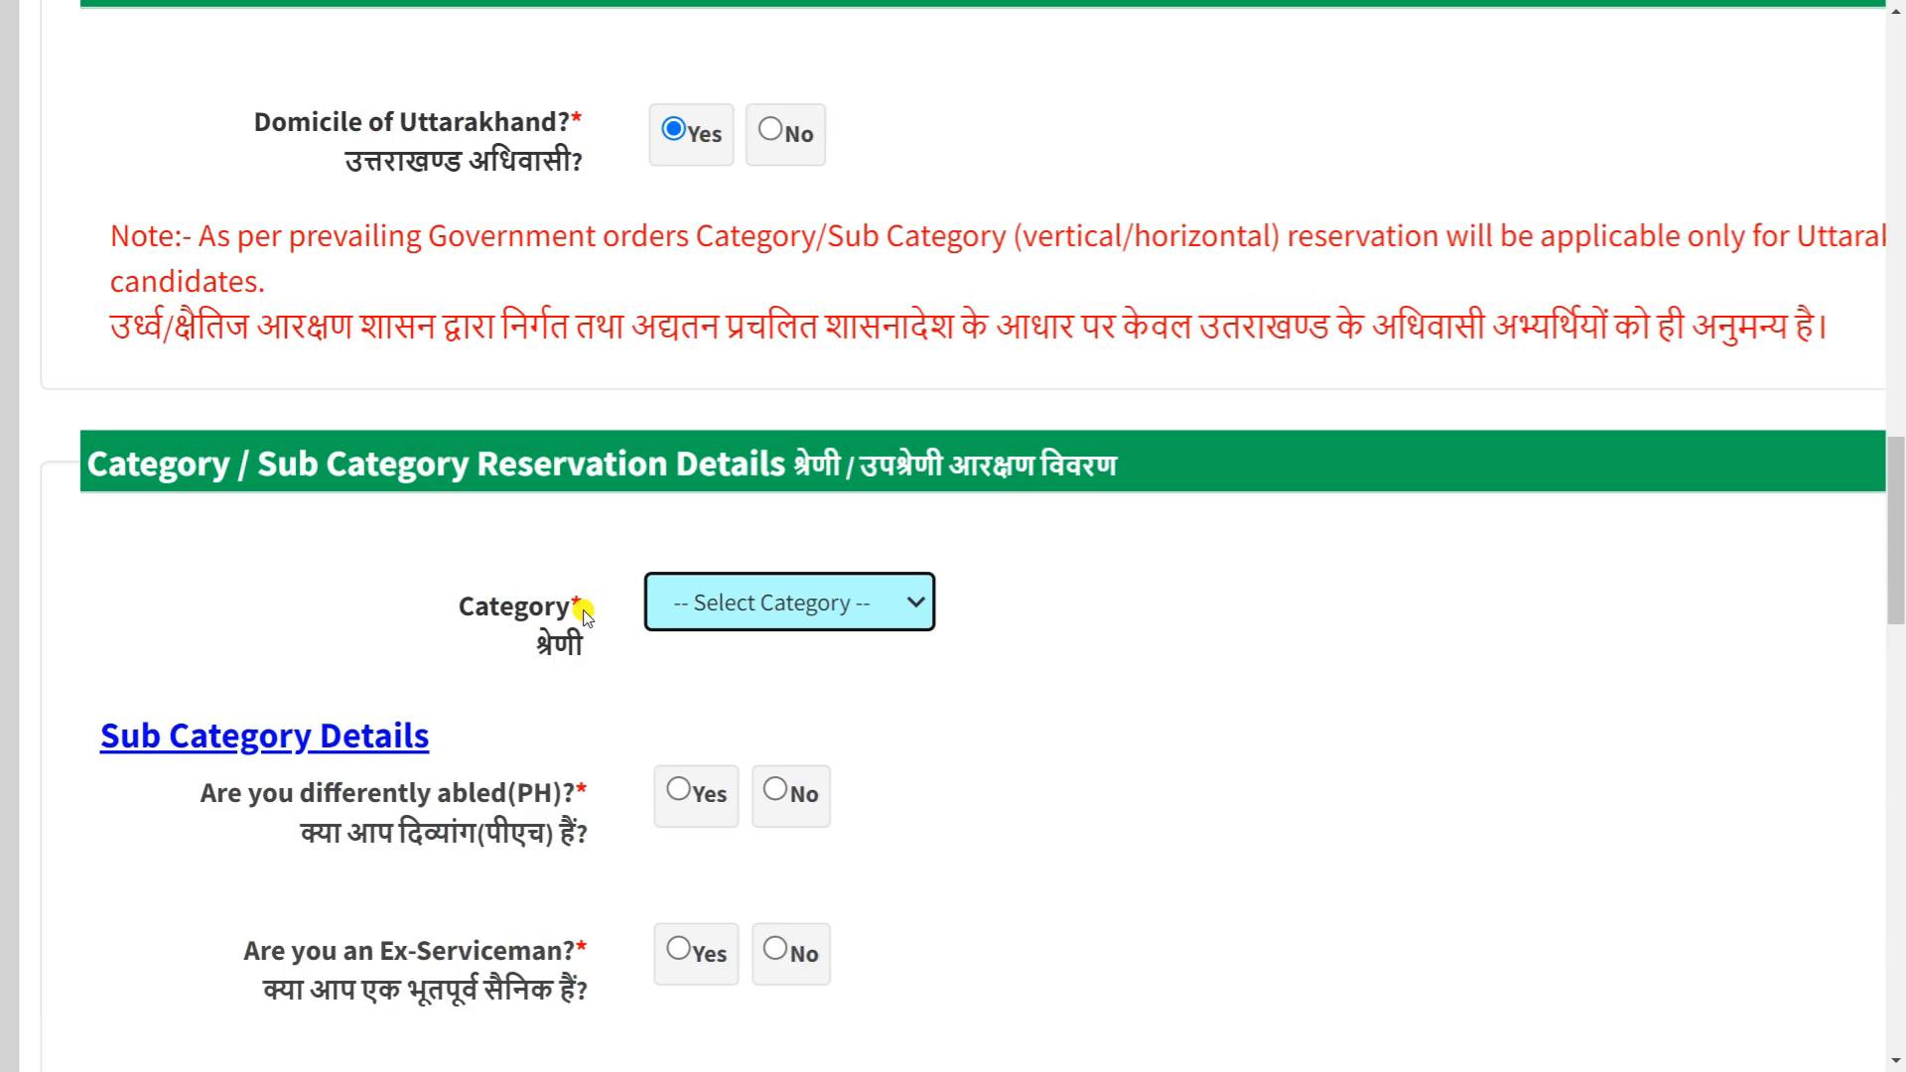
{"action": "scroll", "coordinate": [584, 615], "scroll_direction": "down", "scroll_amount": 3}
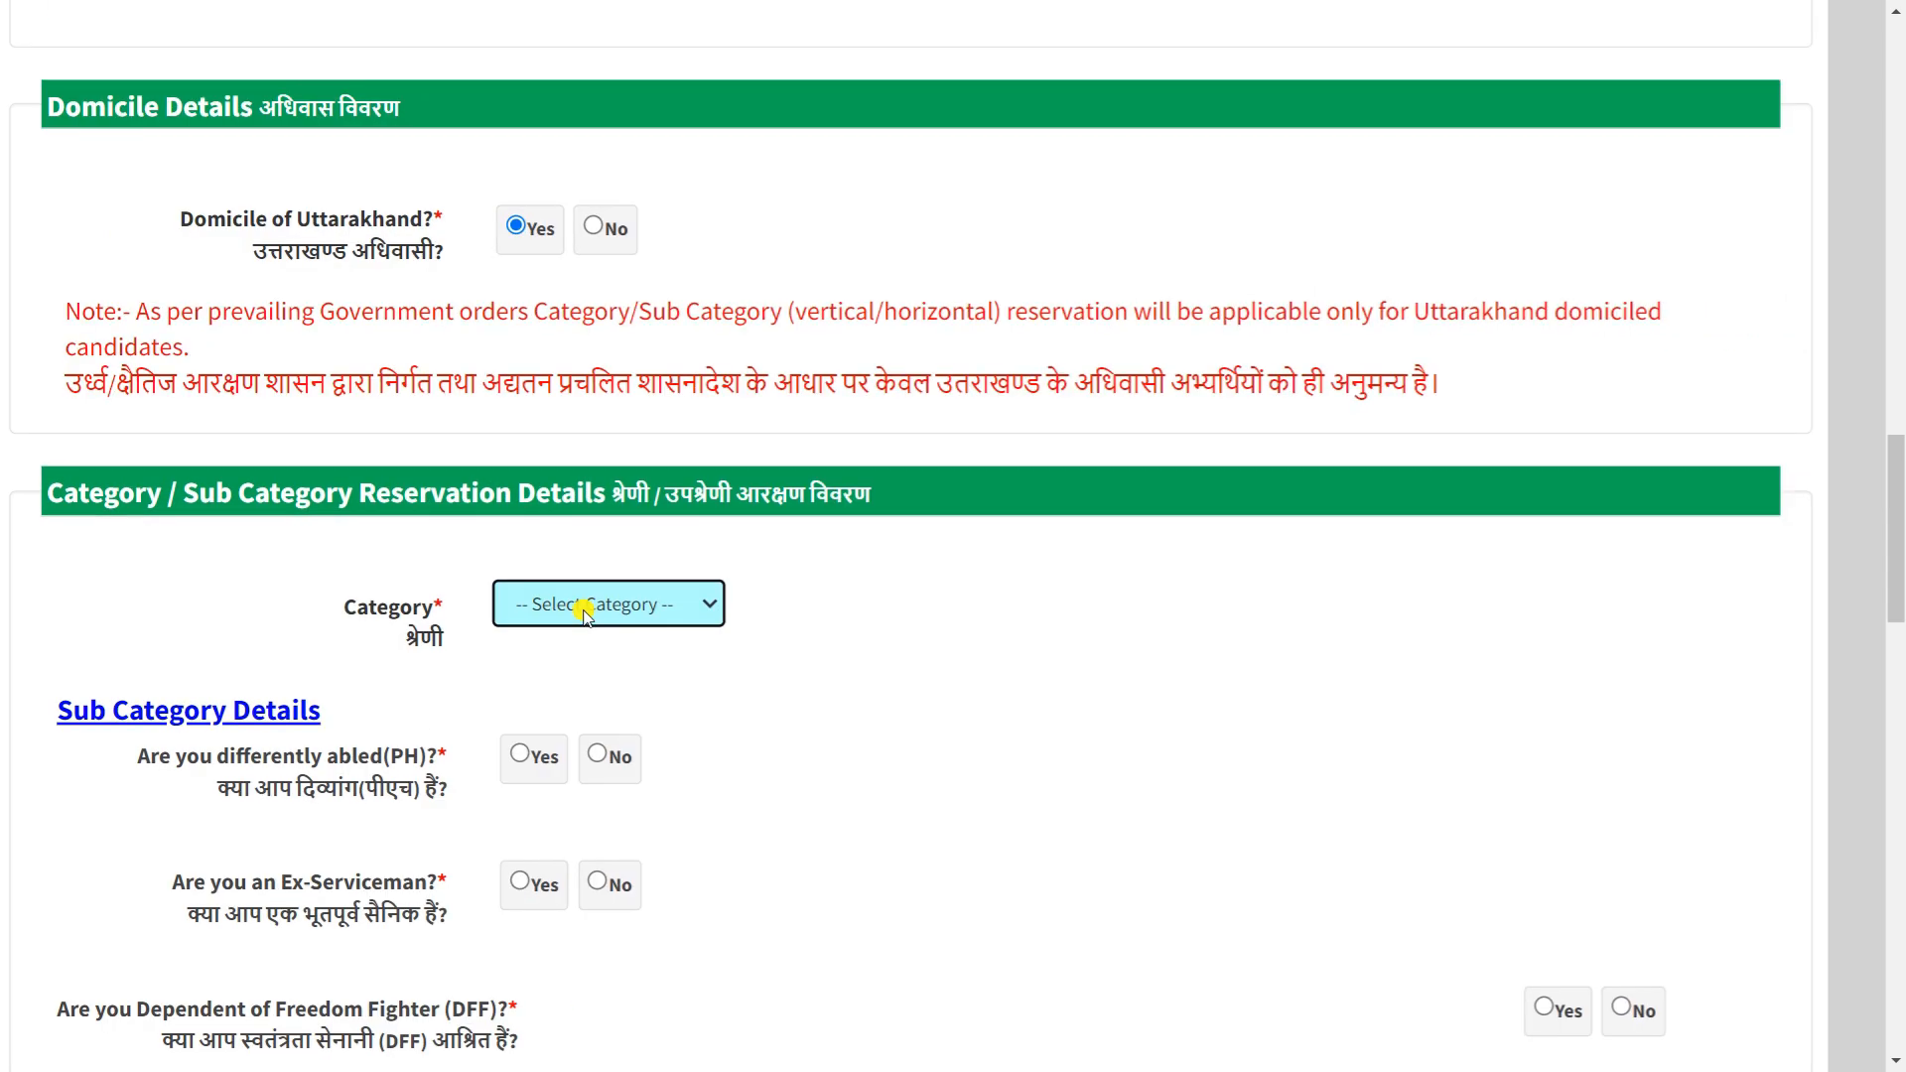
{"action": "scroll", "coordinate": [584, 616], "scroll_direction": "left", "scroll_amount": 1}
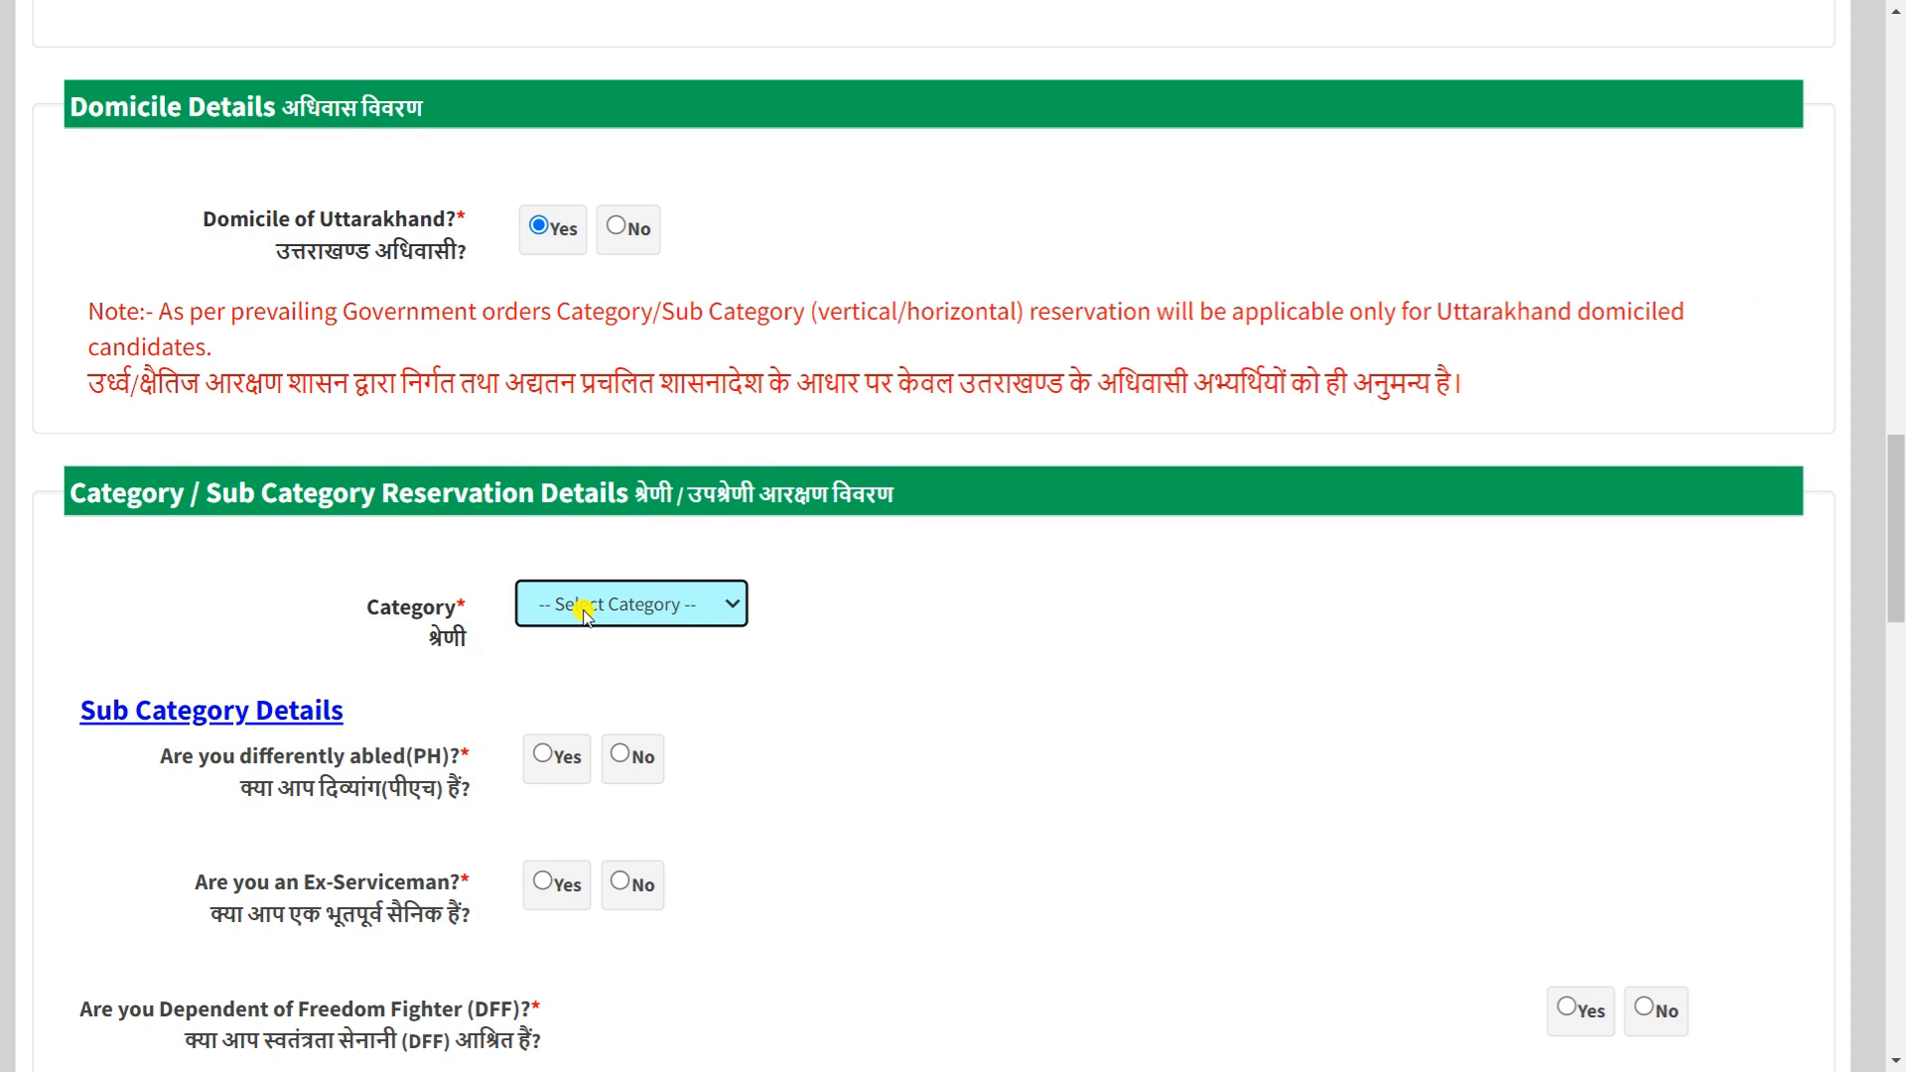
{"action": "left_click", "coordinate": [584, 612]}
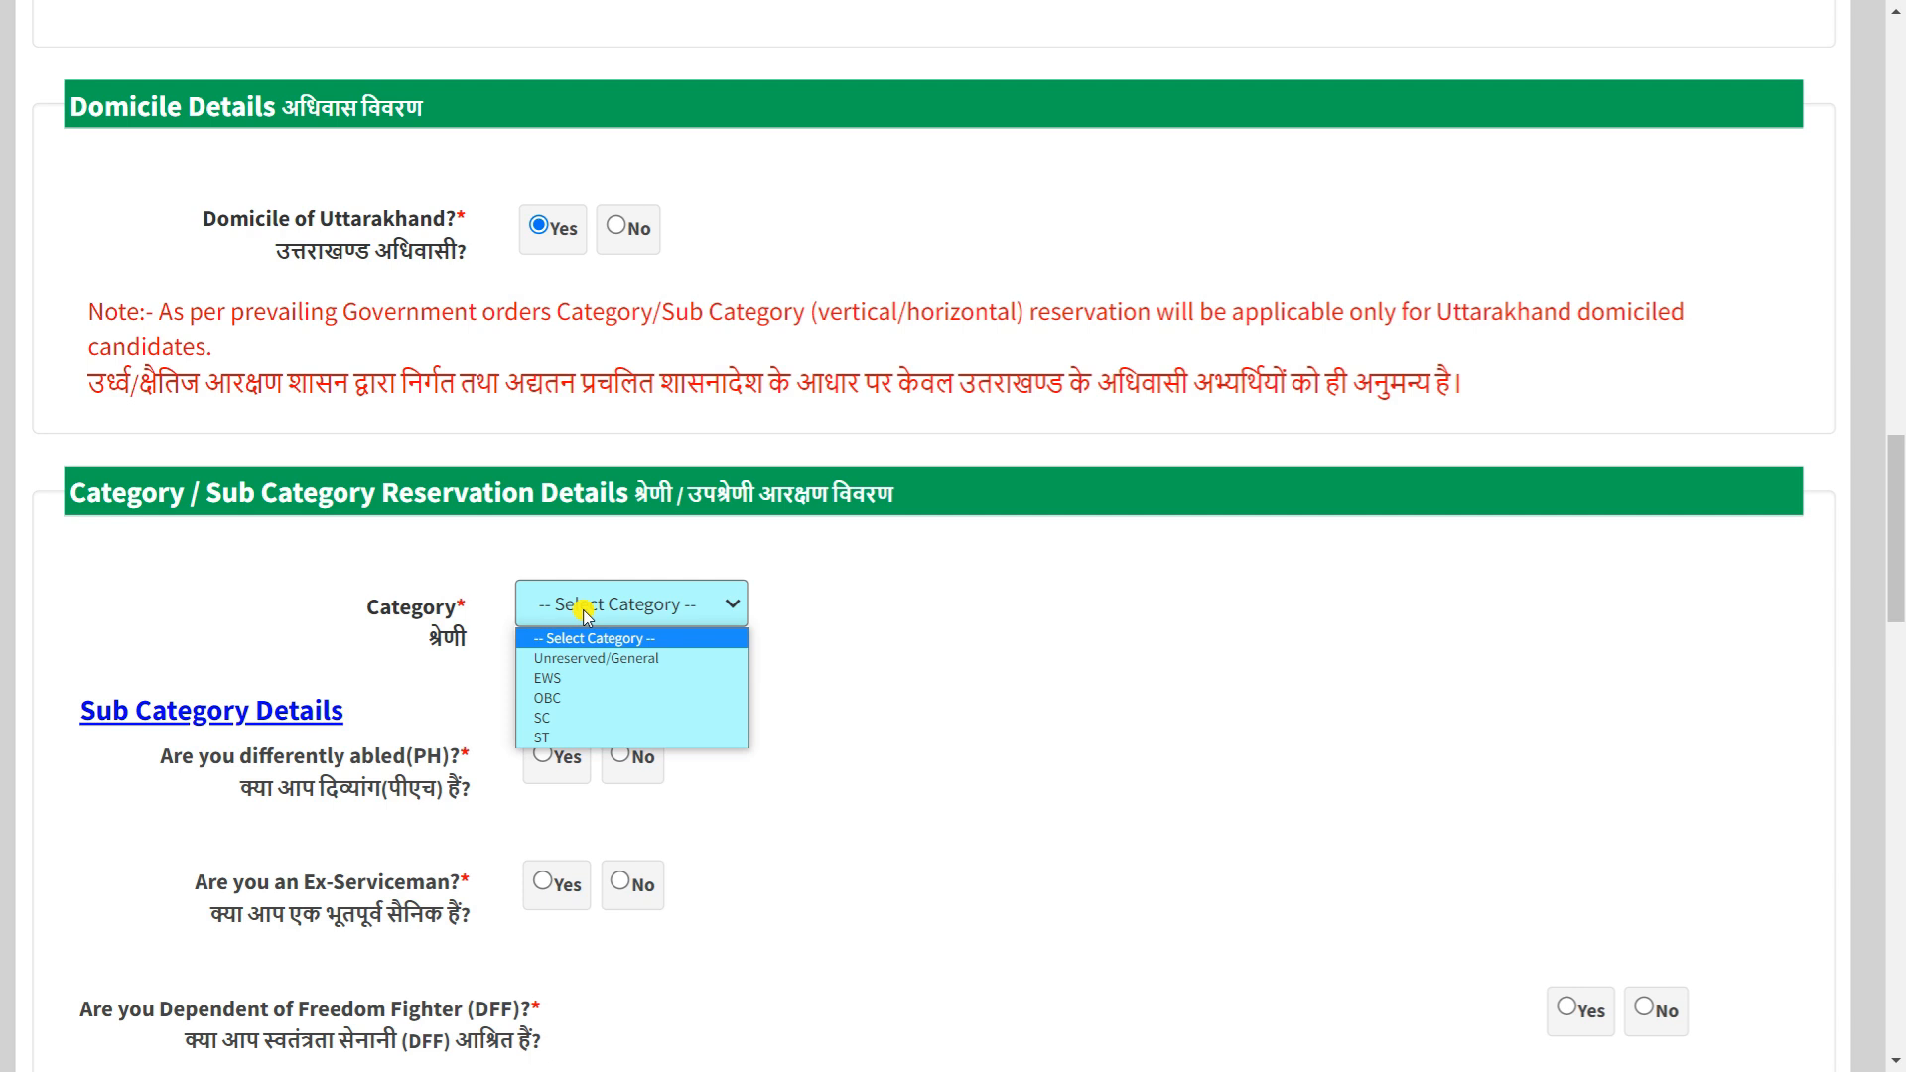
{"action": "left_click", "coordinate": [574, 659]}
Answer No to the sub category questions on disability, ex-serviceman status, freedom fighter dependency and orphaned or affected children.
{"action": "scroll", "coordinate": [308, 453], "scroll_direction": "down", "scroll_amount": 4}
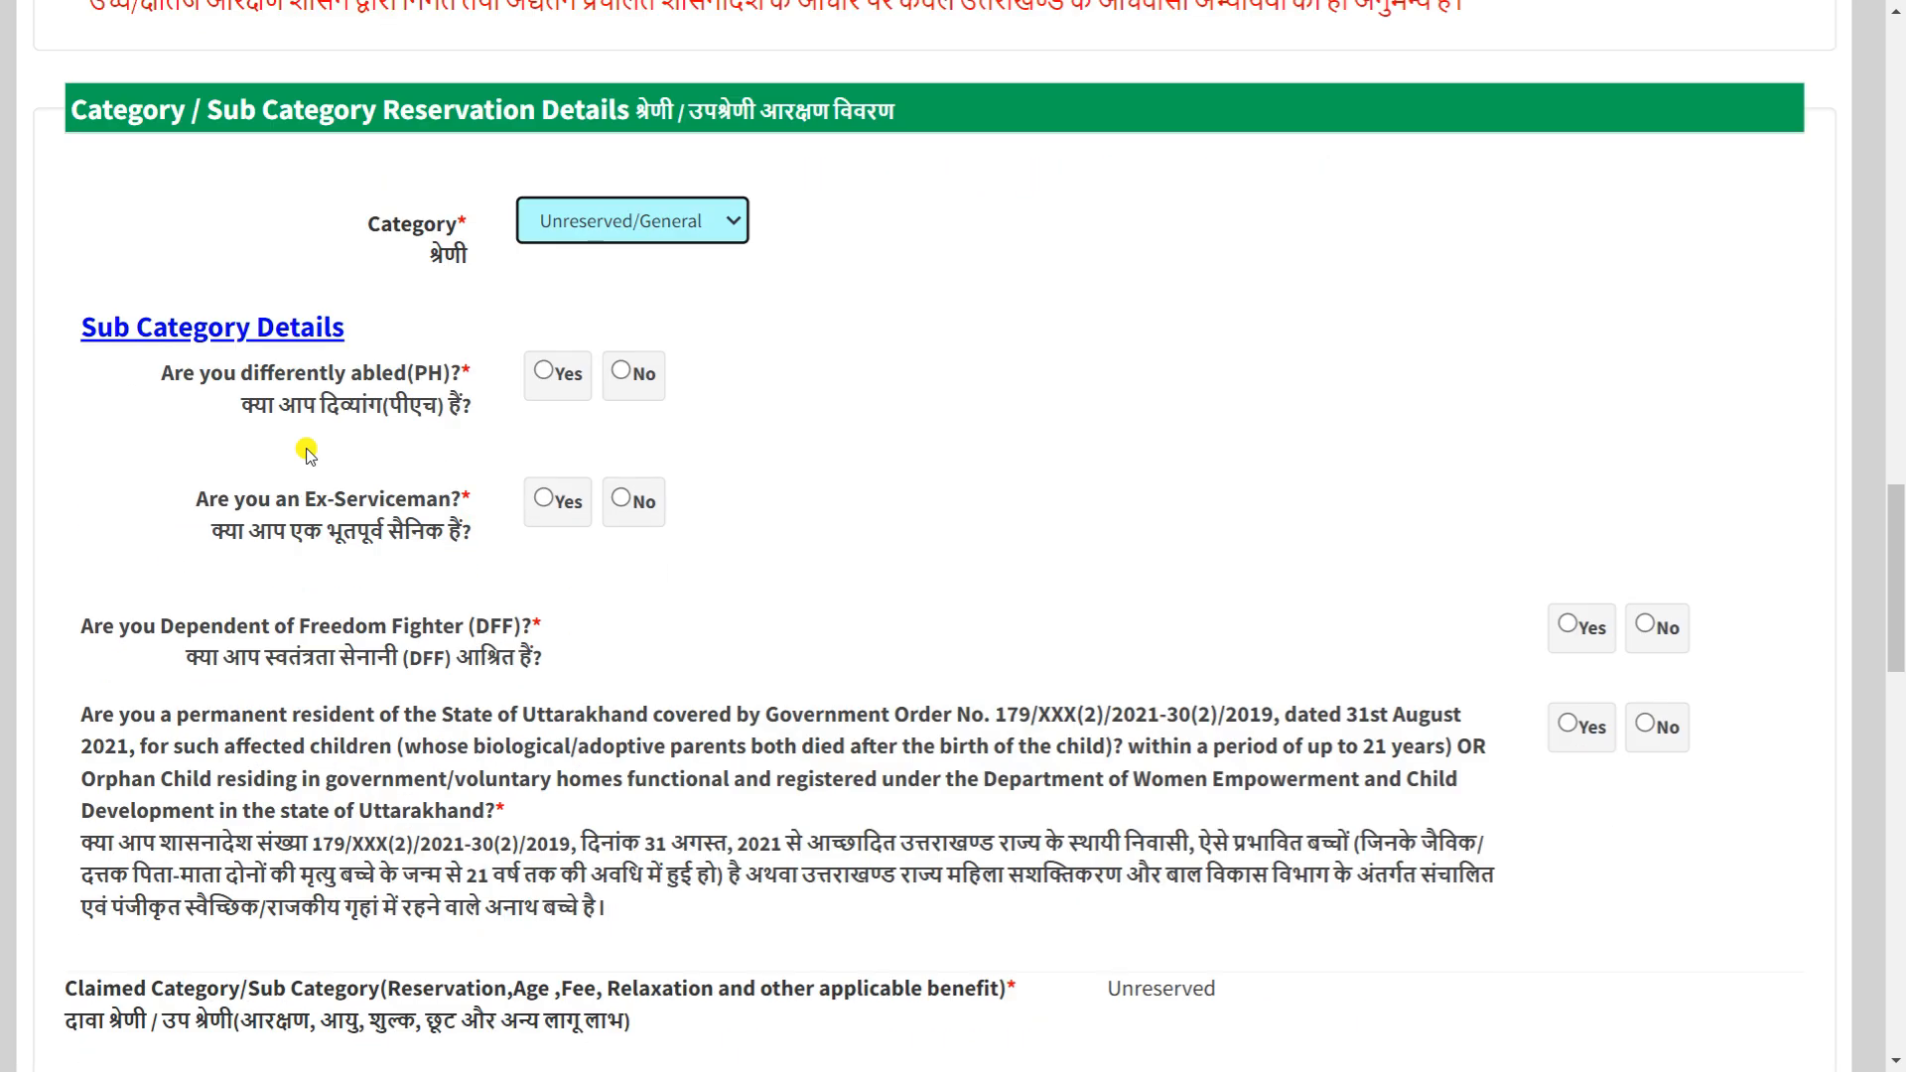
{"action": "left_click", "coordinate": [615, 373]}
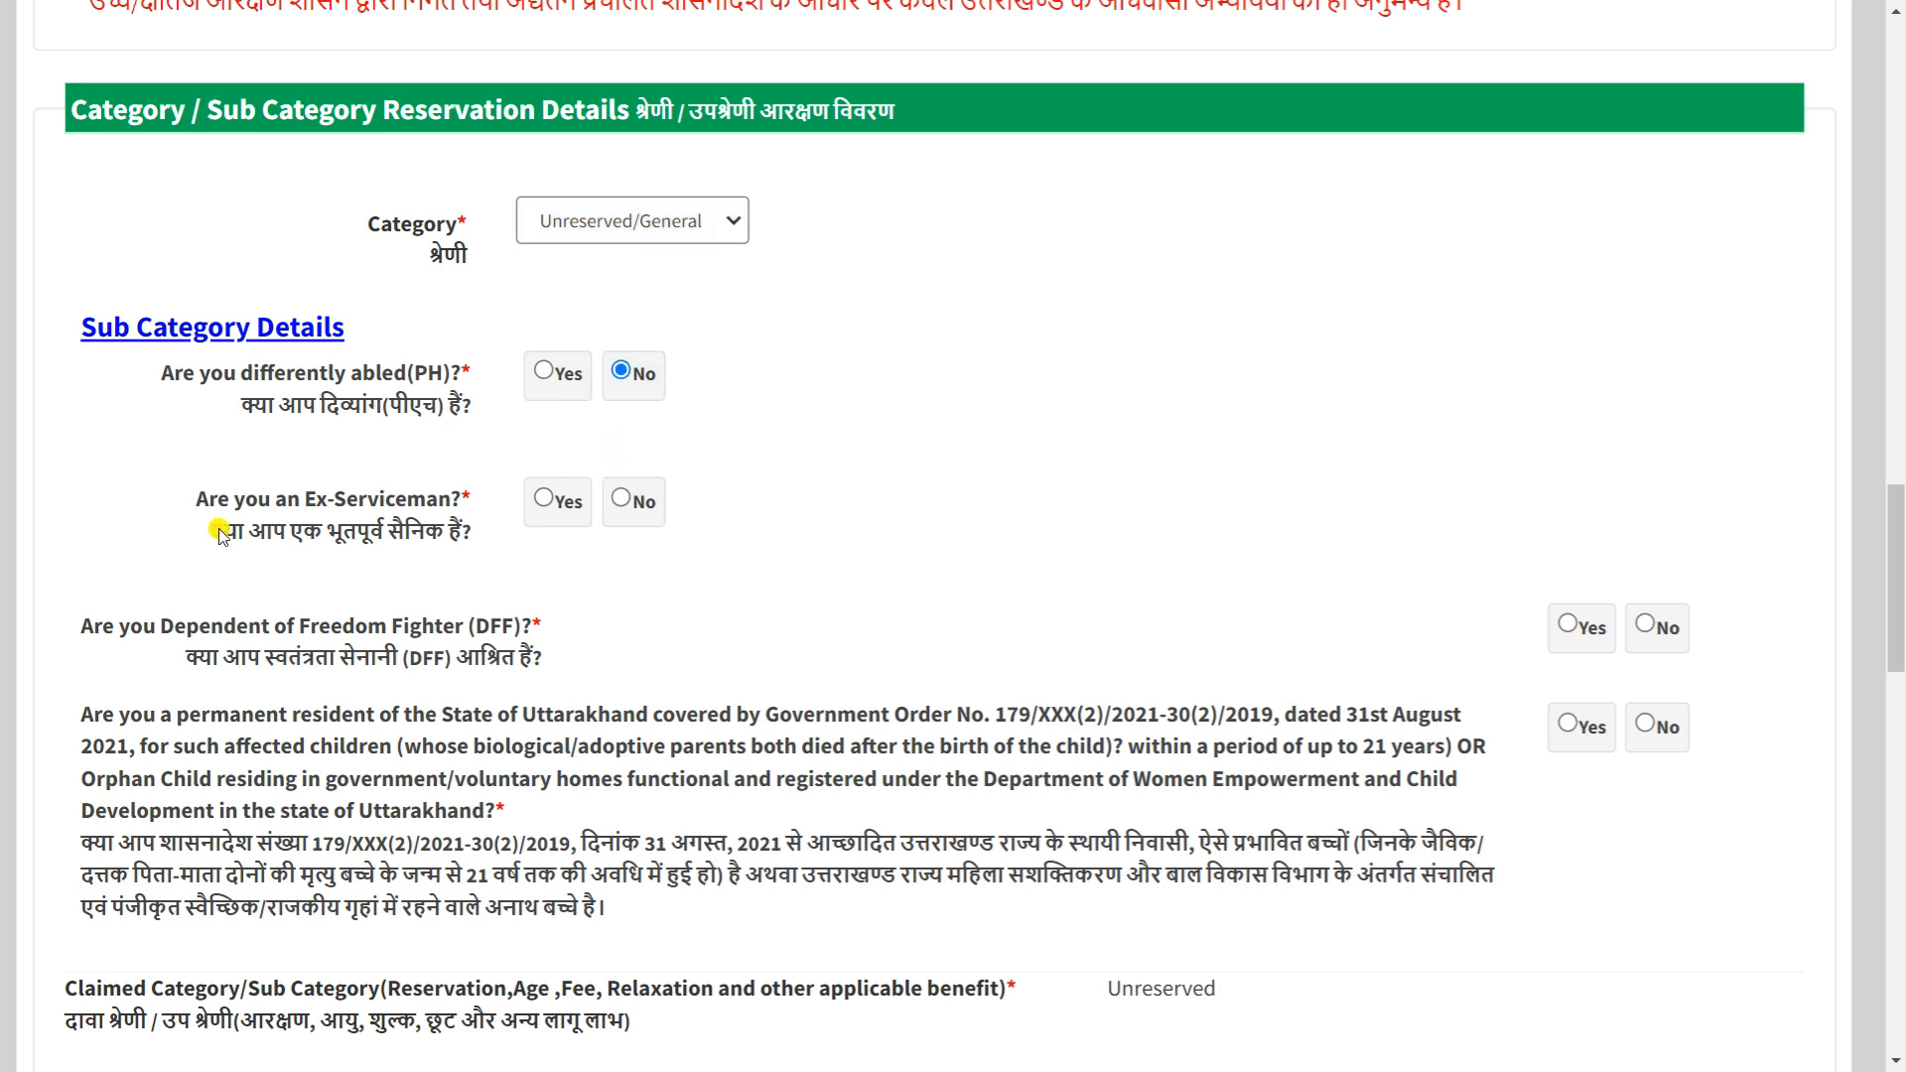
{"action": "left_click", "coordinate": [612, 511]}
{"action": "left_click", "coordinate": [1643, 625]}
{"action": "scroll", "coordinate": [1197, 701], "scroll_direction": "down", "scroll_amount": 2}
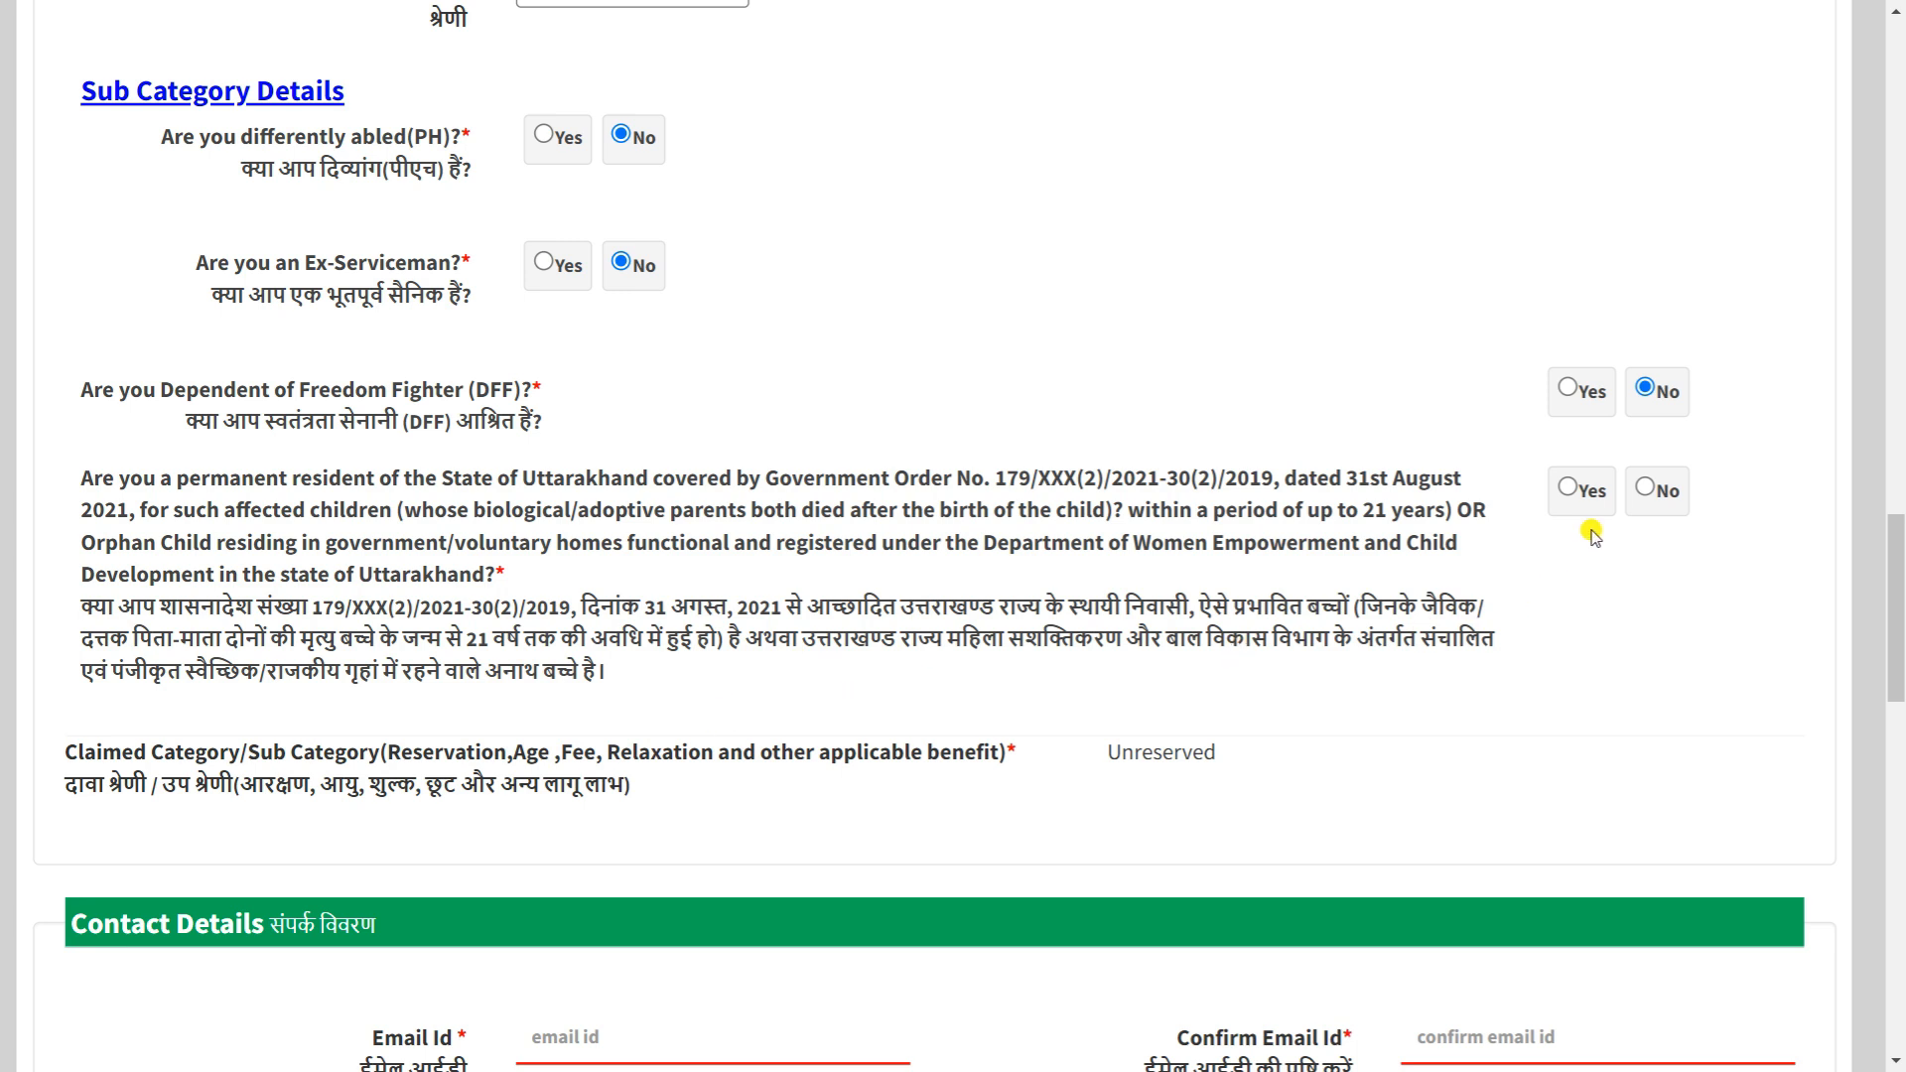
{"action": "left_click", "coordinate": [1646, 494]}
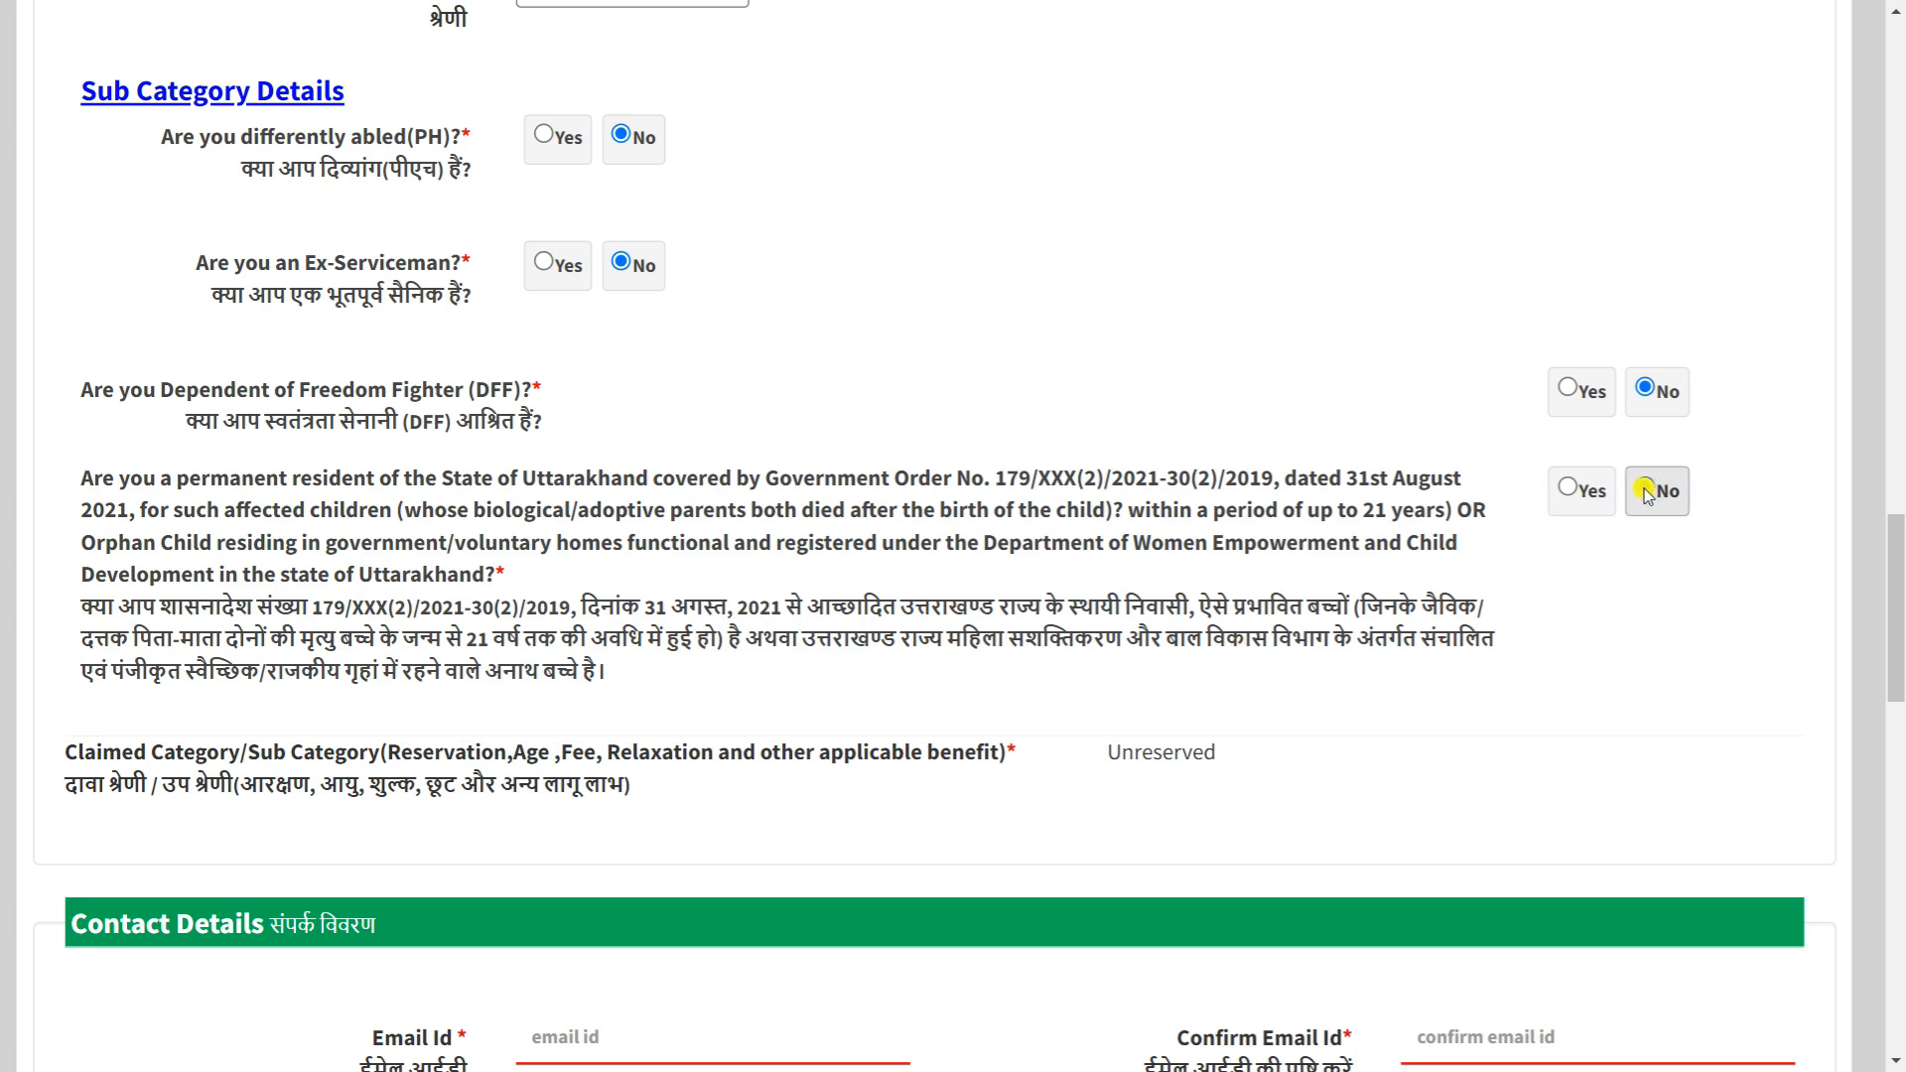
Look over the Contact Details and Present Address fields, including the available state options.
{"action": "scroll", "coordinate": [656, 724], "scroll_direction": "down", "scroll_amount": 1}
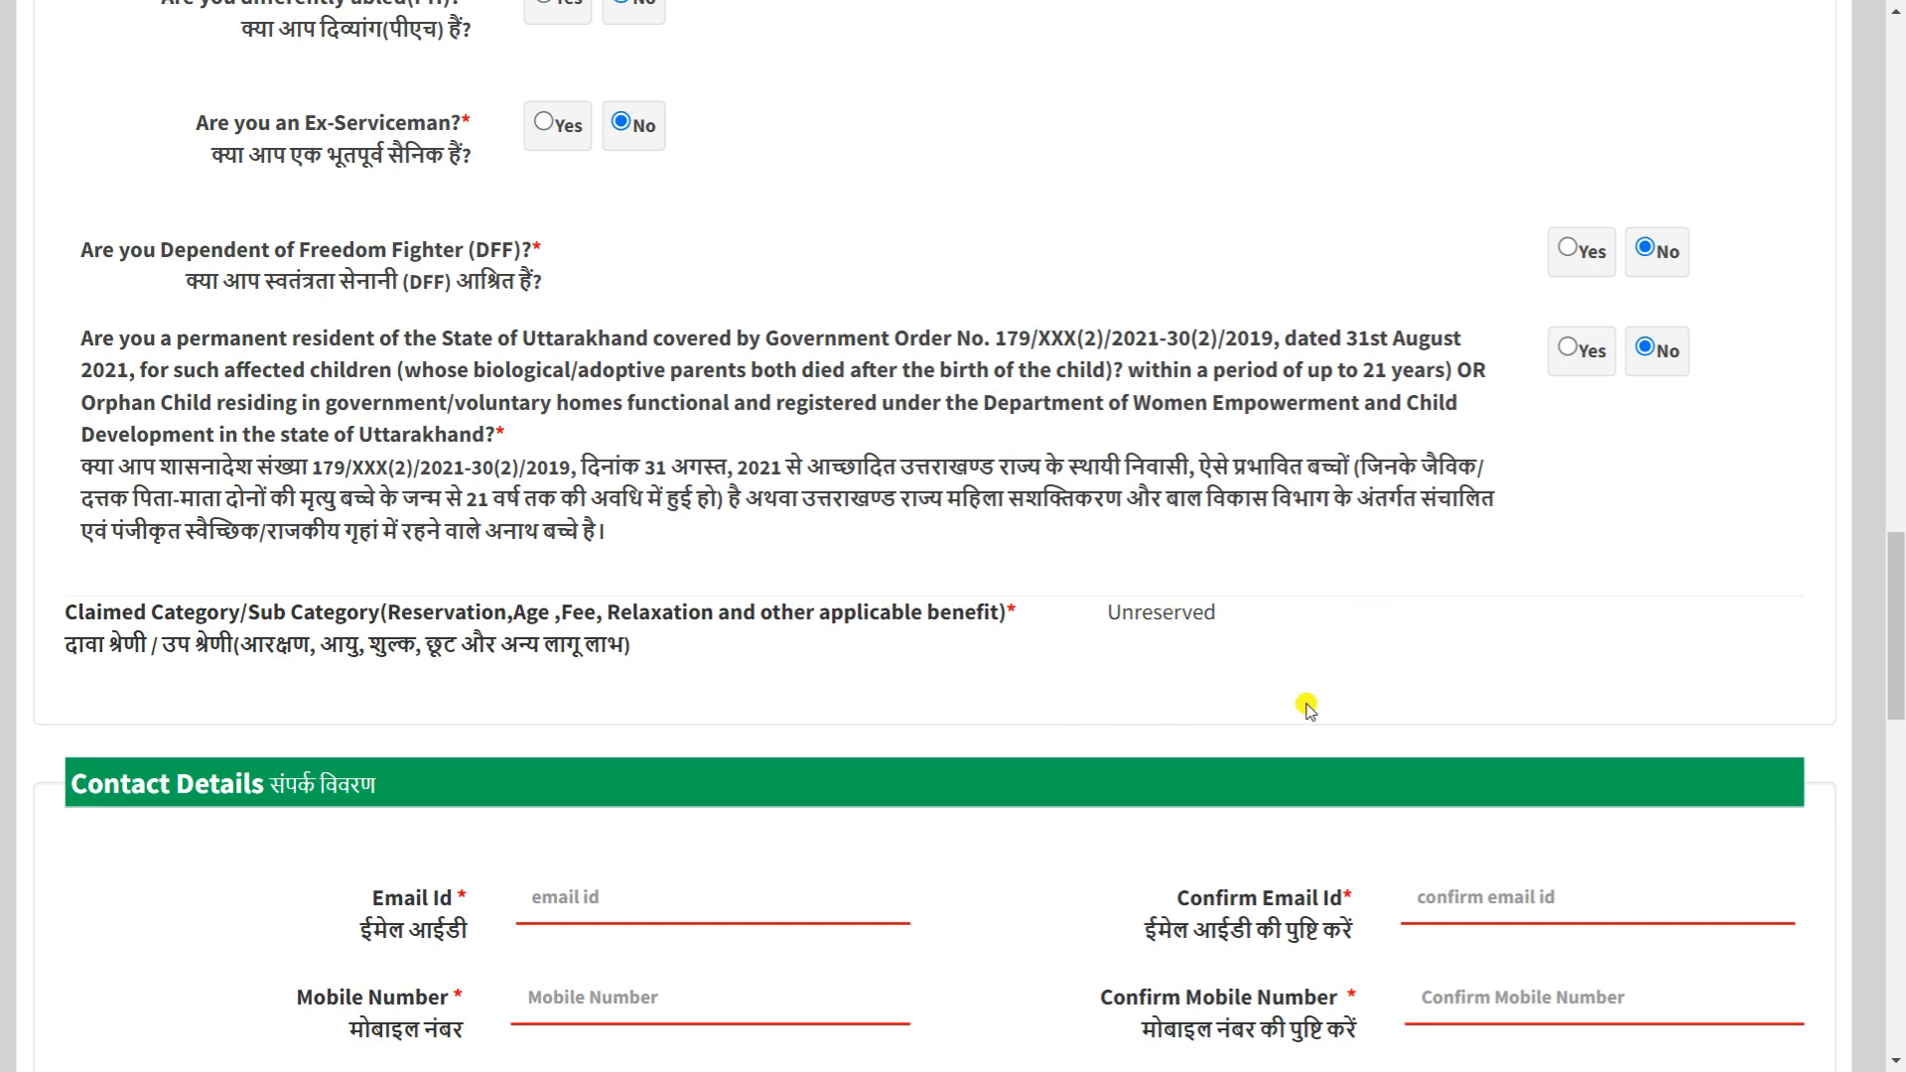
{"action": "scroll", "coordinate": [1141, 631], "scroll_direction": "down", "scroll_amount": 4}
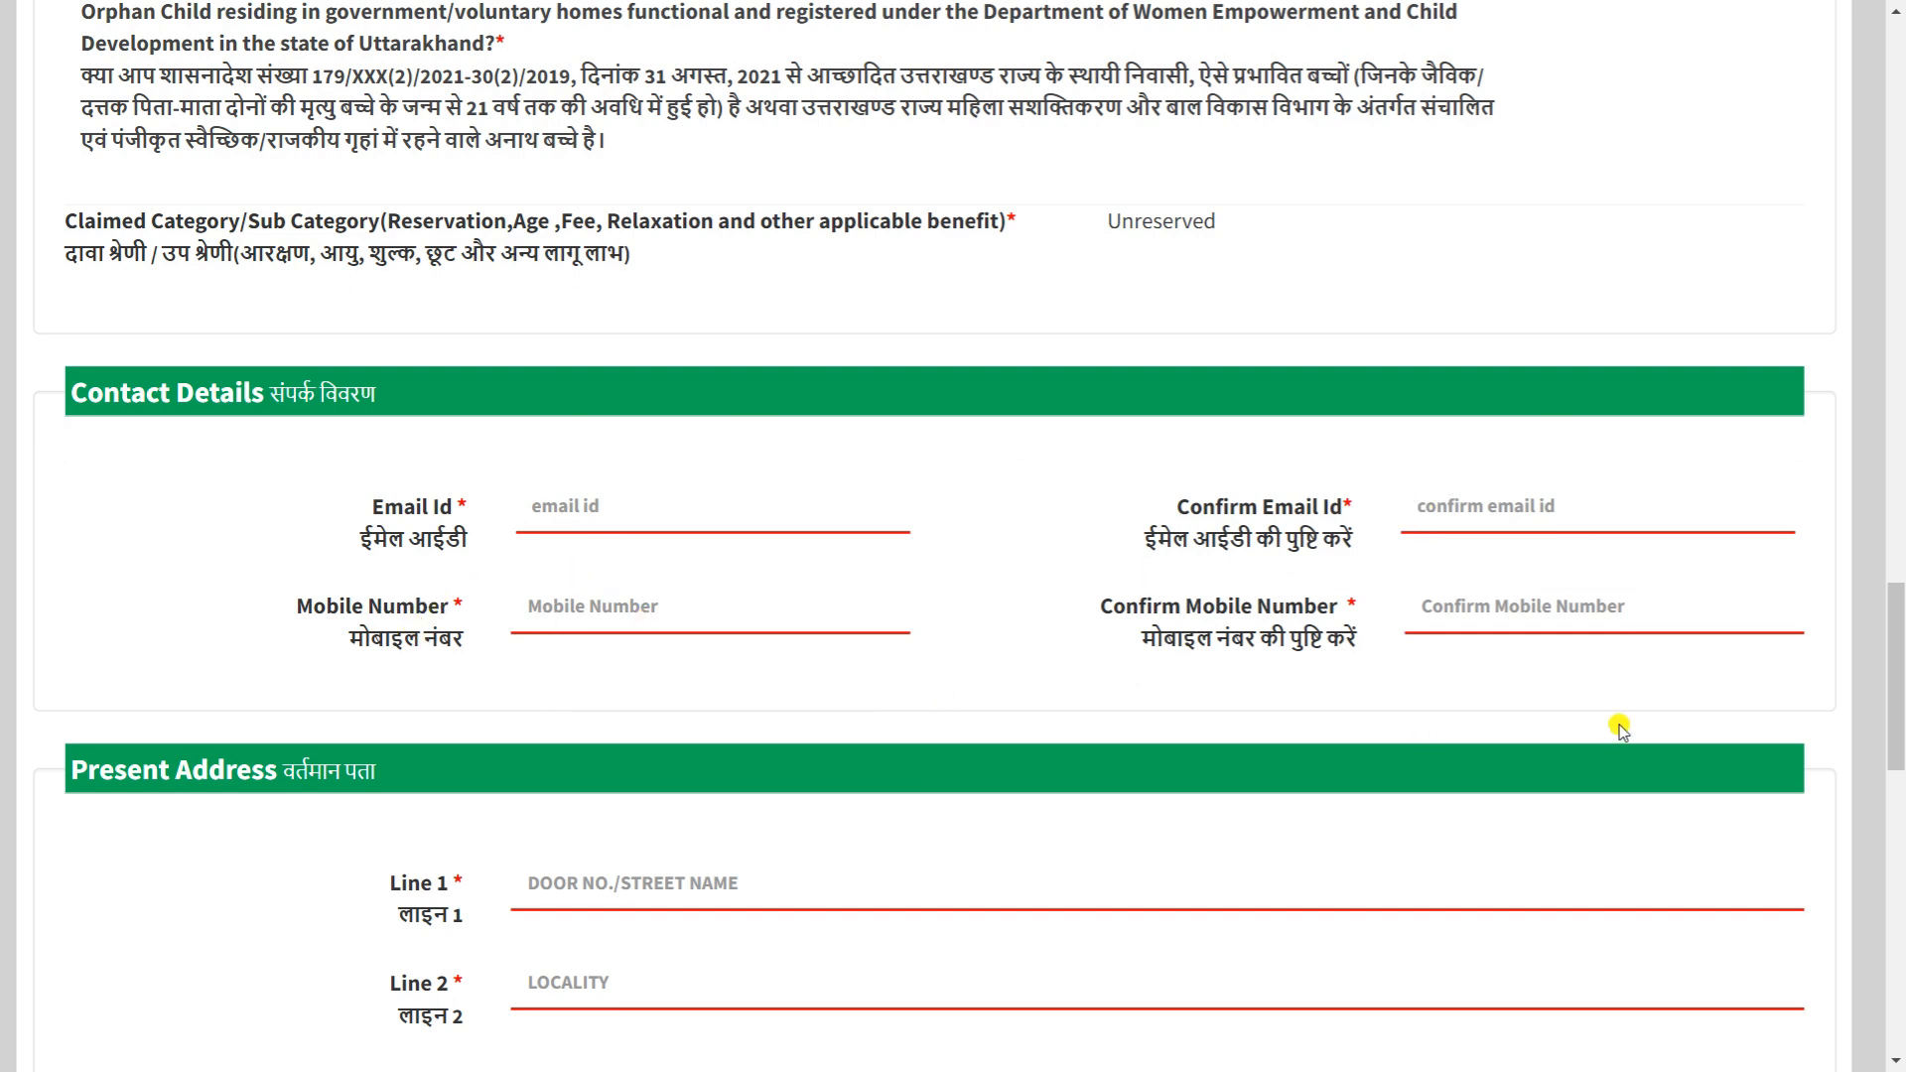
{"action": "scroll", "coordinate": [258, 450], "scroll_direction": "down", "scroll_amount": 5}
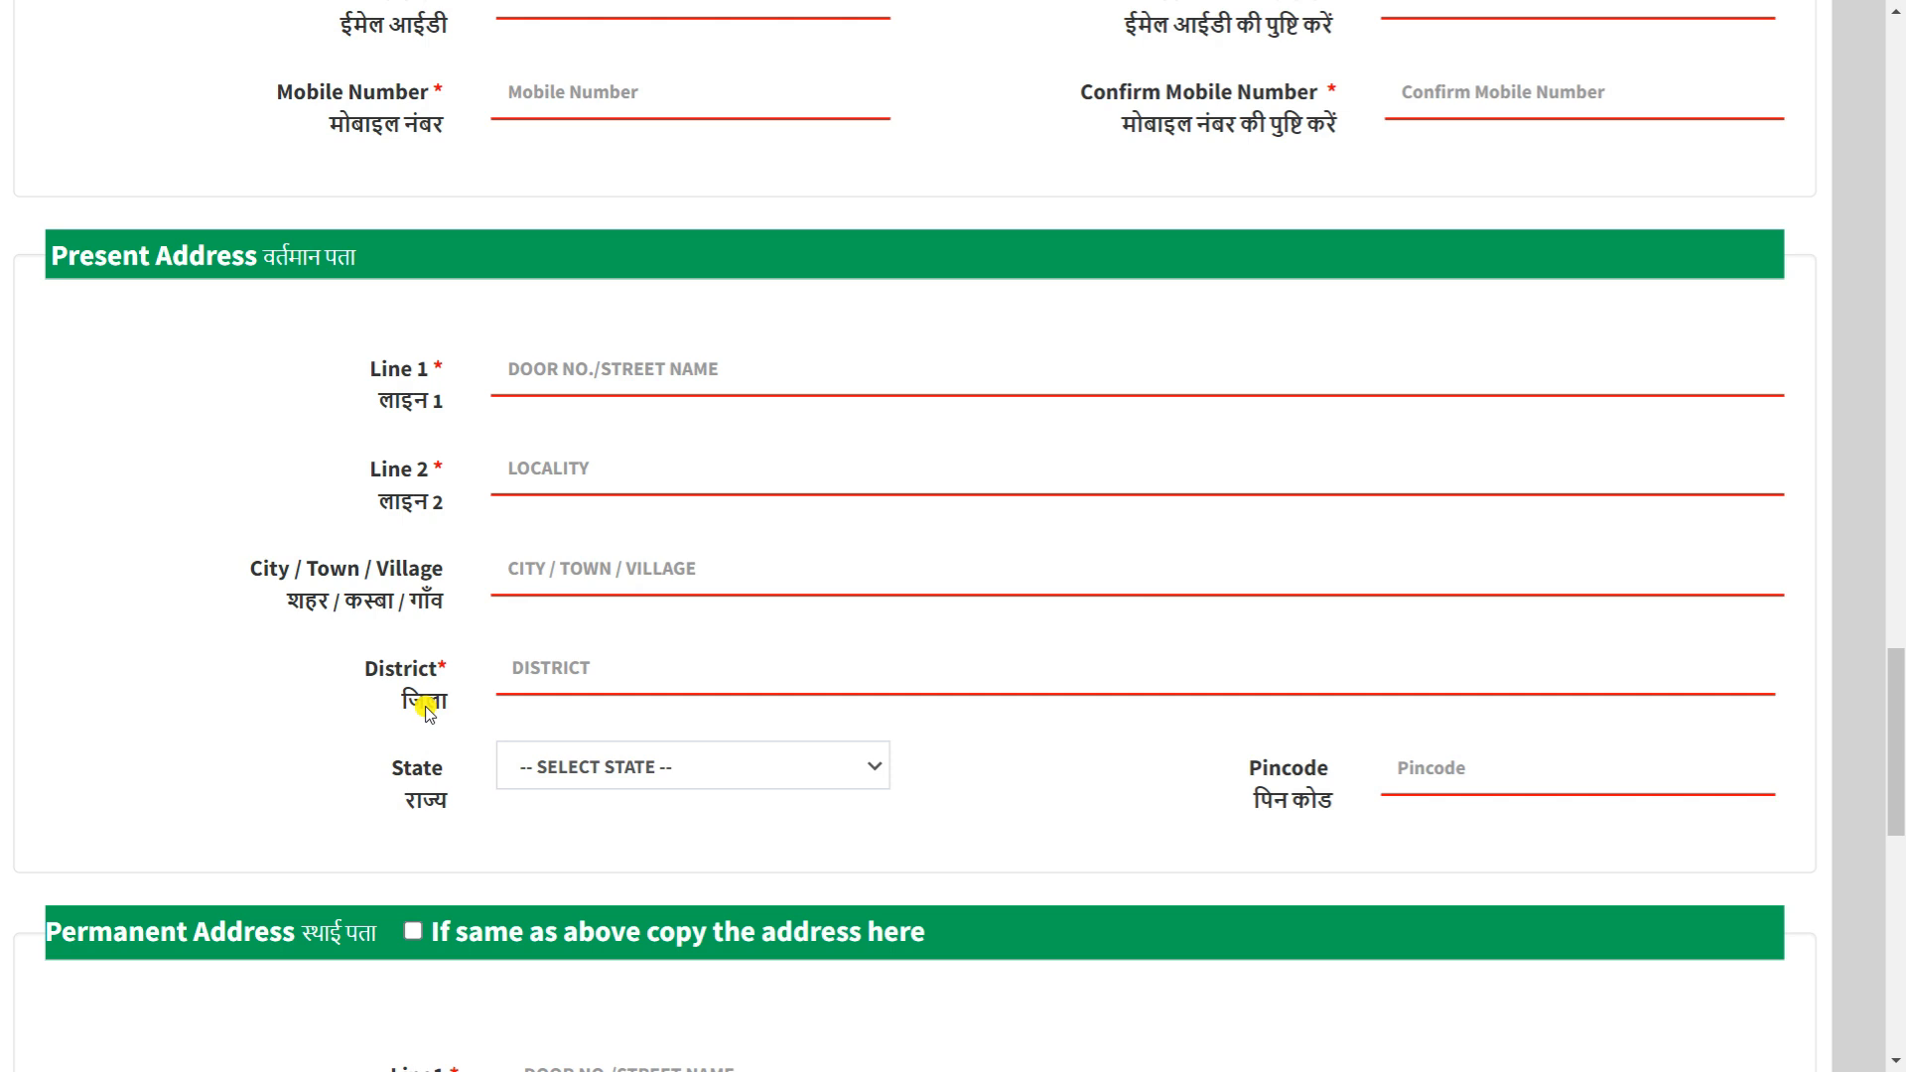
{"action": "left_click", "coordinate": [600, 772]}
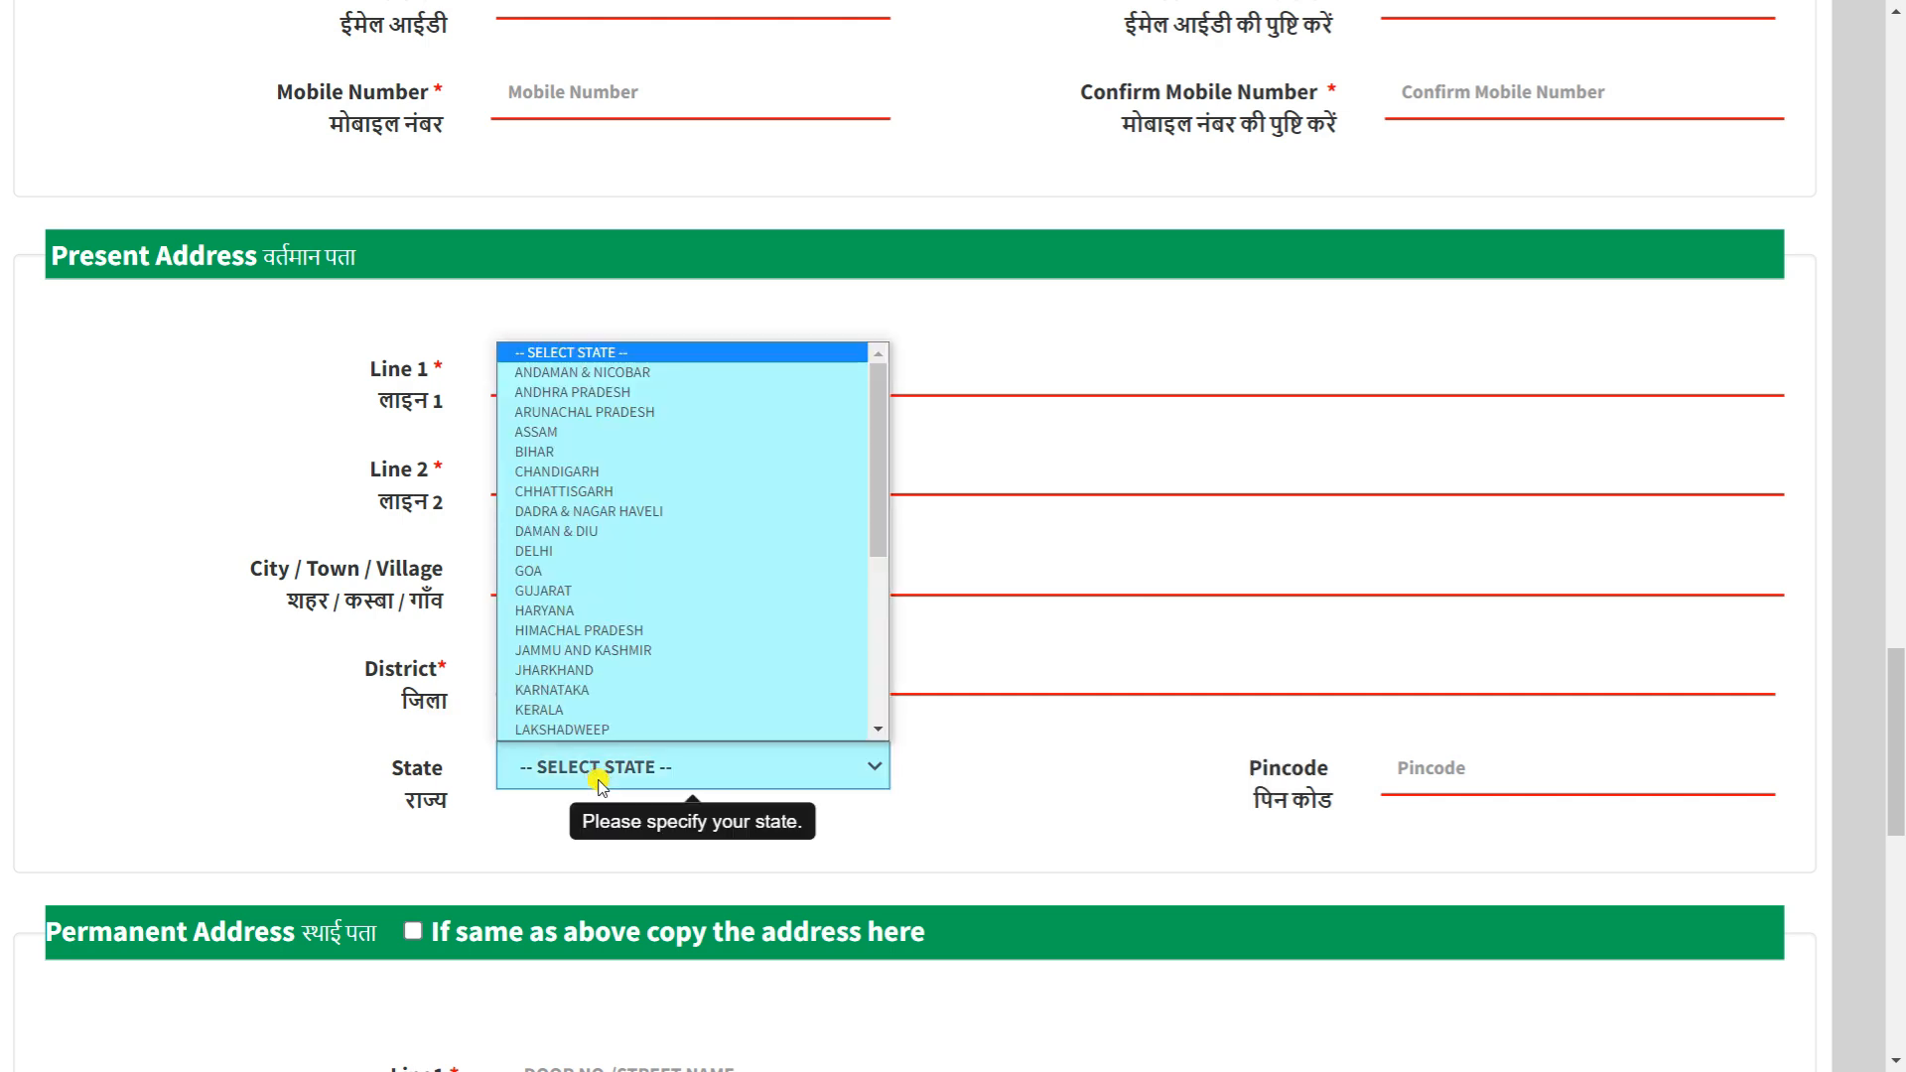
{"action": "left_click", "coordinate": [1451, 809]}
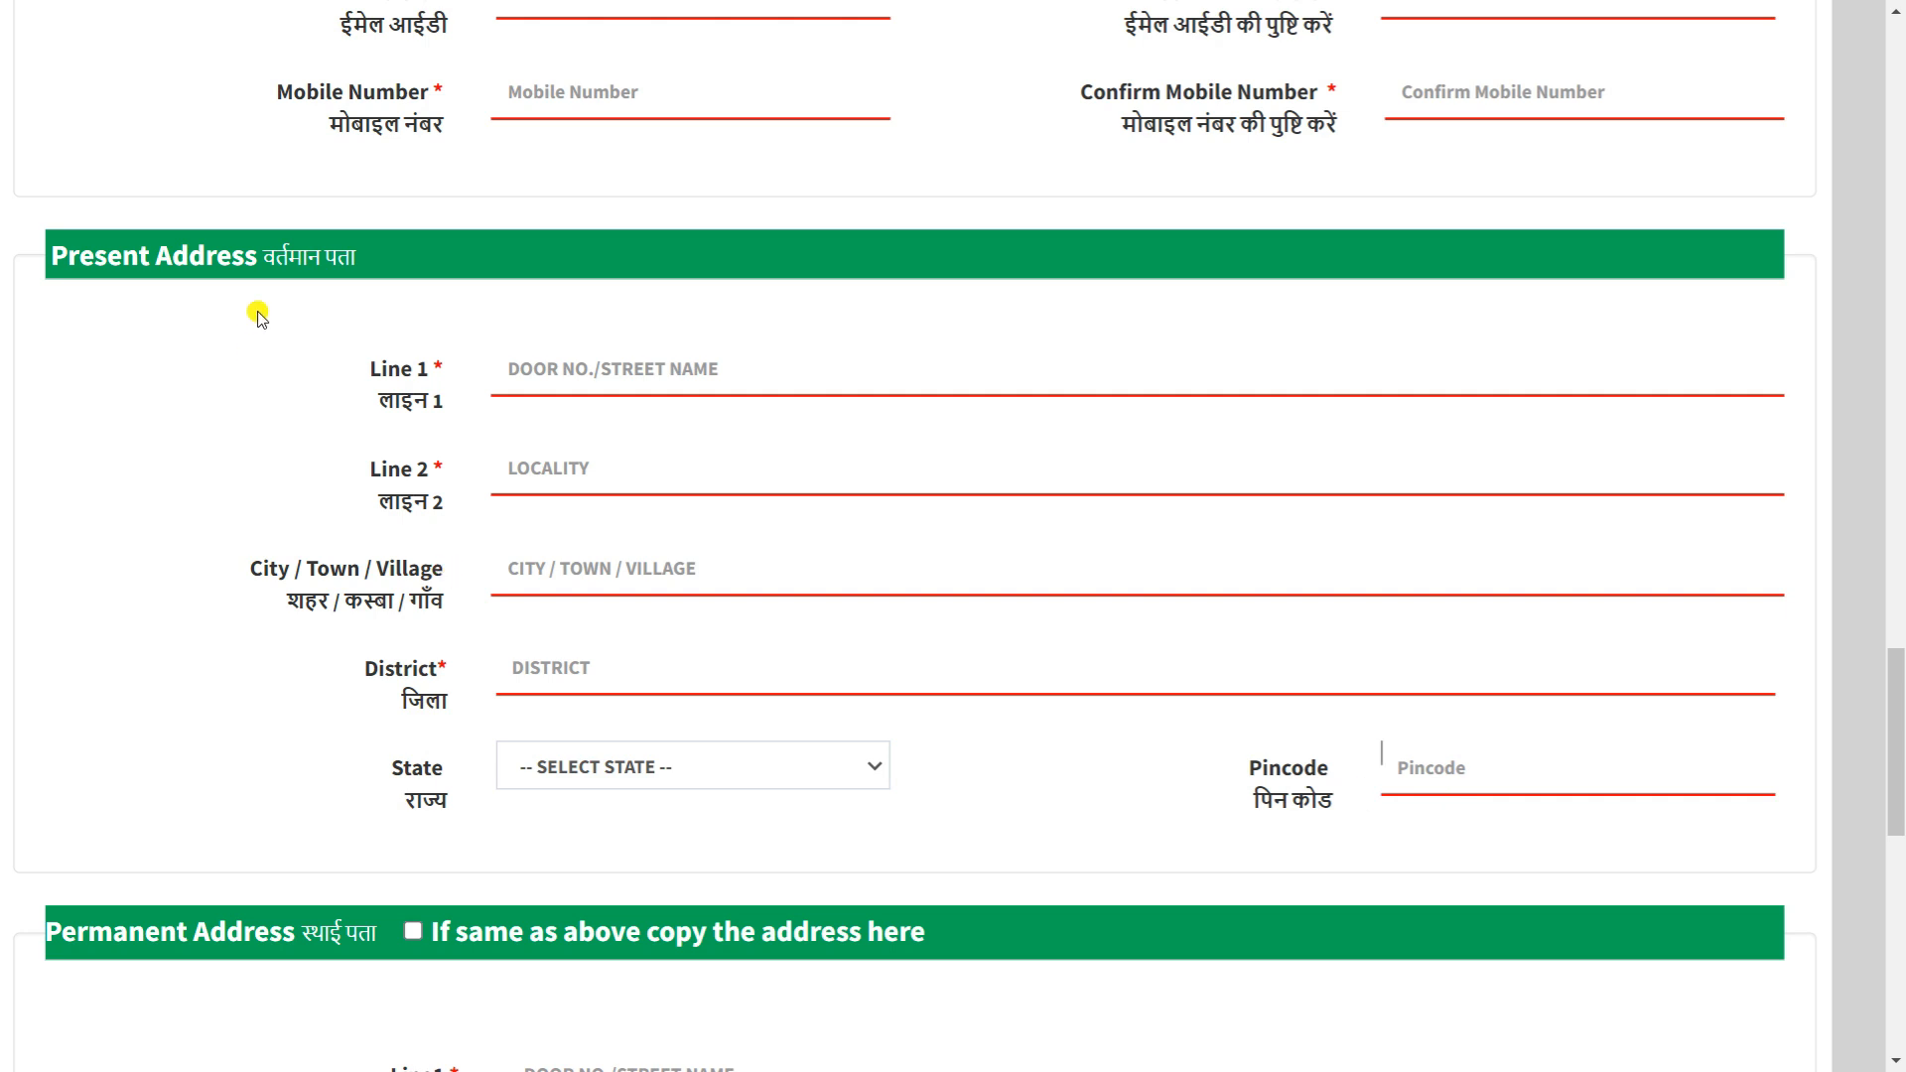
{"action": "scroll", "coordinate": [298, 477], "scroll_direction": "down", "scroll_amount": 2}
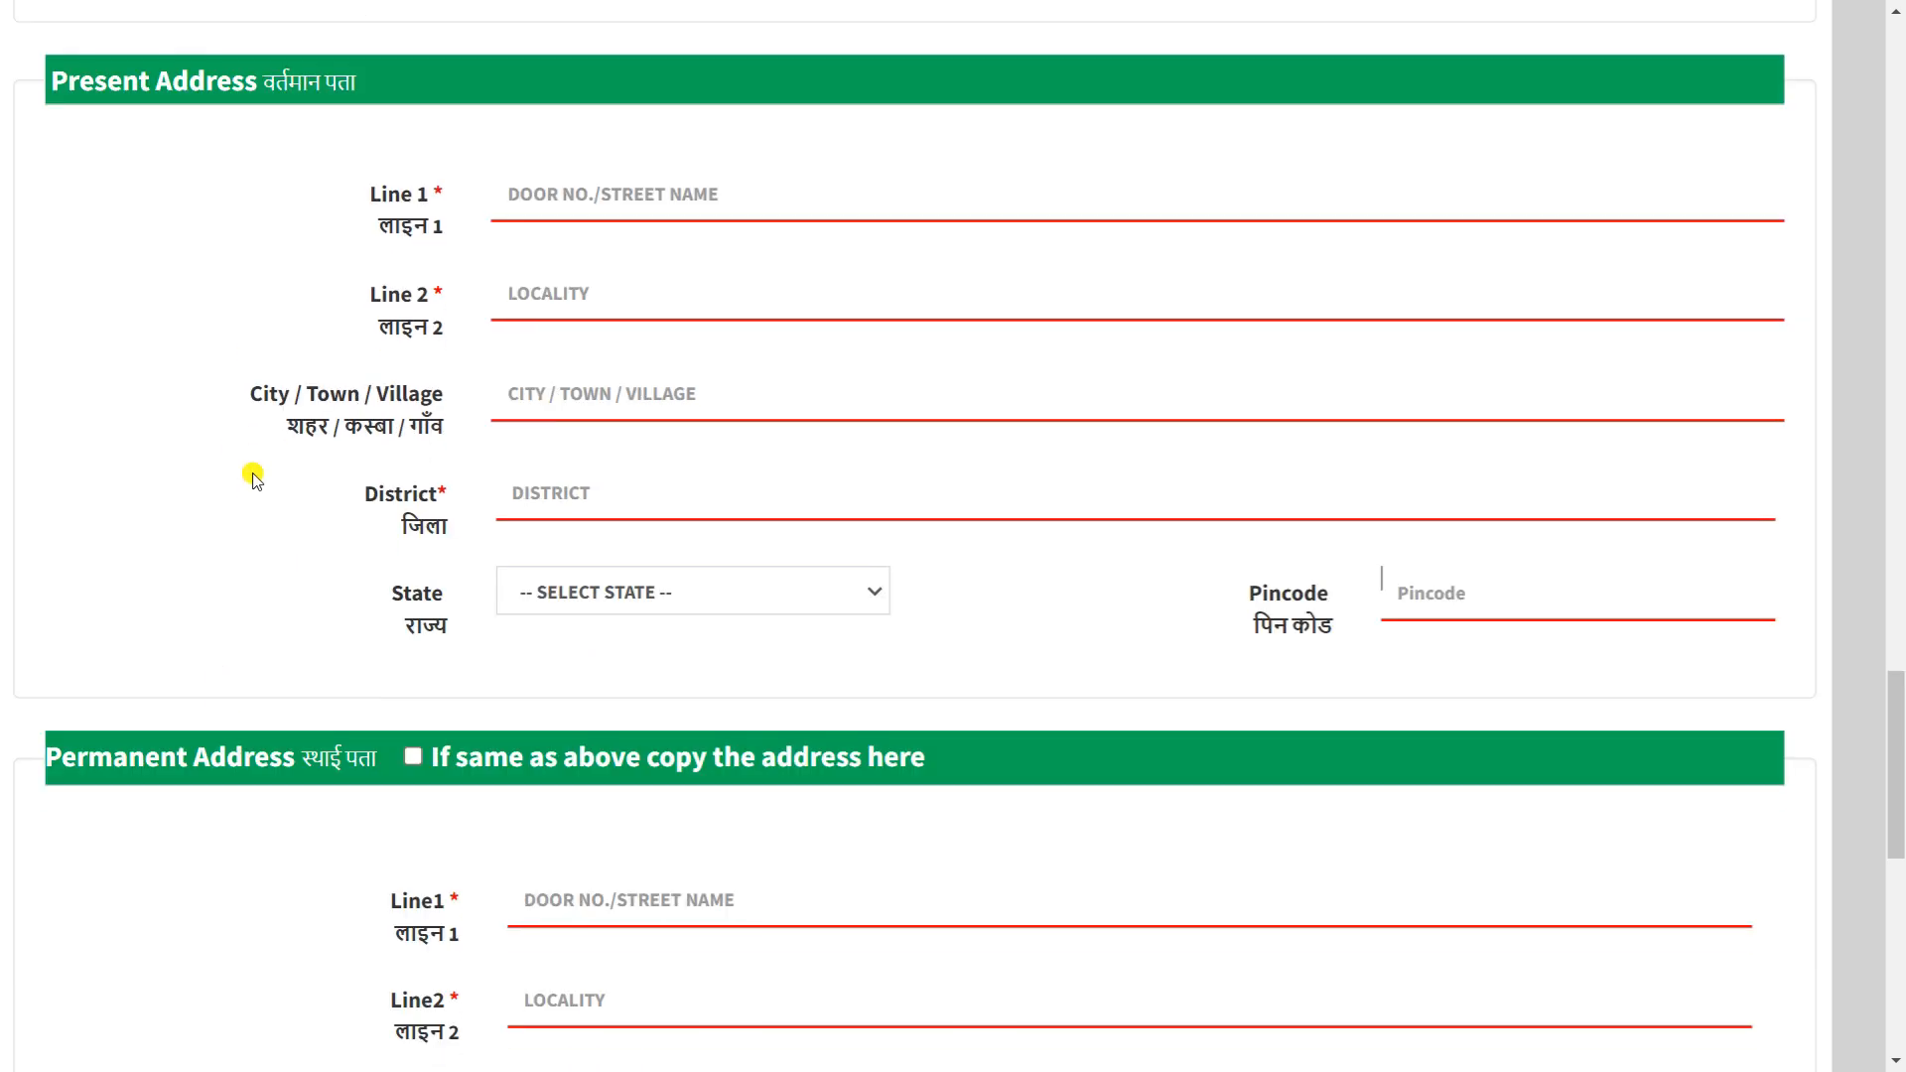
{"action": "scroll", "coordinate": [383, 496], "scroll_direction": "down", "scroll_amount": 2}
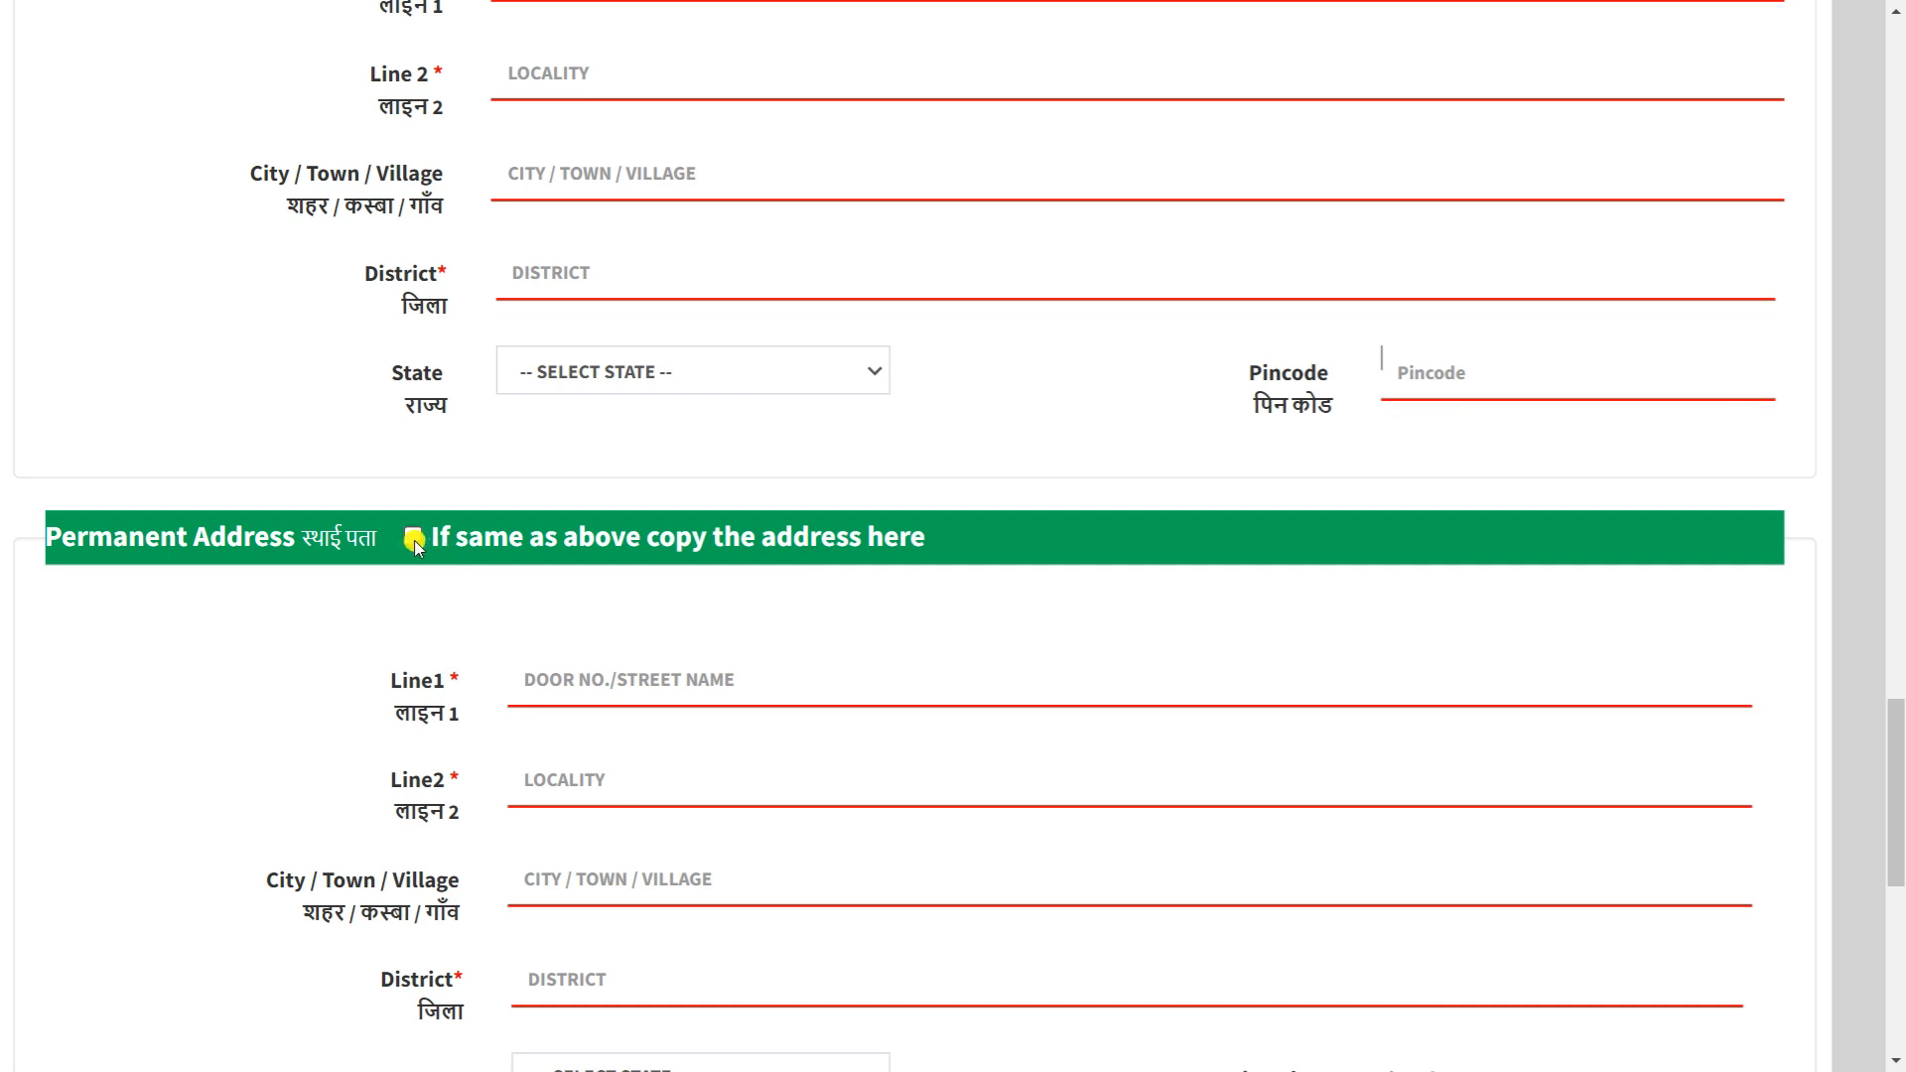
Mark the permanent address as the same as the present address.
{"action": "left_click", "coordinate": [413, 539]}
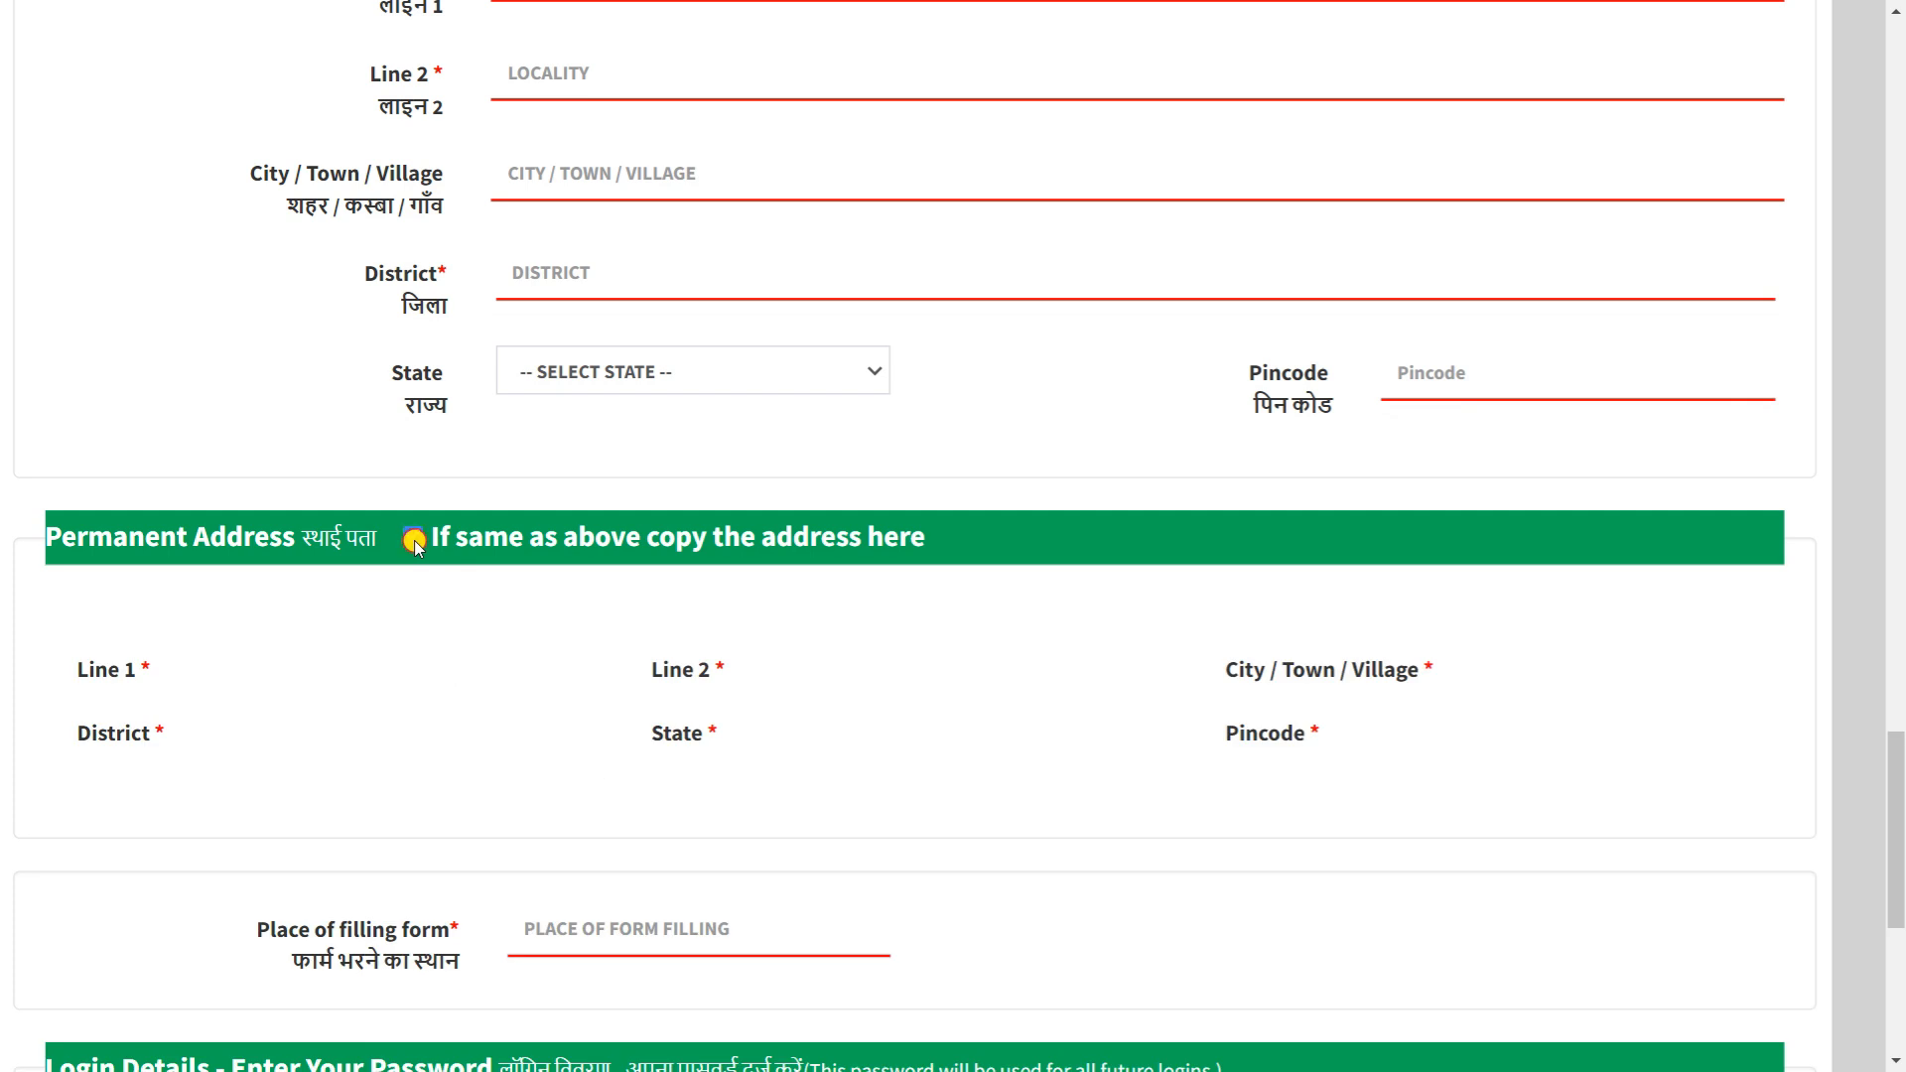
{"action": "left_click", "coordinate": [413, 539]}
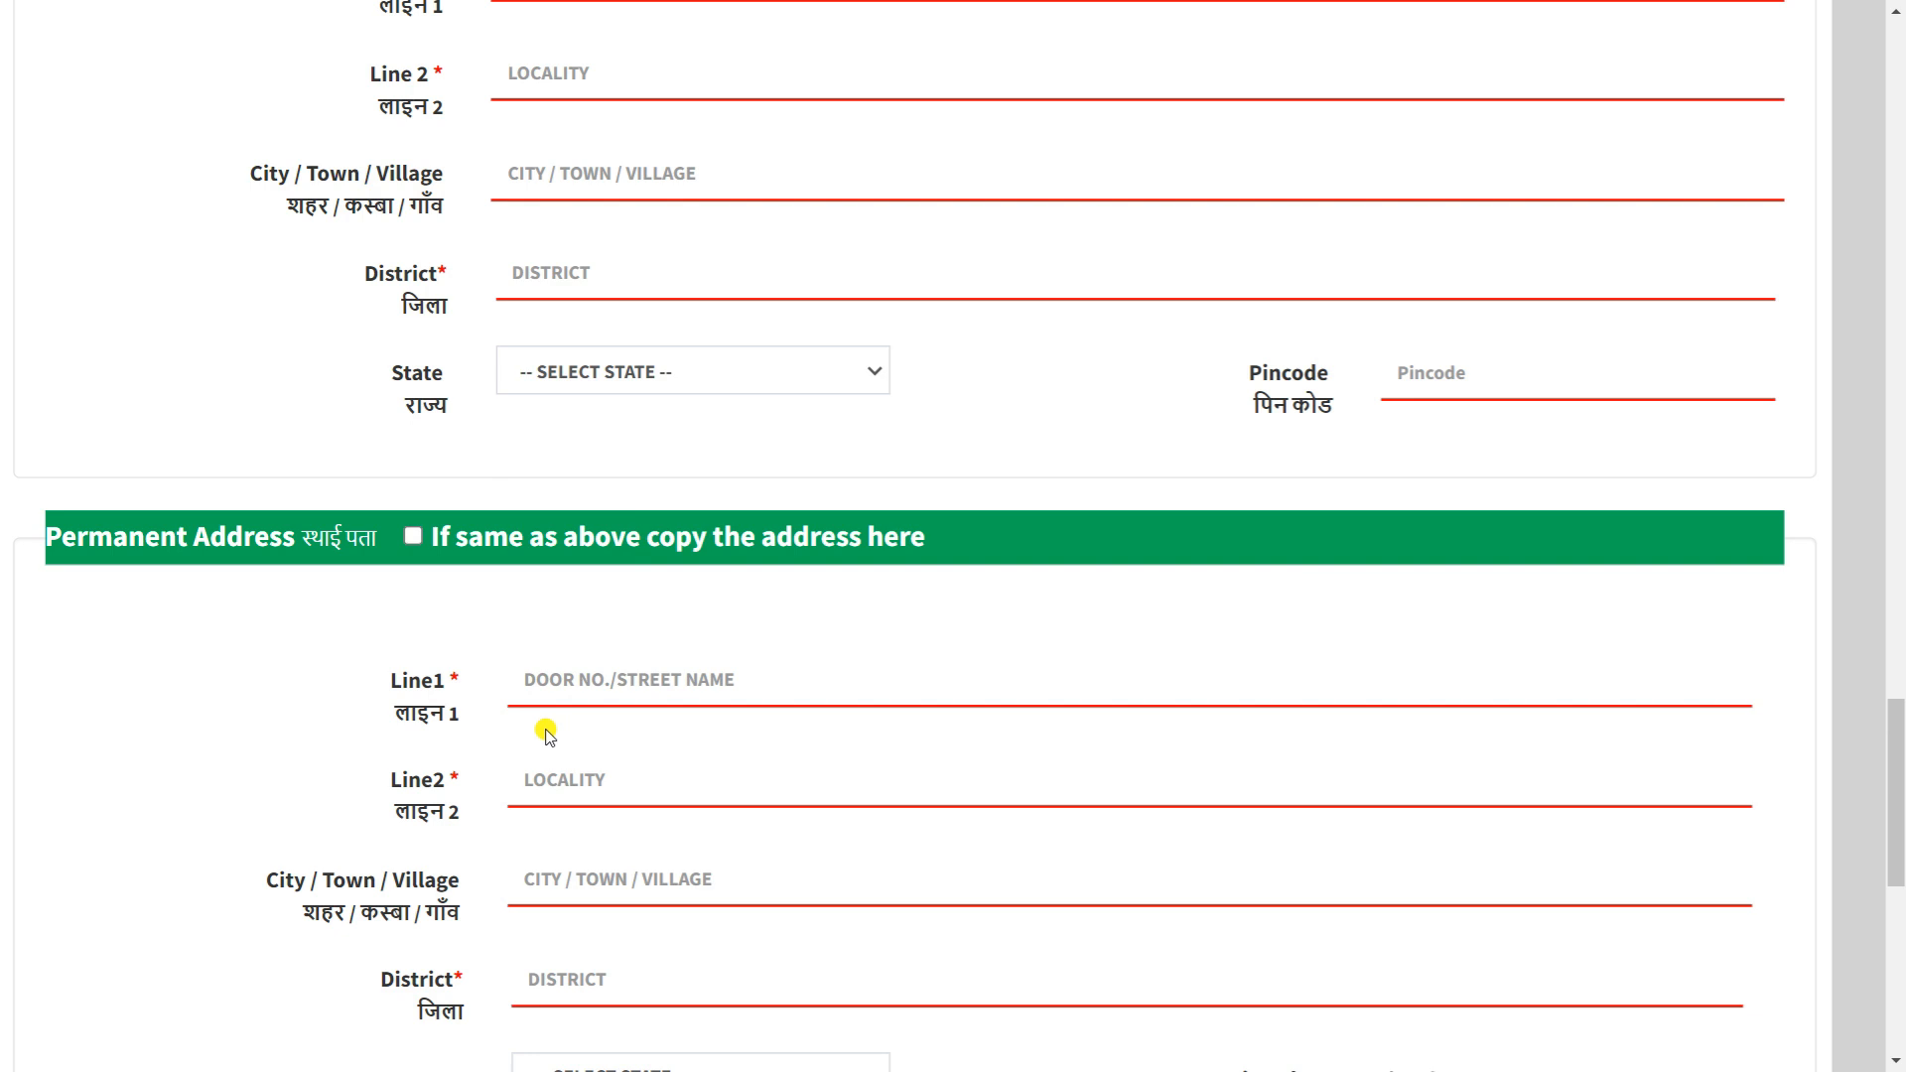
{"action": "left_click", "coordinate": [413, 538]}
Confirm that the data fields are correctly filled up and review the summary of the filled-in information.
{"action": "scroll", "coordinate": [417, 544], "scroll_direction": "down", "scroll_amount": 2}
{"action": "scroll", "coordinate": [415, 541], "scroll_direction": "down", "scroll_amount": 3}
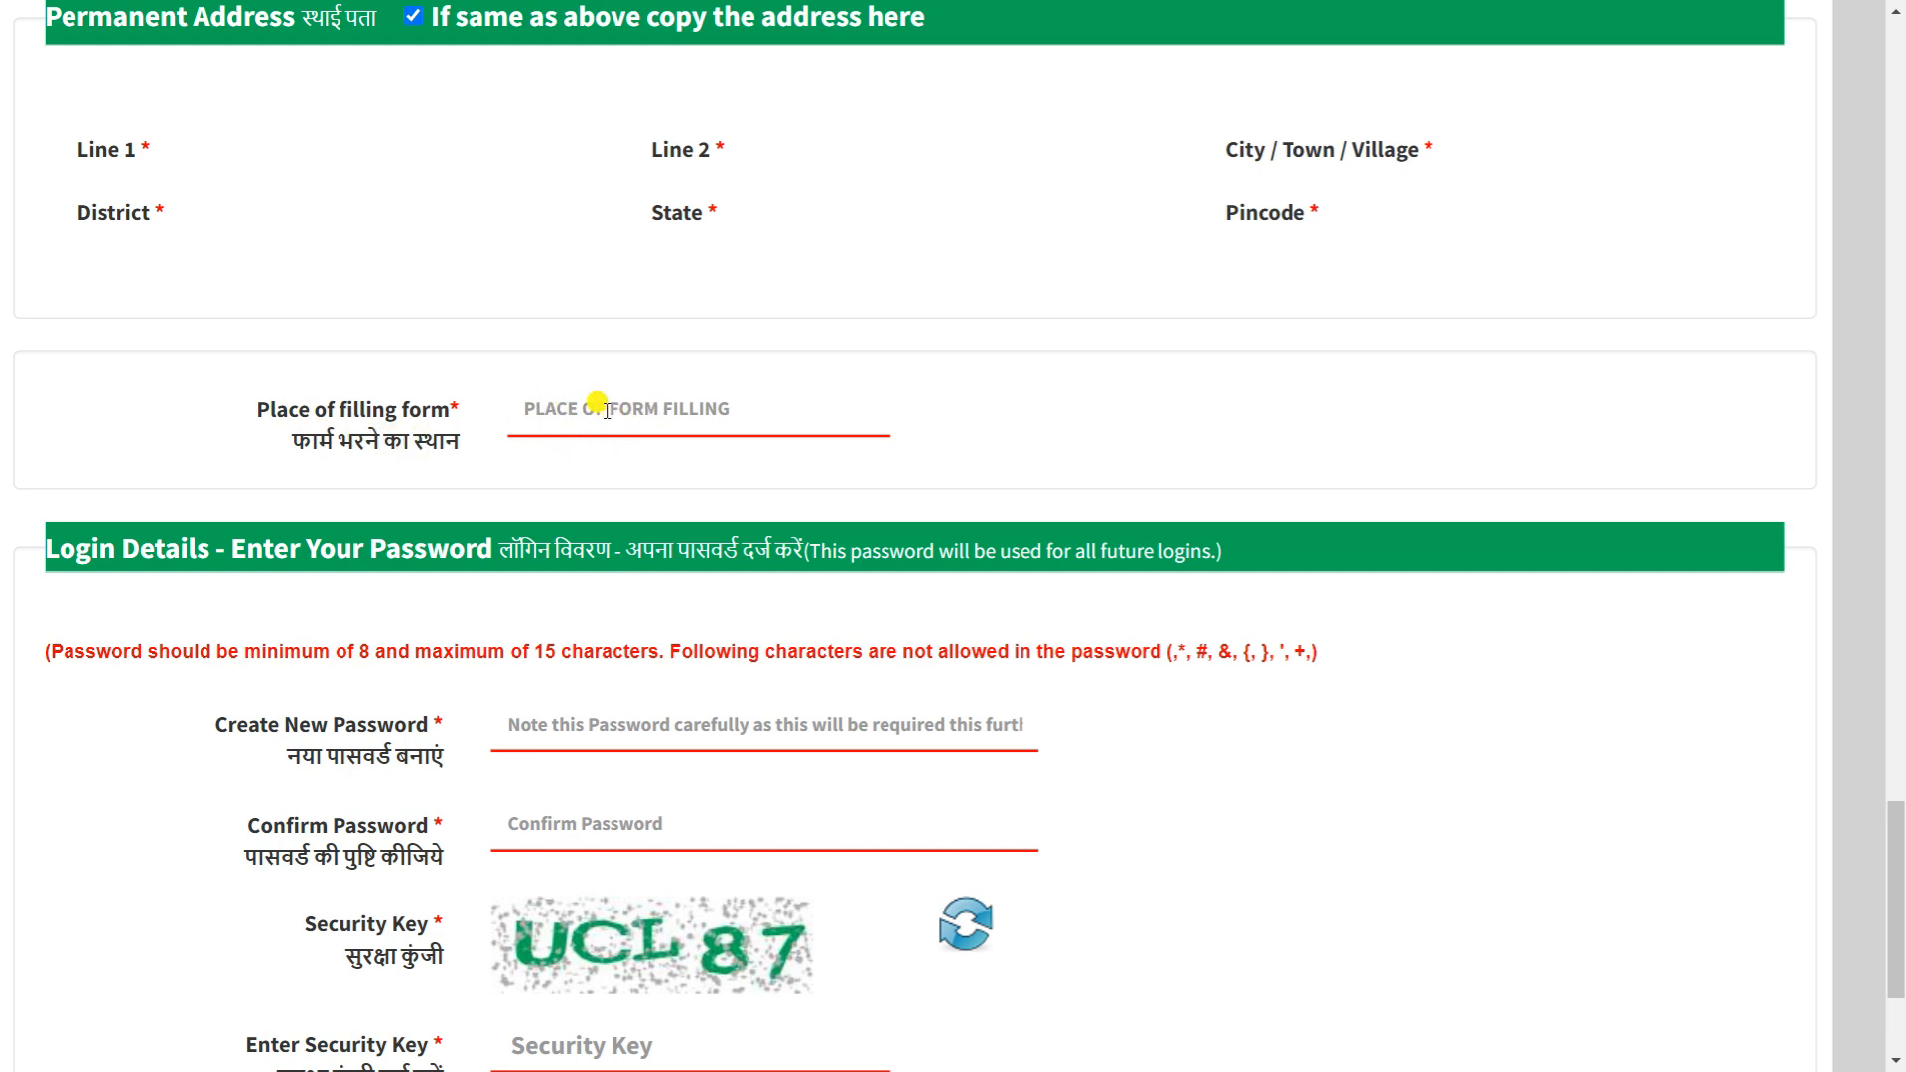
{"action": "scroll", "coordinate": [415, 593], "scroll_direction": "down", "scroll_amount": 2}
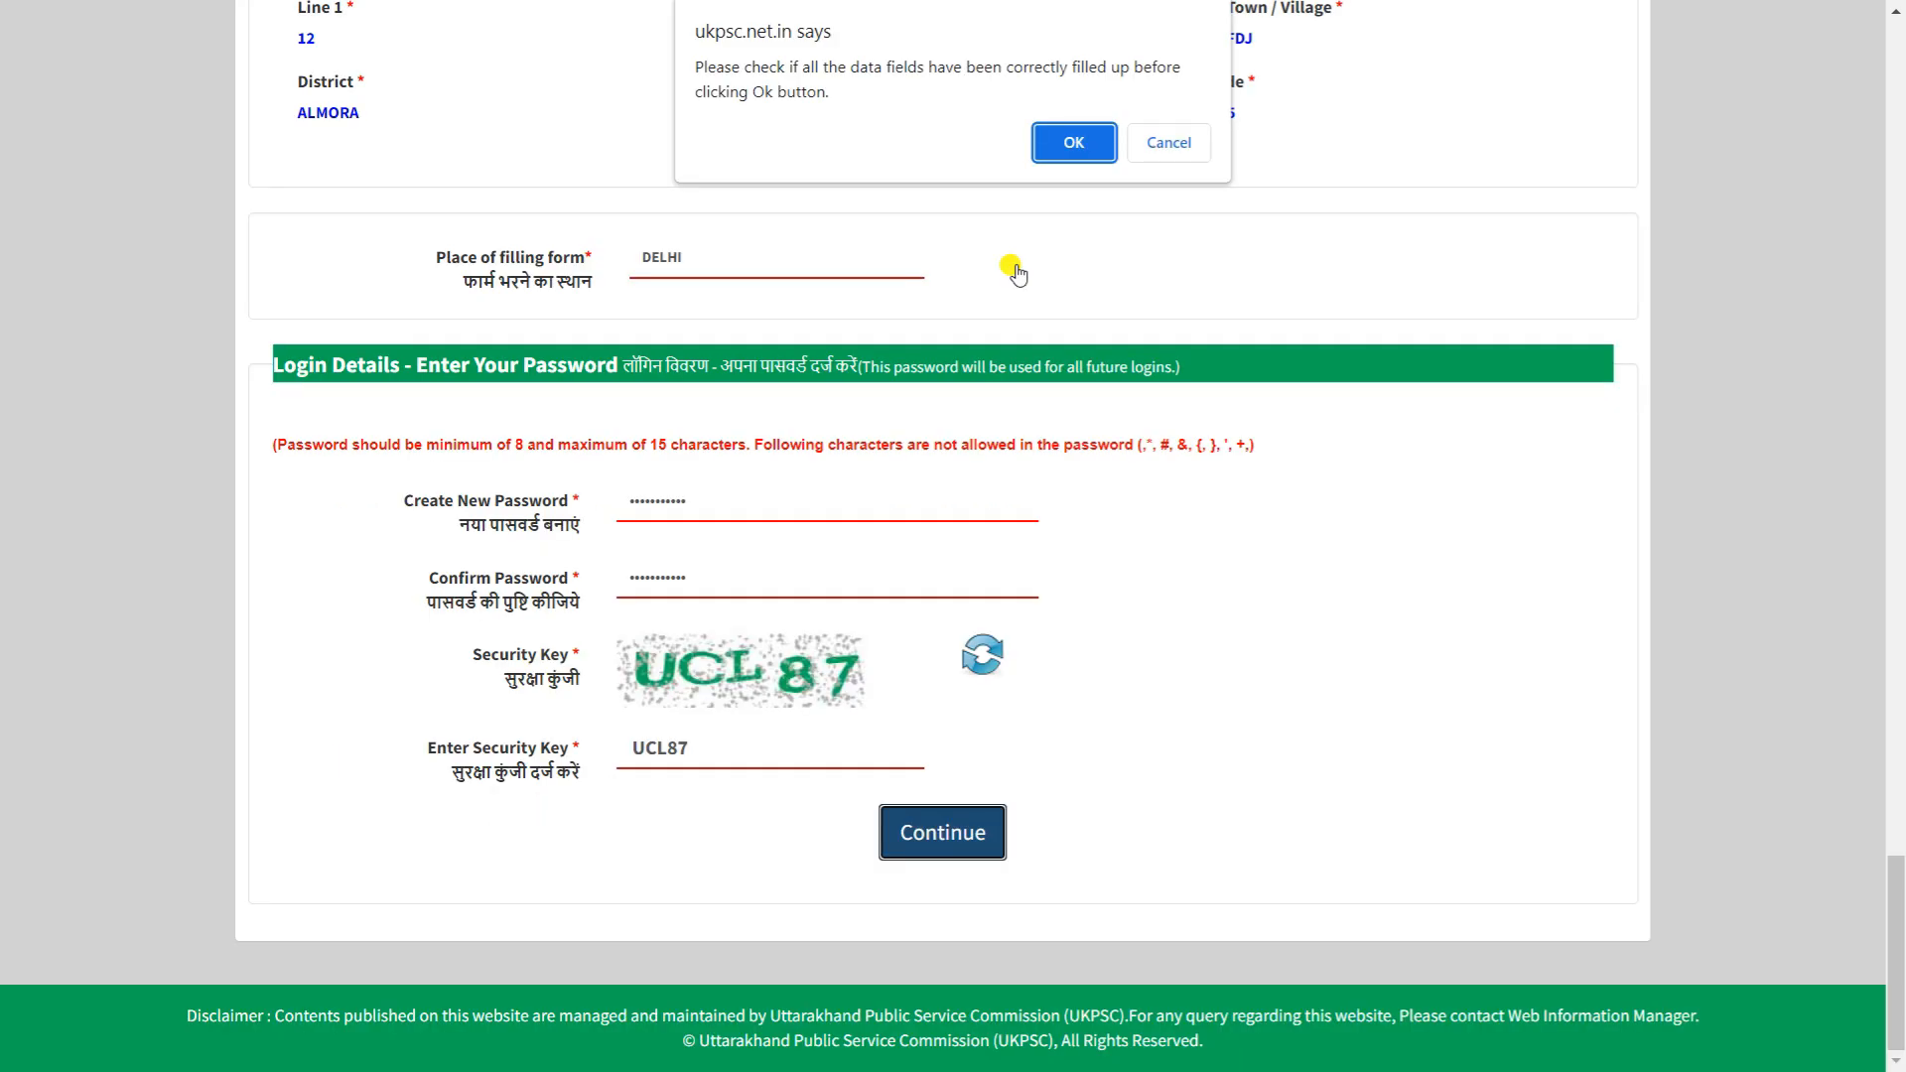
{"action": "left_click", "coordinate": [1072, 147]}
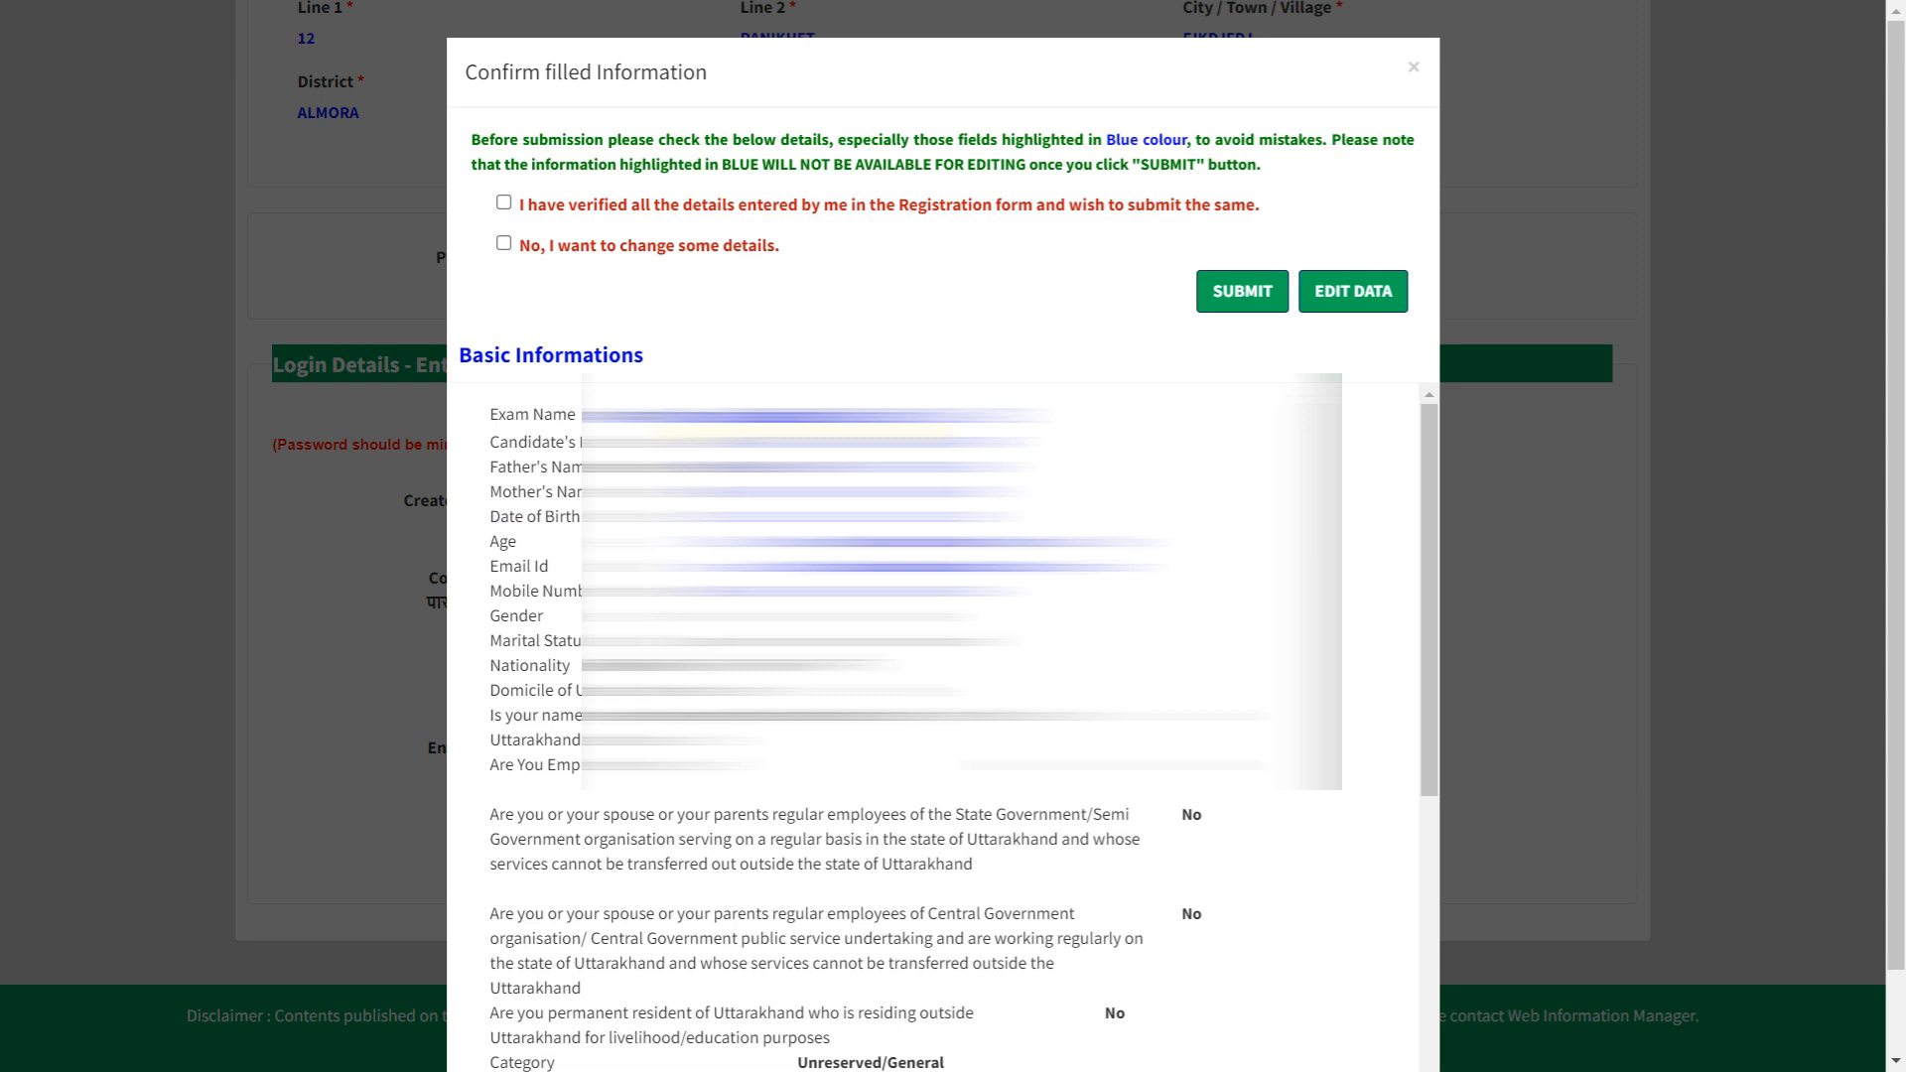
{"action": "scroll", "coordinate": [933, 715], "scroll_direction": "down", "scroll_amount": 3}
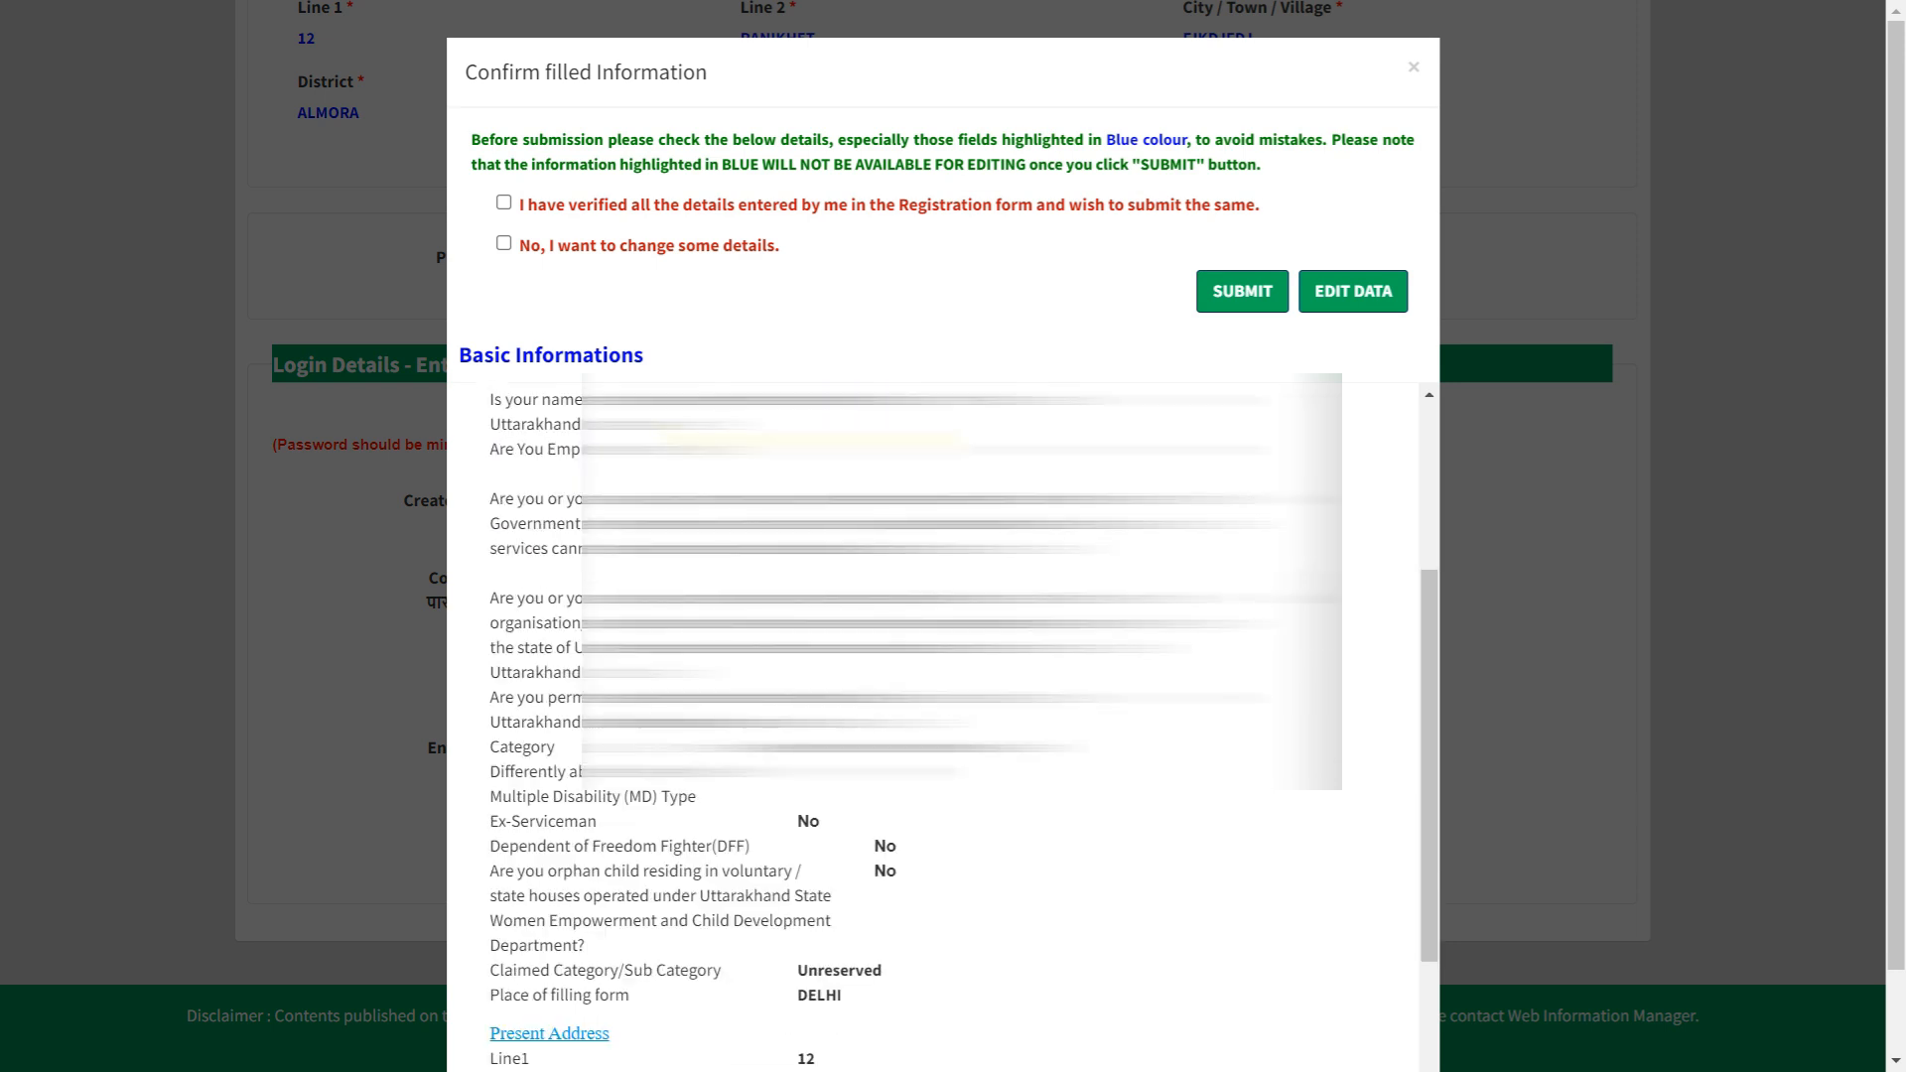
Declare all registration details as verified and submit the form, confirming the submission.
{"action": "left_click", "coordinate": [505, 203]}
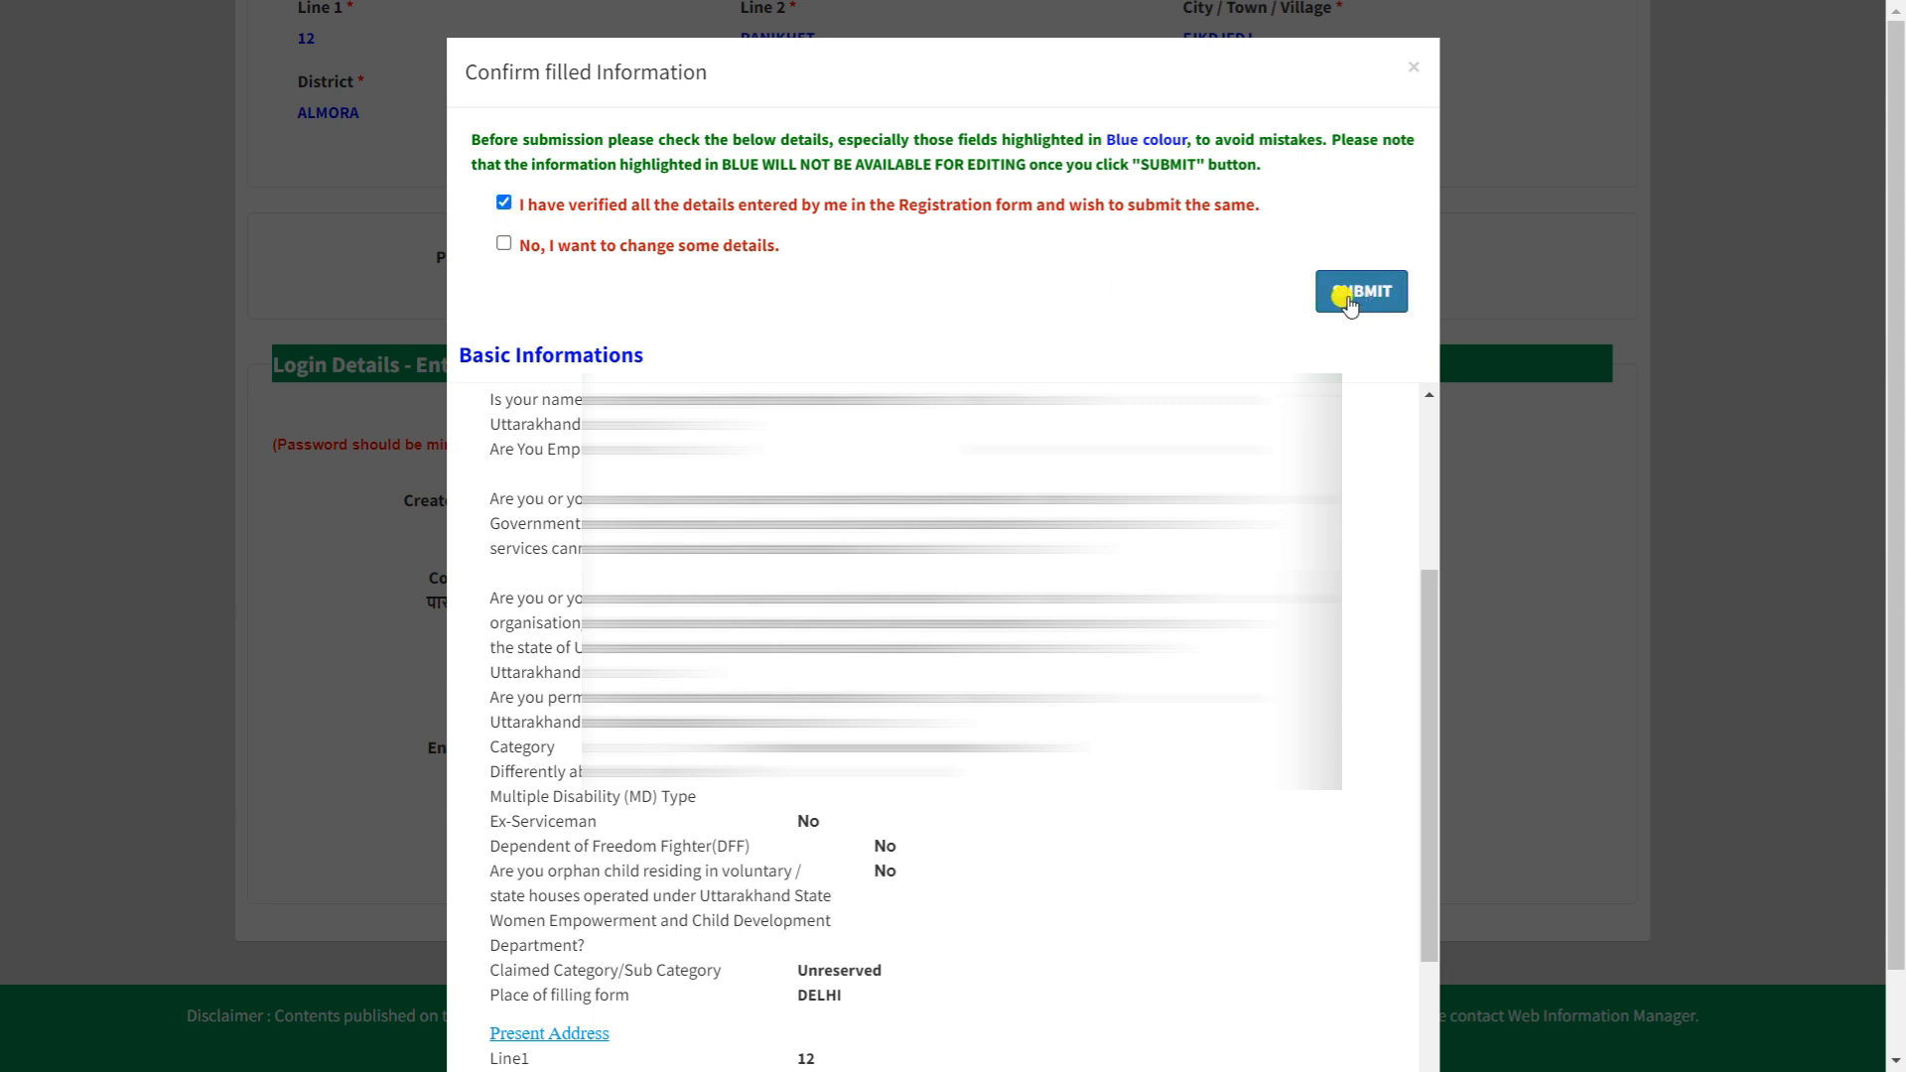
{"action": "left_click", "coordinate": [503, 250]}
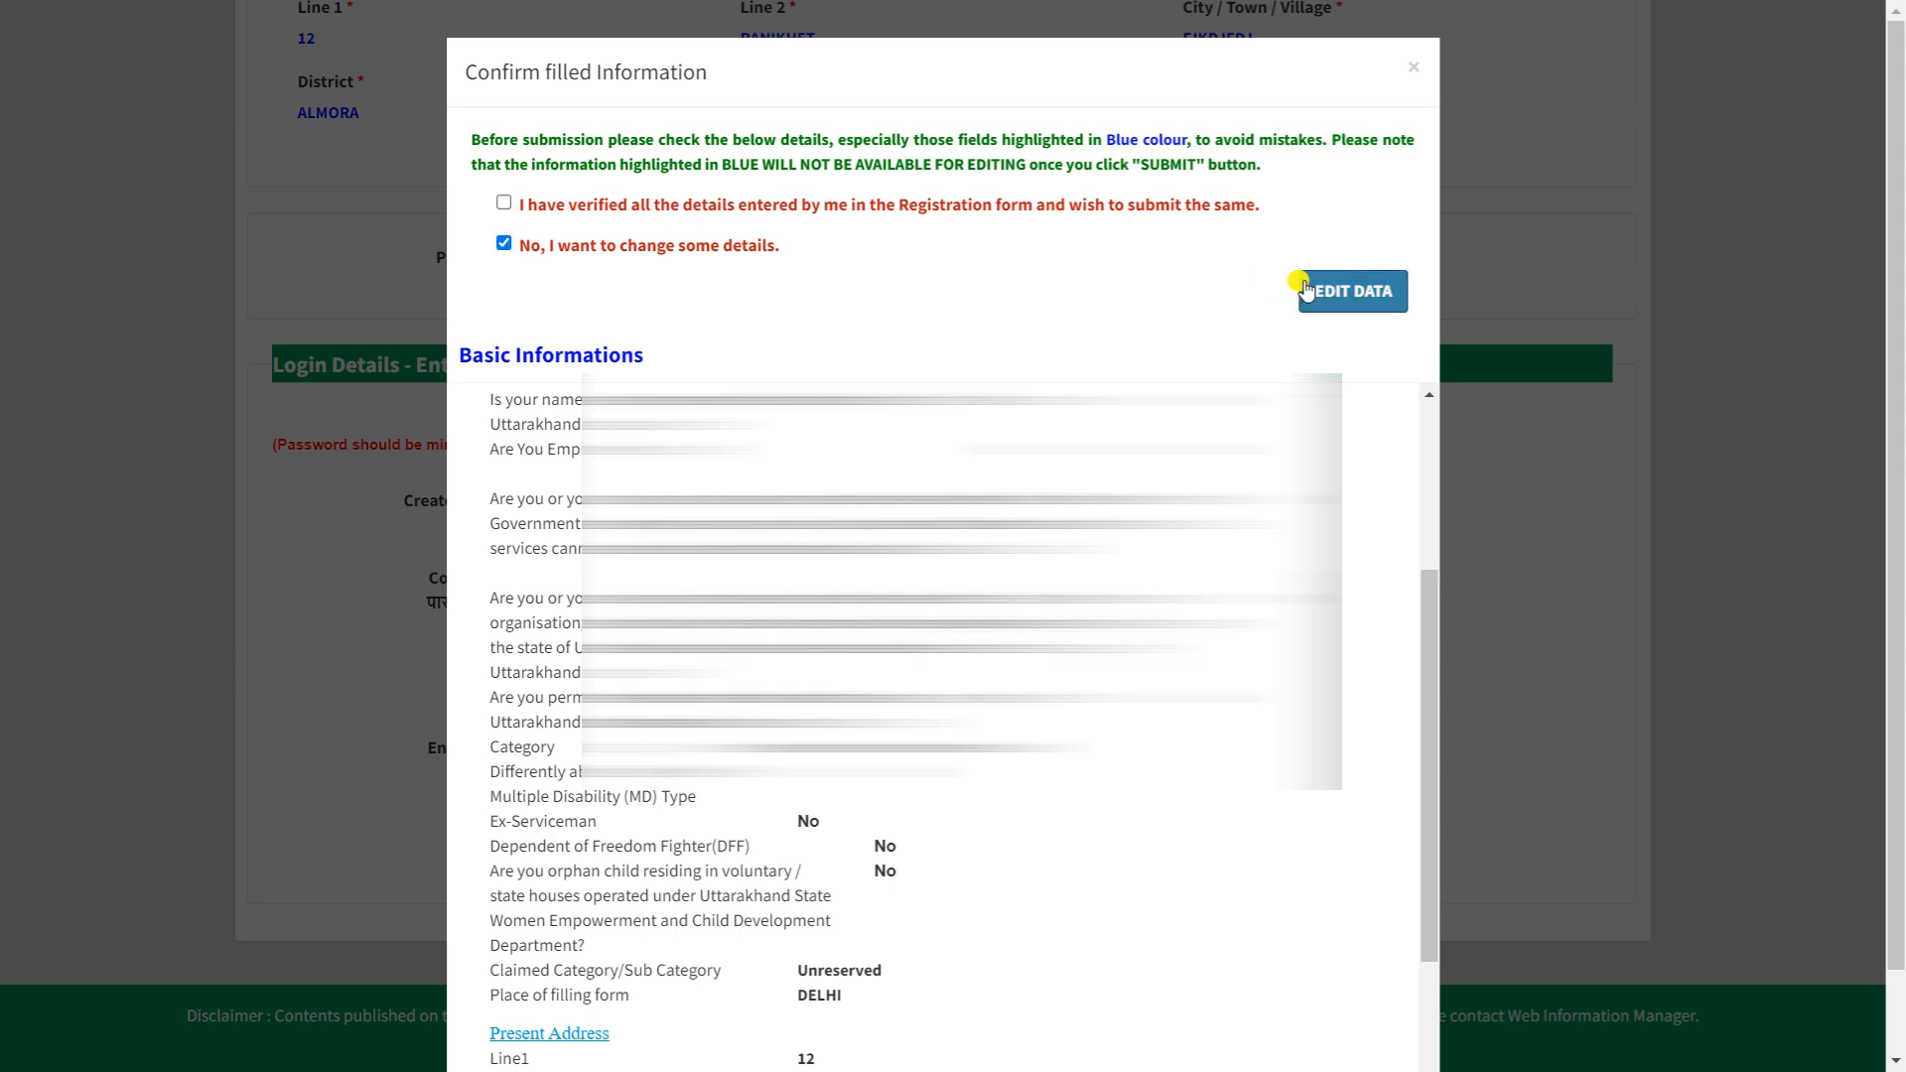
{"action": "left_click", "coordinate": [504, 206]}
{"action": "left_click", "coordinate": [1354, 285]}
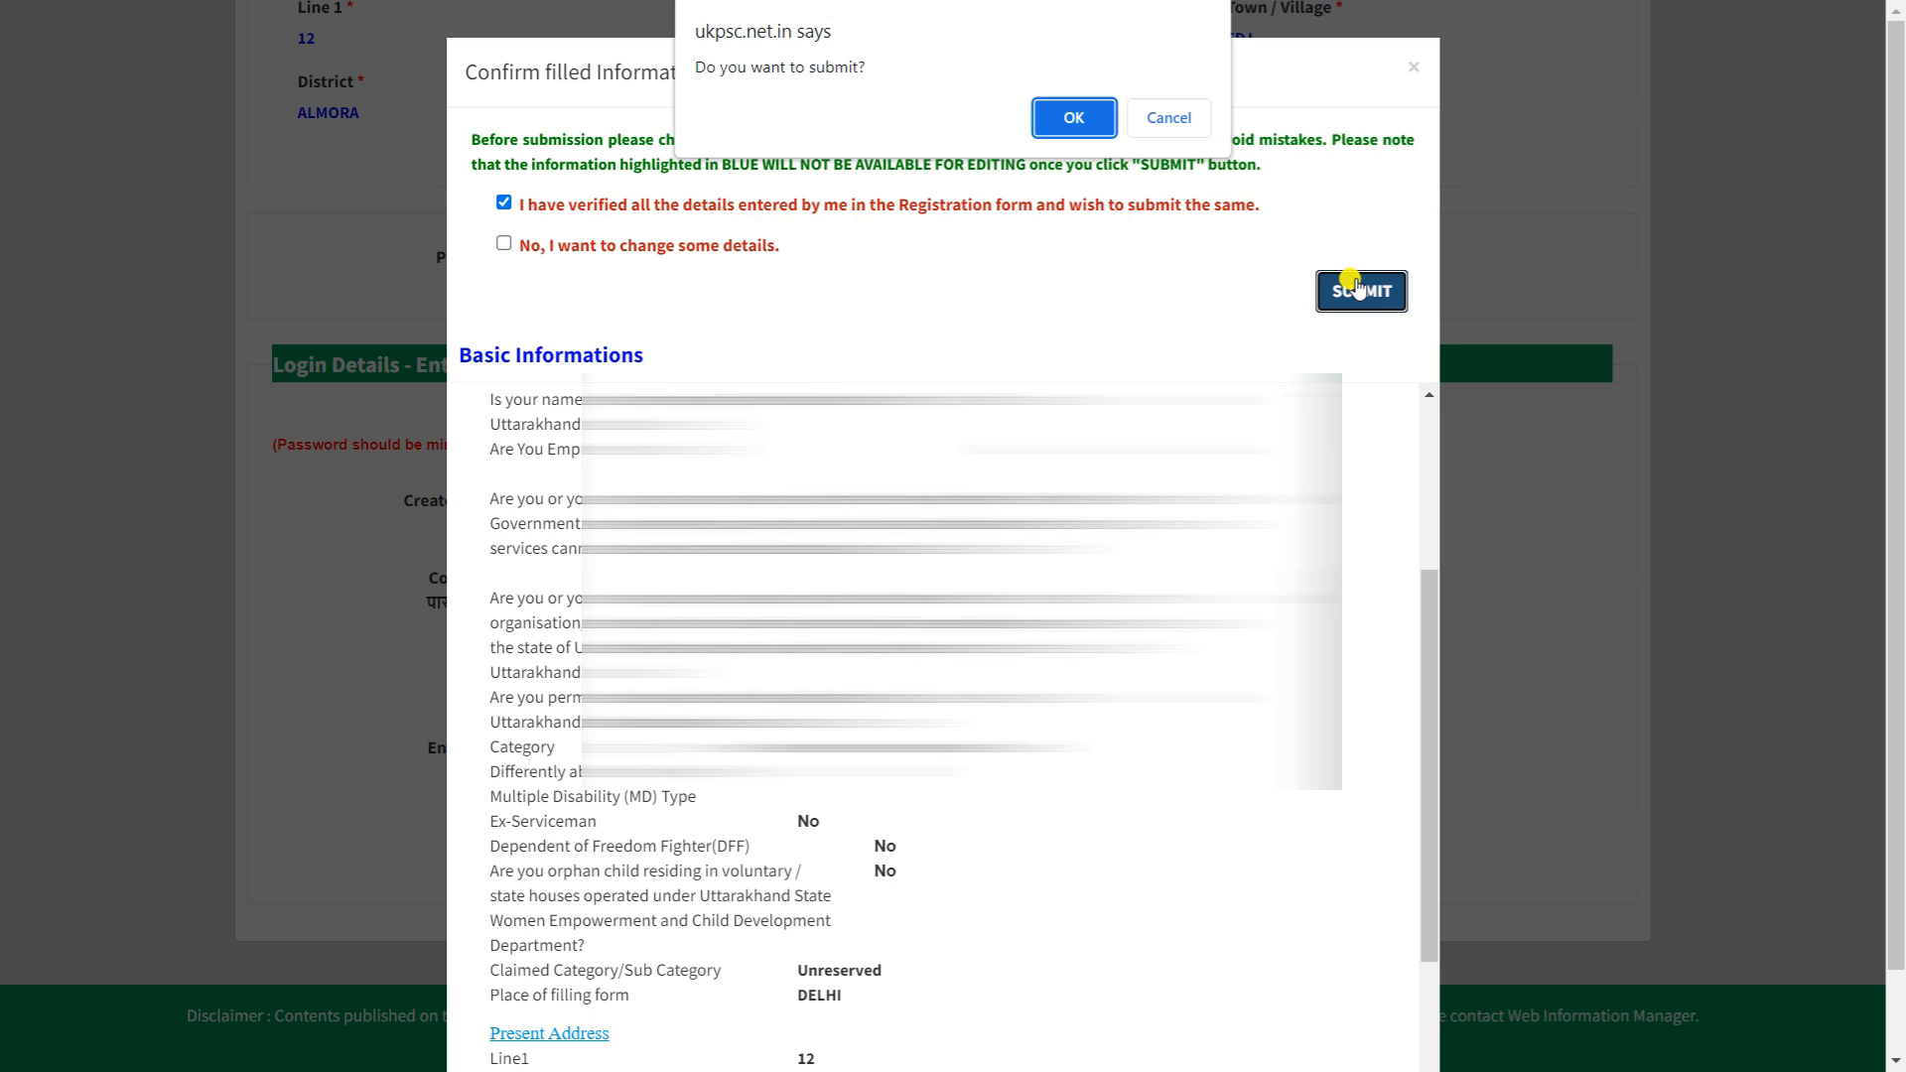
{"action": "left_click", "coordinate": [1074, 117]}
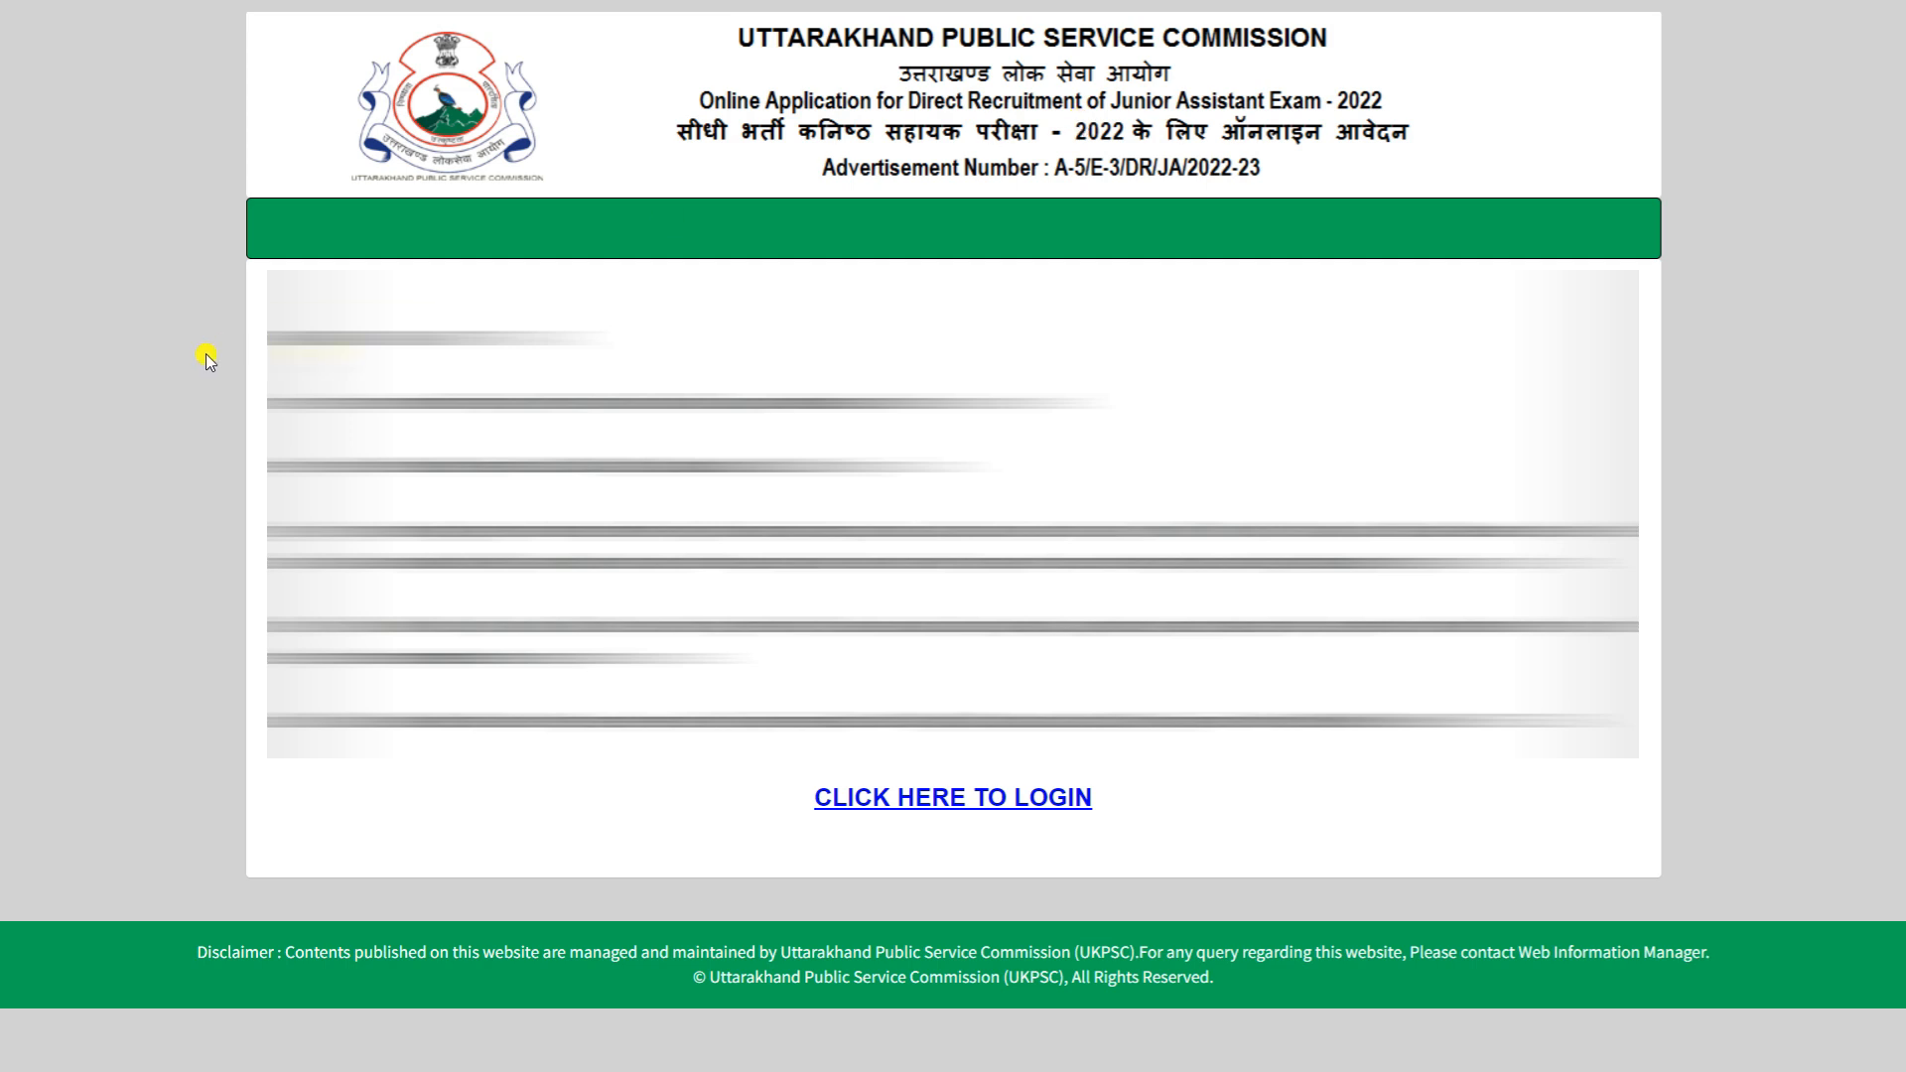
Log in to the candidate's account and proceed to the educational qualifications step.
{"action": "left_click", "coordinate": [922, 800]}
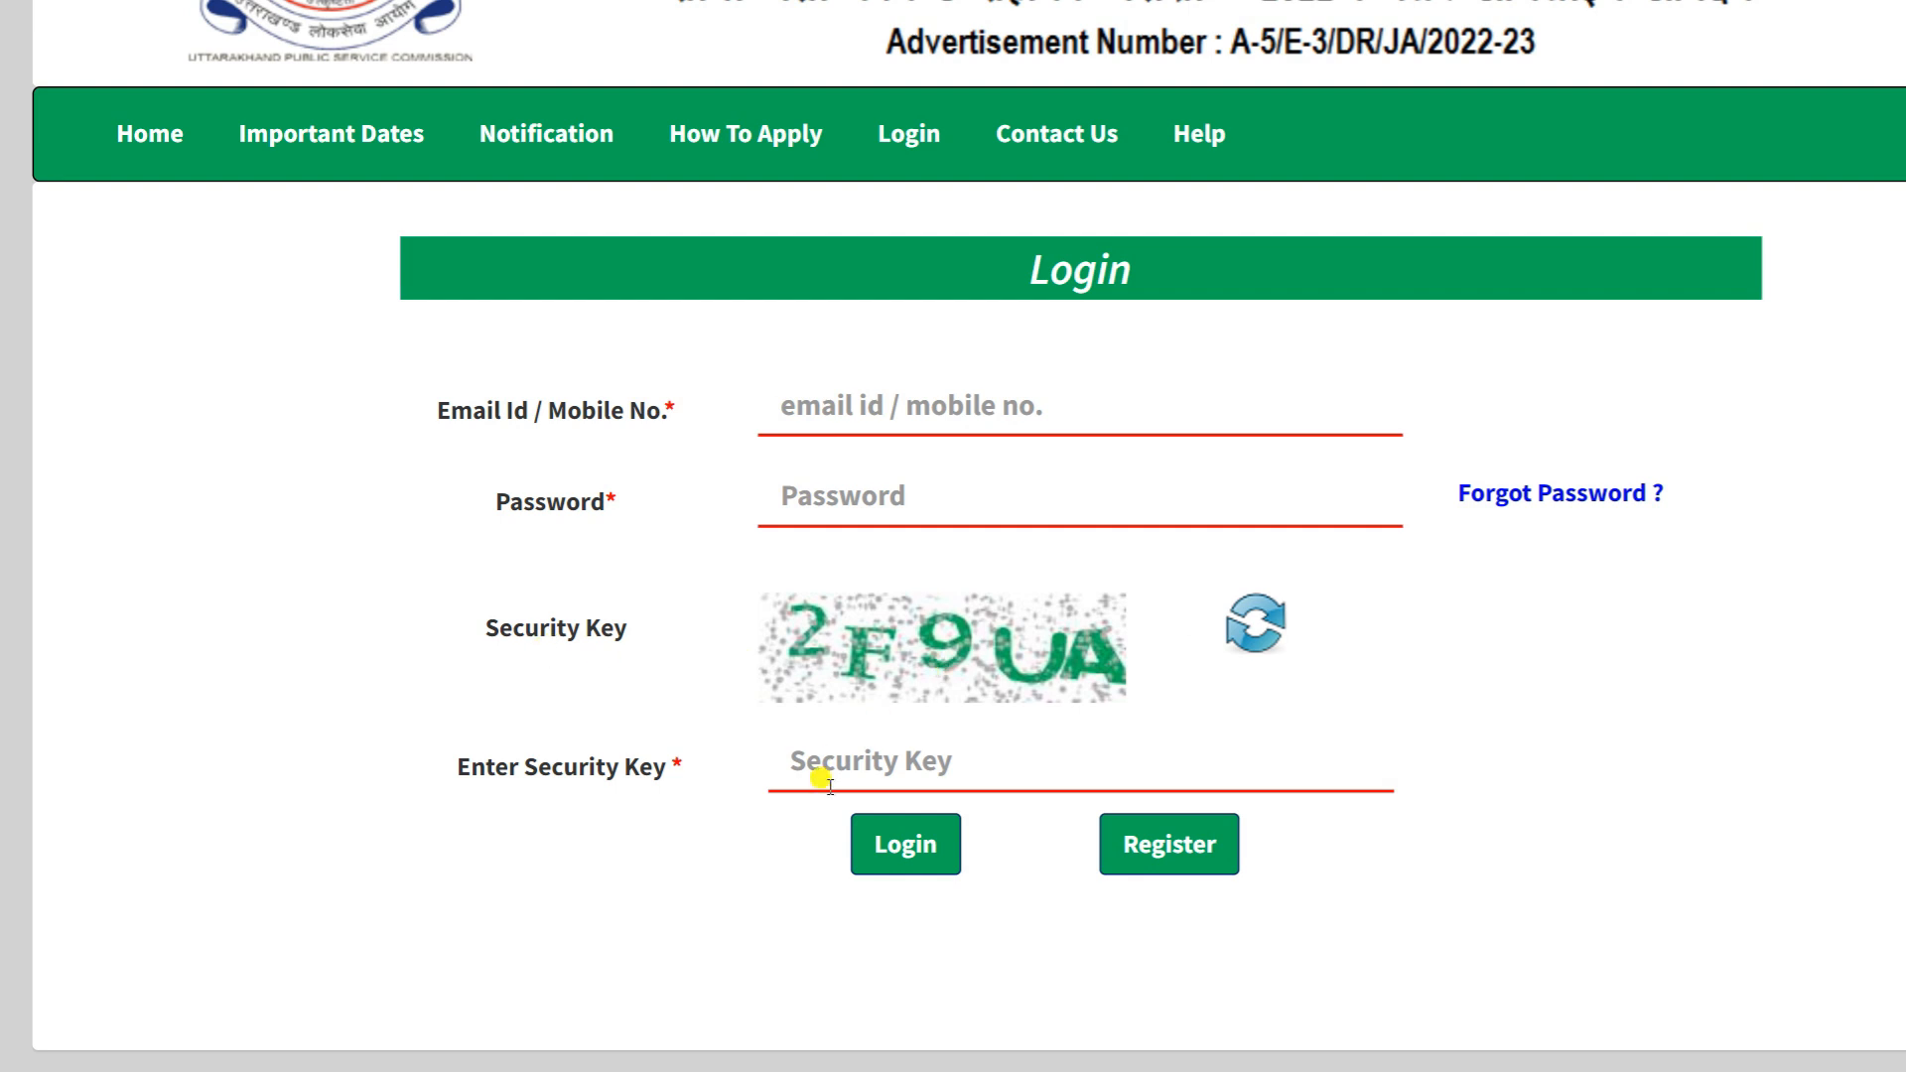
{"action": "left_click", "coordinate": [896, 851]}
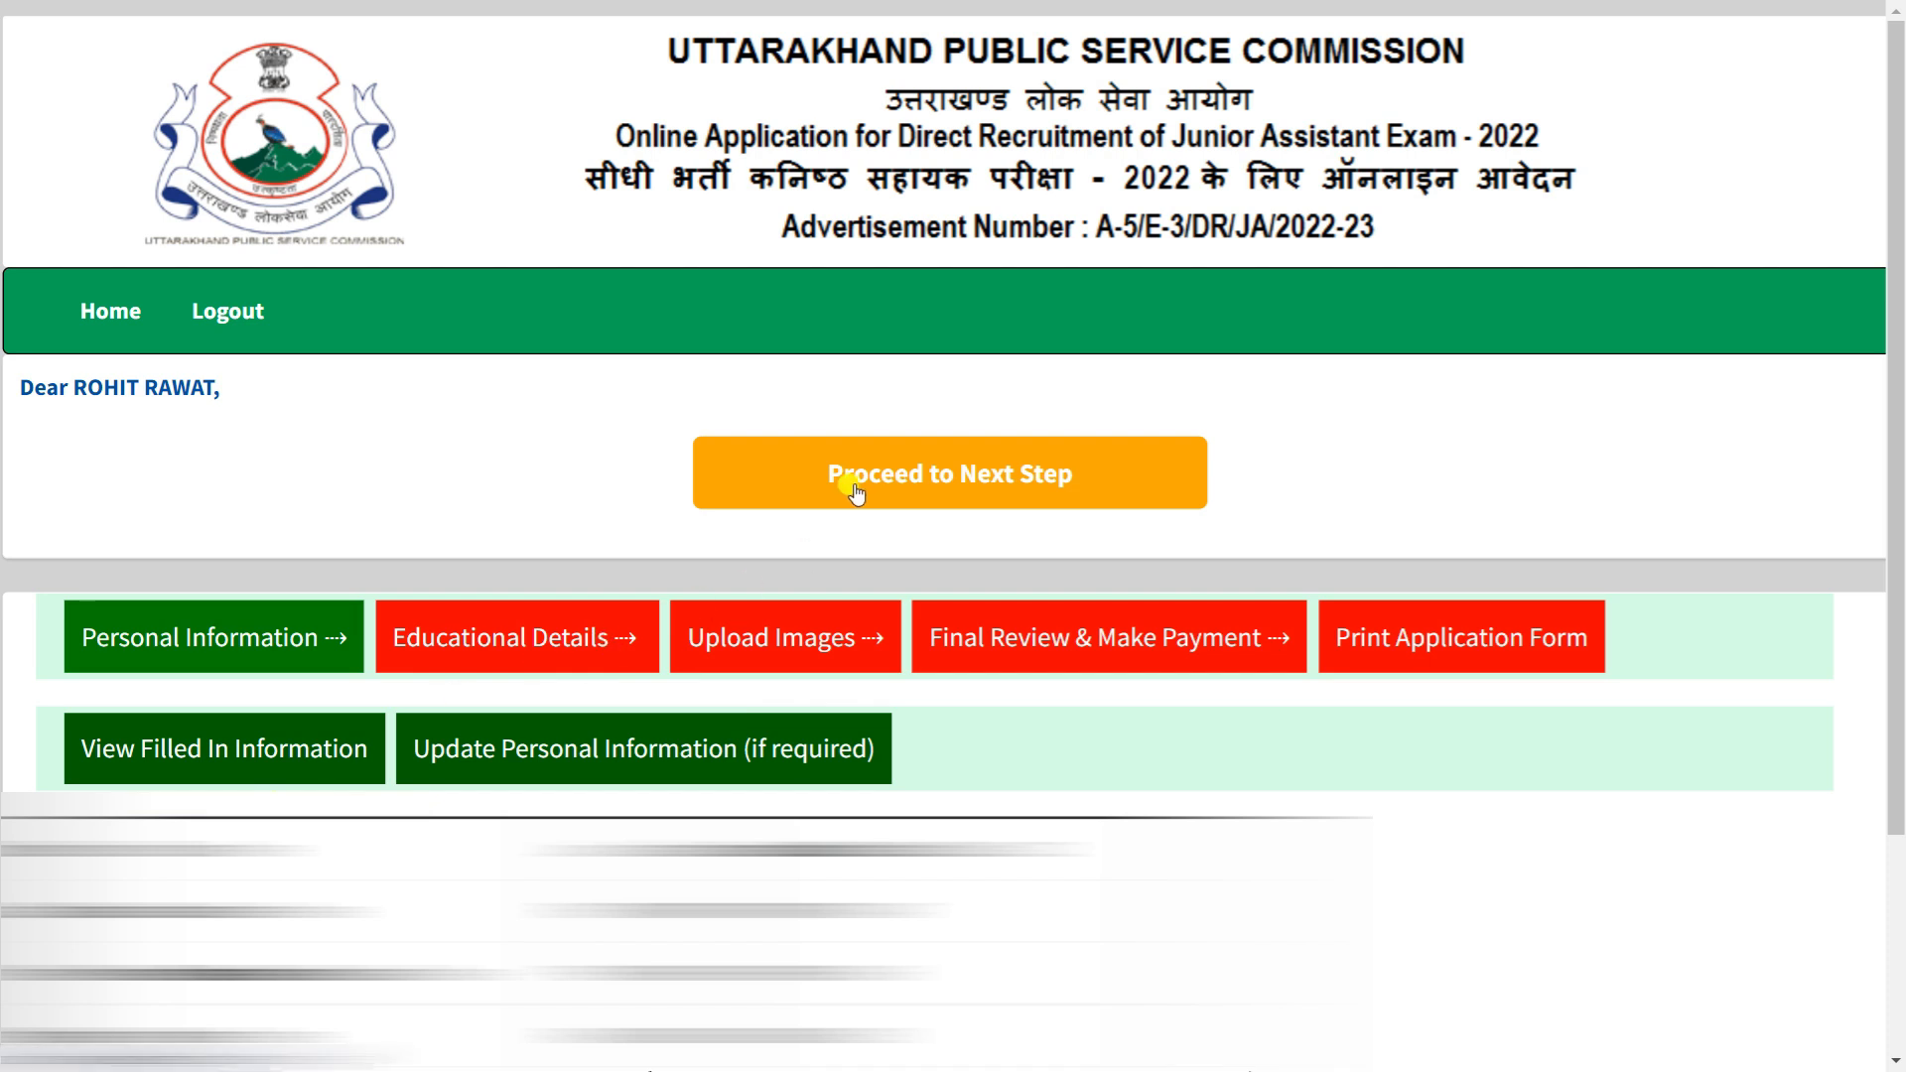
{"action": "left_click", "coordinate": [956, 472]}
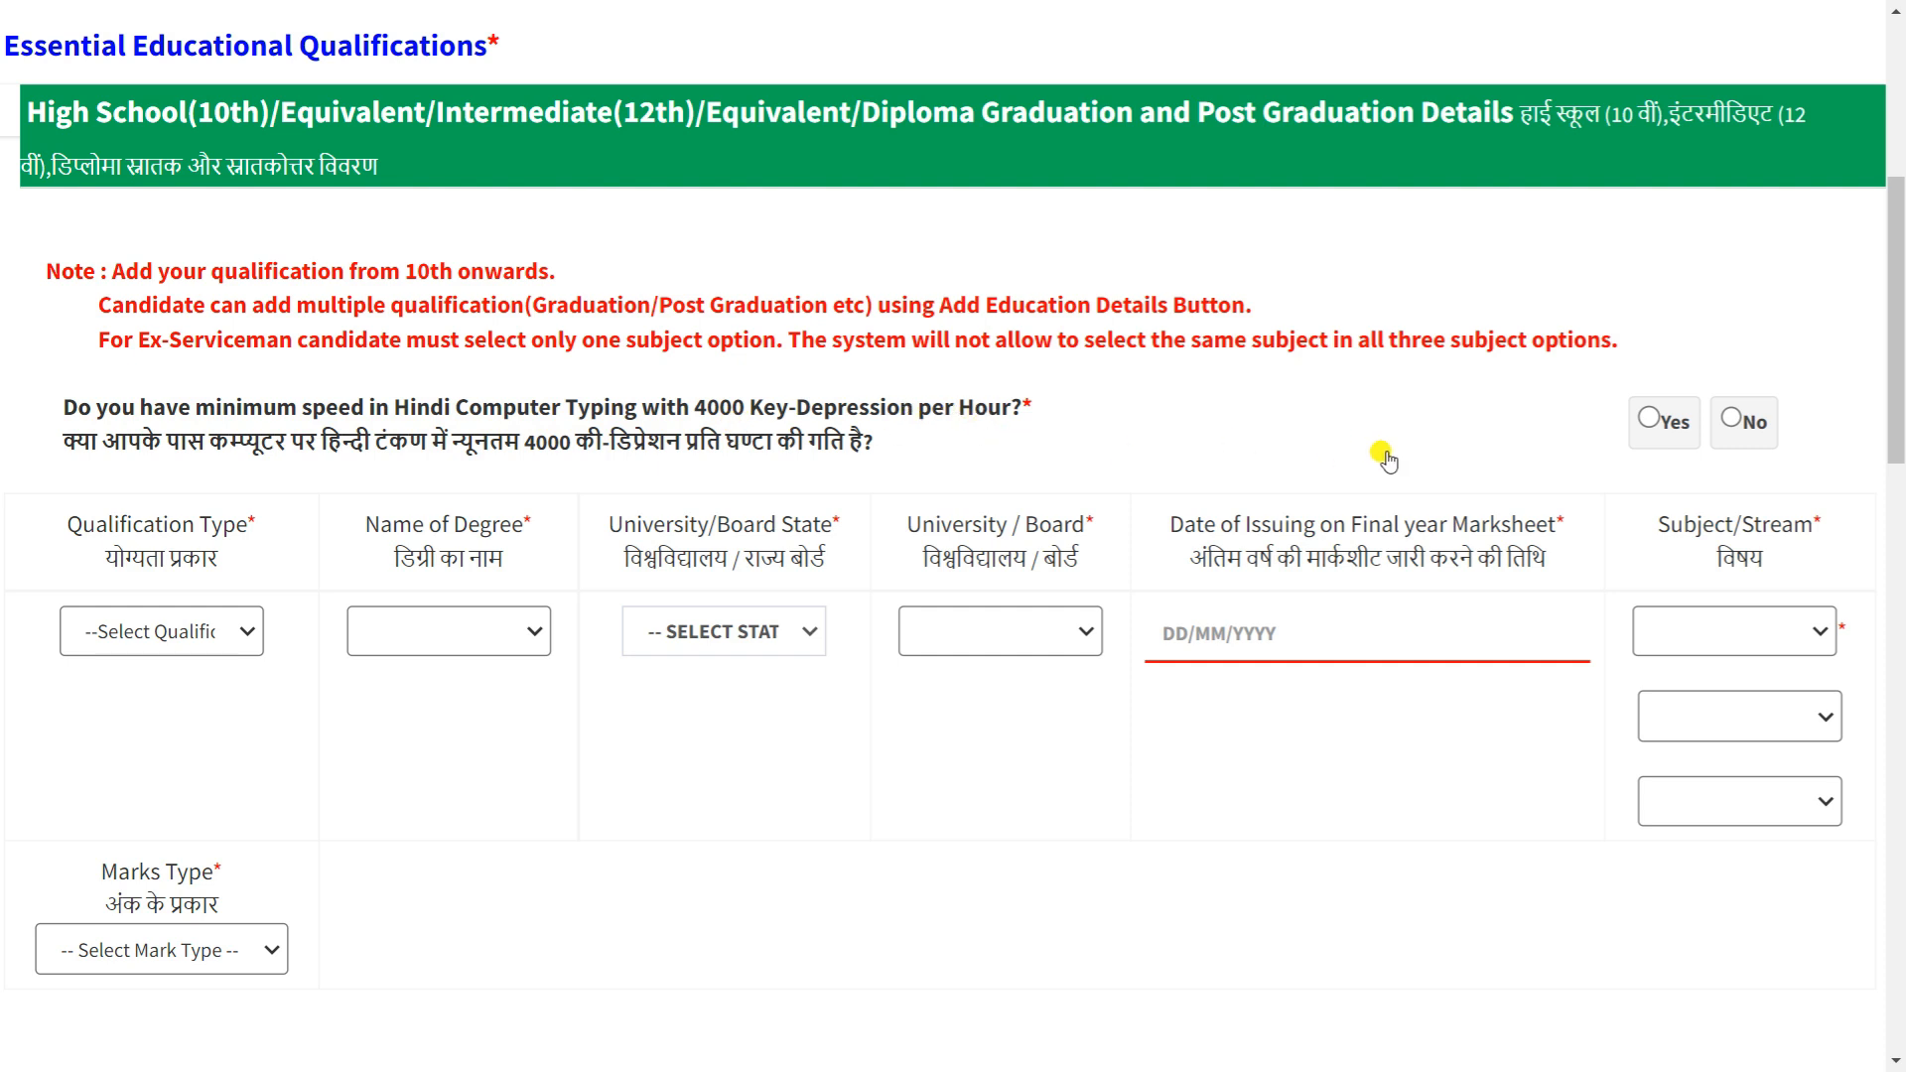
Answer Yes to the Hindi typing speed question and set qualification type and degree name to High School(10th)/Equivalent.
{"action": "left_click", "coordinate": [1650, 421]}
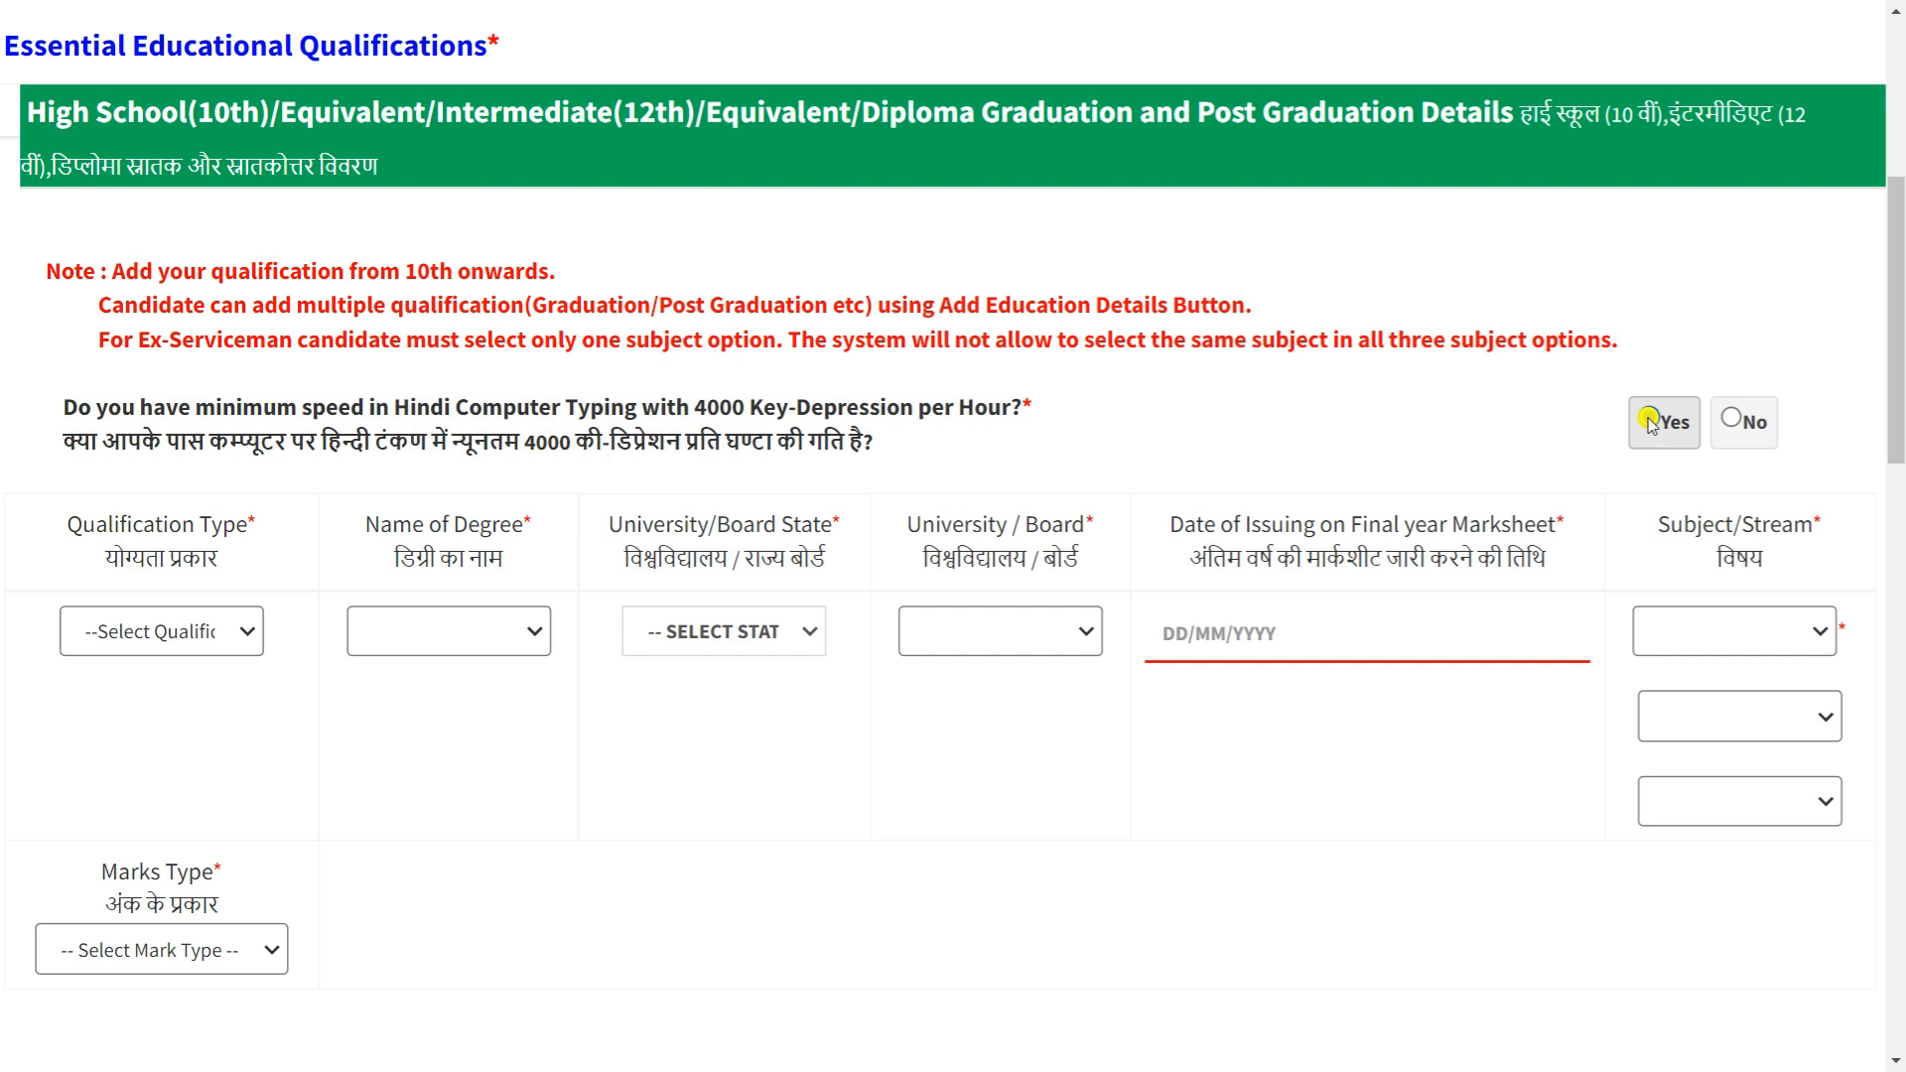
{"action": "left_click", "coordinate": [1650, 421]}
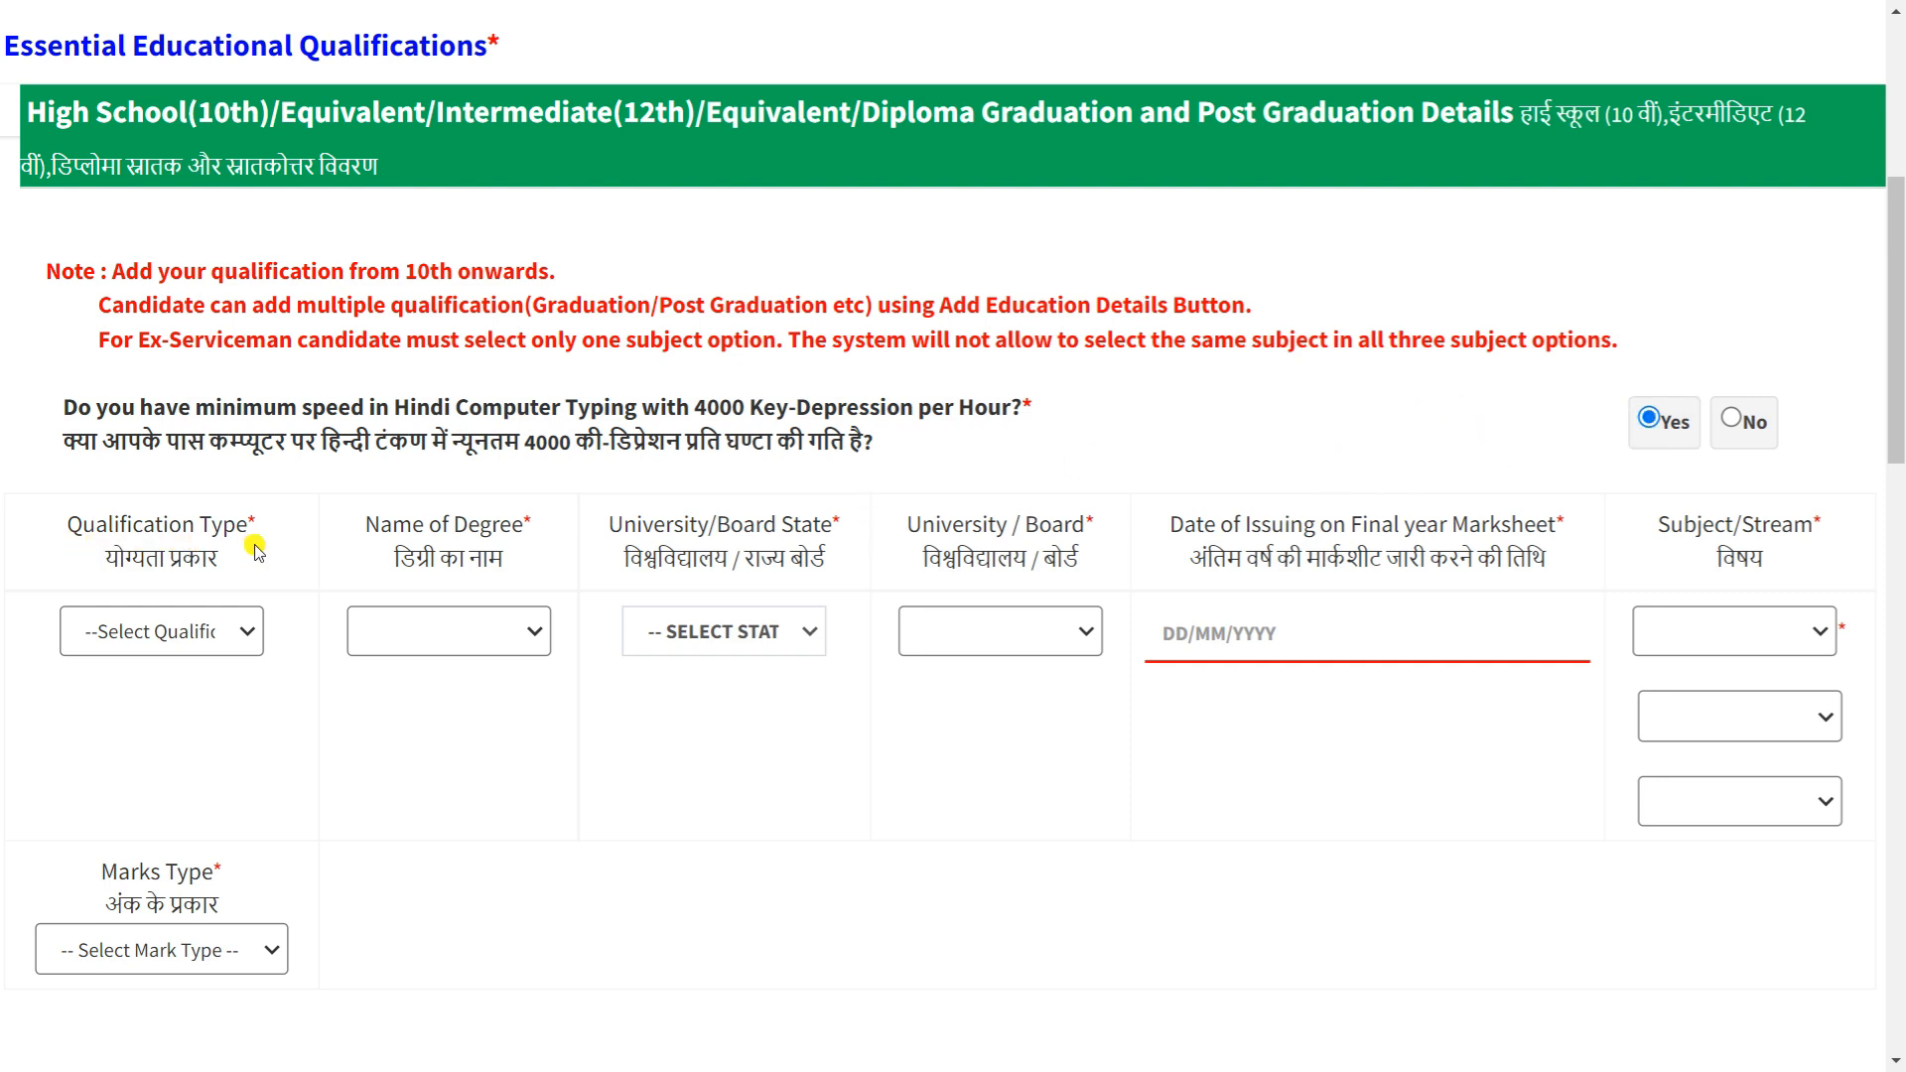
{"action": "left_click", "coordinate": [209, 628]}
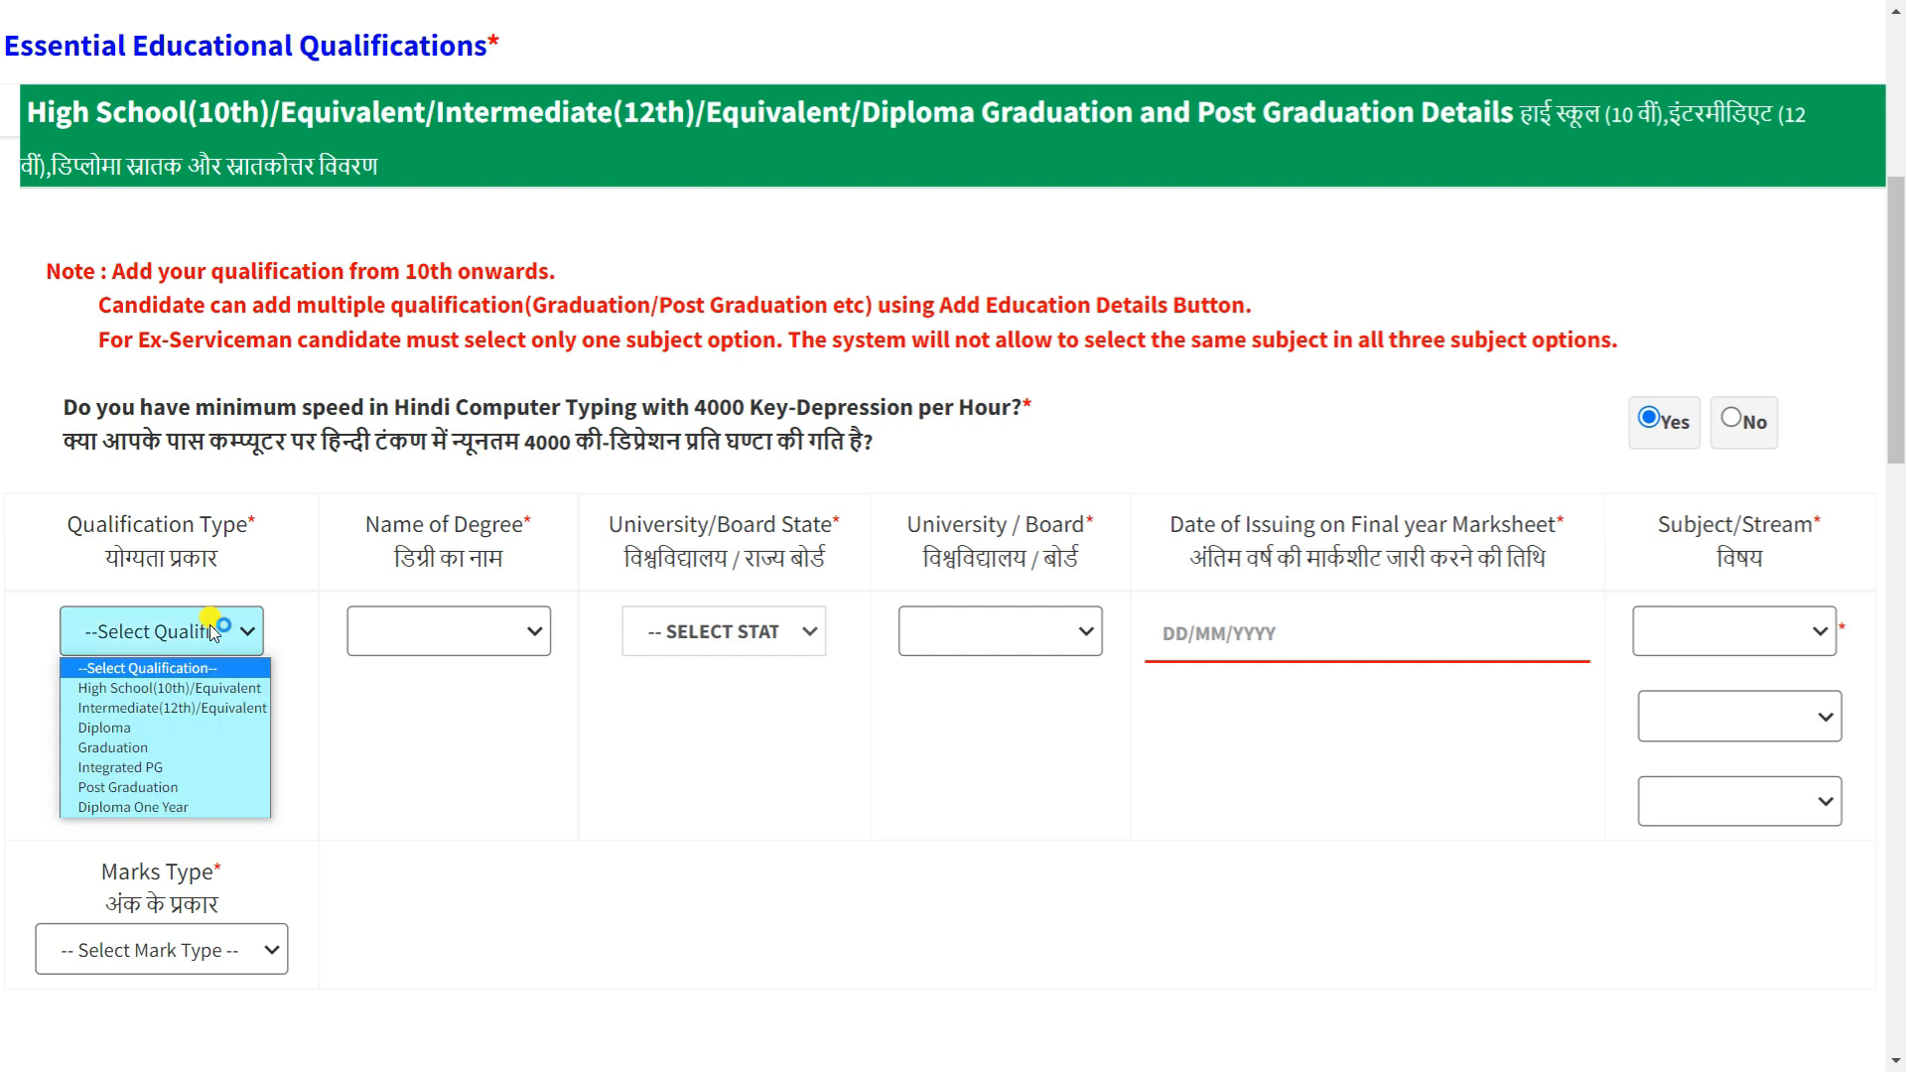
{"action": "left_click", "coordinate": [196, 687]}
{"action": "scroll", "coordinate": [467, 556], "scroll_direction": "down", "scroll_amount": 1}
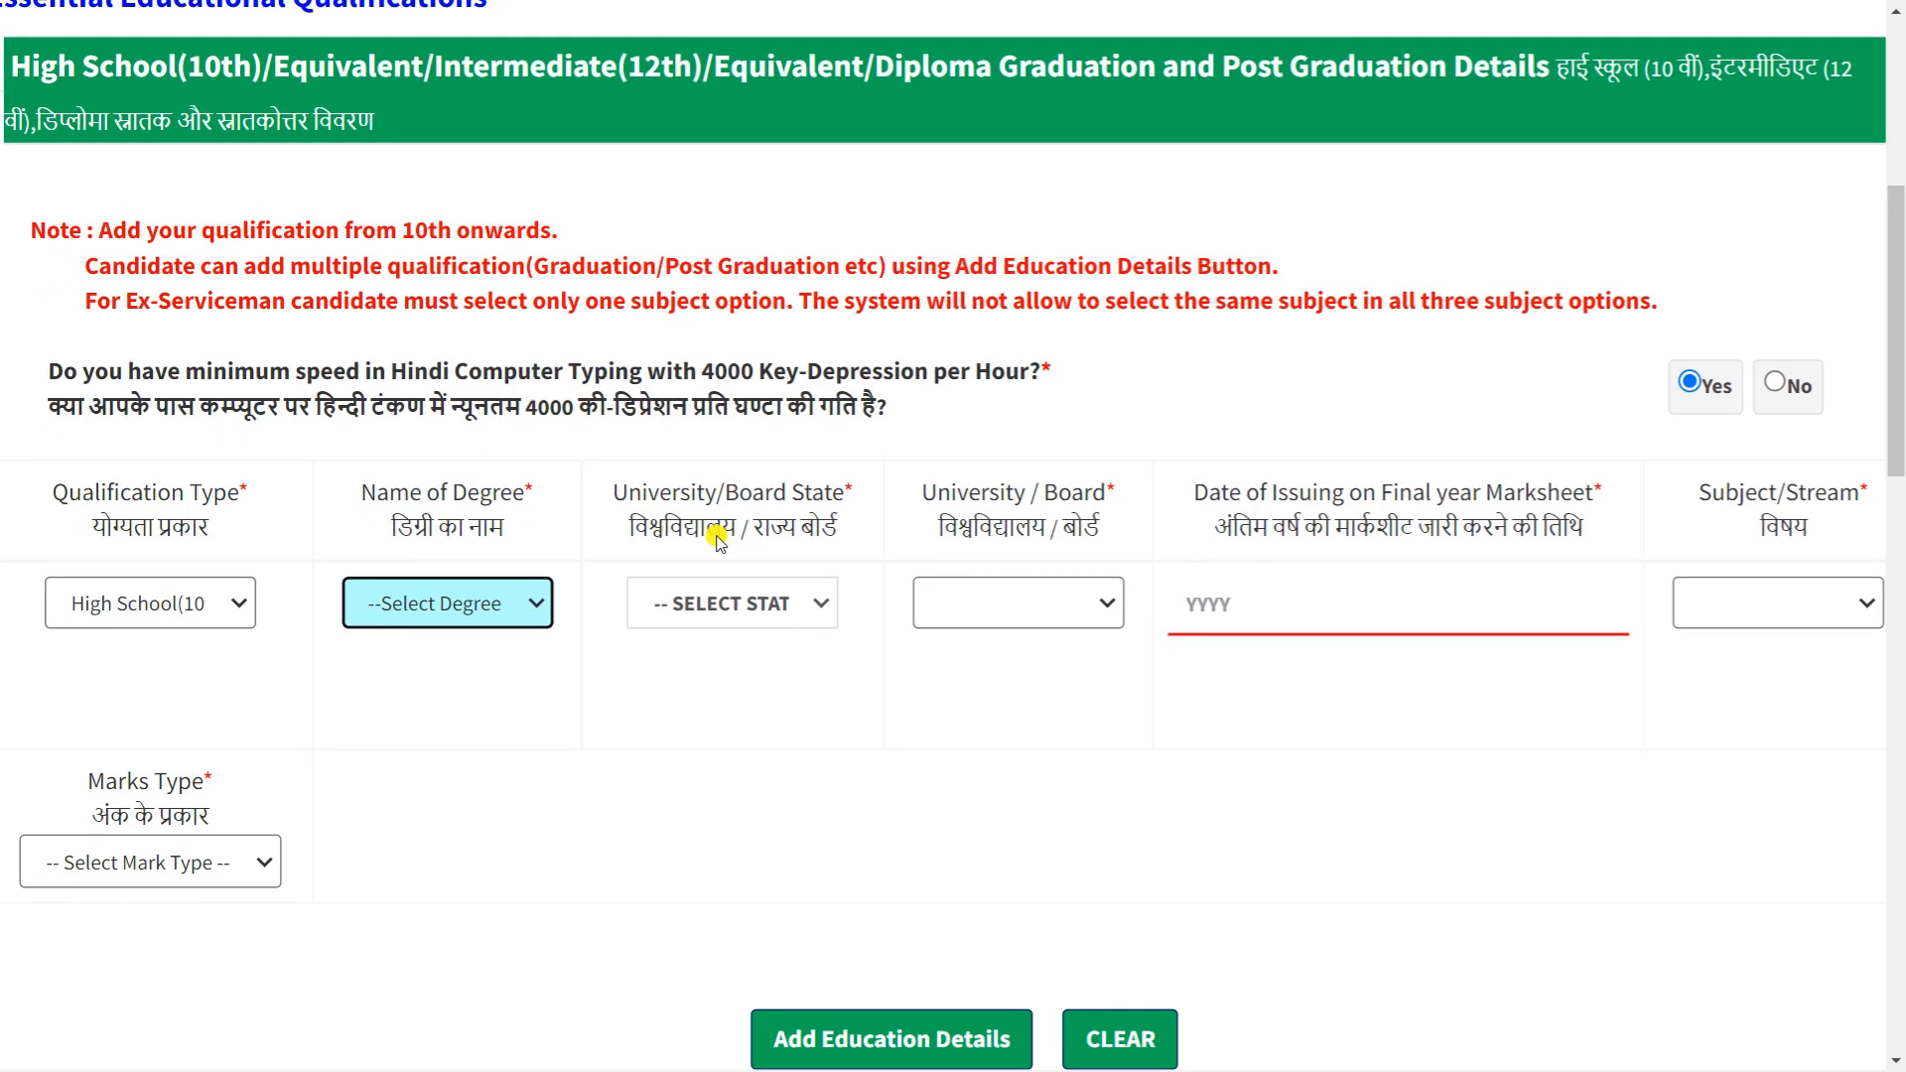
{"action": "left_click", "coordinate": [446, 576]}
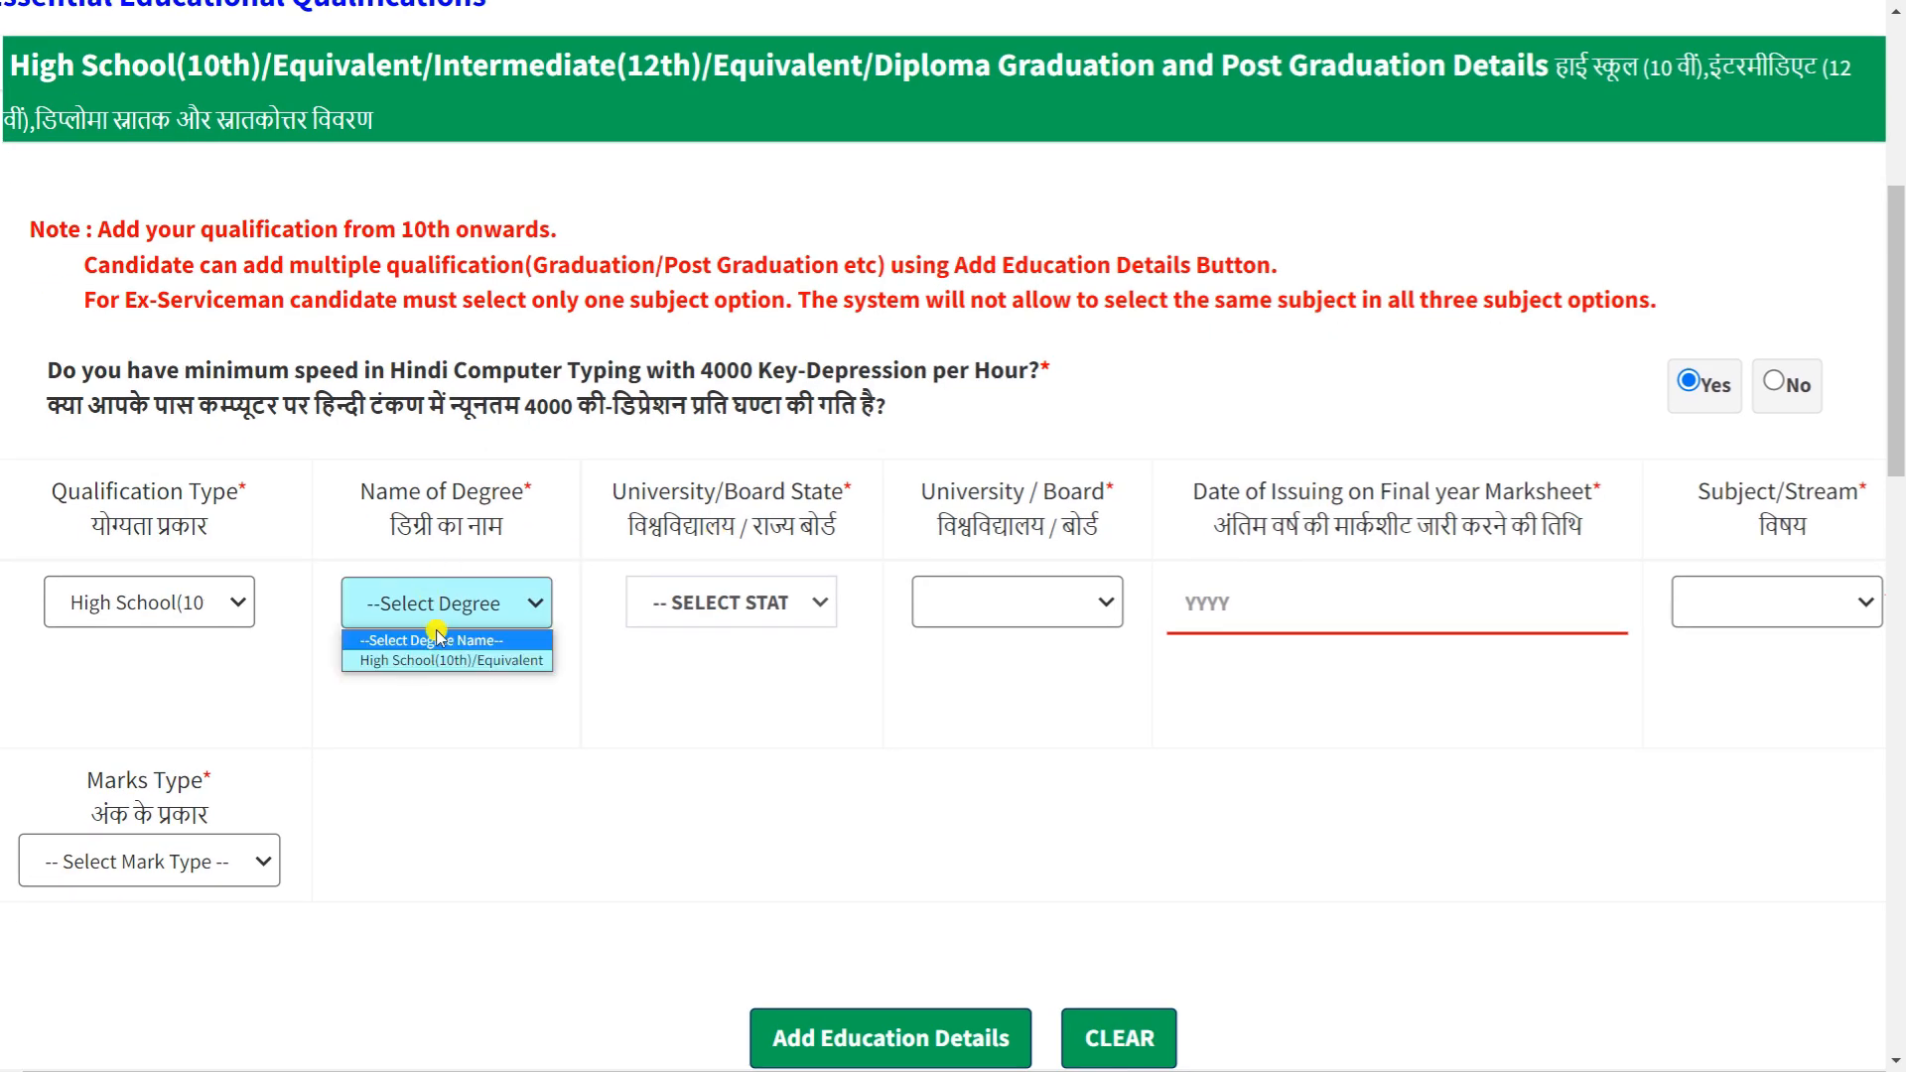
{"action": "left_click", "coordinate": [455, 679]}
Set the High School qualification's board state to Uttarakhand and its board to the Uttrakhand Board.
{"action": "left_click", "coordinate": [755, 482]}
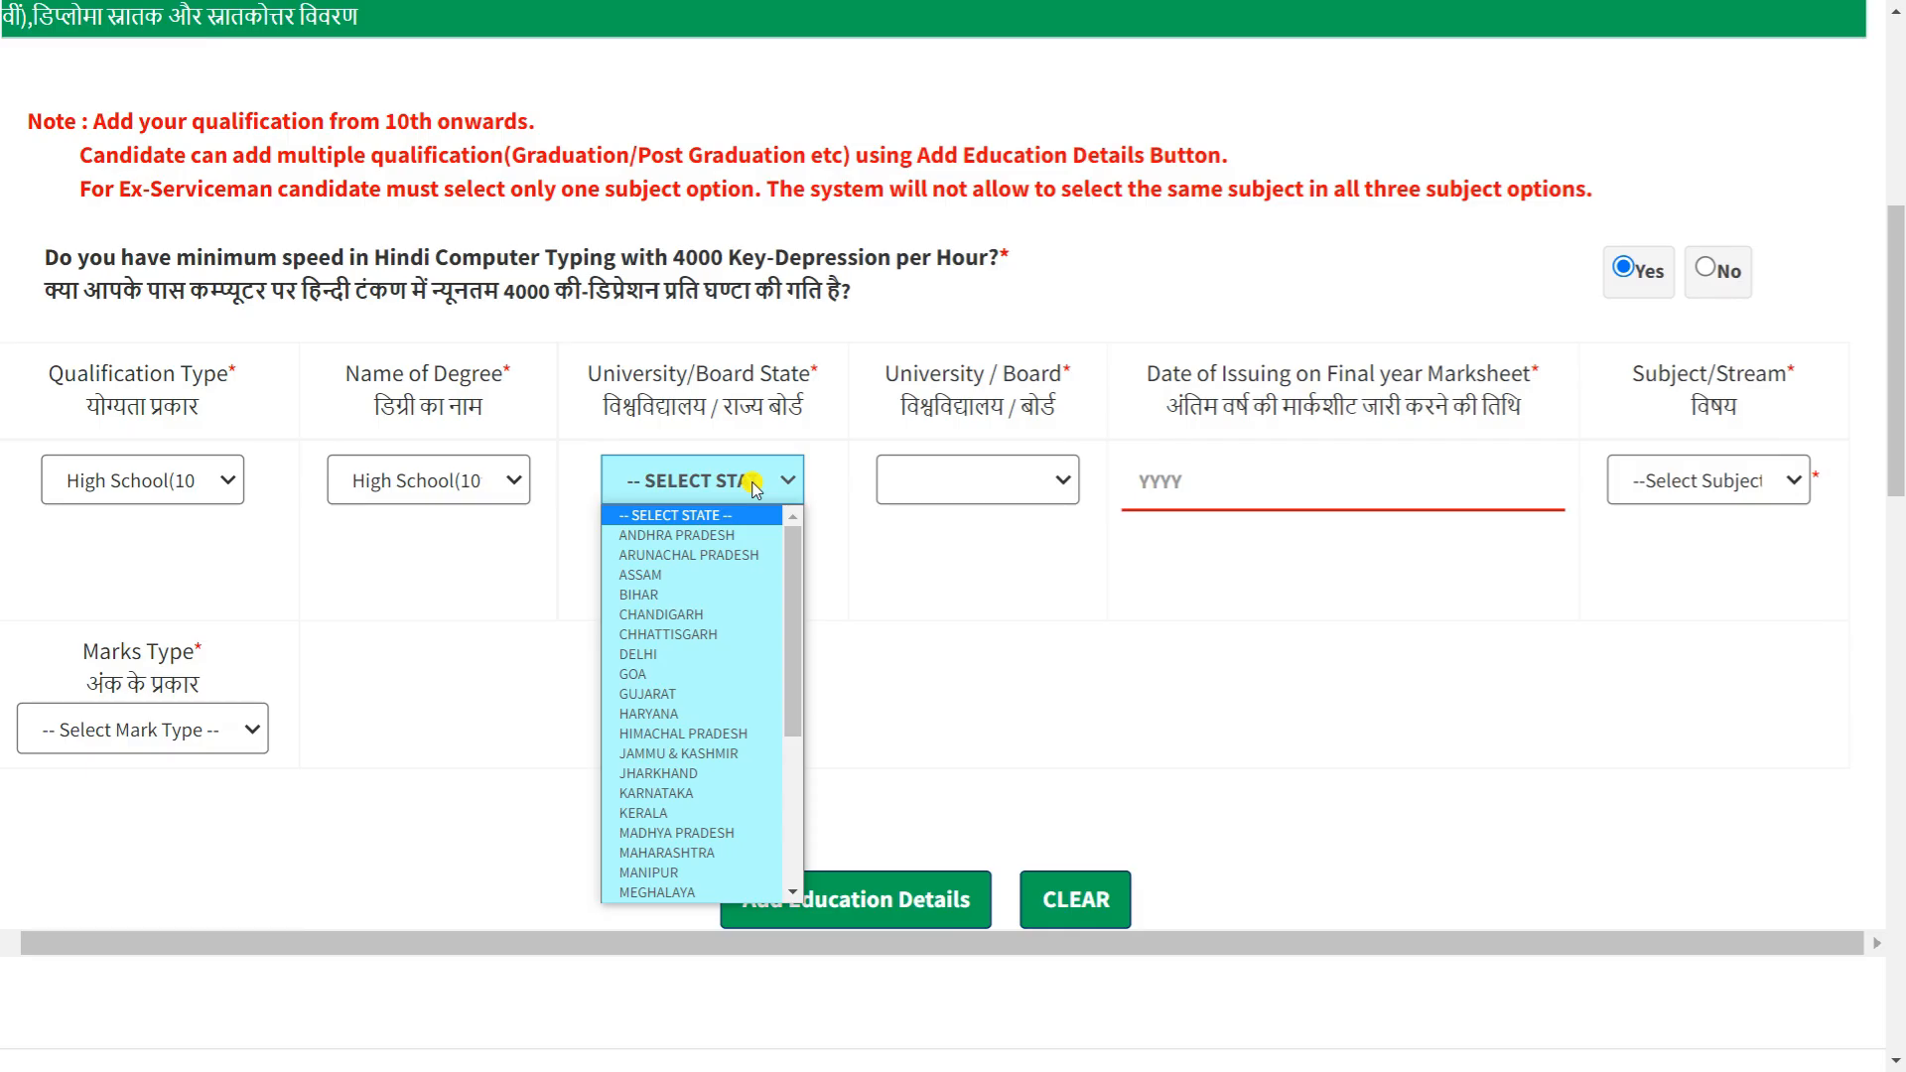
{"action": "key", "text": "u"}
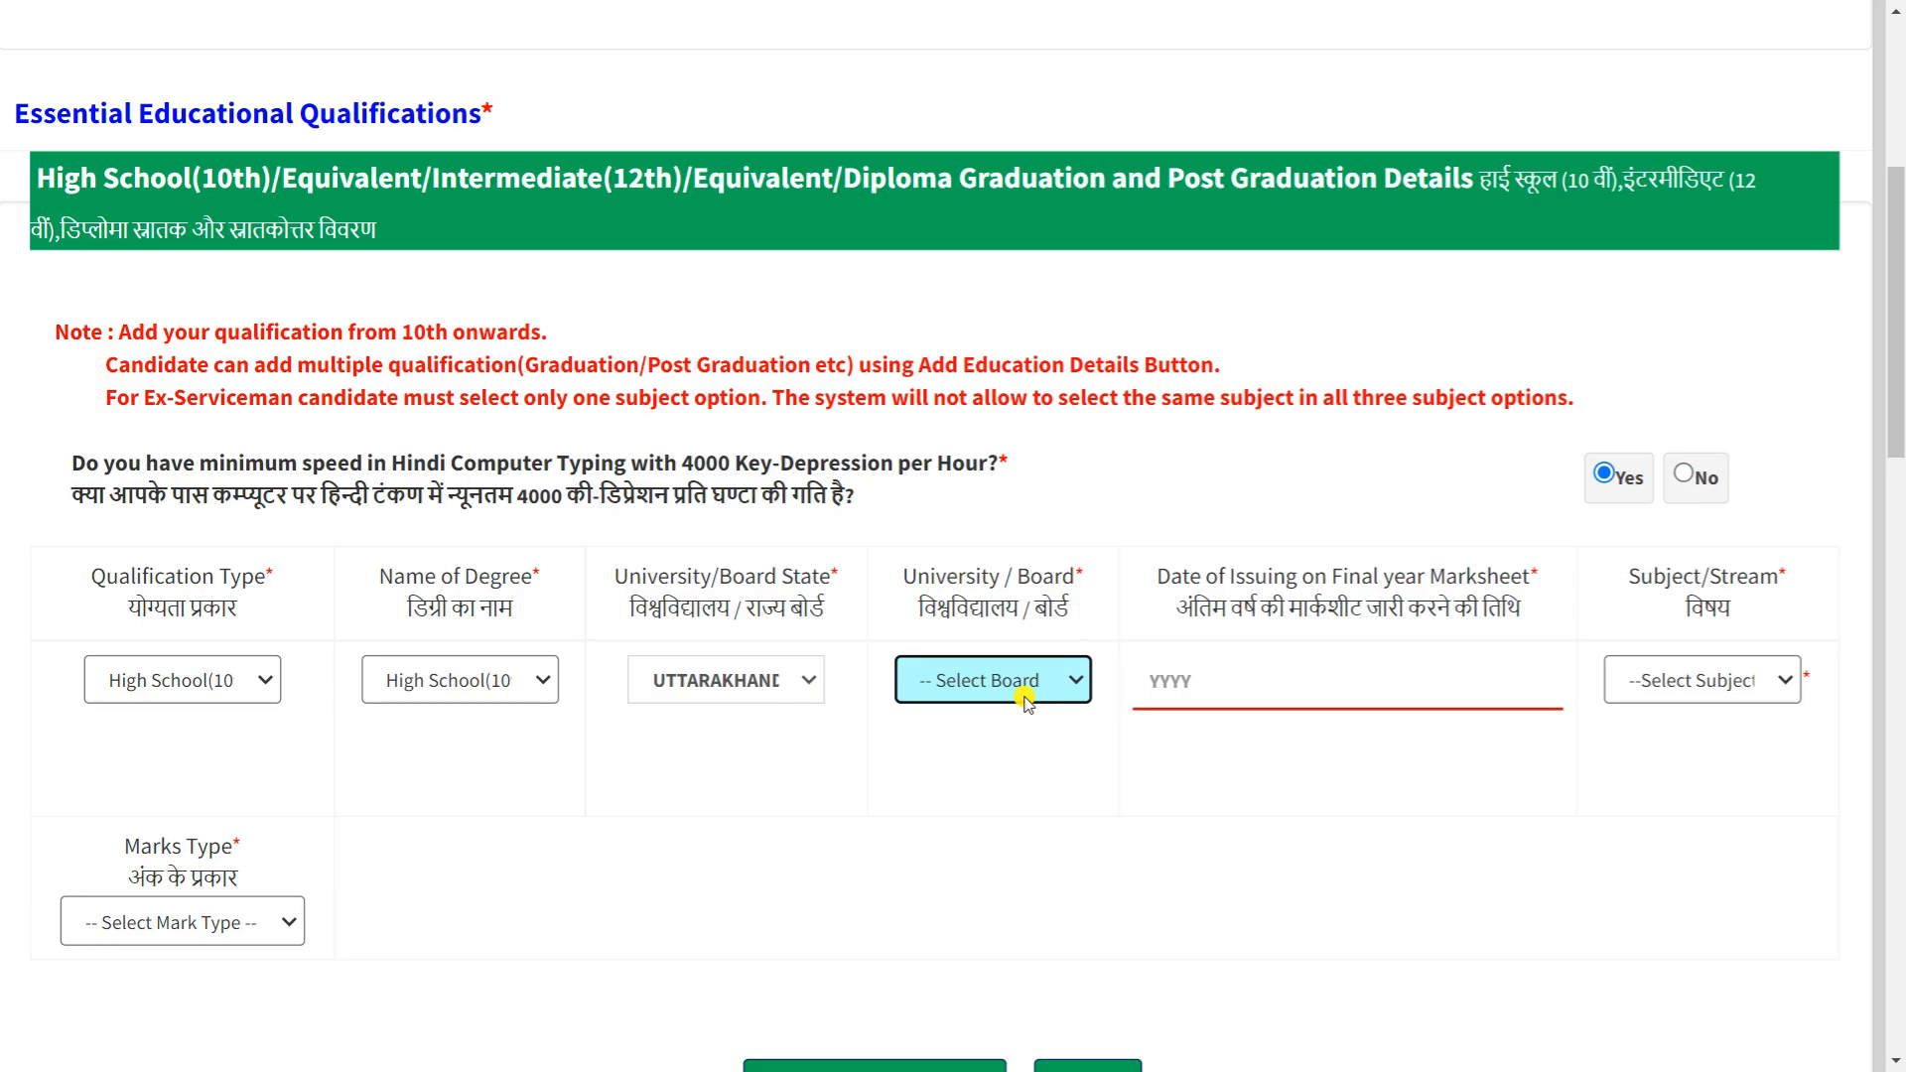
{"action": "left_click", "coordinate": [1023, 701]}
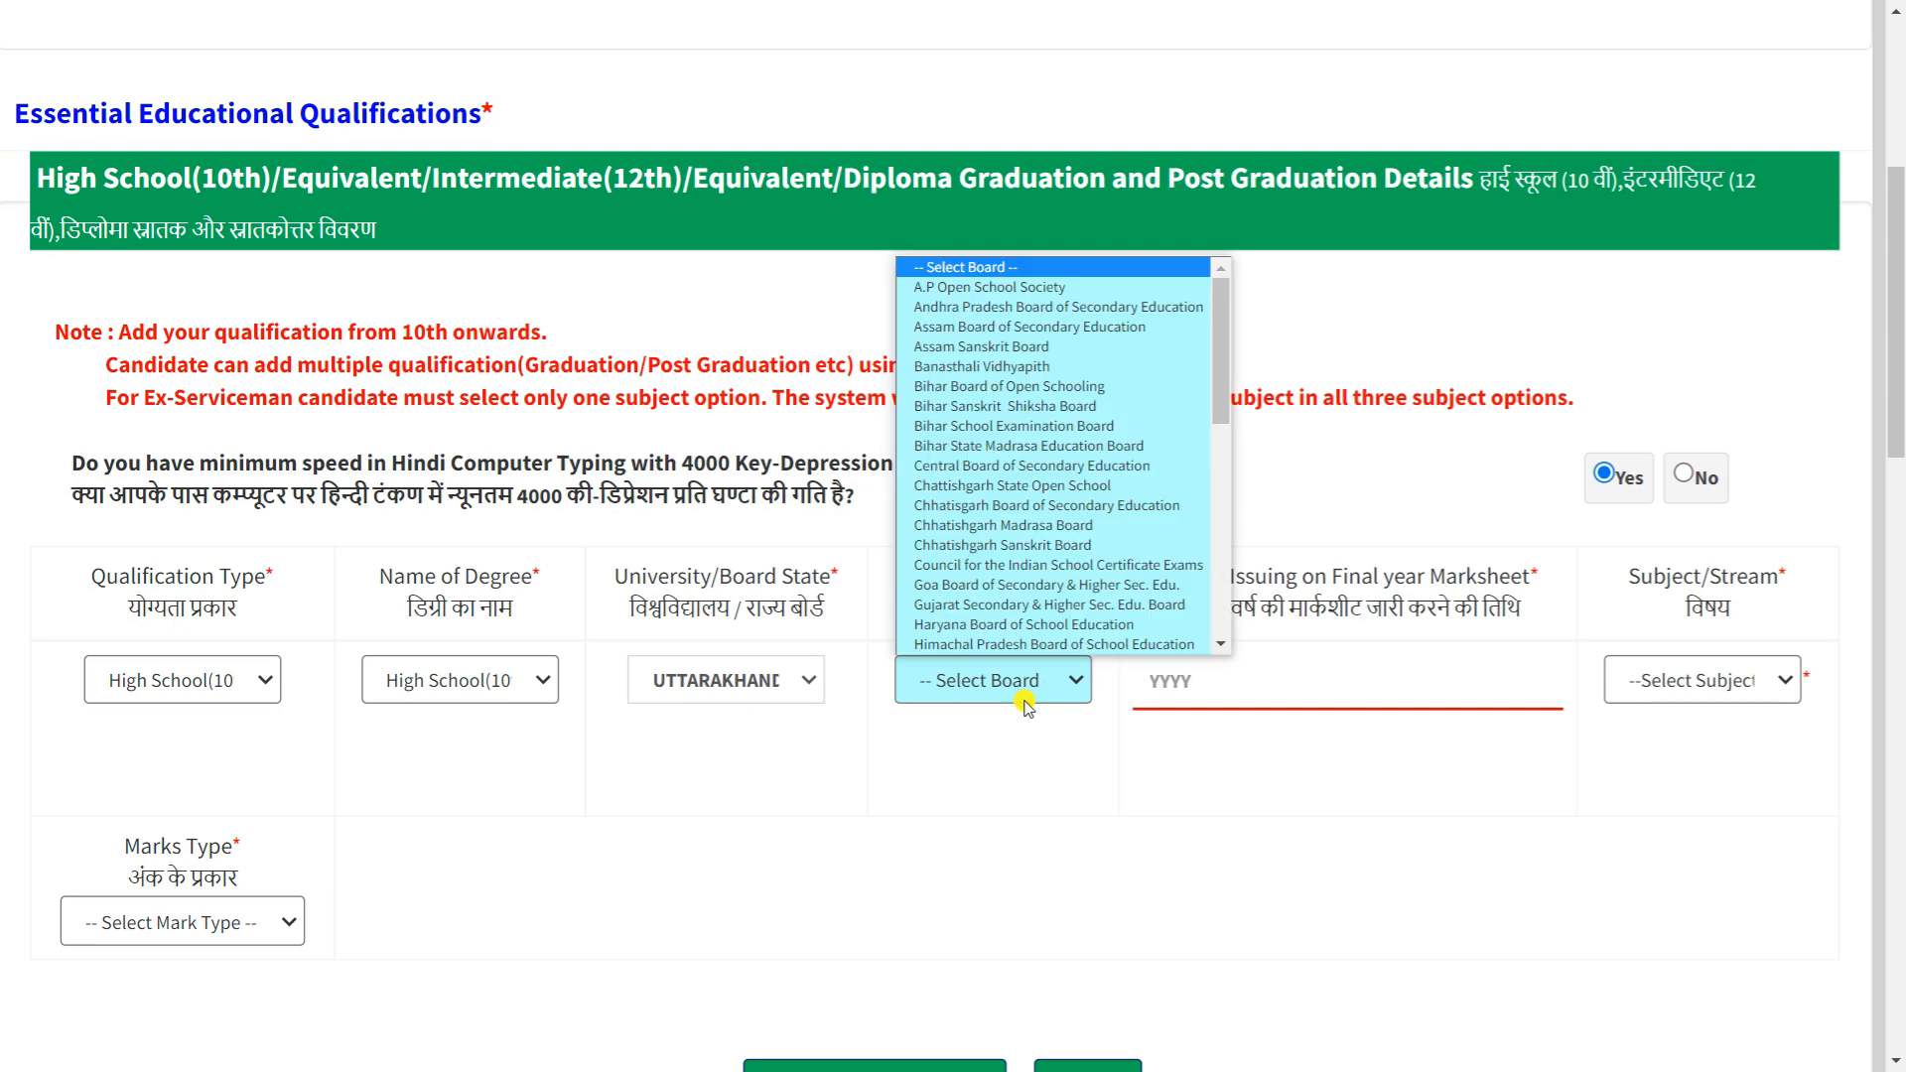
{"action": "type", "text": "ut"}
{"action": "key", "text": "Return"}
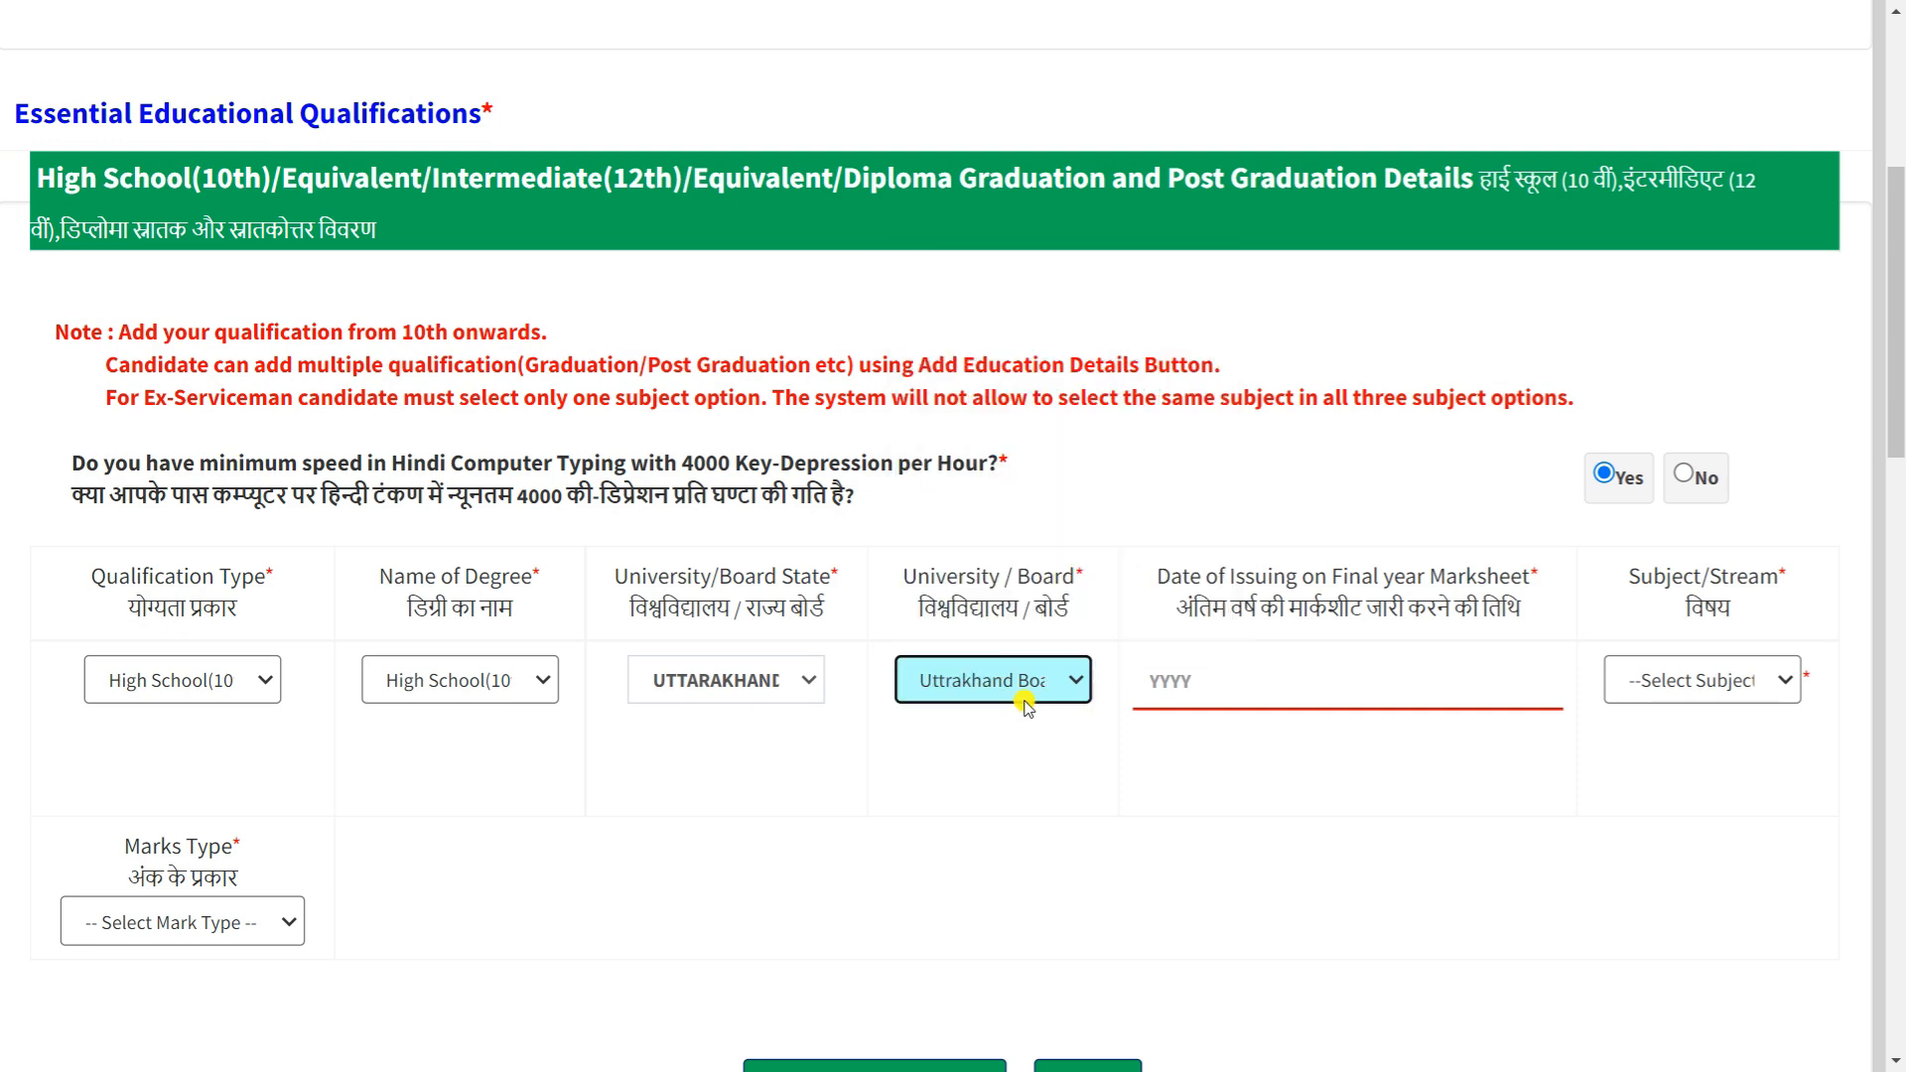
Enter 2012 as the marksheet issuing year and choose High School Subjects as the subject.
{"action": "left_click", "coordinate": [1330, 683]}
{"action": "type", "text": "2012"}
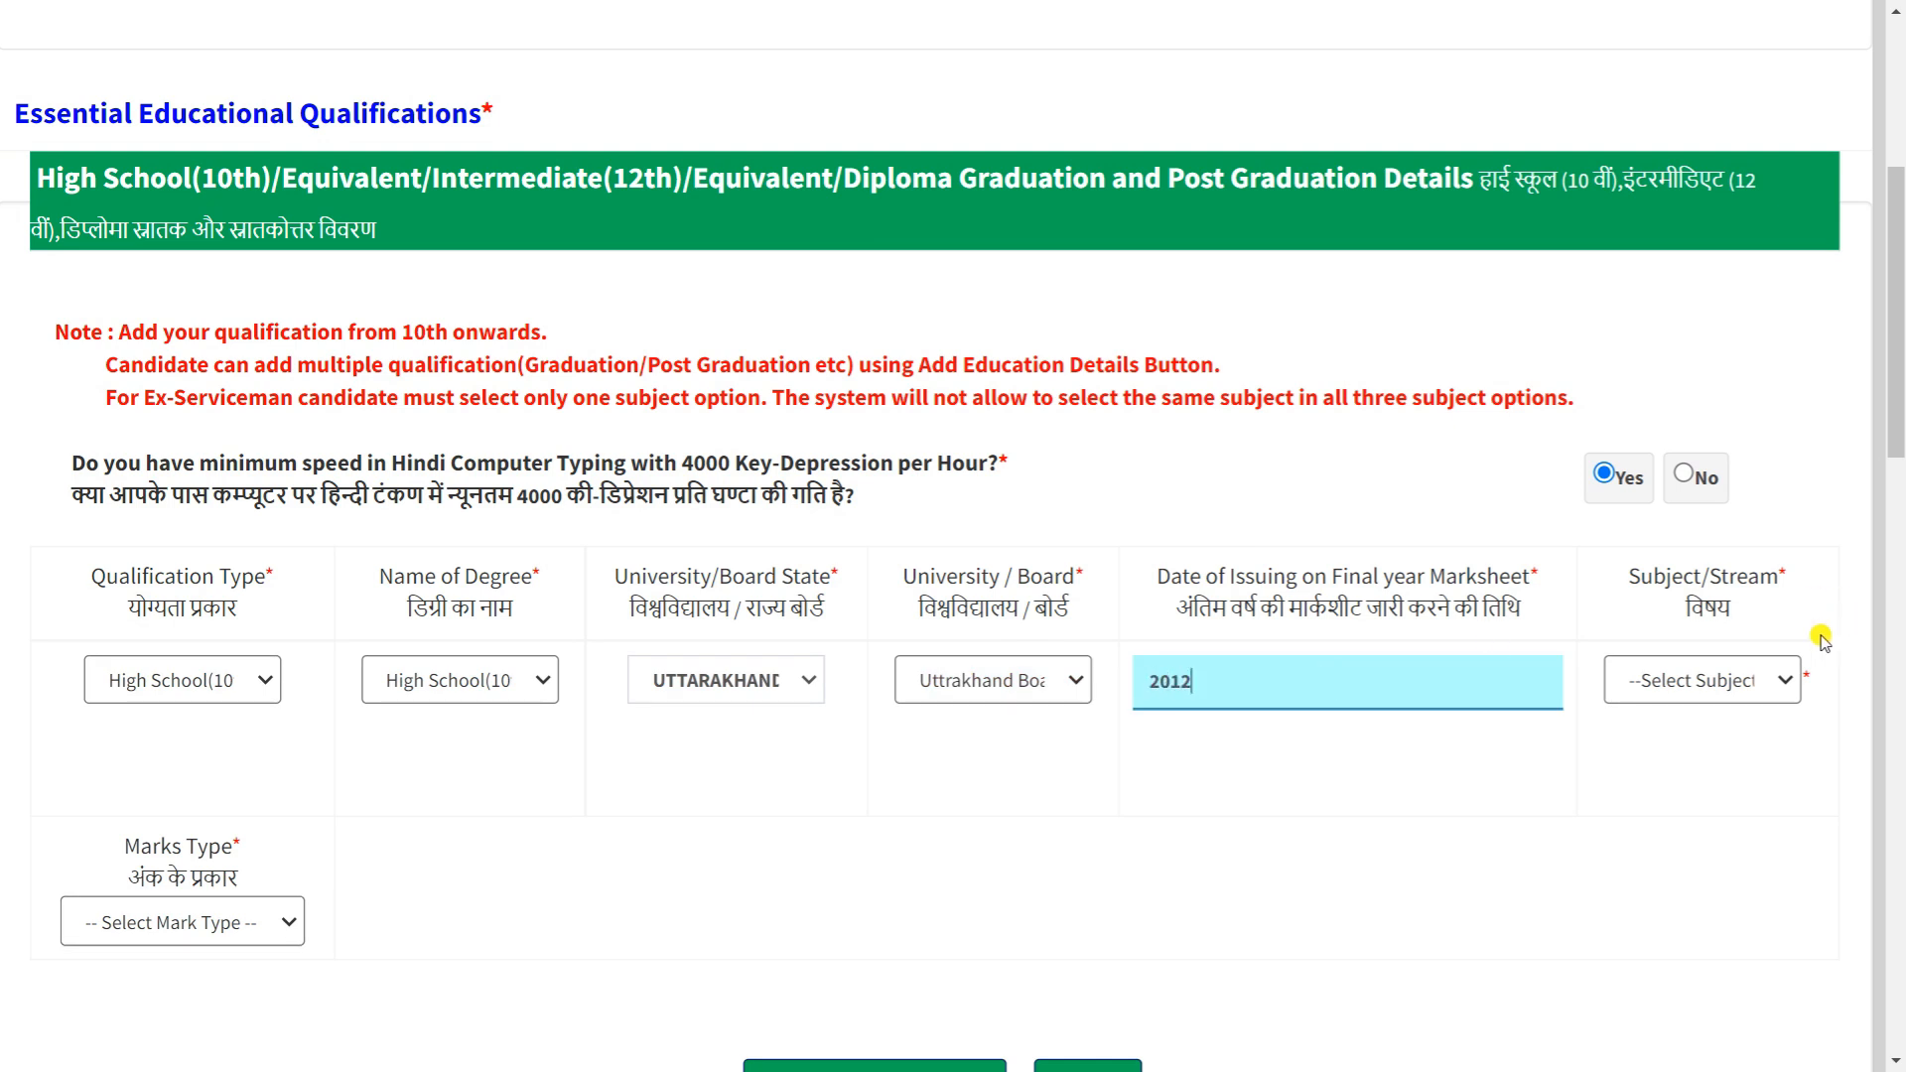
{"action": "left_click", "coordinate": [1700, 681]}
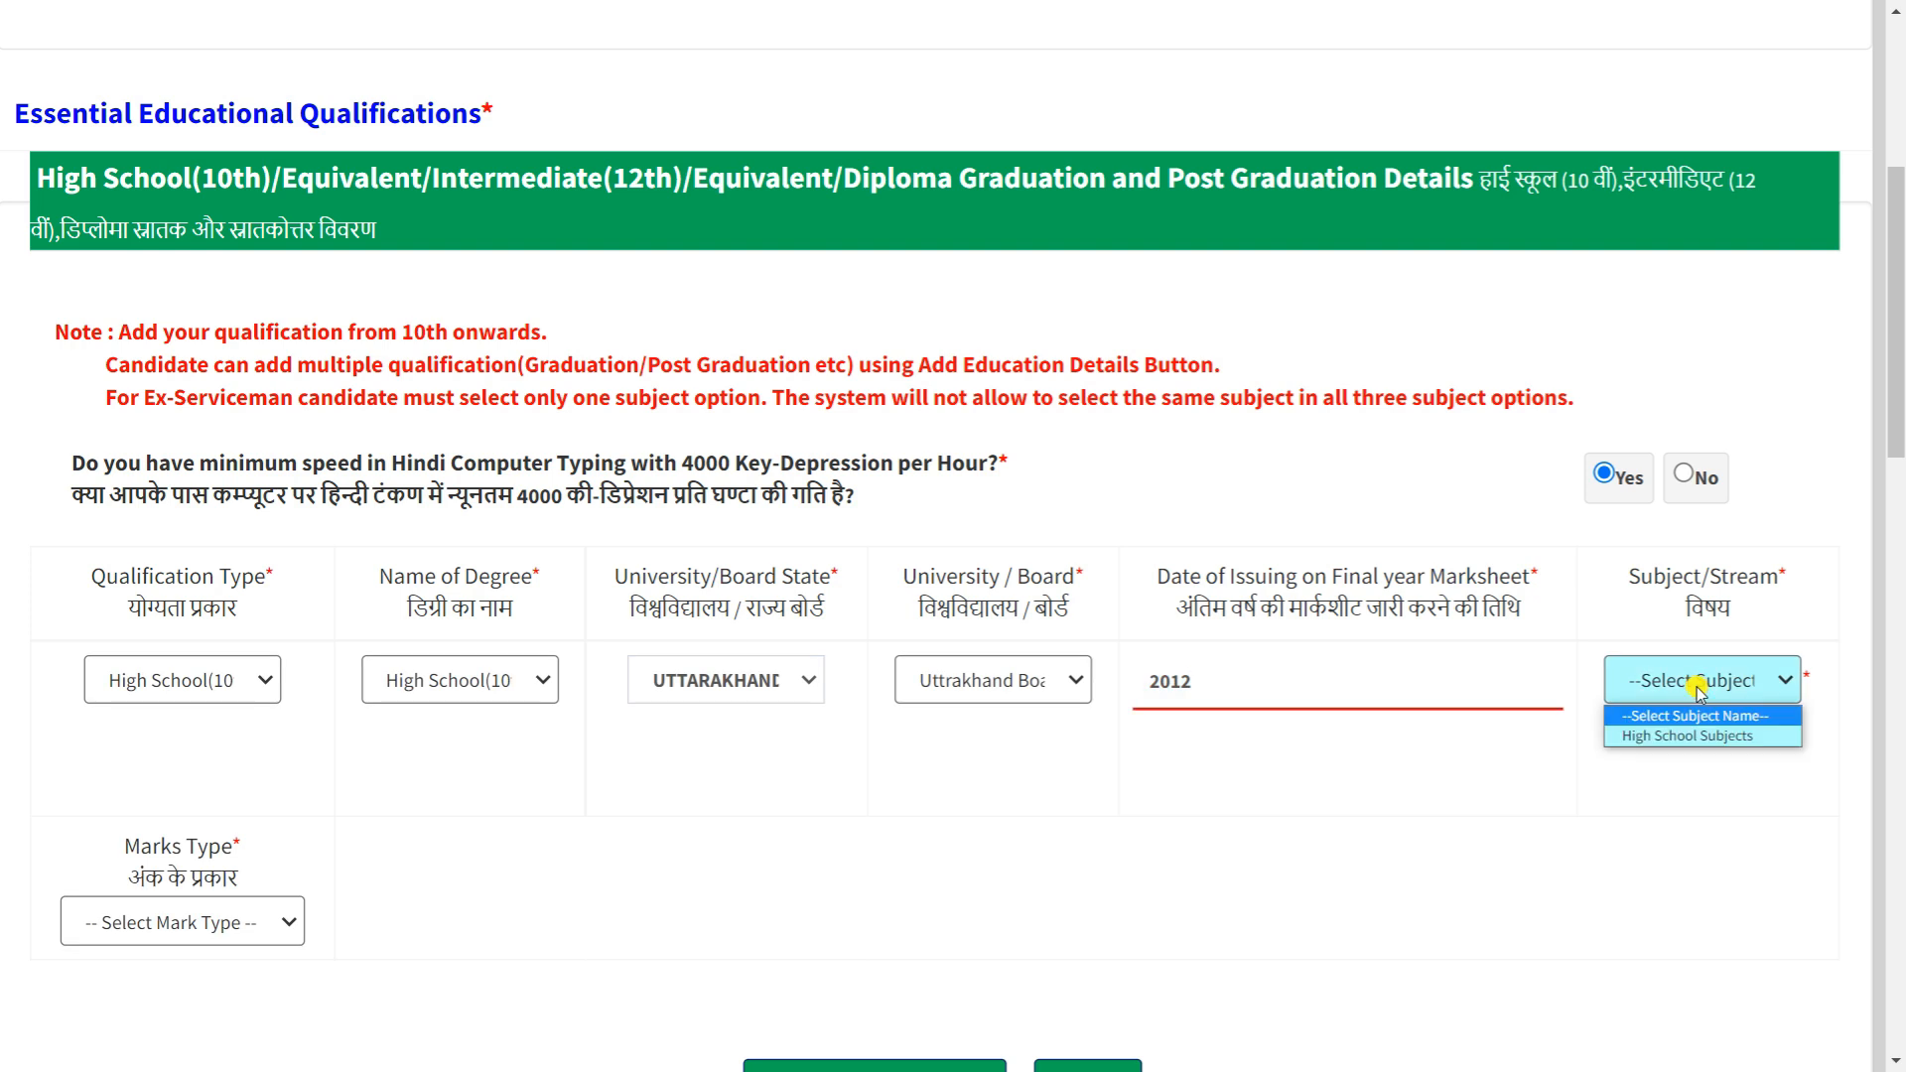
{"action": "left_click", "coordinate": [1685, 736]}
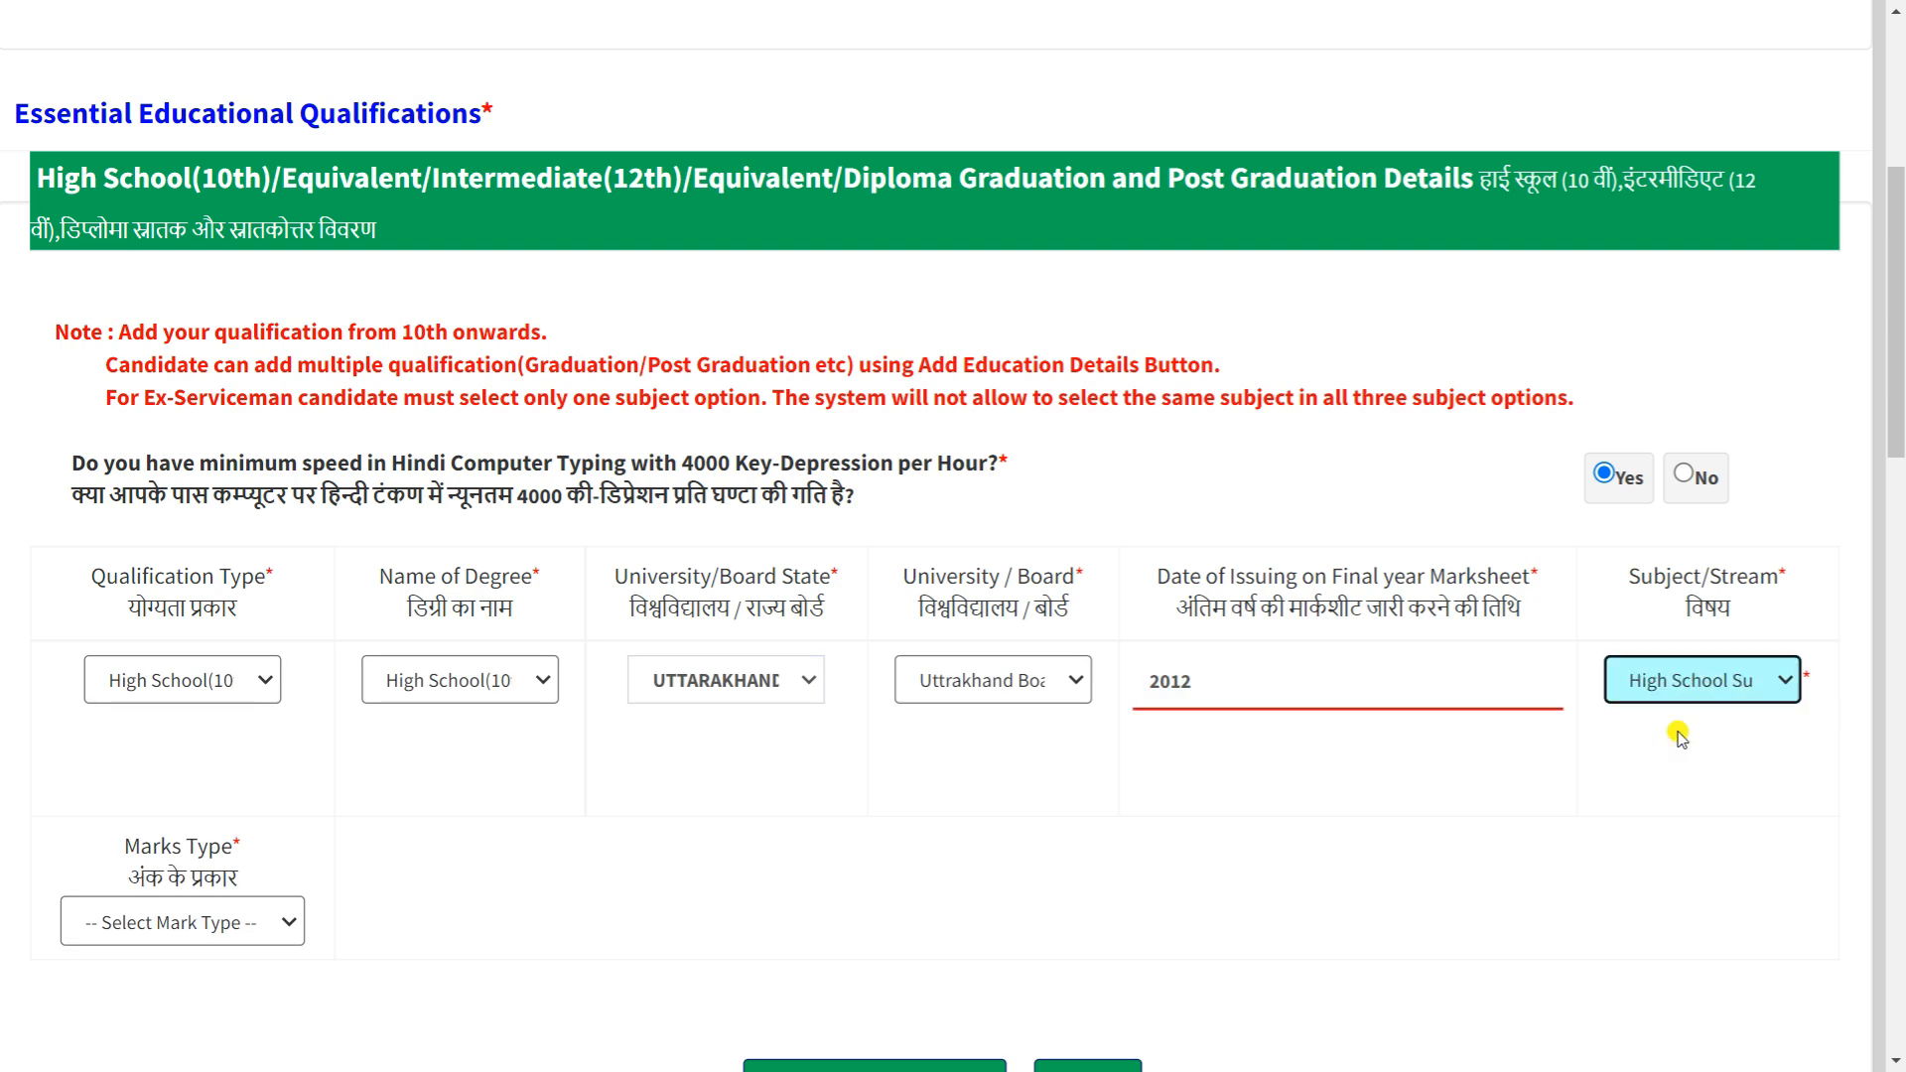
Set the marks type to Marks and enter 350 marks obtained out of a maximum of 500.
{"action": "left_click", "coordinate": [111, 918]}
{"action": "left_click", "coordinate": [140, 978]}
{"action": "left_click", "coordinate": [511, 939]}
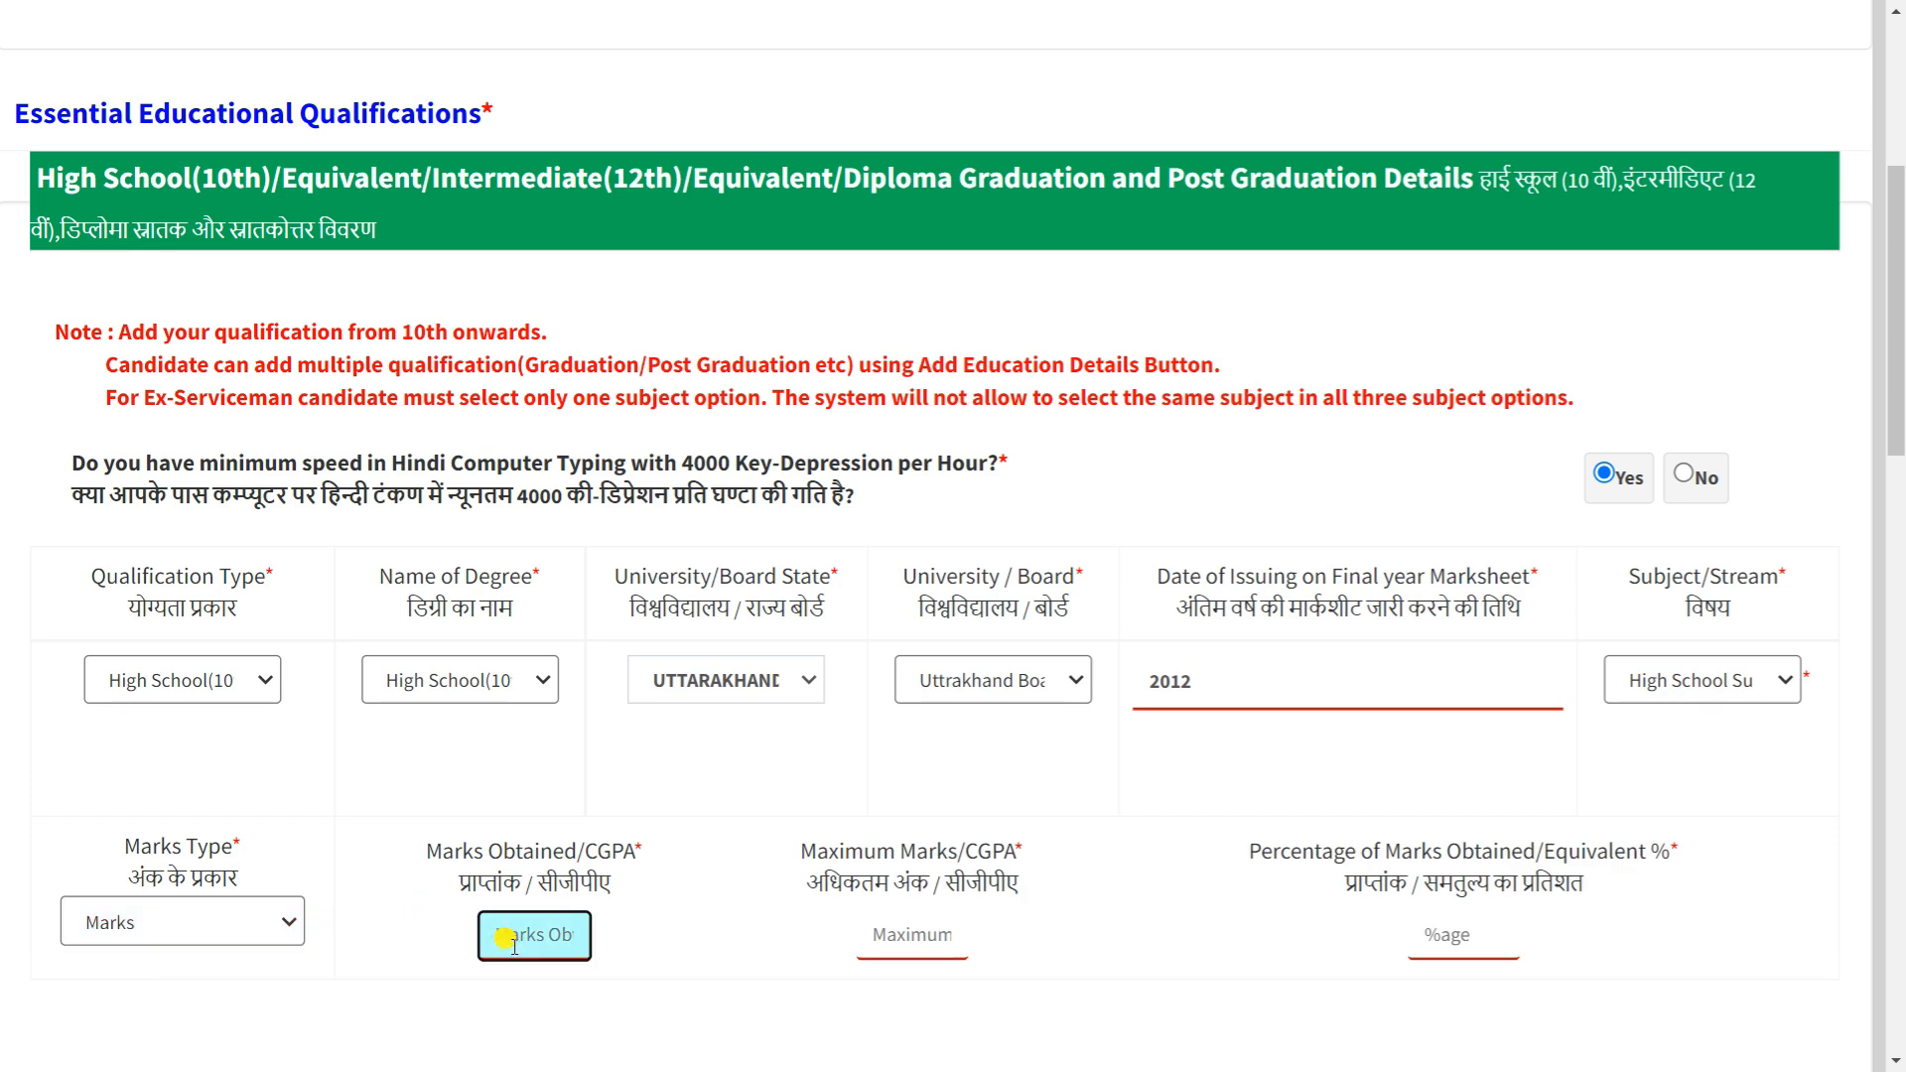
{"action": "type", "text": "350"}
{"action": "left_click", "coordinate": [889, 938]}
{"action": "type", "text": "50"}
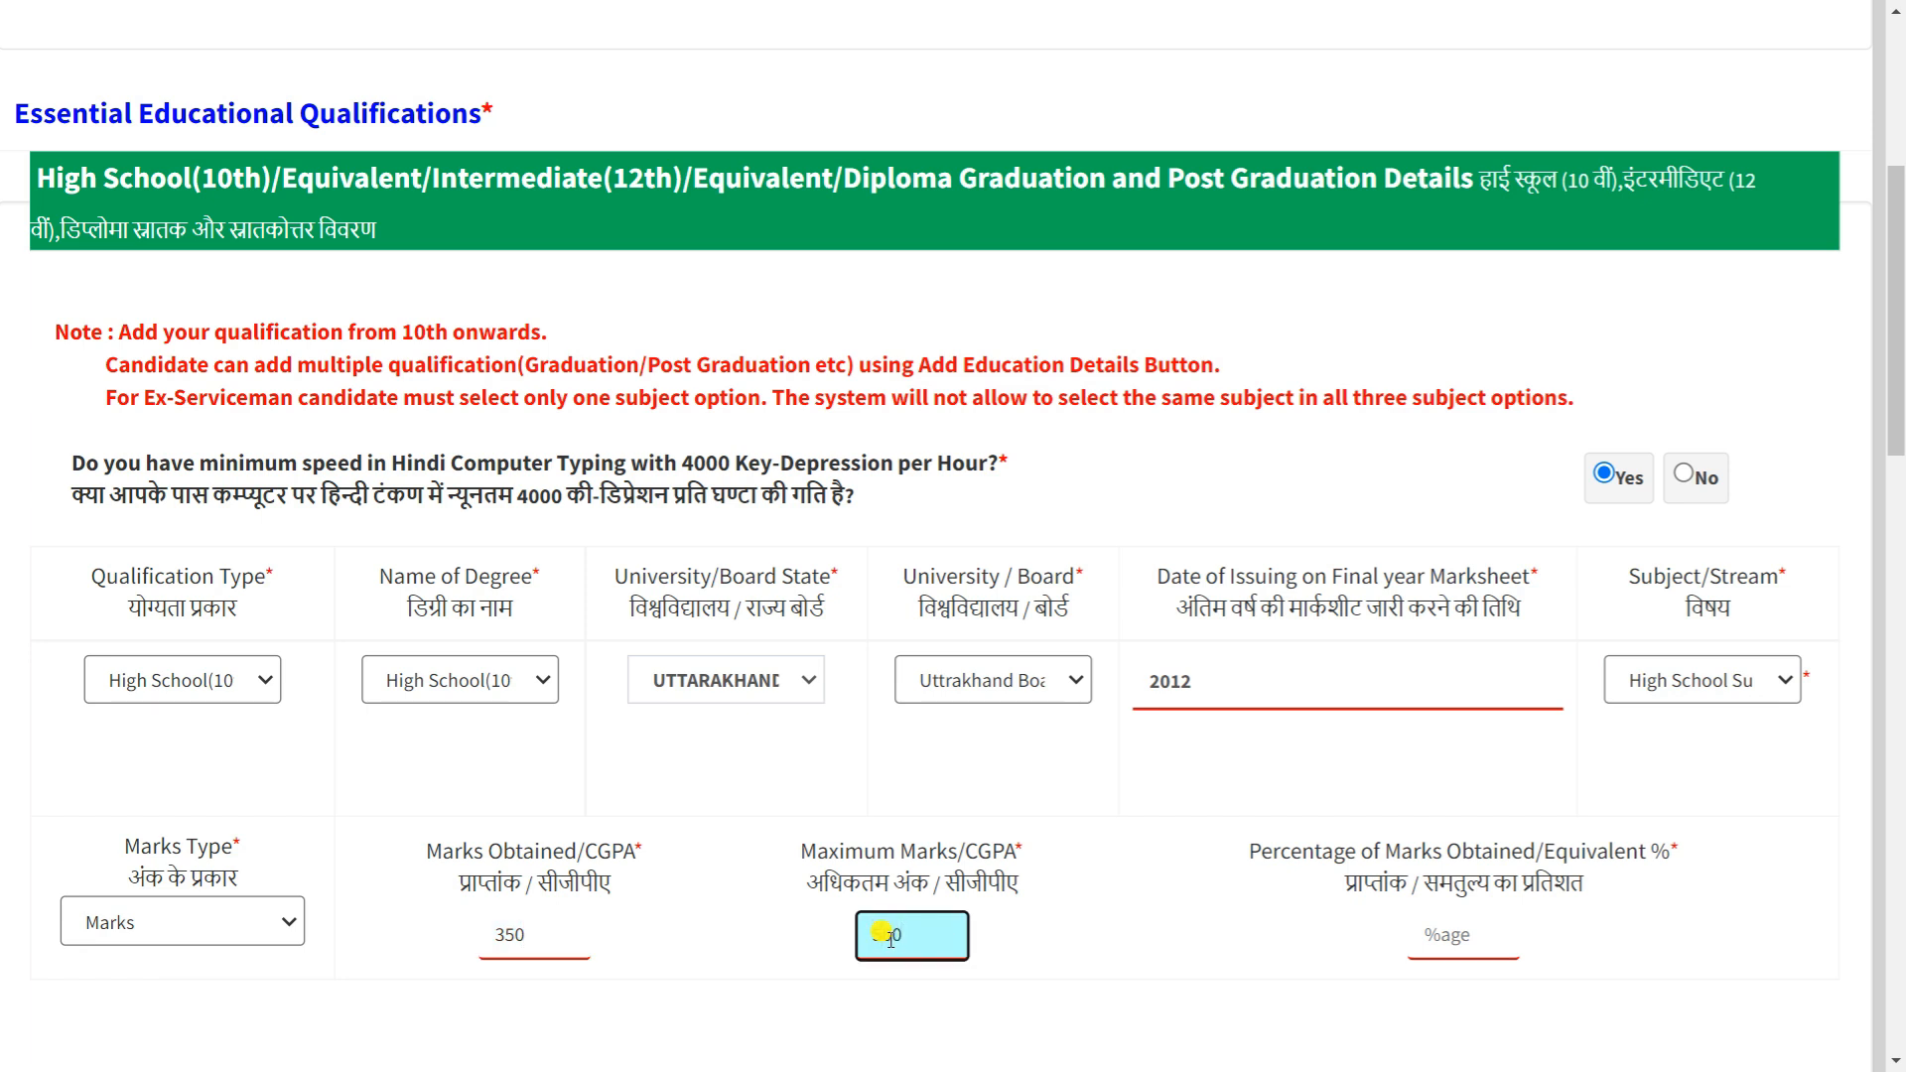
{"action": "left_click", "coordinate": [1414, 931]}
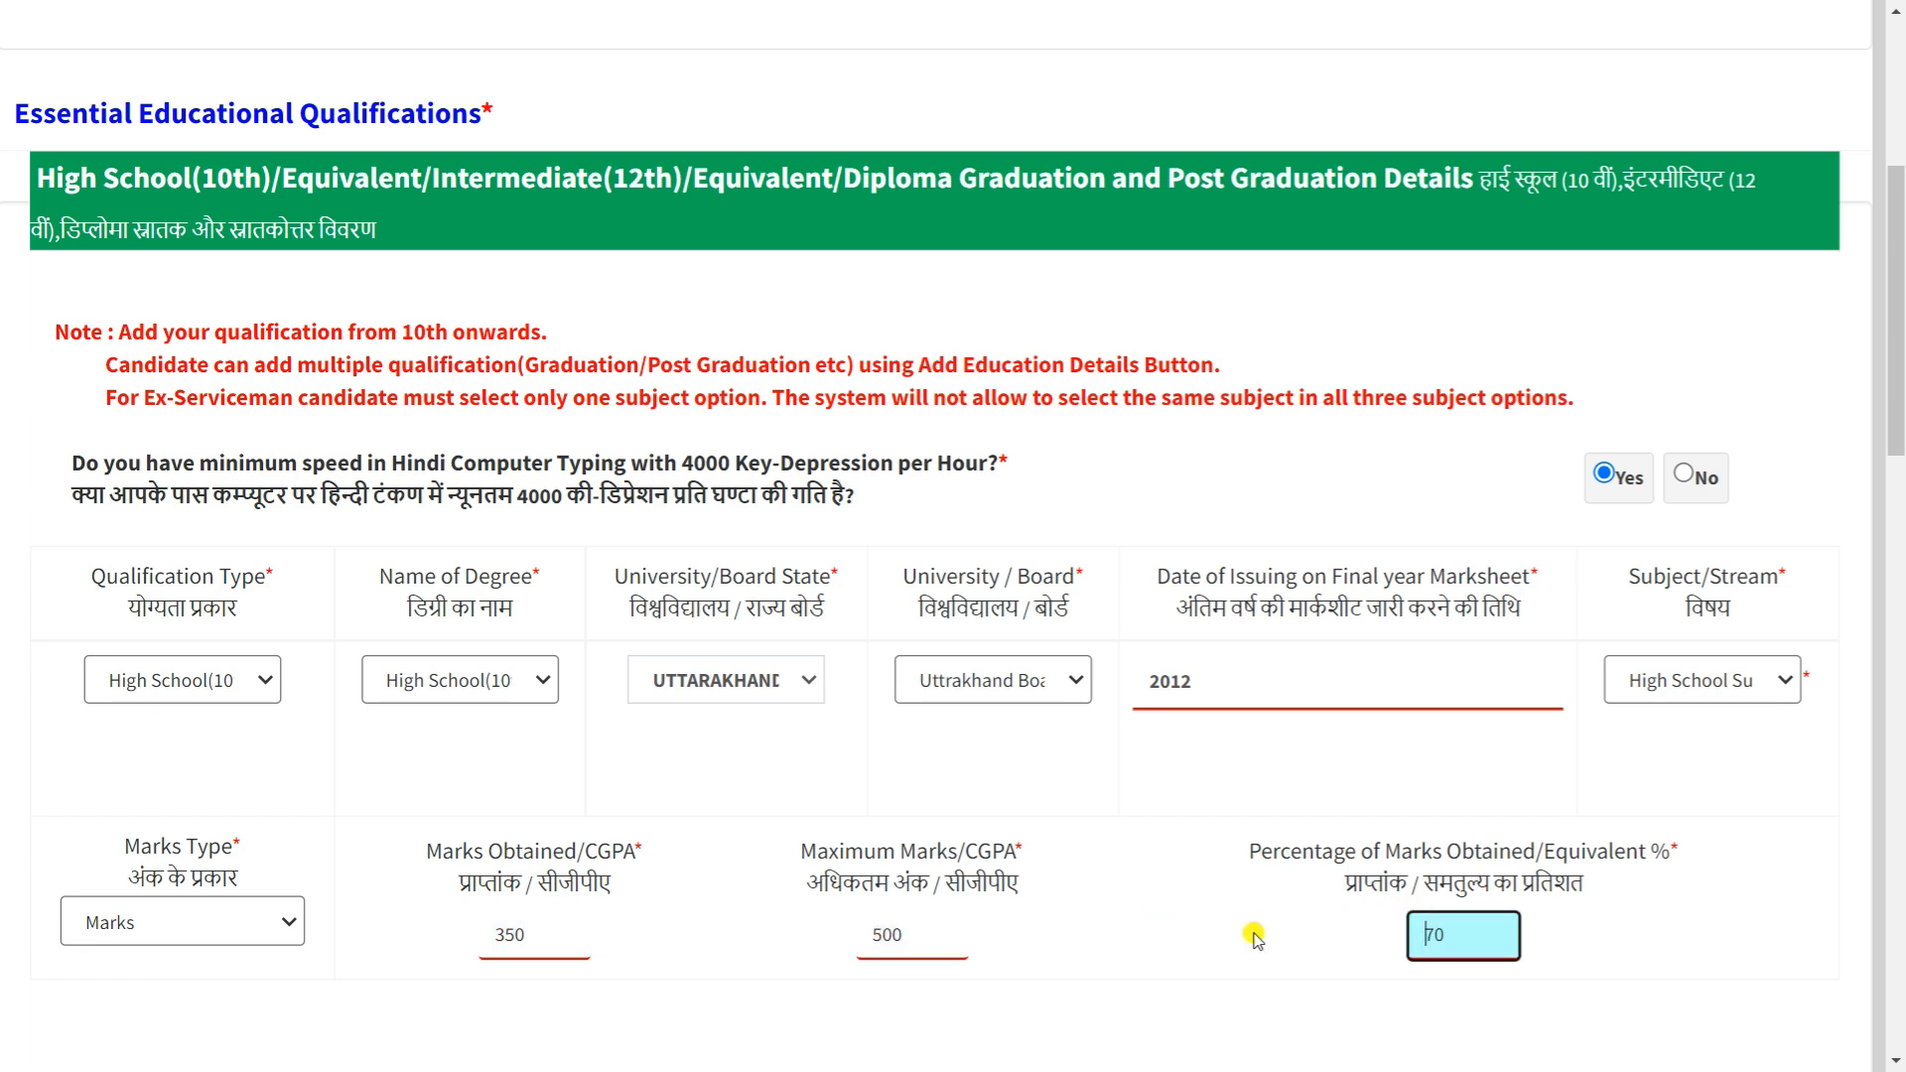
Add the High School record to the education details, and set qualification type and degree name to Intermediate(12th)/Equivalent for a new record.
{"action": "scroll", "coordinate": [1253, 938], "scroll_direction": "down", "scroll_amount": 2}
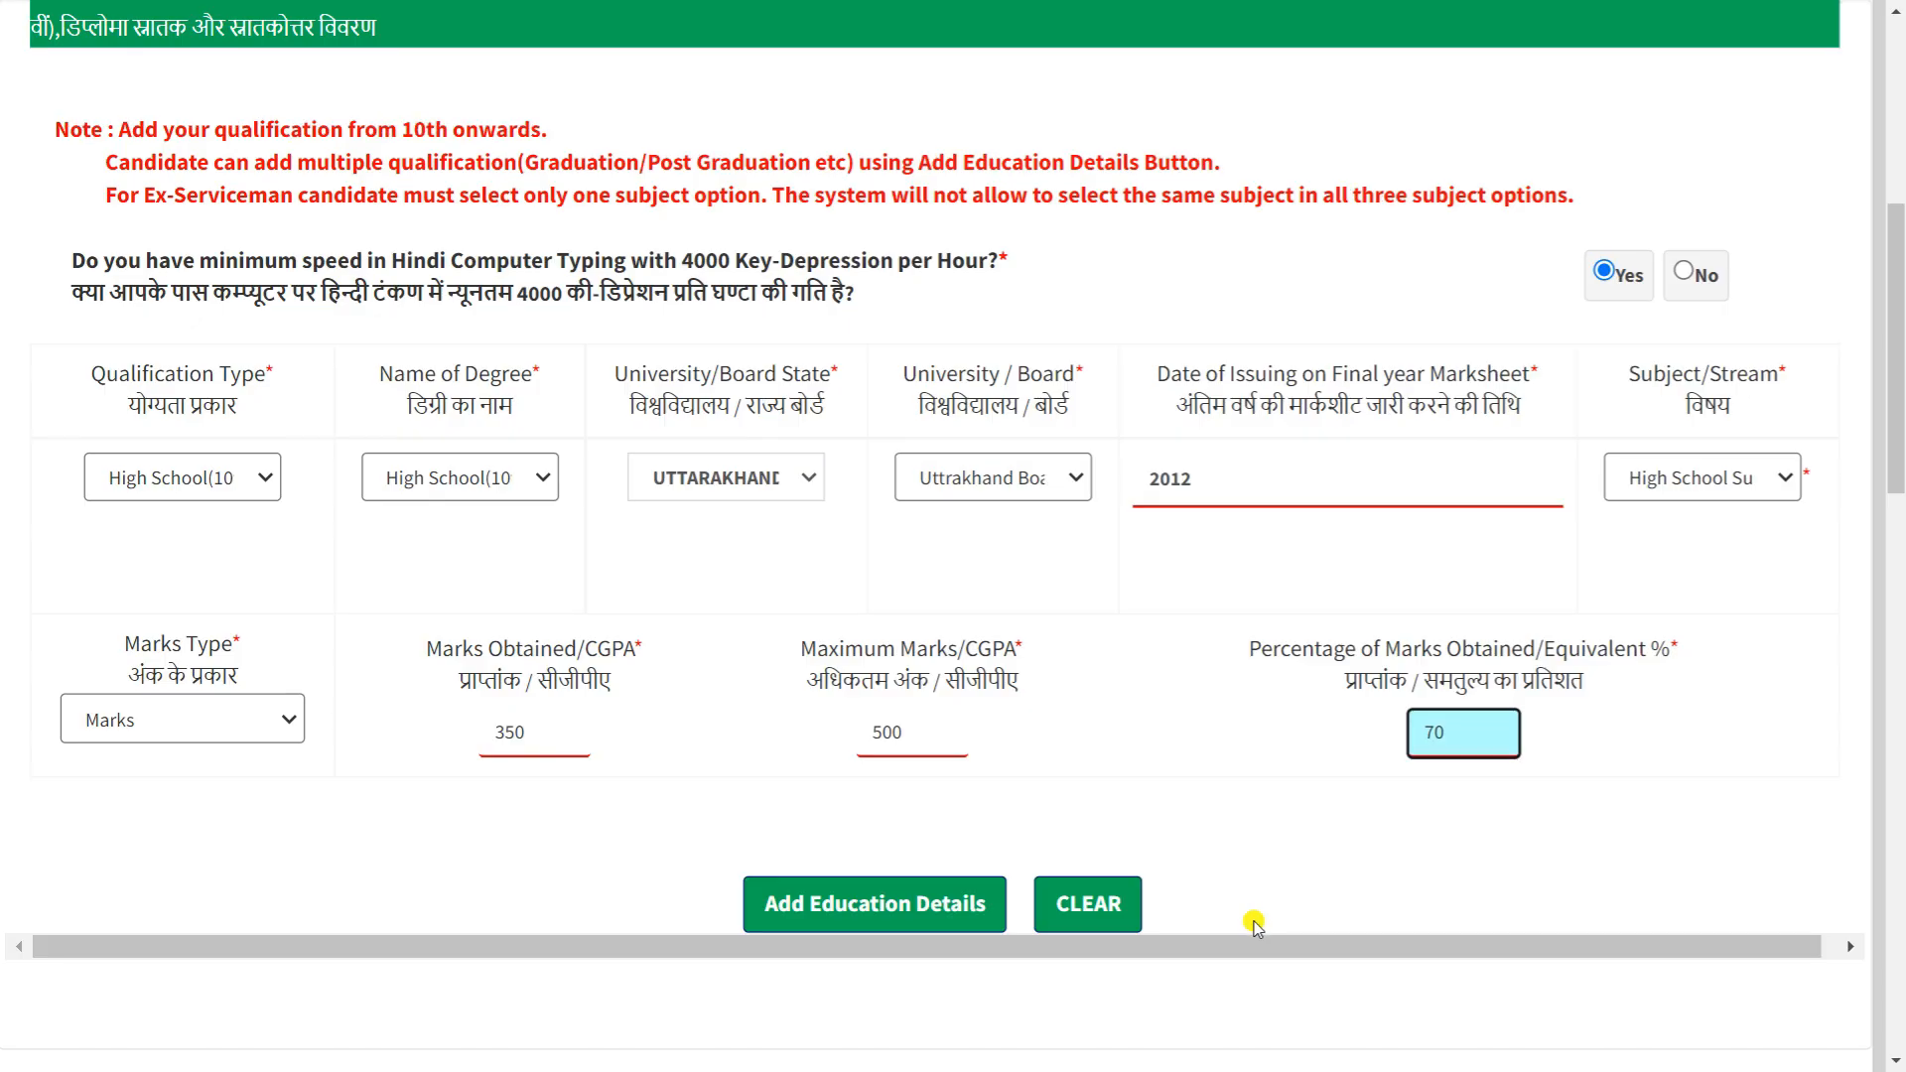
{"action": "left_click", "coordinate": [796, 906]}
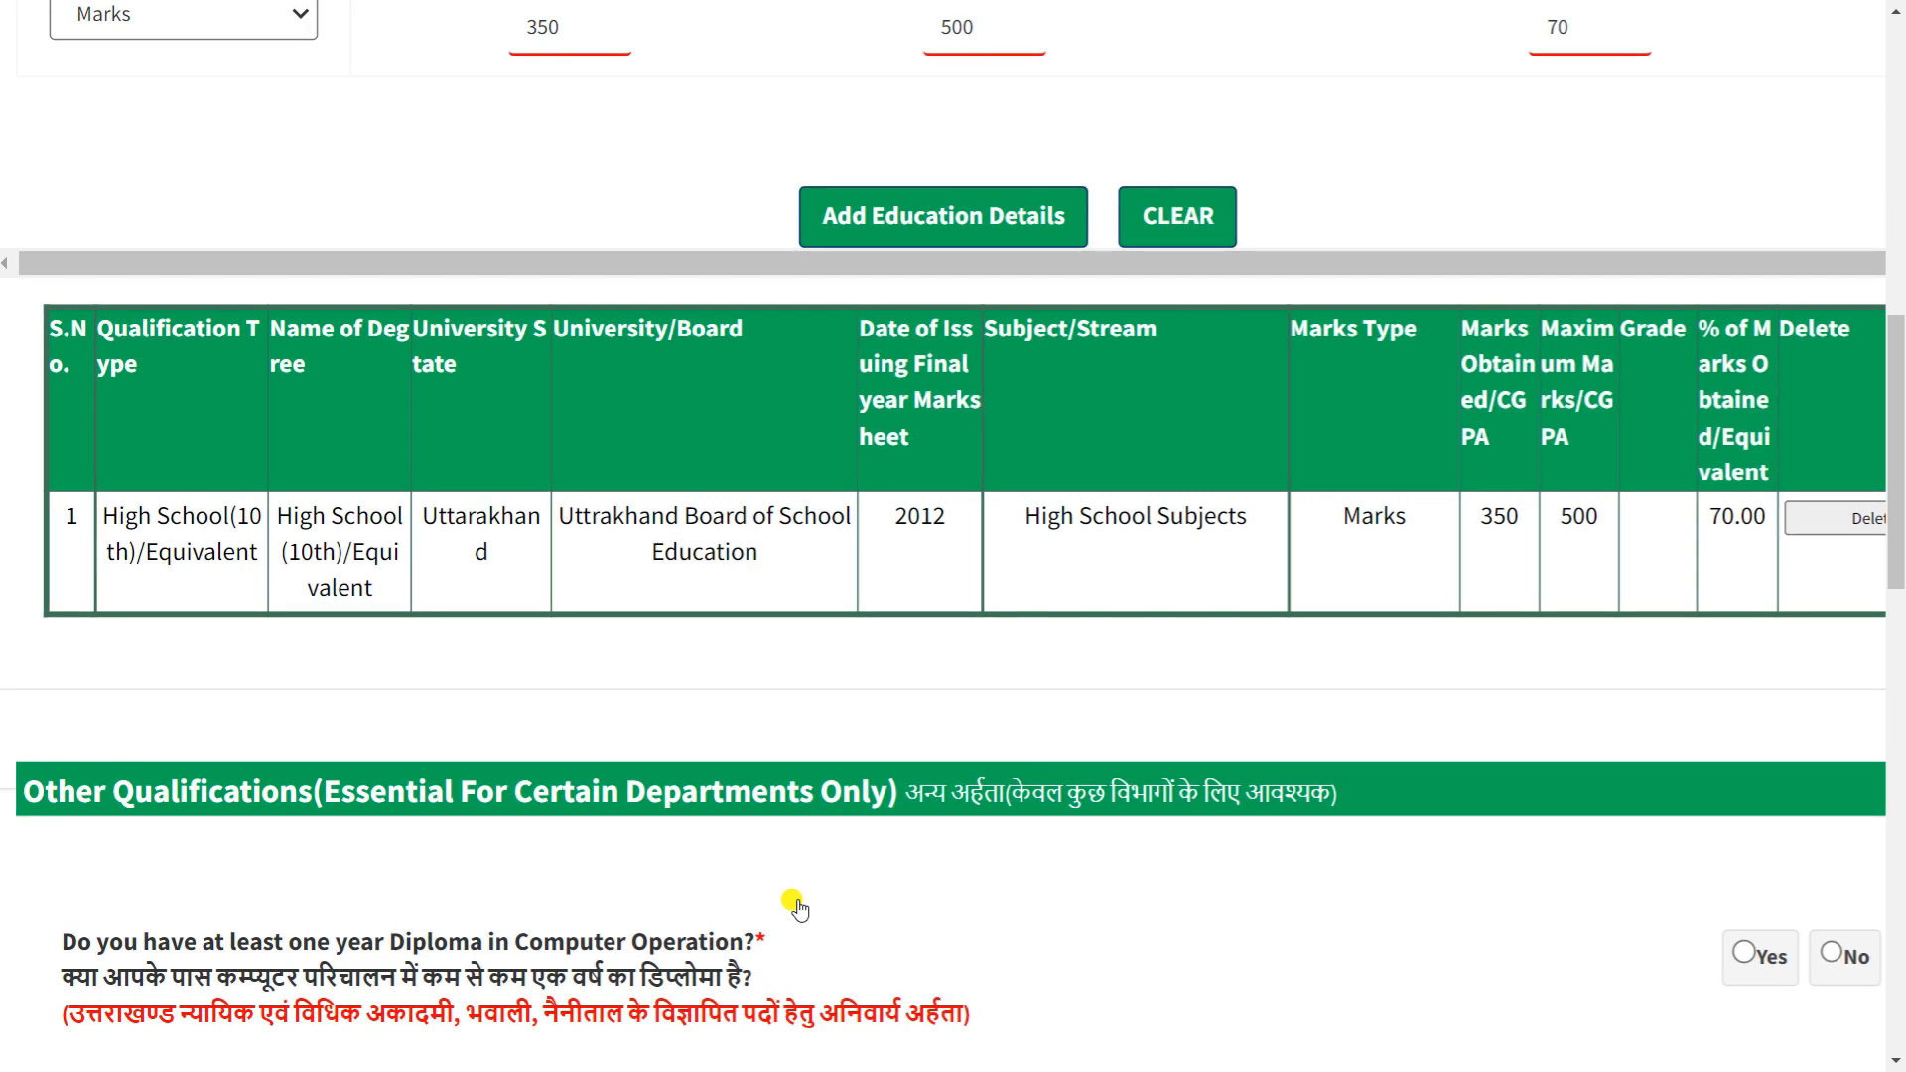
{"action": "scroll", "coordinate": [854, 600], "scroll_direction": "up", "scroll_amount": 3}
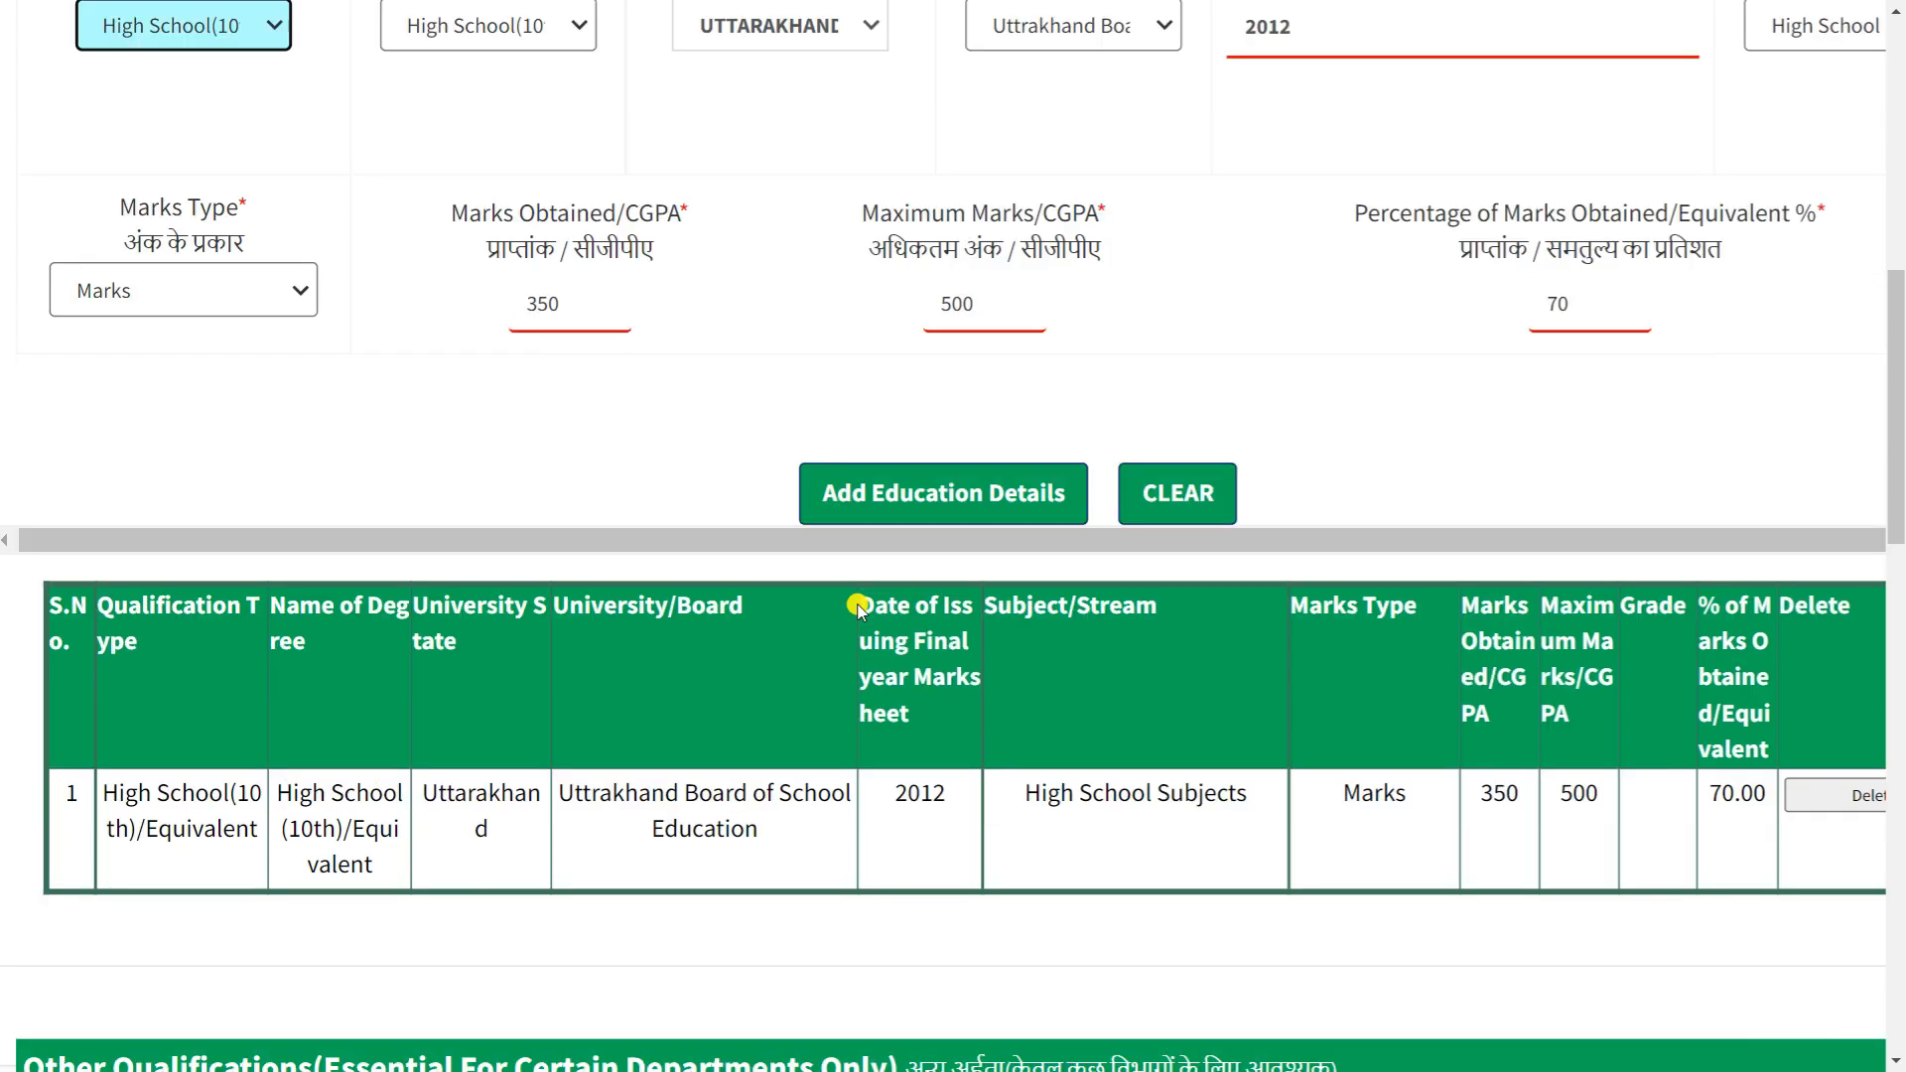
{"action": "scroll", "coordinate": [859, 608], "scroll_direction": "up", "scroll_amount": 4}
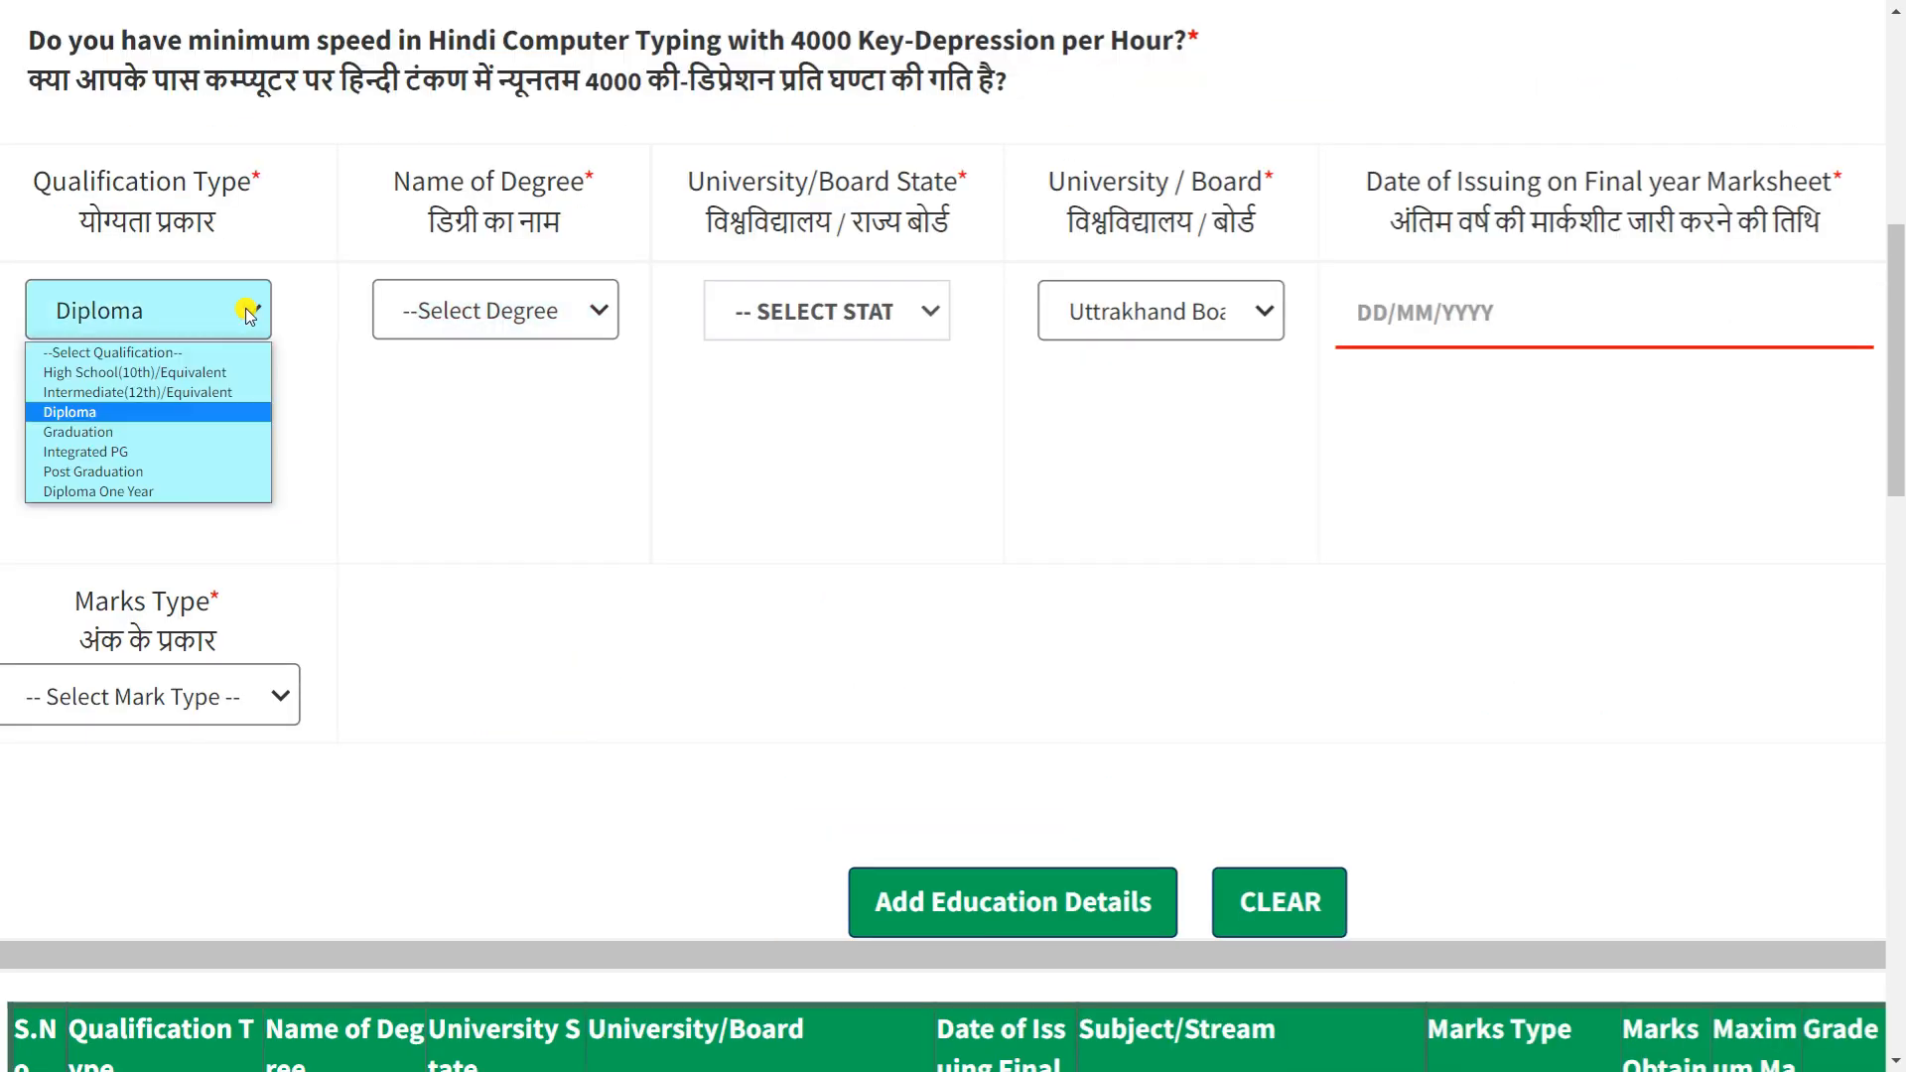
{"action": "left_click", "coordinate": [241, 391]}
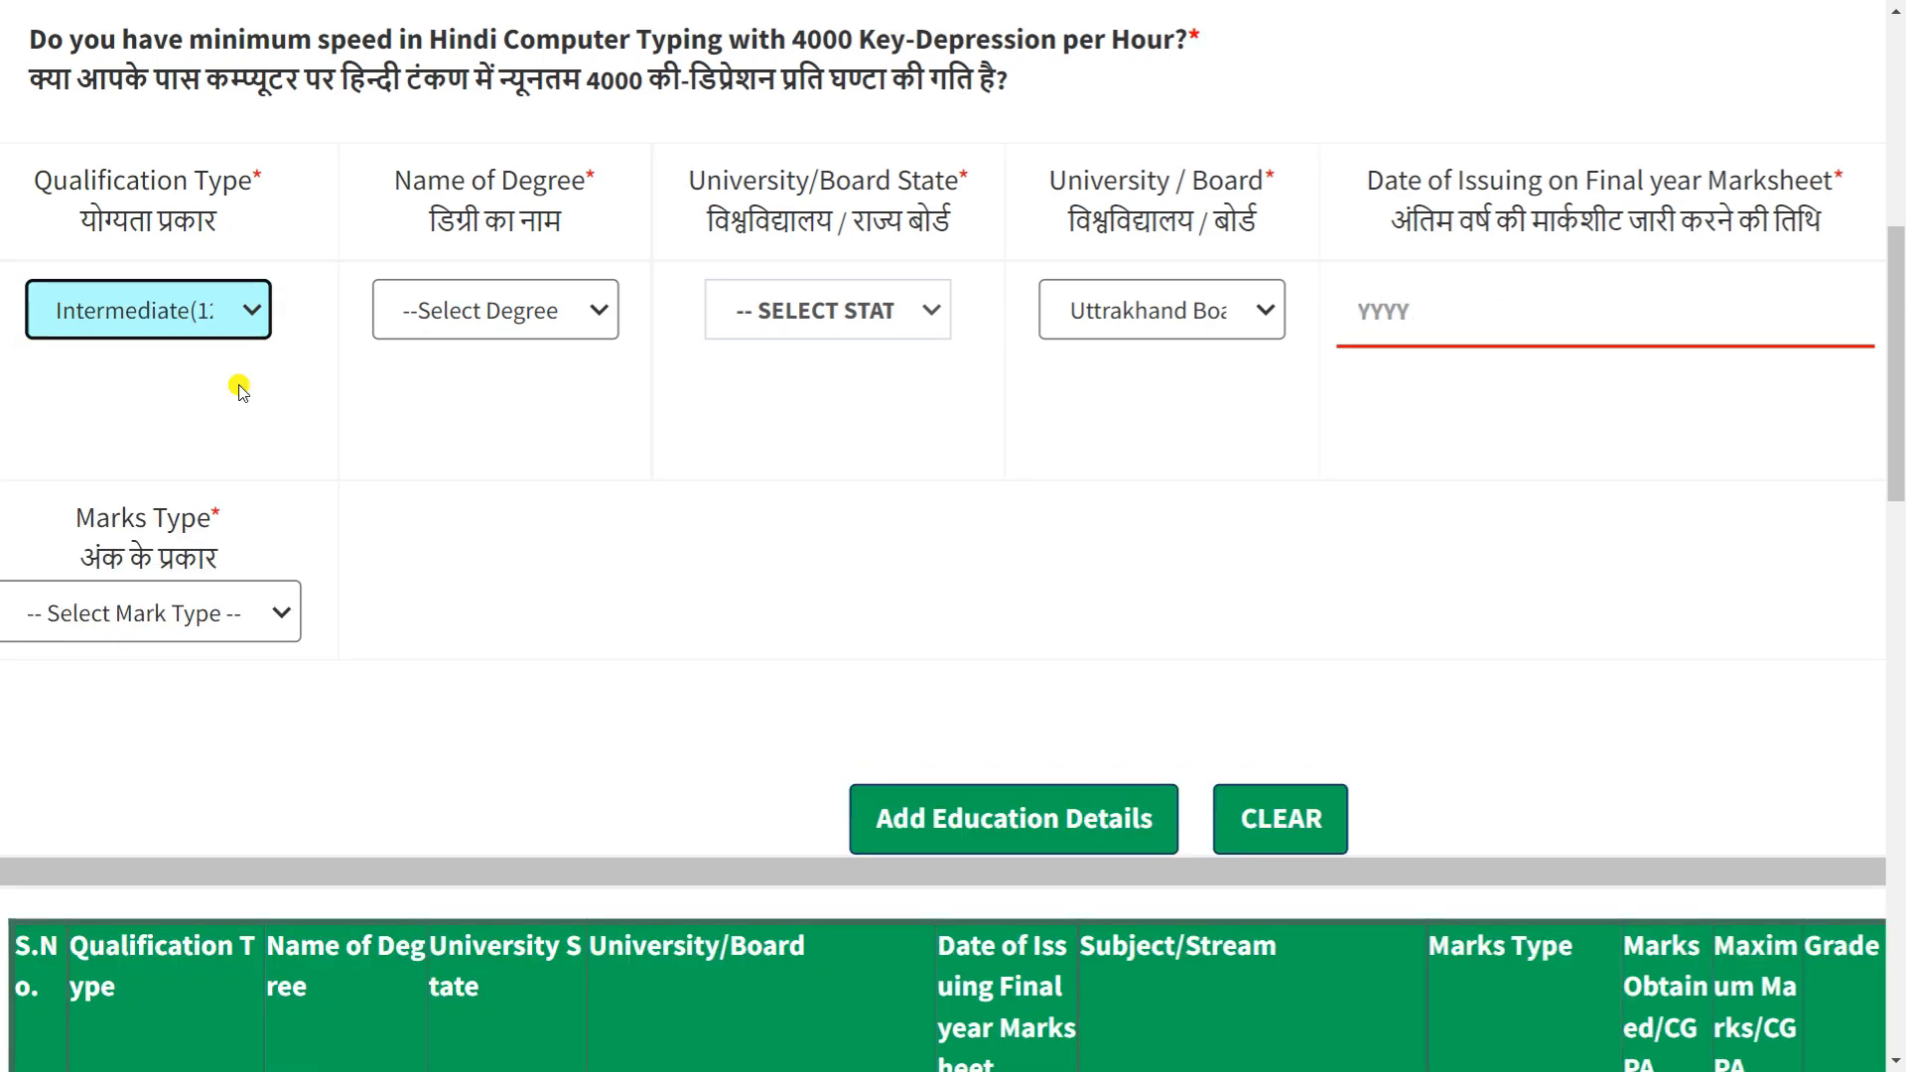
{"action": "left_click", "coordinate": [527, 310]}
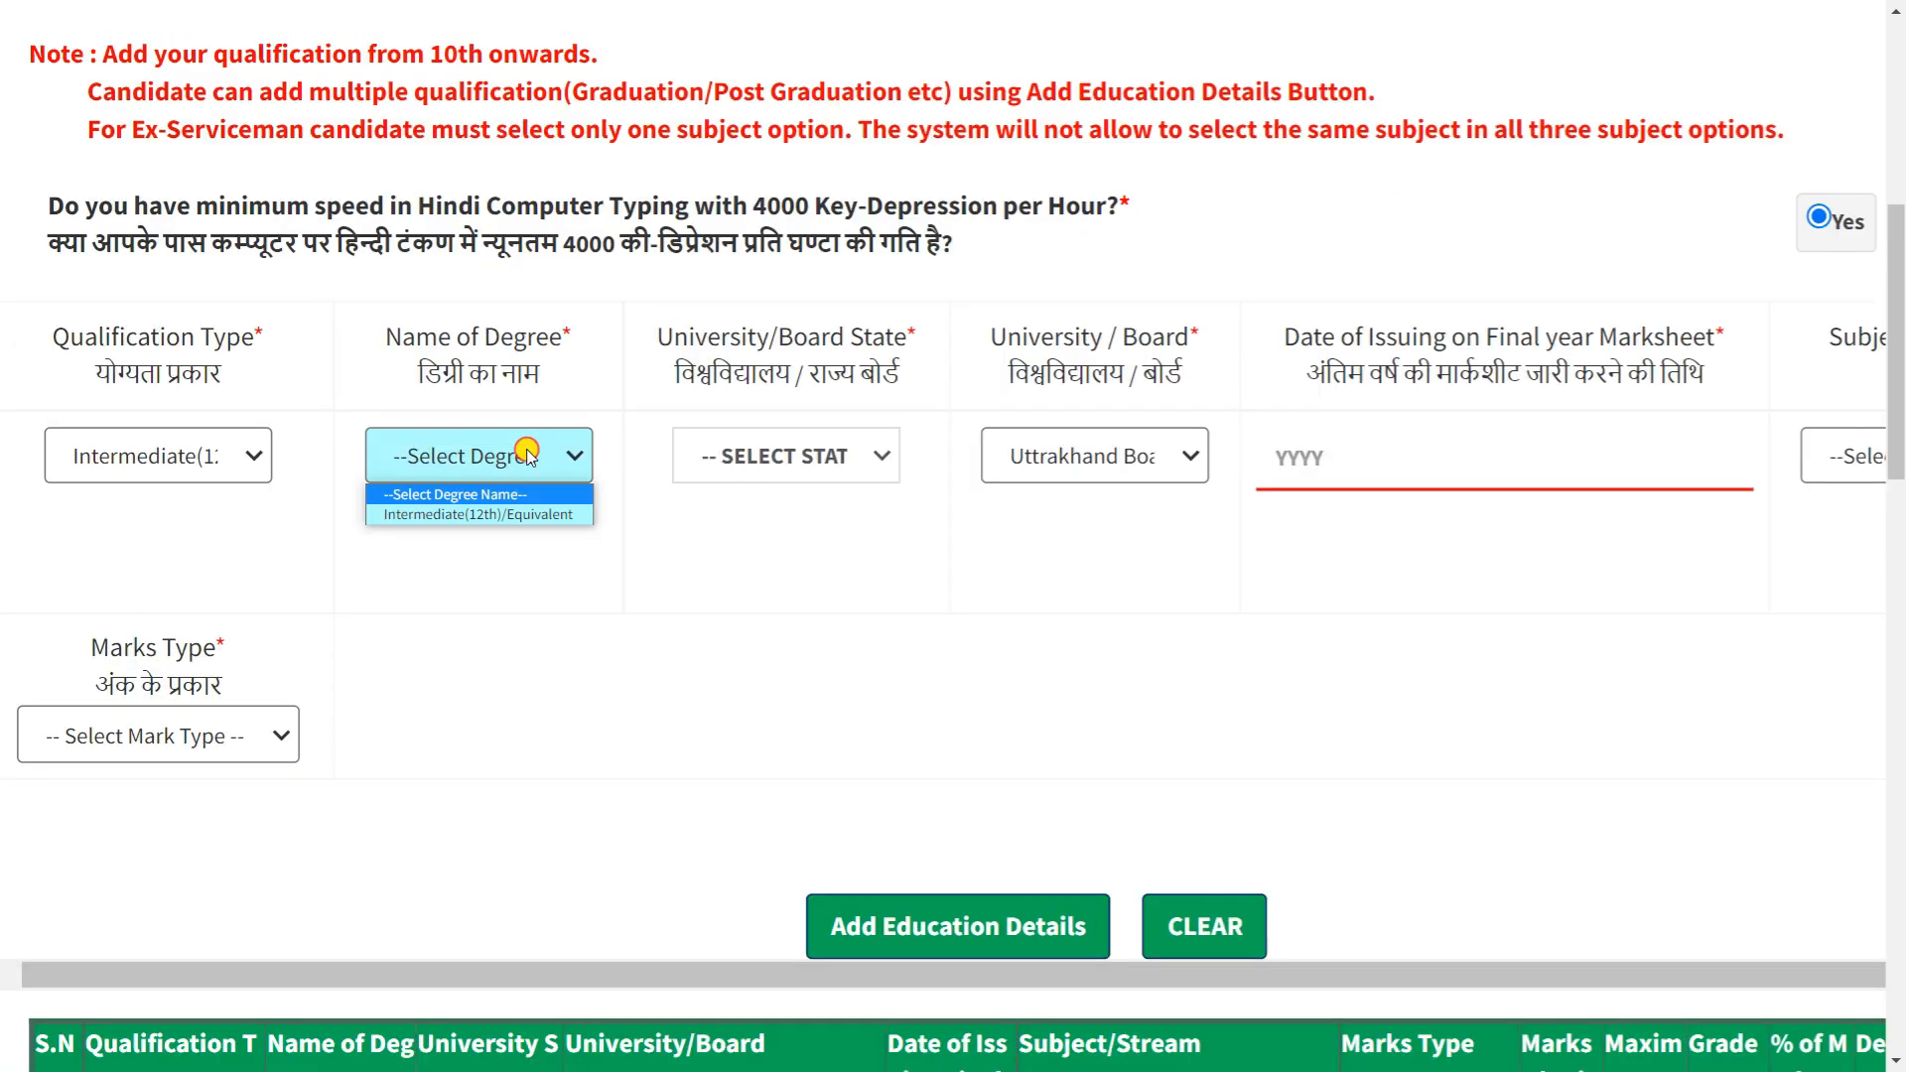
{"action": "left_click", "coordinate": [527, 510]}
Set the Intermediate qualification's board state to Uttarakhand, with Uttrakhand Board of School Education as the board.
{"action": "left_click", "coordinate": [787, 455]}
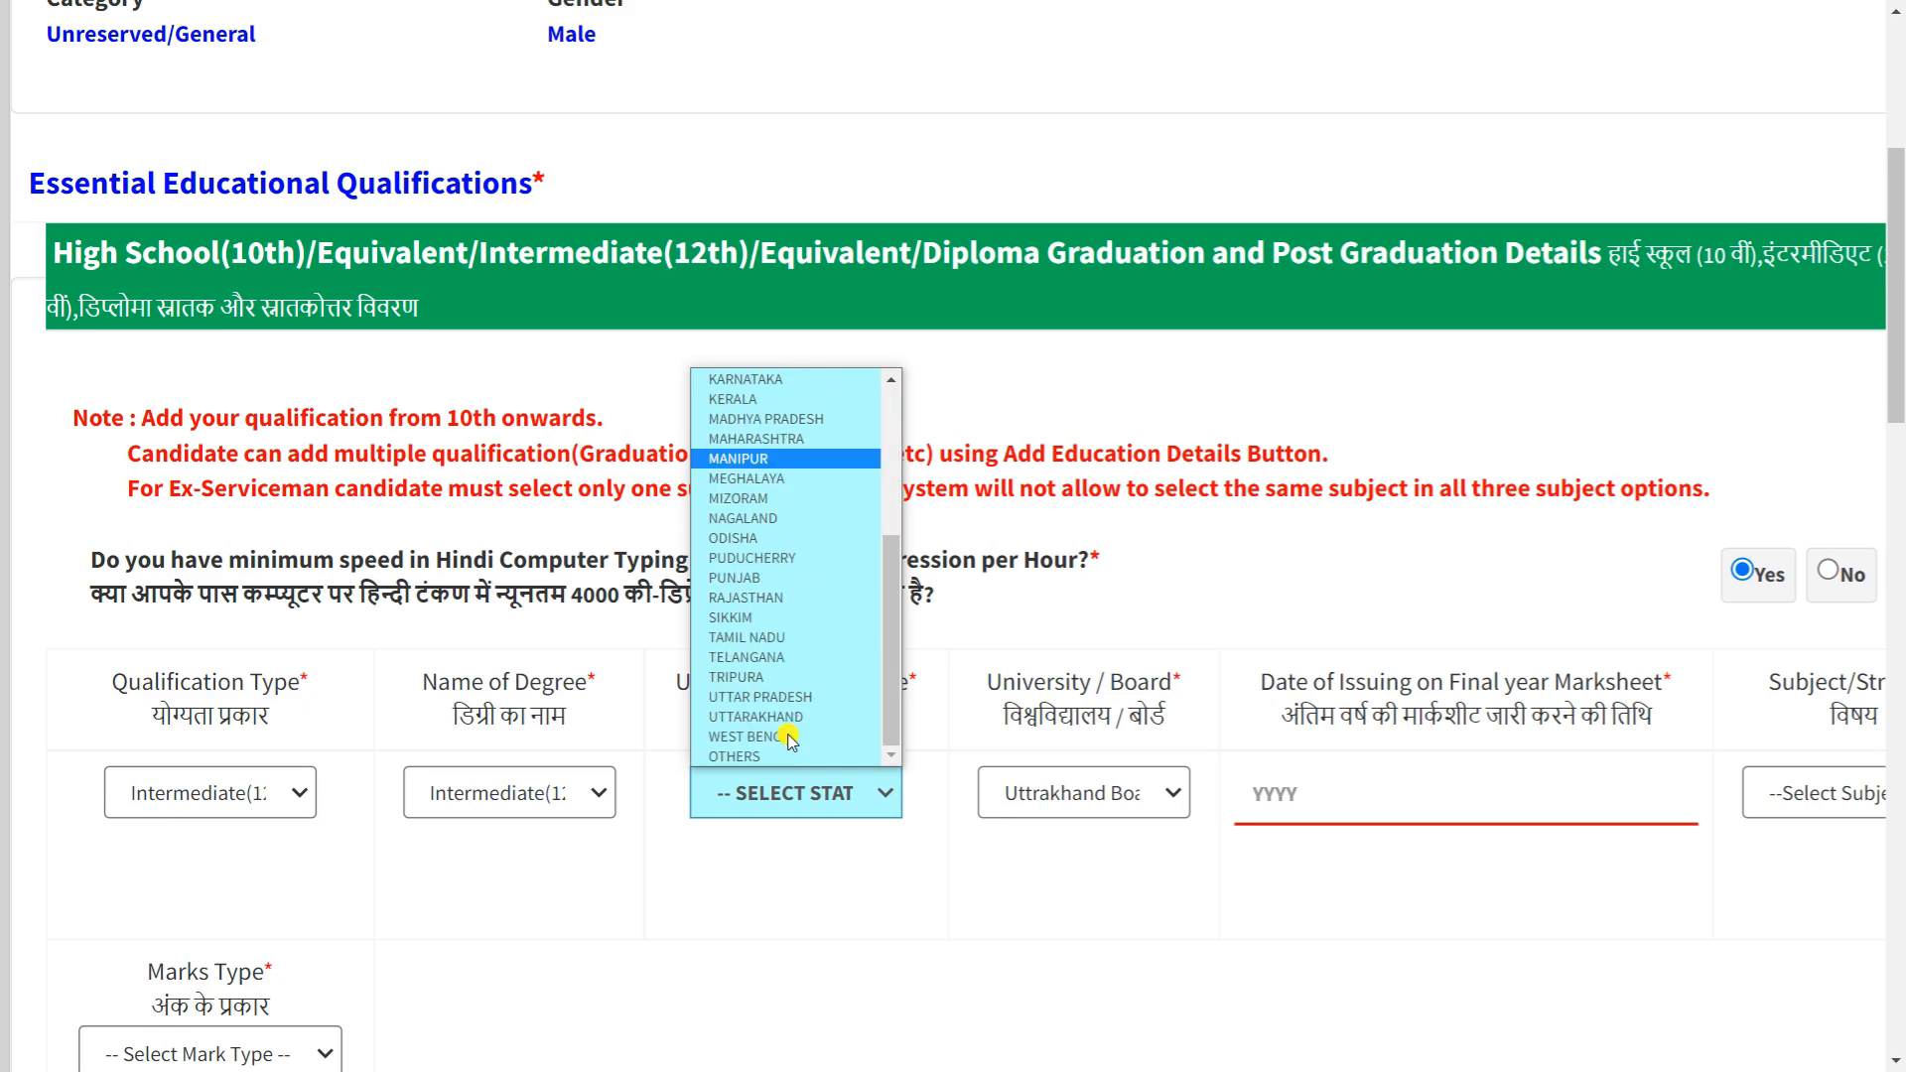
{"action": "left_click", "coordinate": [756, 717]}
{"action": "left_click", "coordinate": [1080, 575]}
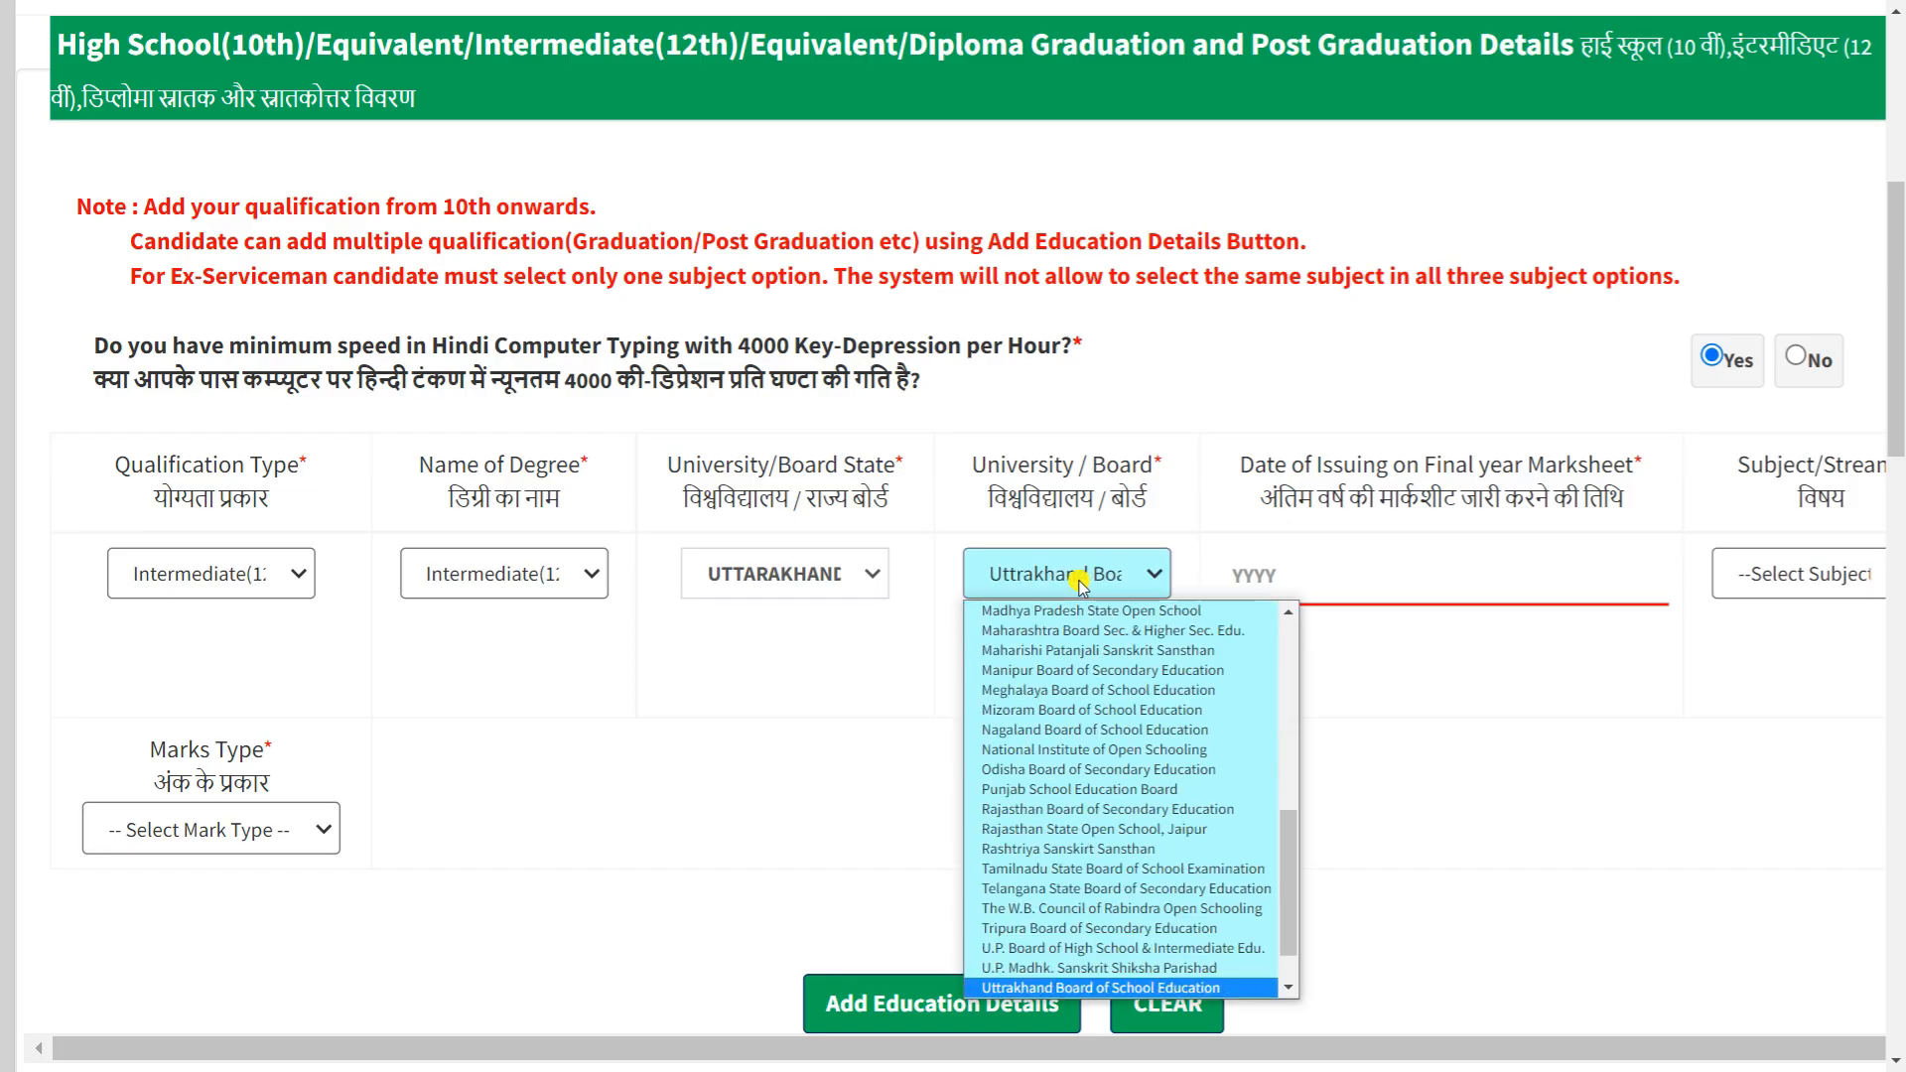
{"action": "left_click", "coordinate": [1080, 582]}
Enter 2014 as the Intermediate marksheet's issuing year and choose Science as the subject.
{"action": "left_click", "coordinate": [1294, 574]}
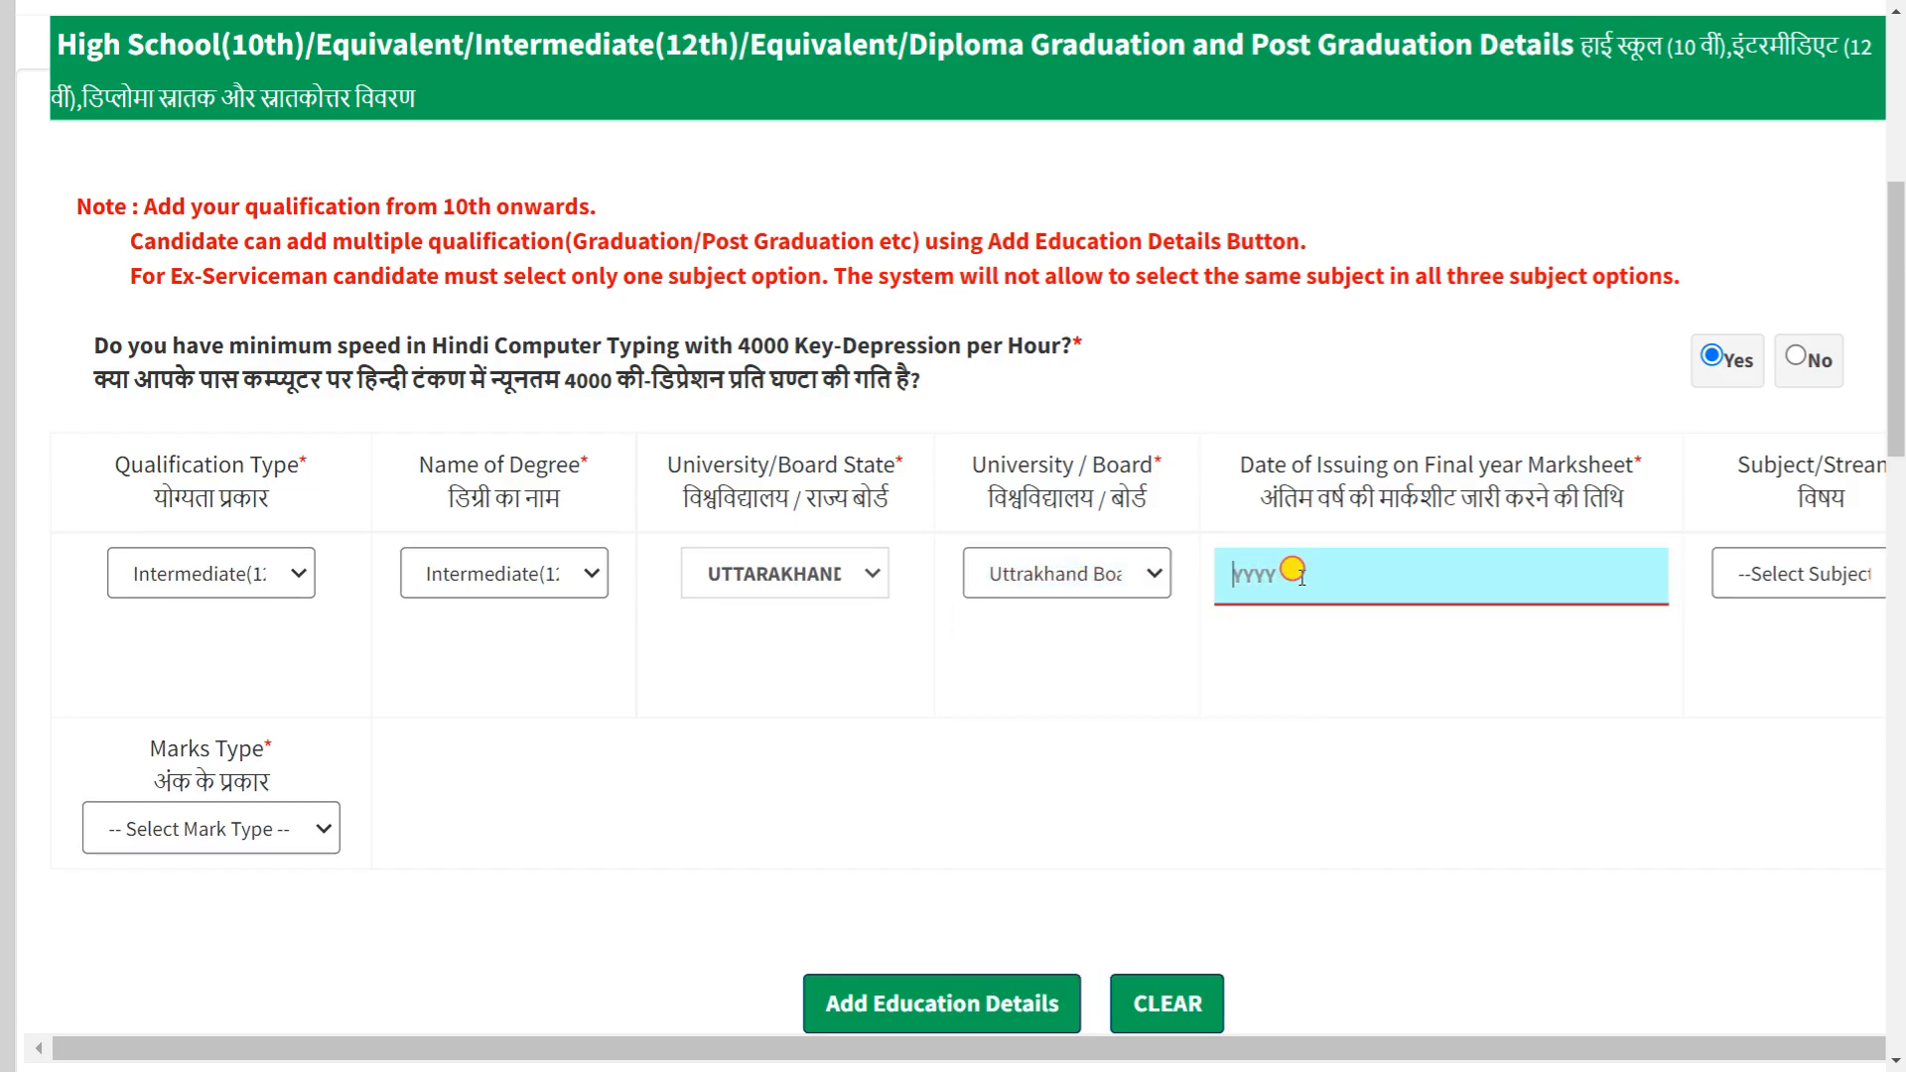
{"action": "type", "text": "2014"}
{"action": "left_click", "coordinate": [1780, 576]}
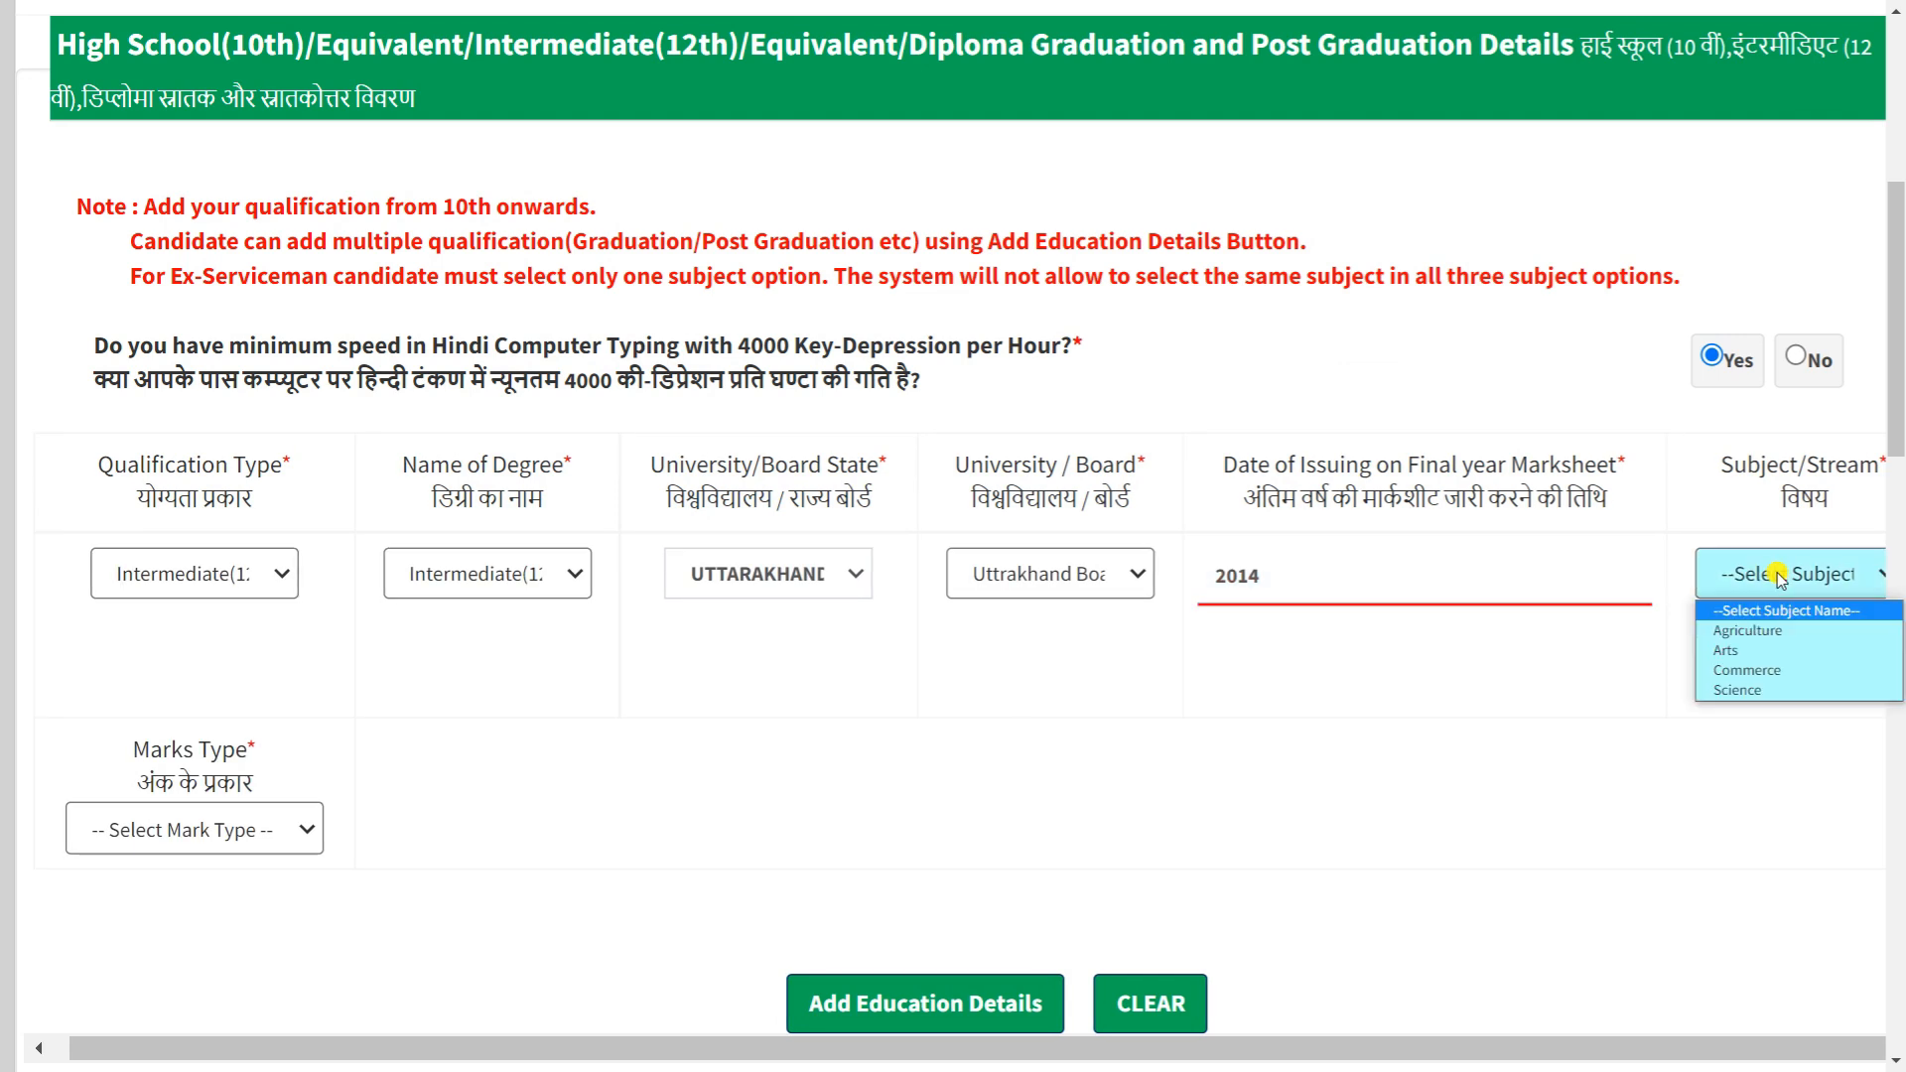
{"action": "left_click", "coordinate": [1773, 692]}
Set the marks type to Marks with 340 obtained out of a maximum of 500, and add the Intermediate record to the education details.
{"action": "left_click", "coordinate": [222, 846]}
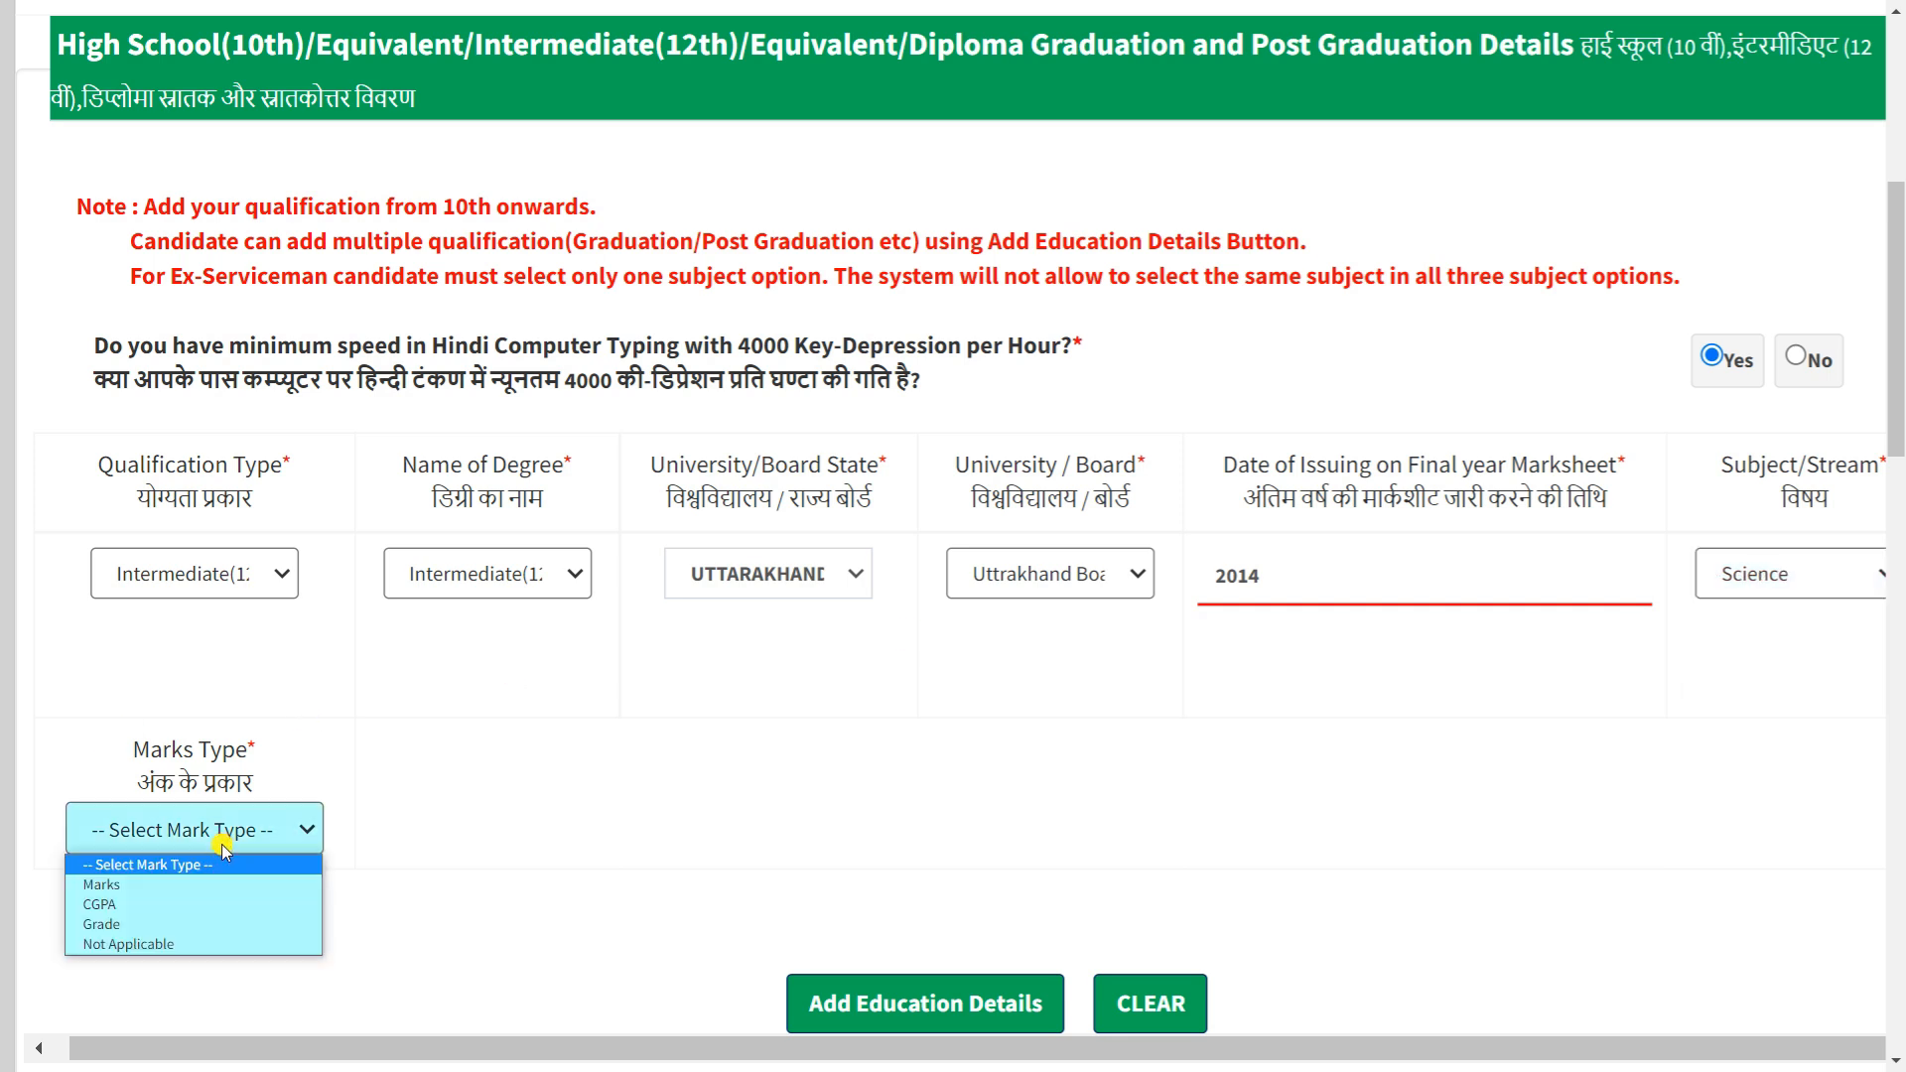
{"action": "left_click", "coordinate": [206, 882]}
{"action": "left_click", "coordinate": [592, 830]}
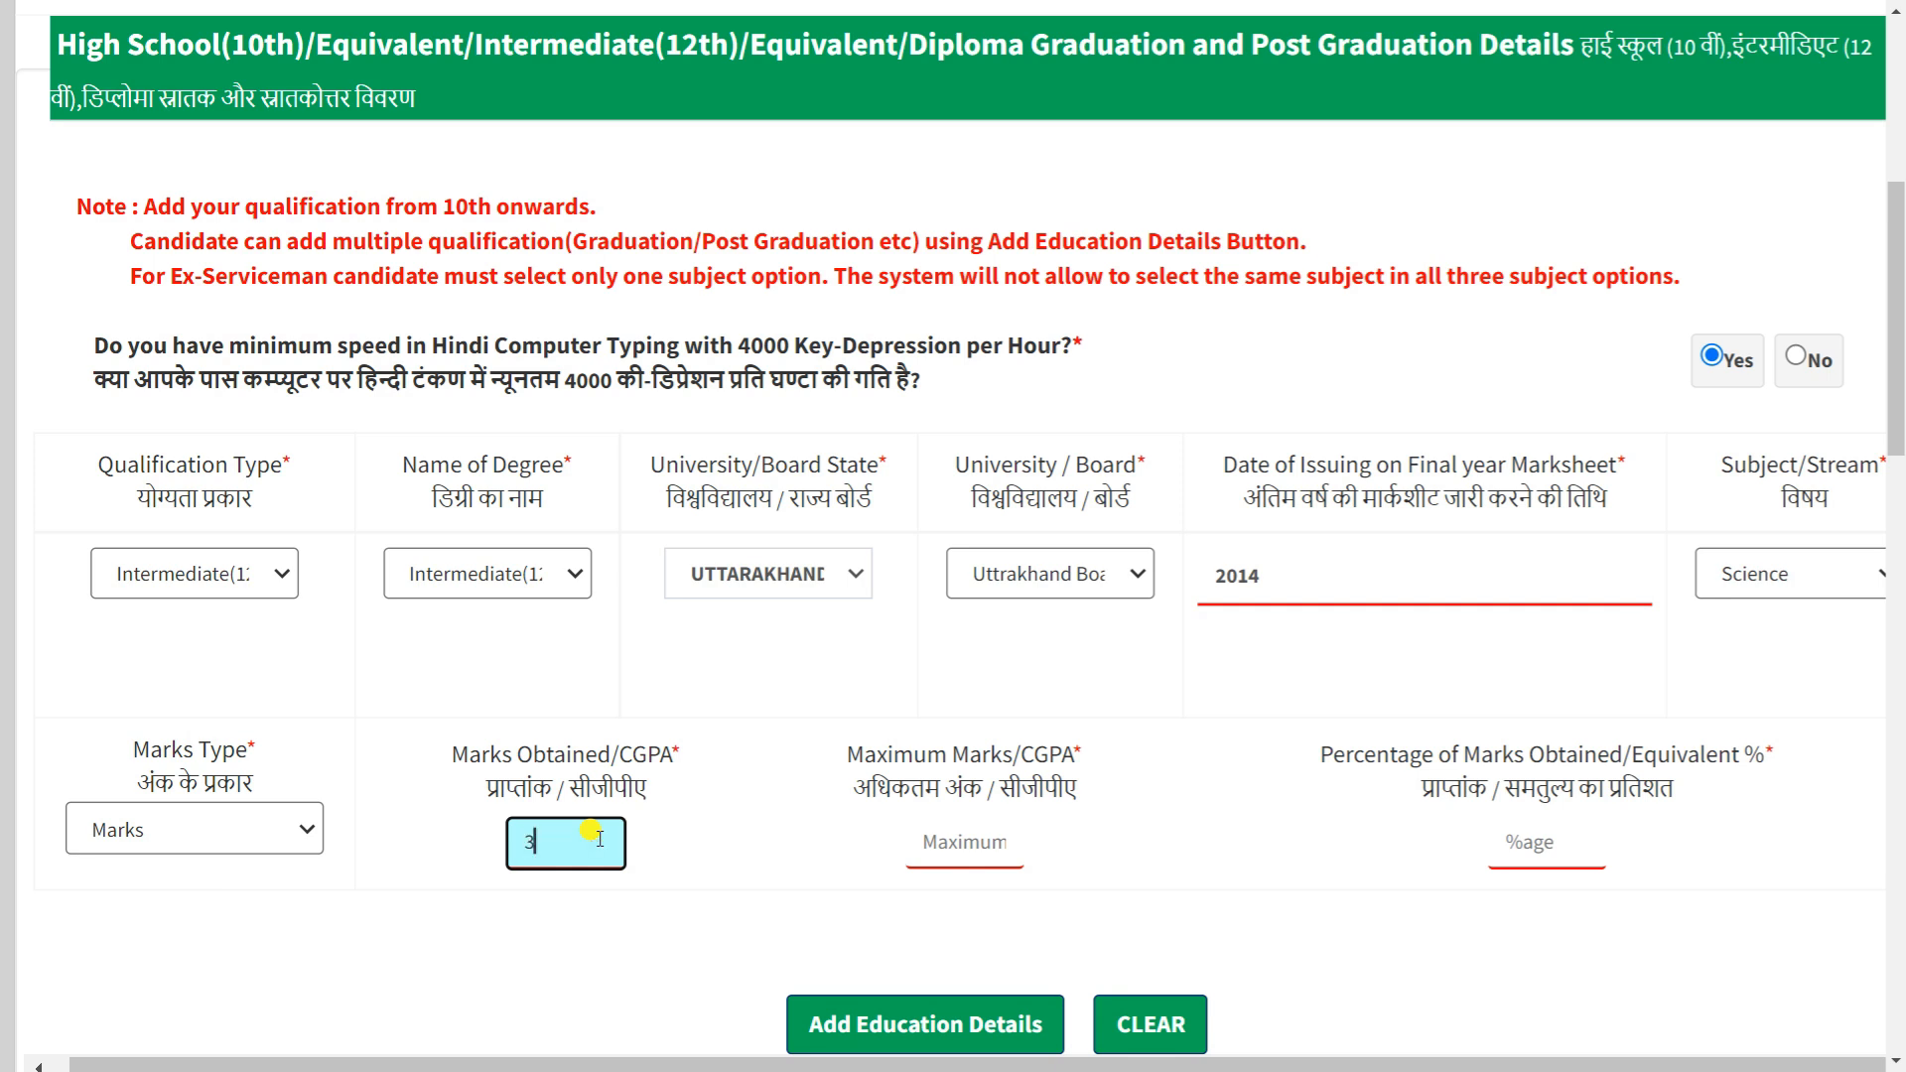
{"action": "left_click", "coordinate": [958, 860]}
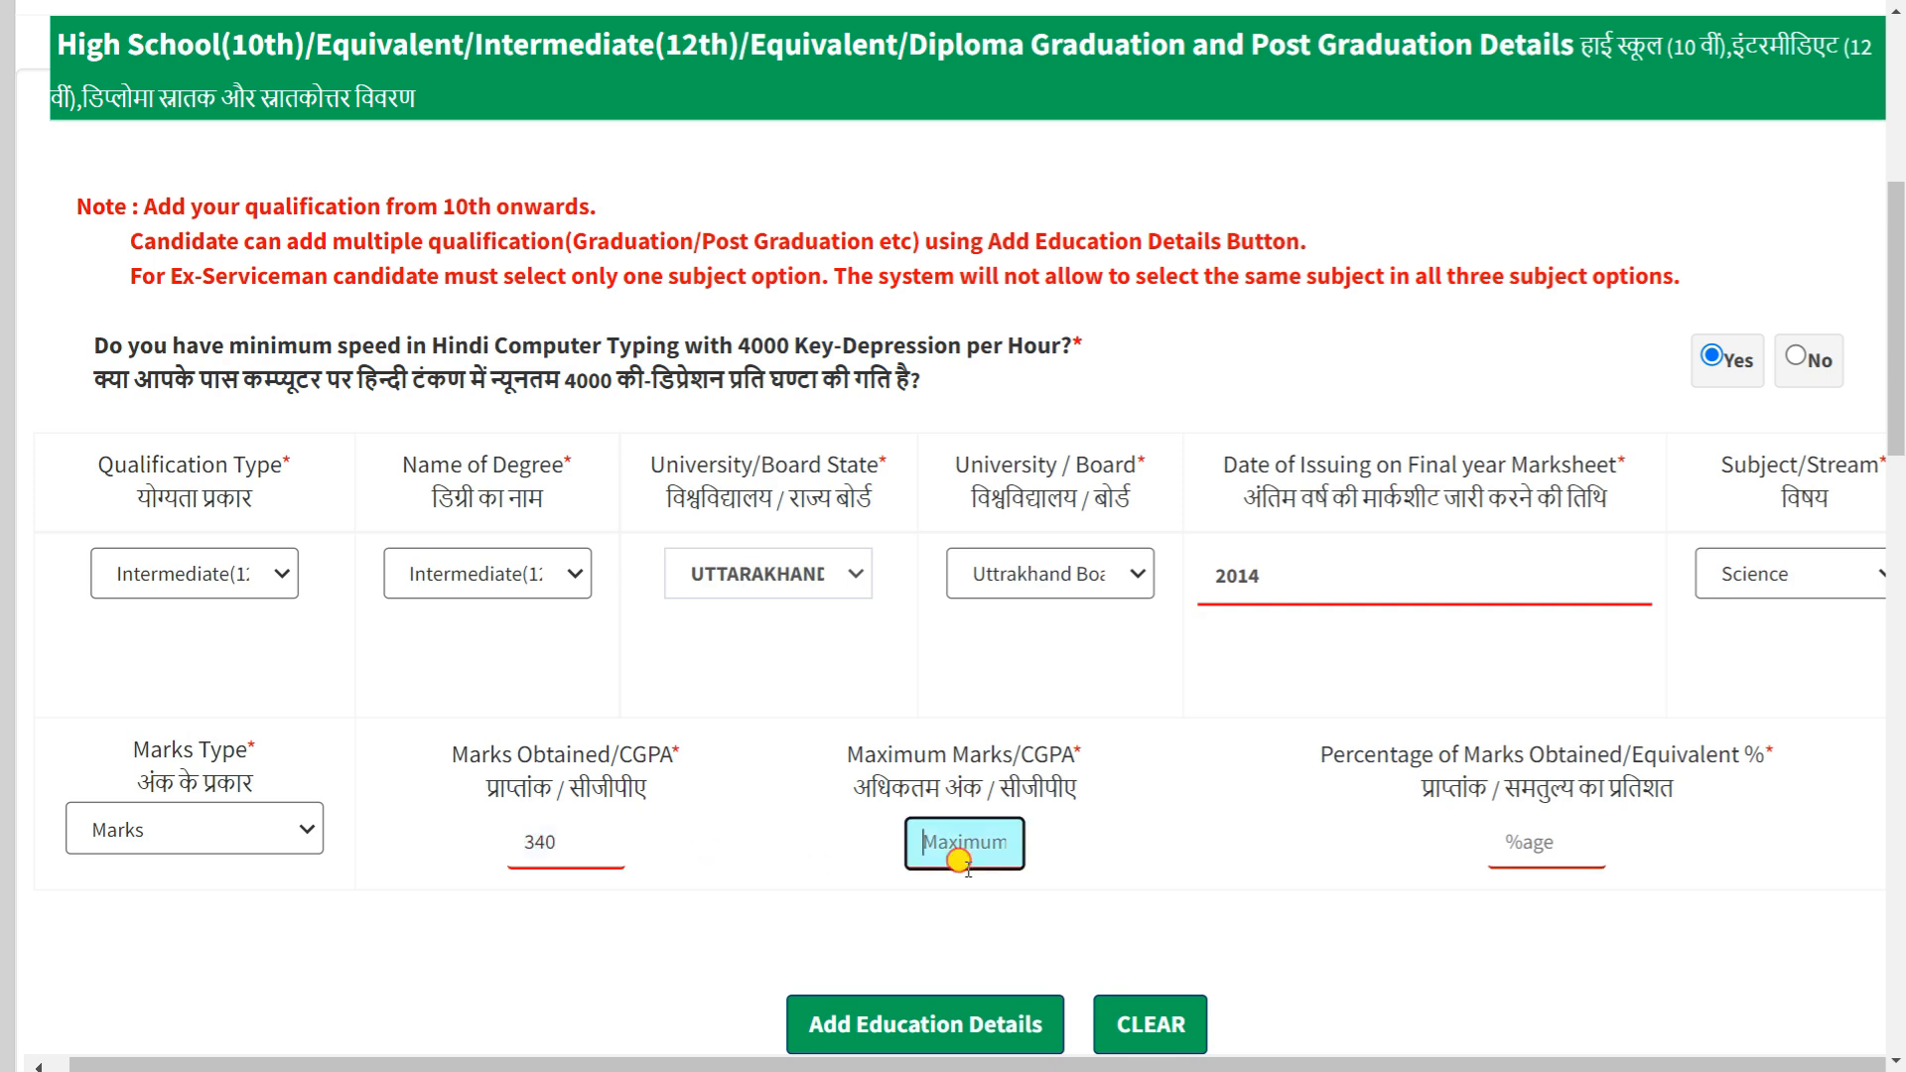
{"action": "left_click", "coordinate": [1157, 874]}
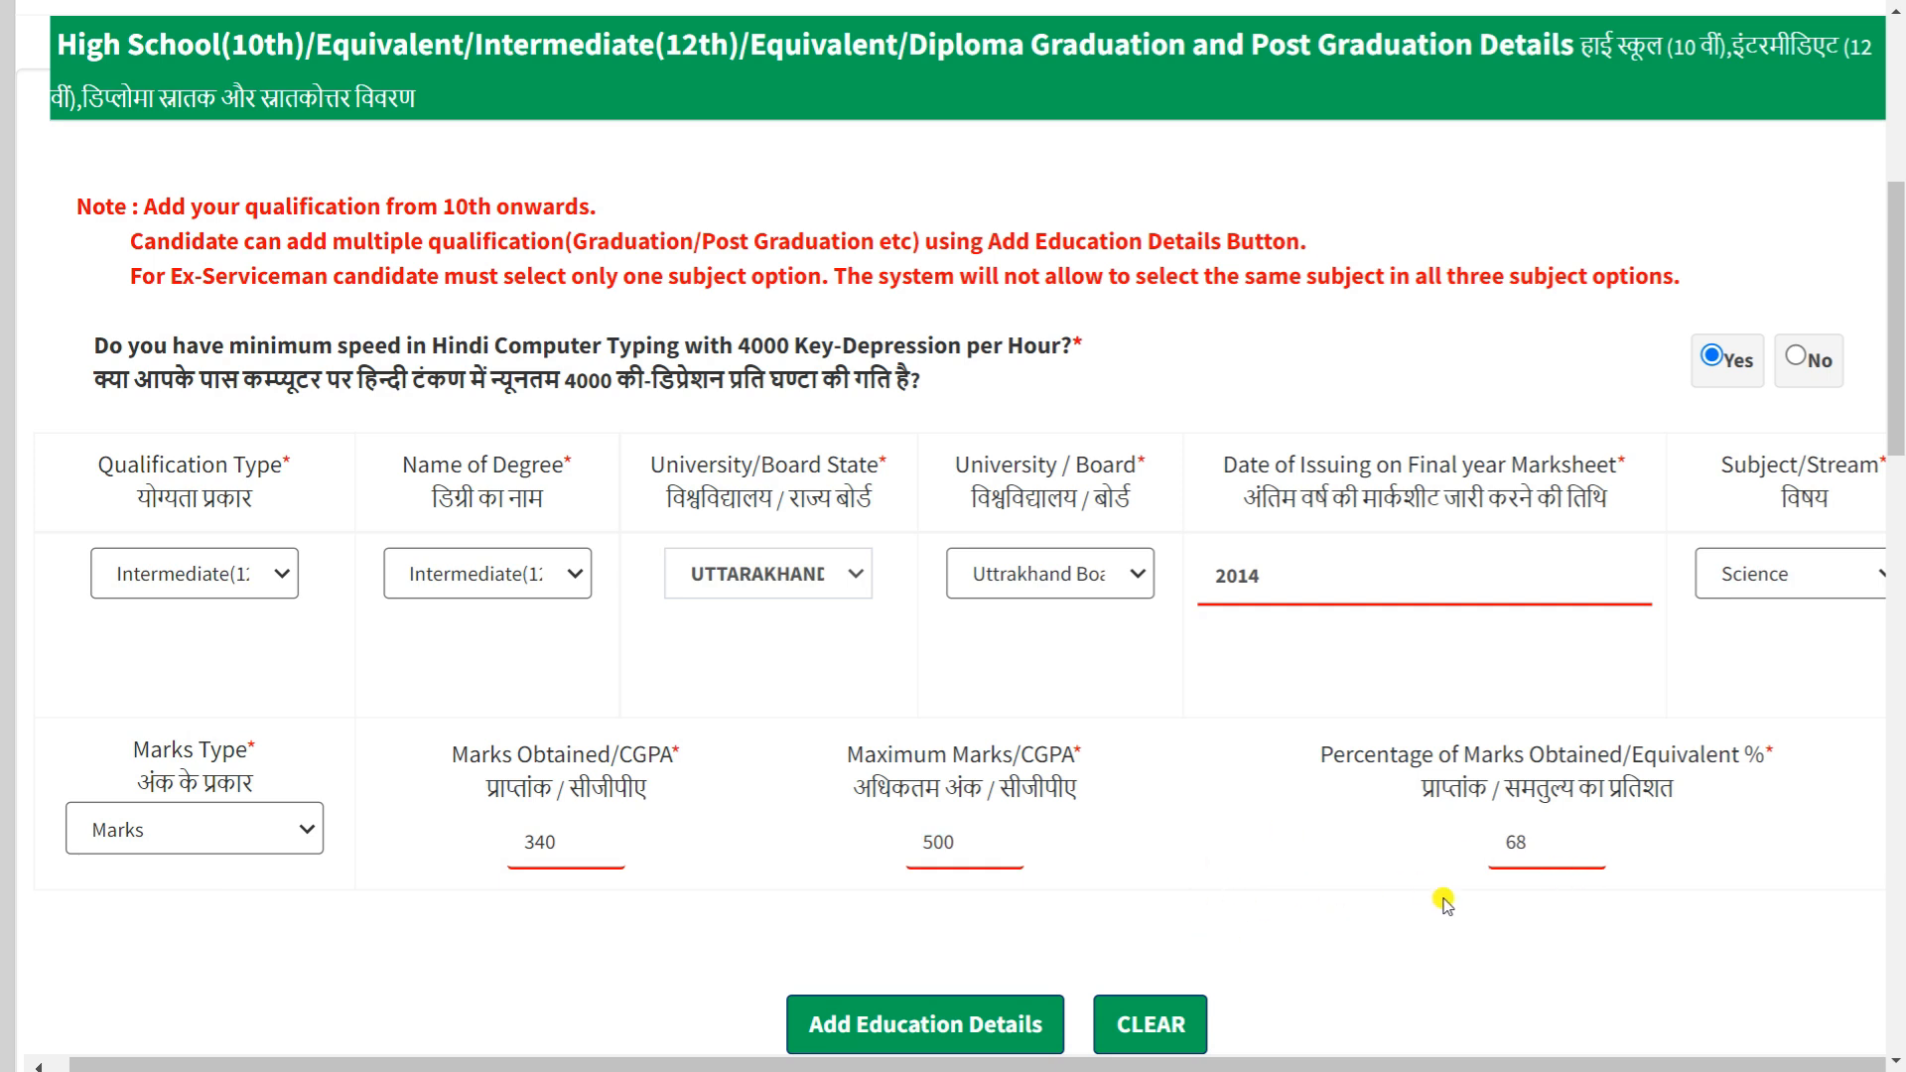
{"action": "left_click", "coordinate": [887, 1022]}
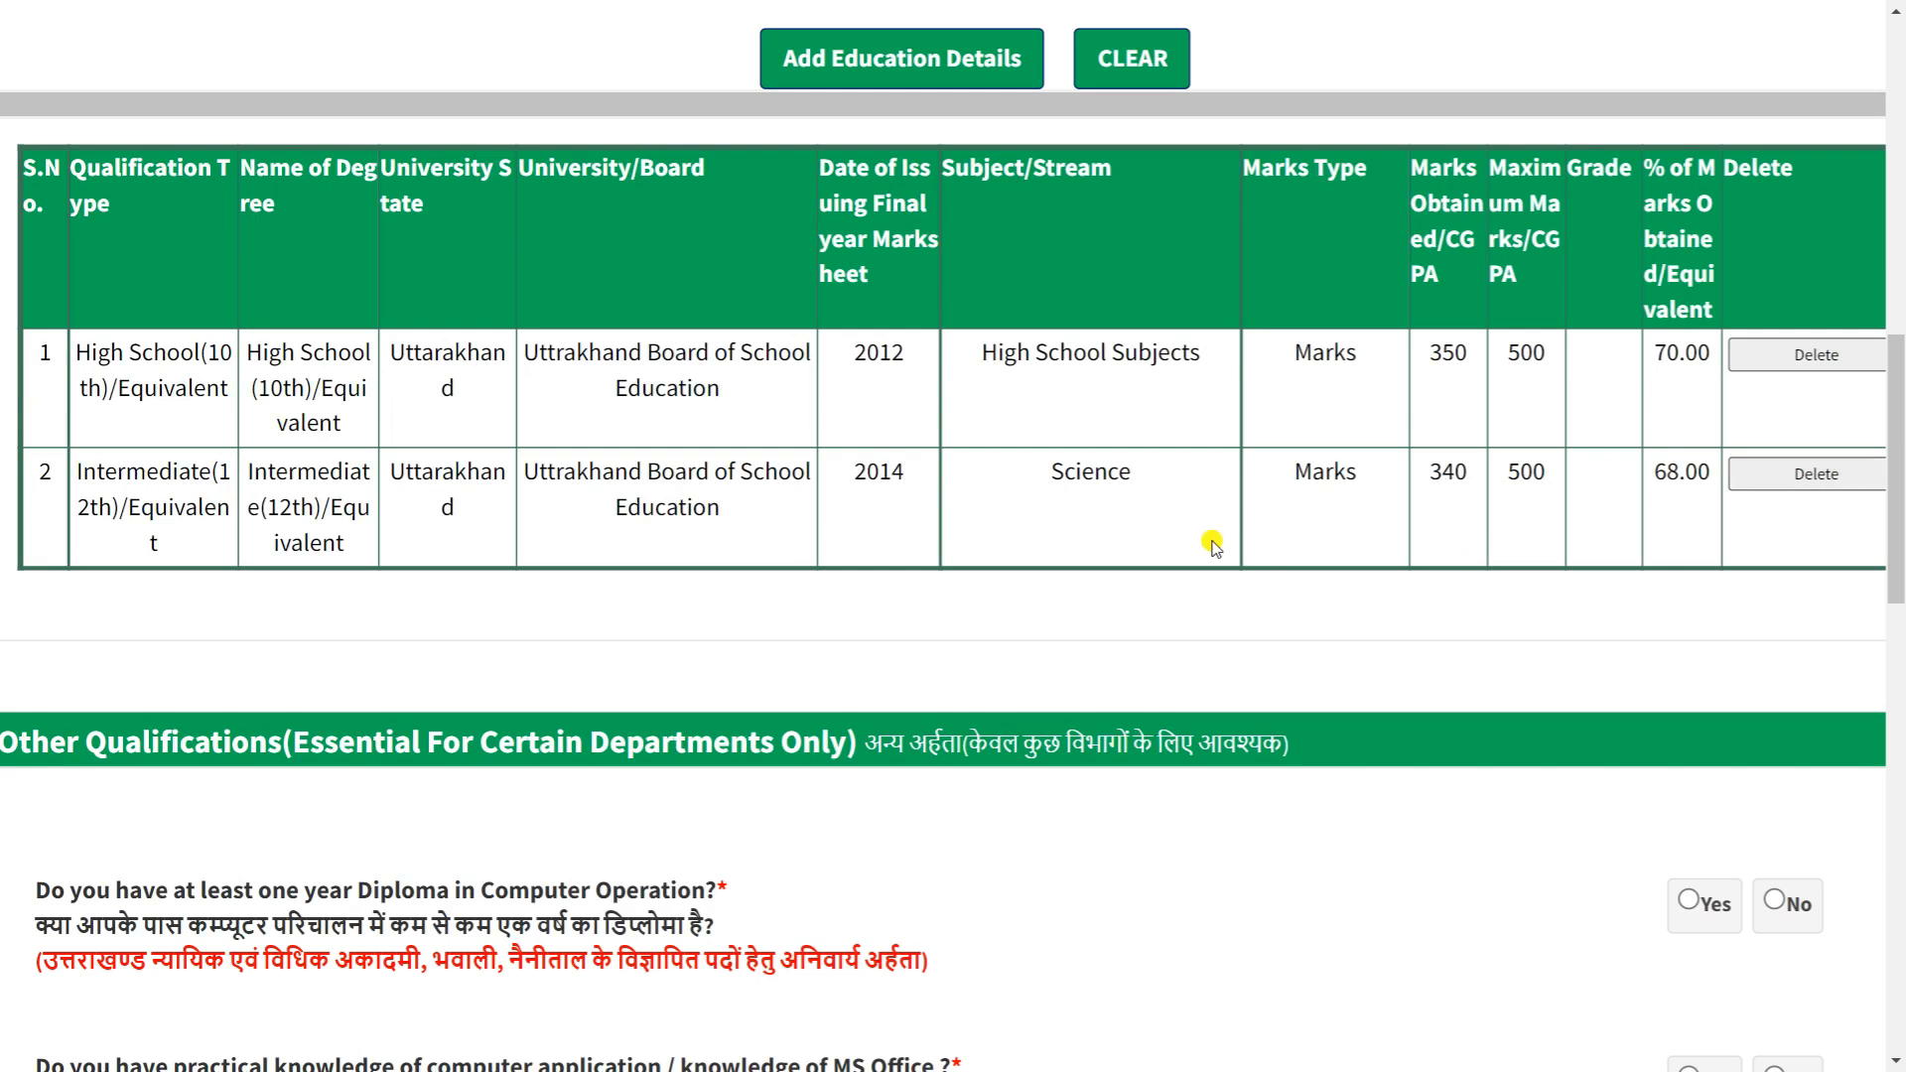
{"action": "scroll", "coordinate": [1213, 544], "scroll_direction": "up", "scroll_amount": 7}
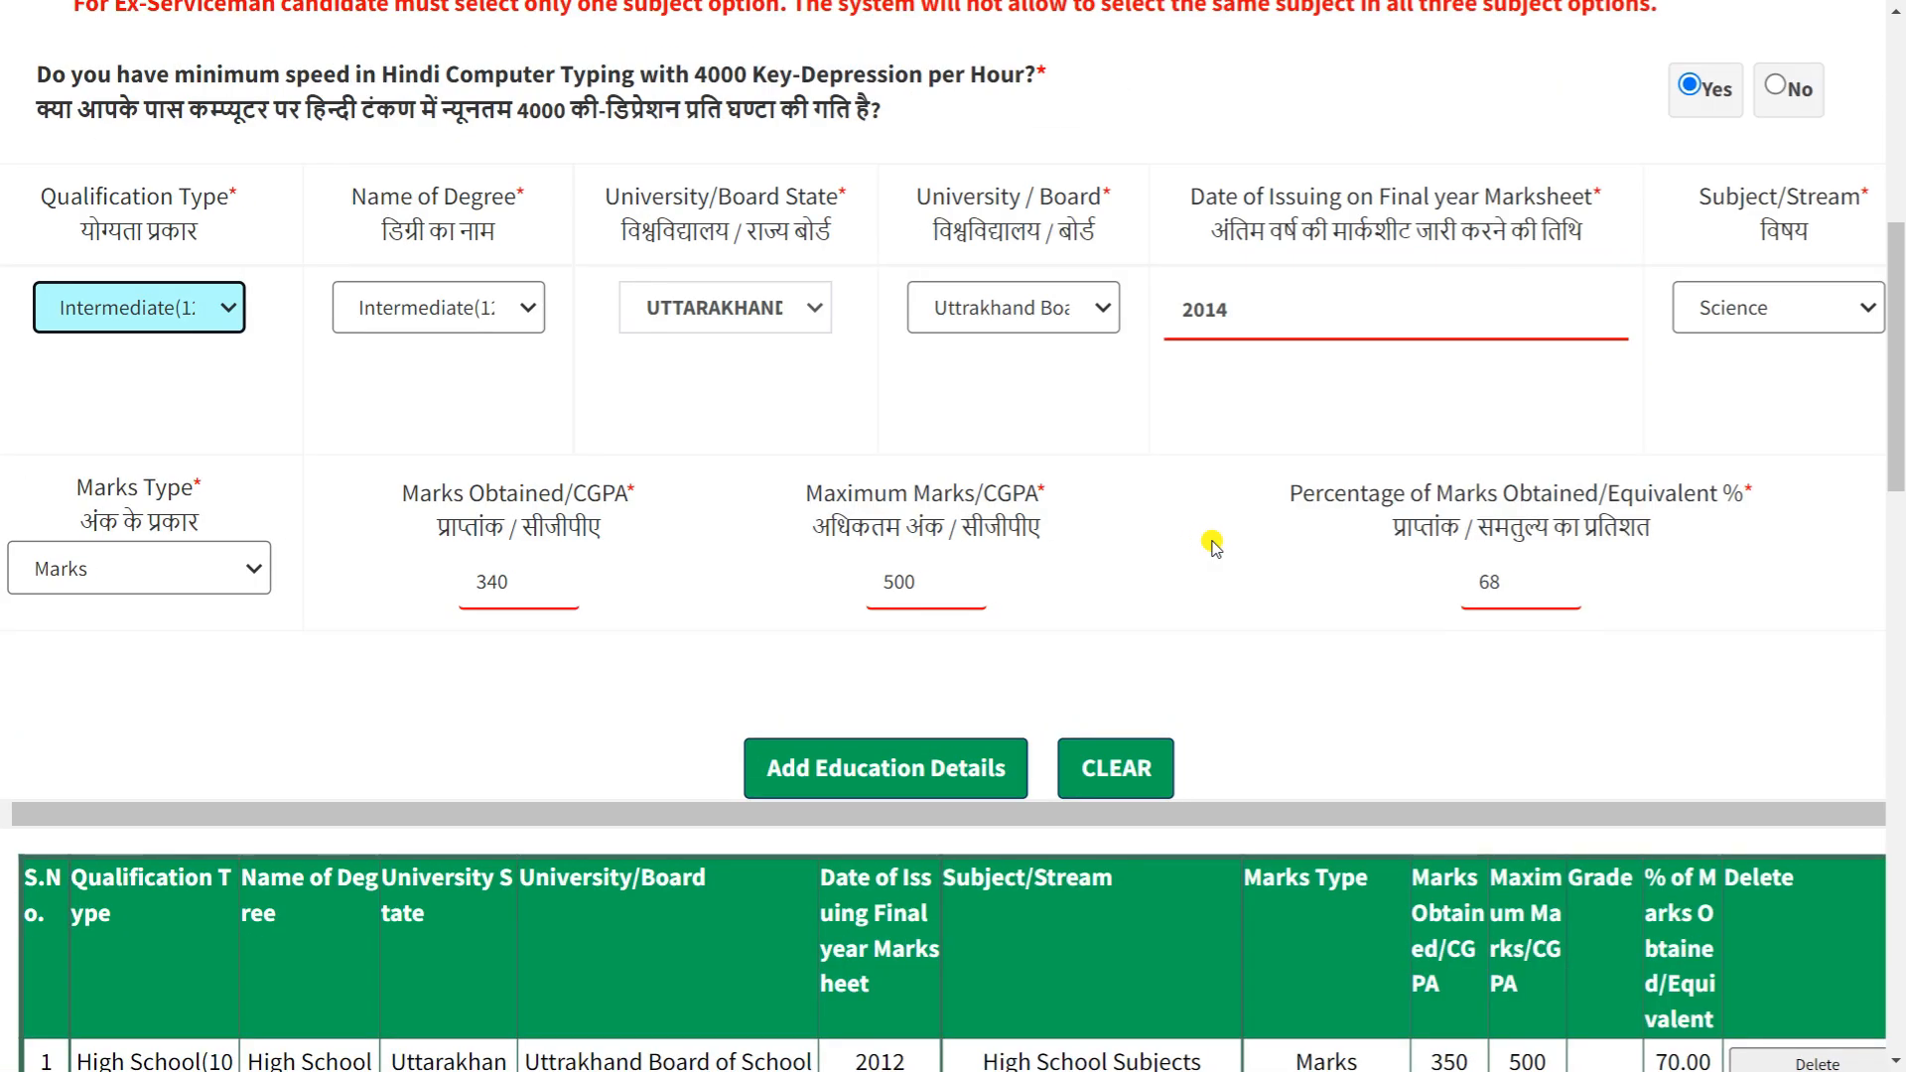
{"action": "left_click", "coordinate": [215, 311]}
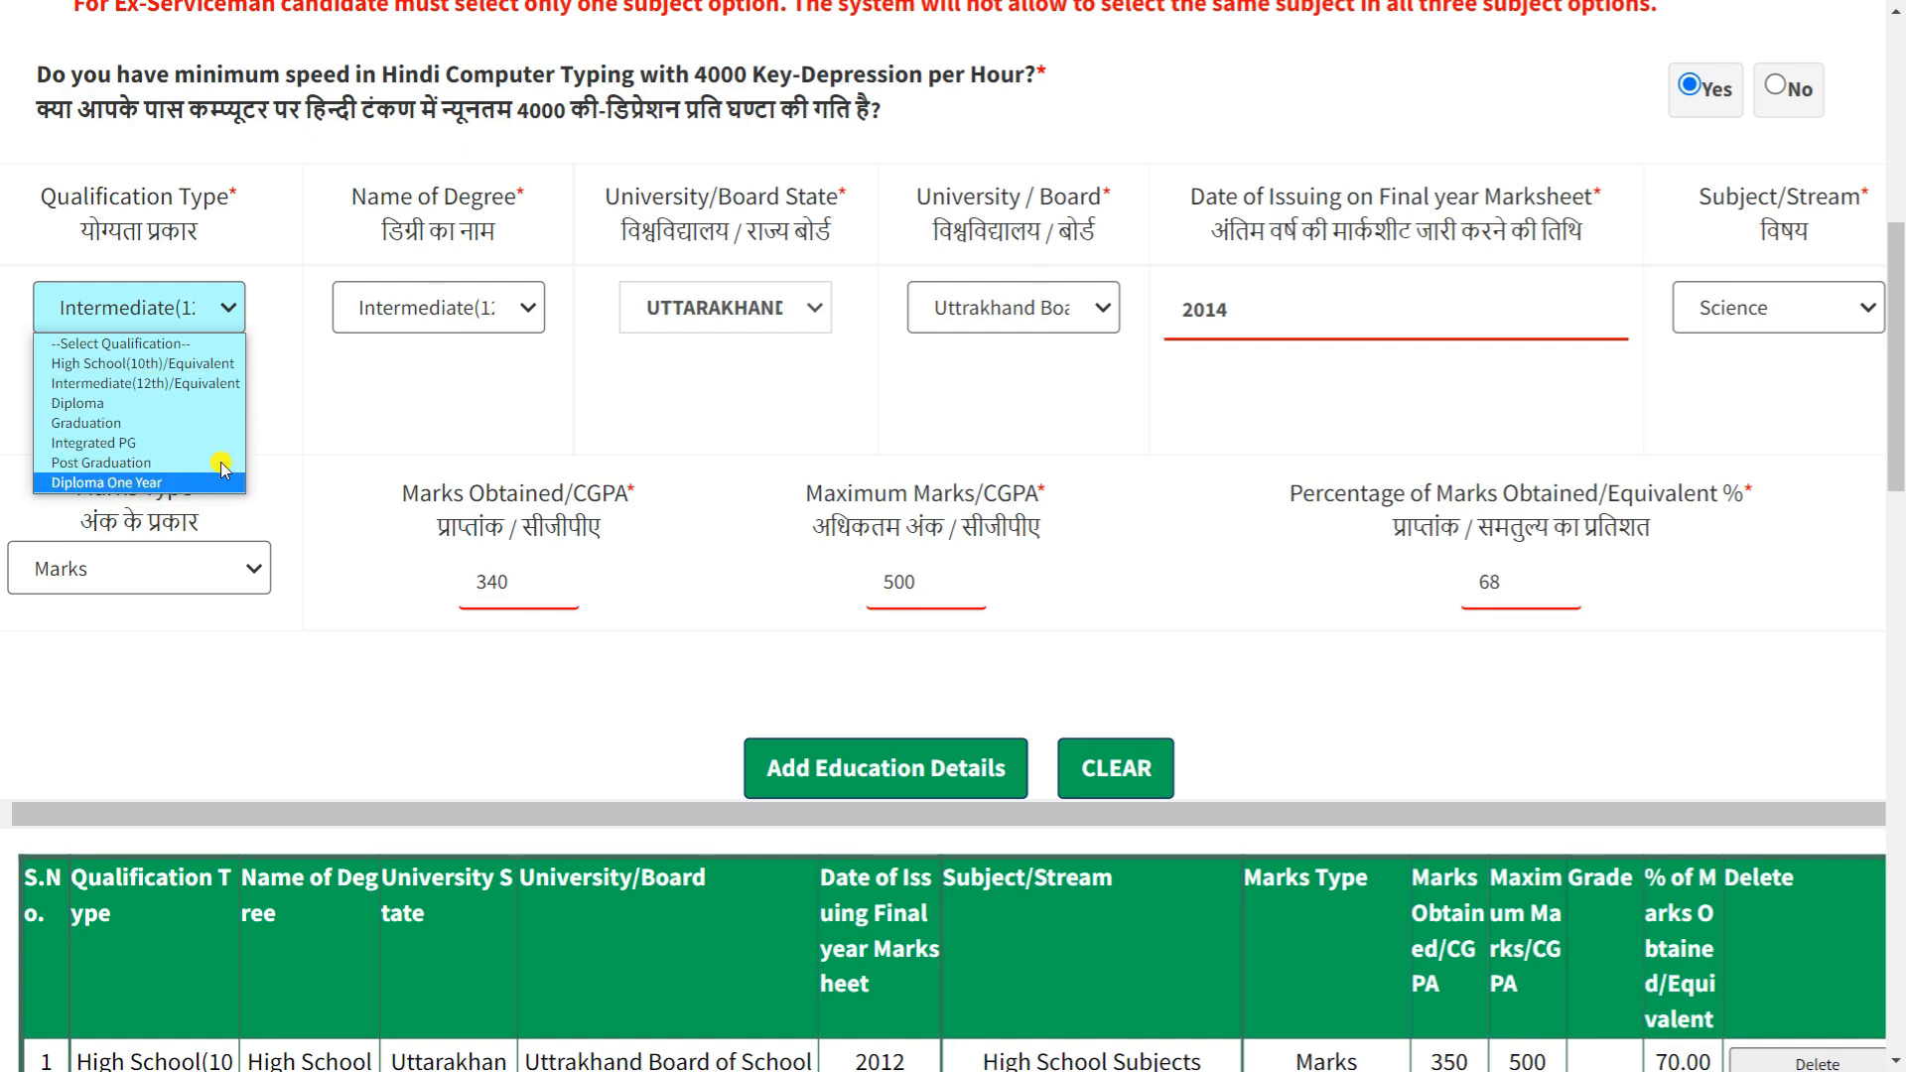
{"action": "left_click", "coordinate": [406, 357]}
Answer Yes to the Other Qualifications questions on computer operation diploma, MS Office knowledge and 8000 key-depression English data entry speed.
{"action": "scroll", "coordinate": [406, 358], "scroll_direction": "down", "scroll_amount": 10}
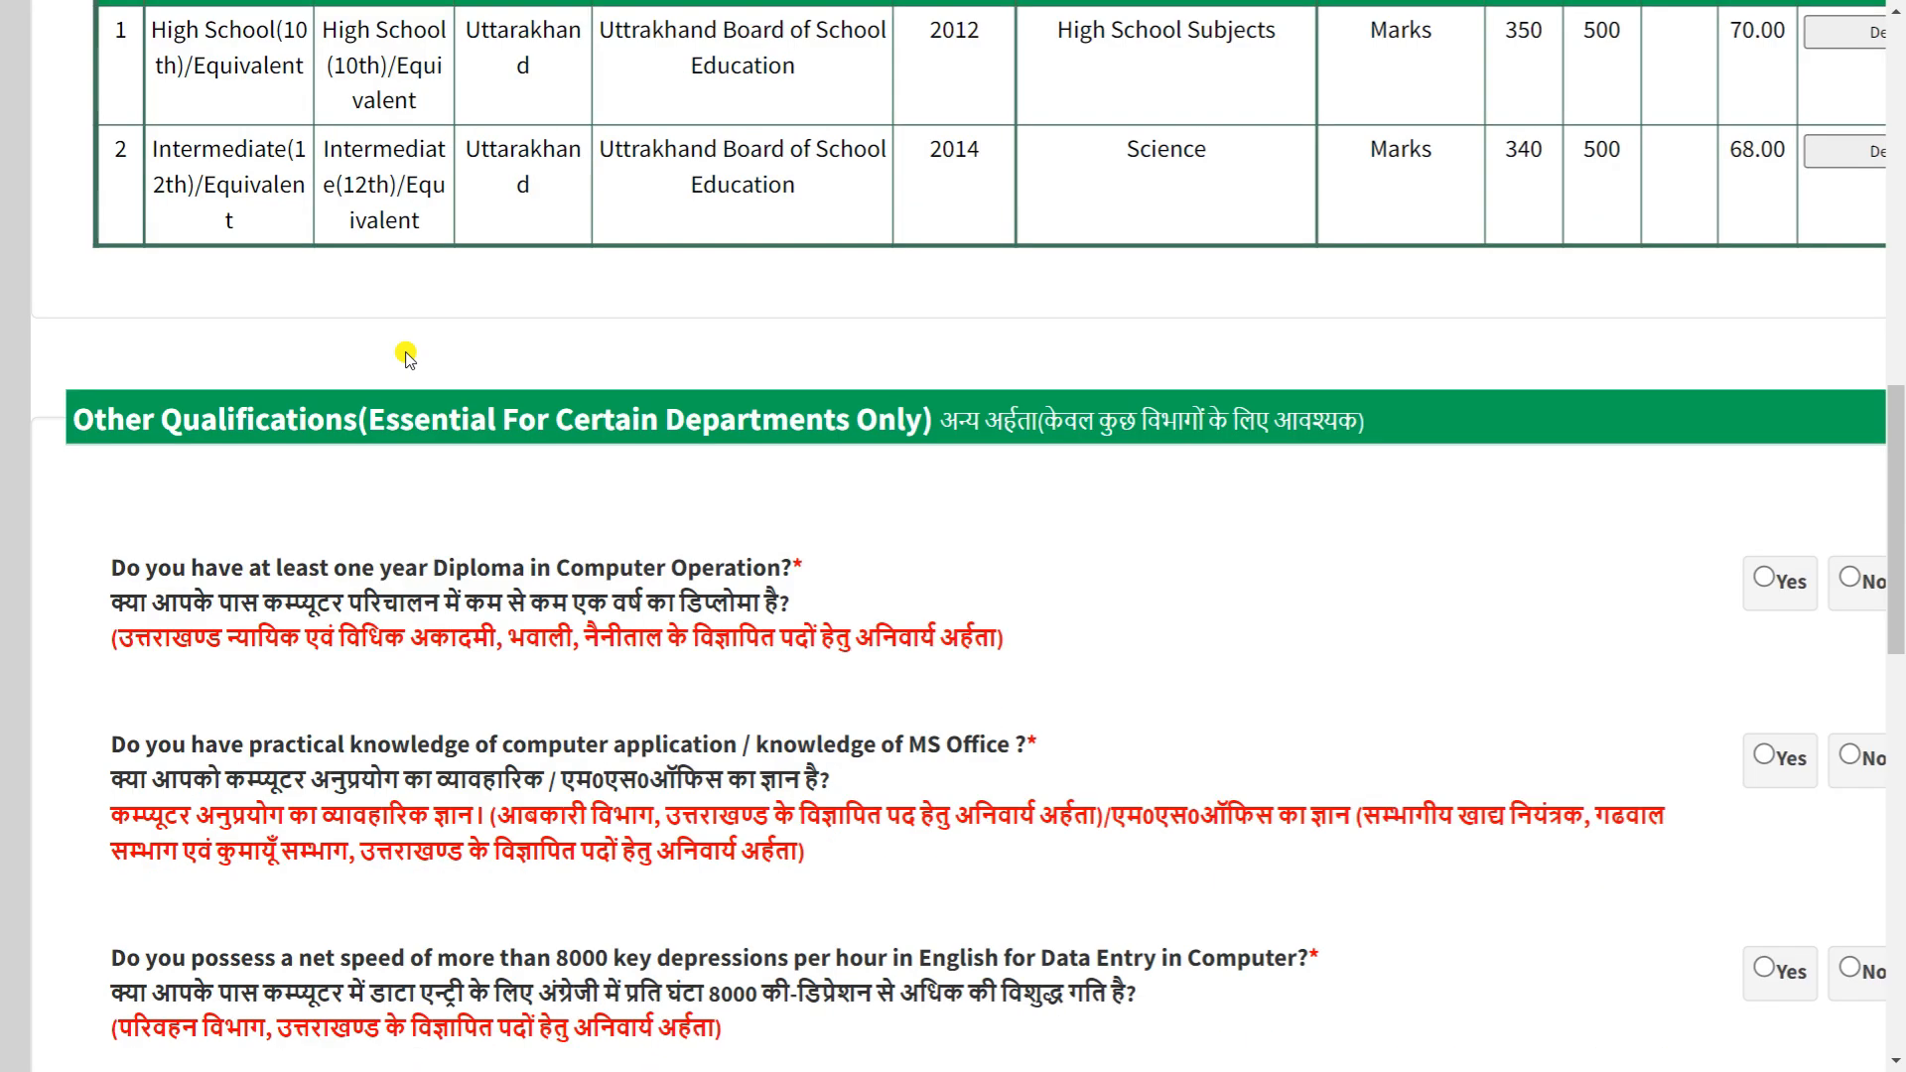
{"action": "scroll", "coordinate": [406, 357], "scroll_direction": "down", "scroll_amount": 2}
{"action": "scroll", "coordinate": [406, 357], "scroll_direction": "down", "scroll_amount": 2}
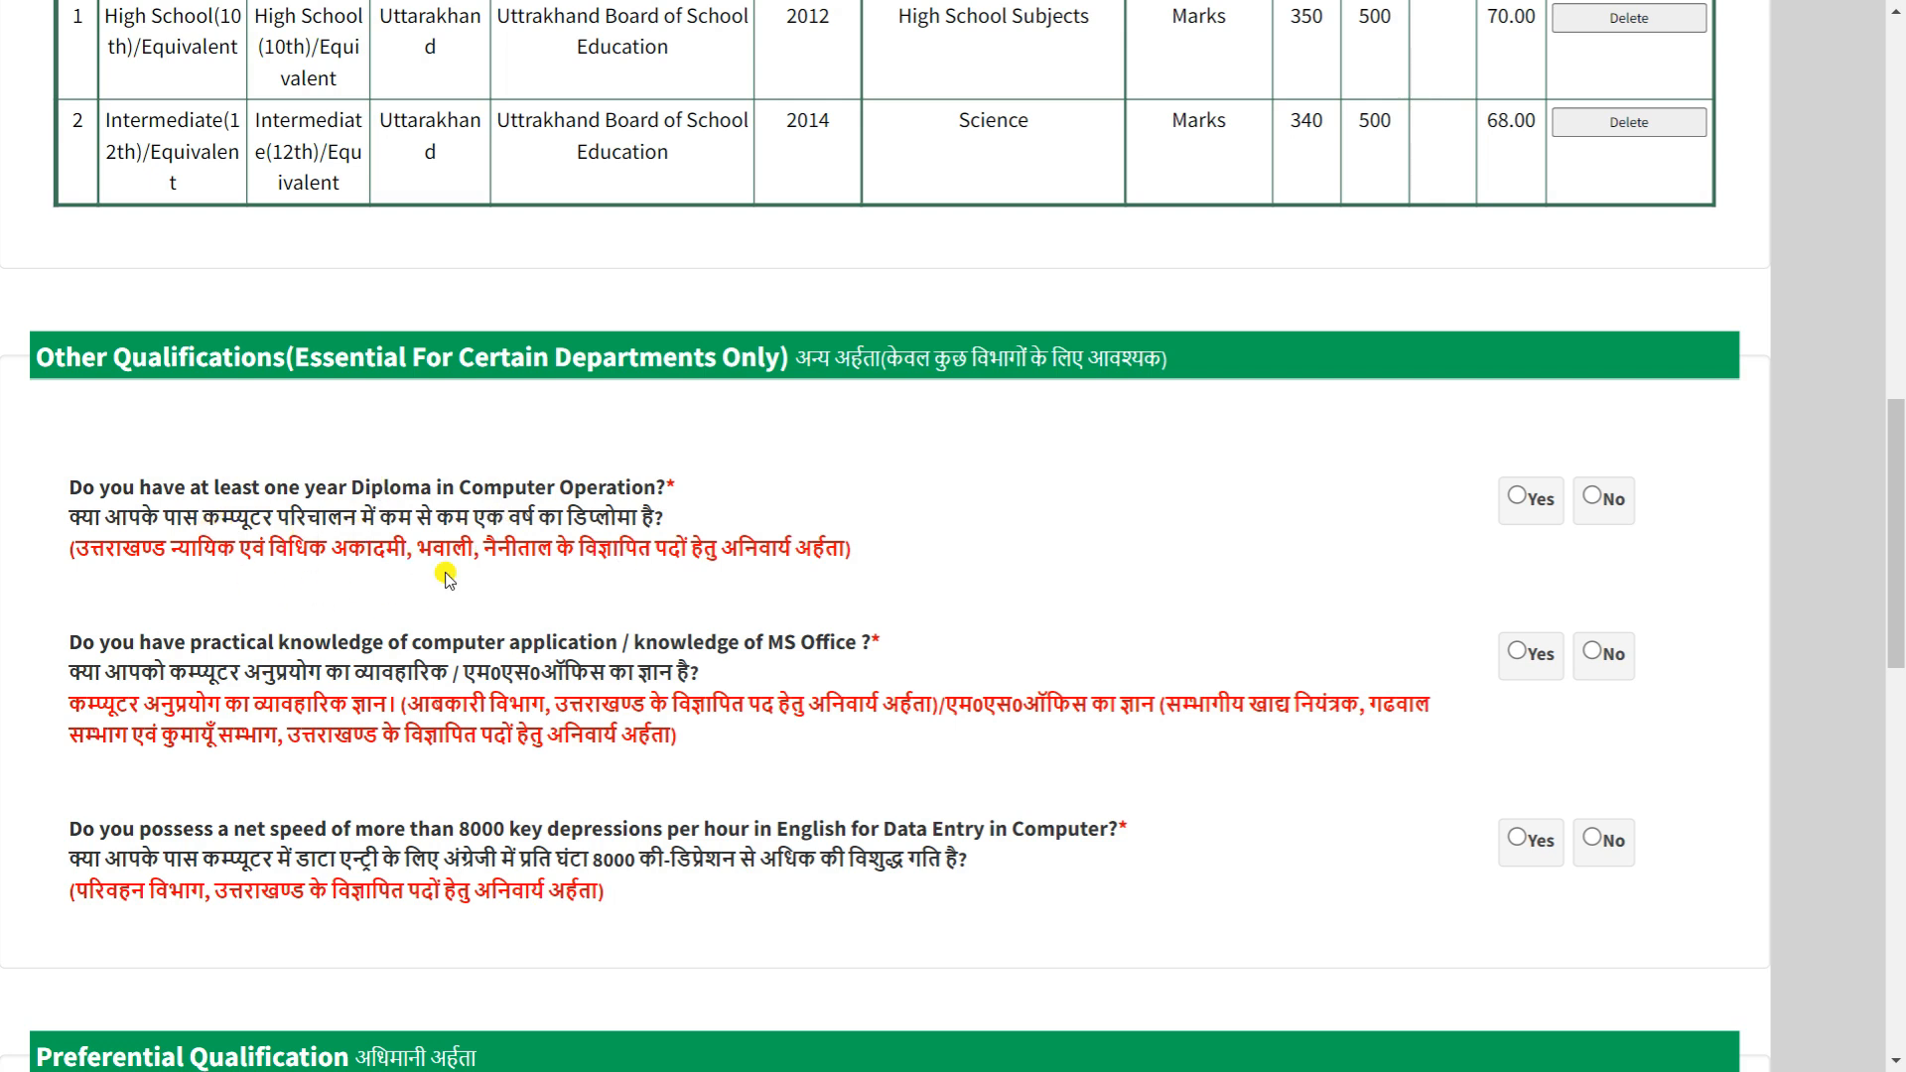
{"action": "left_click", "coordinate": [1526, 496]}
{"action": "left_click", "coordinate": [1513, 651]}
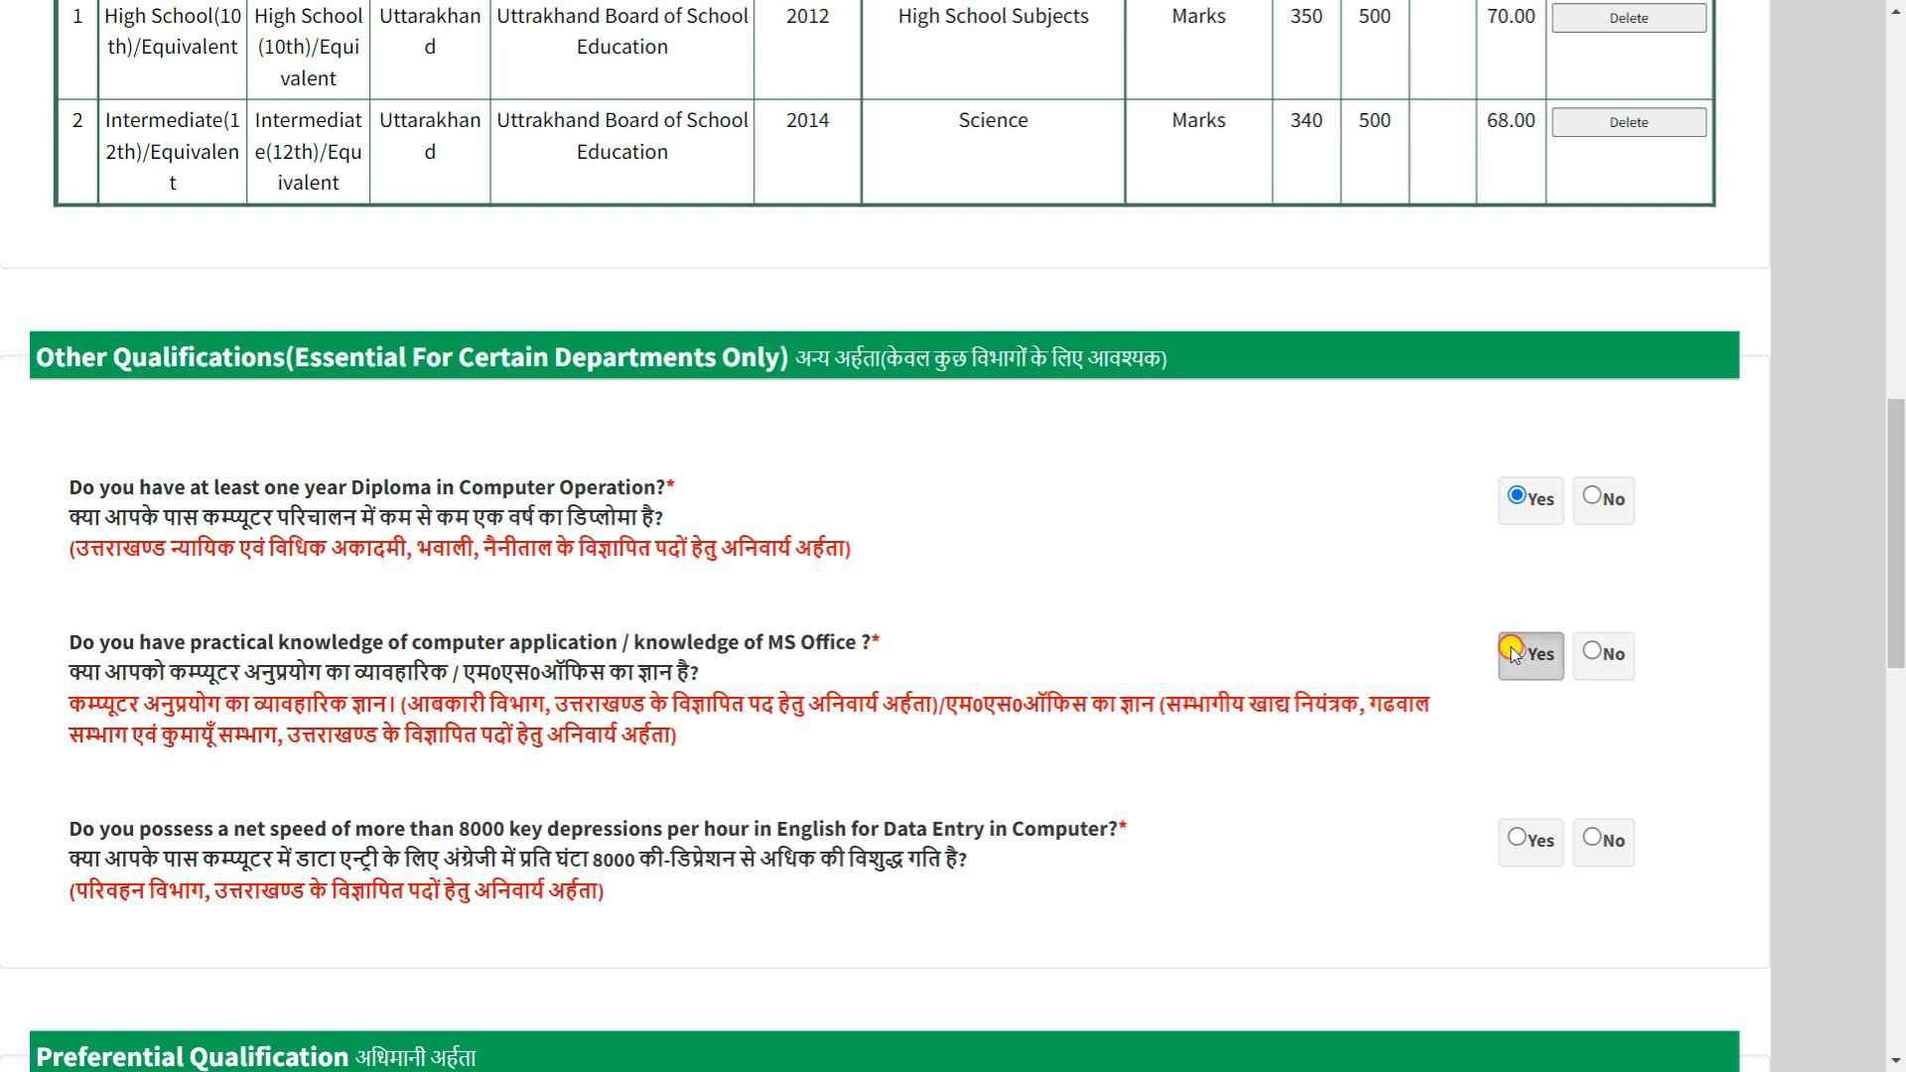
{"action": "scroll", "coordinate": [95, 607], "scroll_direction": "down", "scroll_amount": 2}
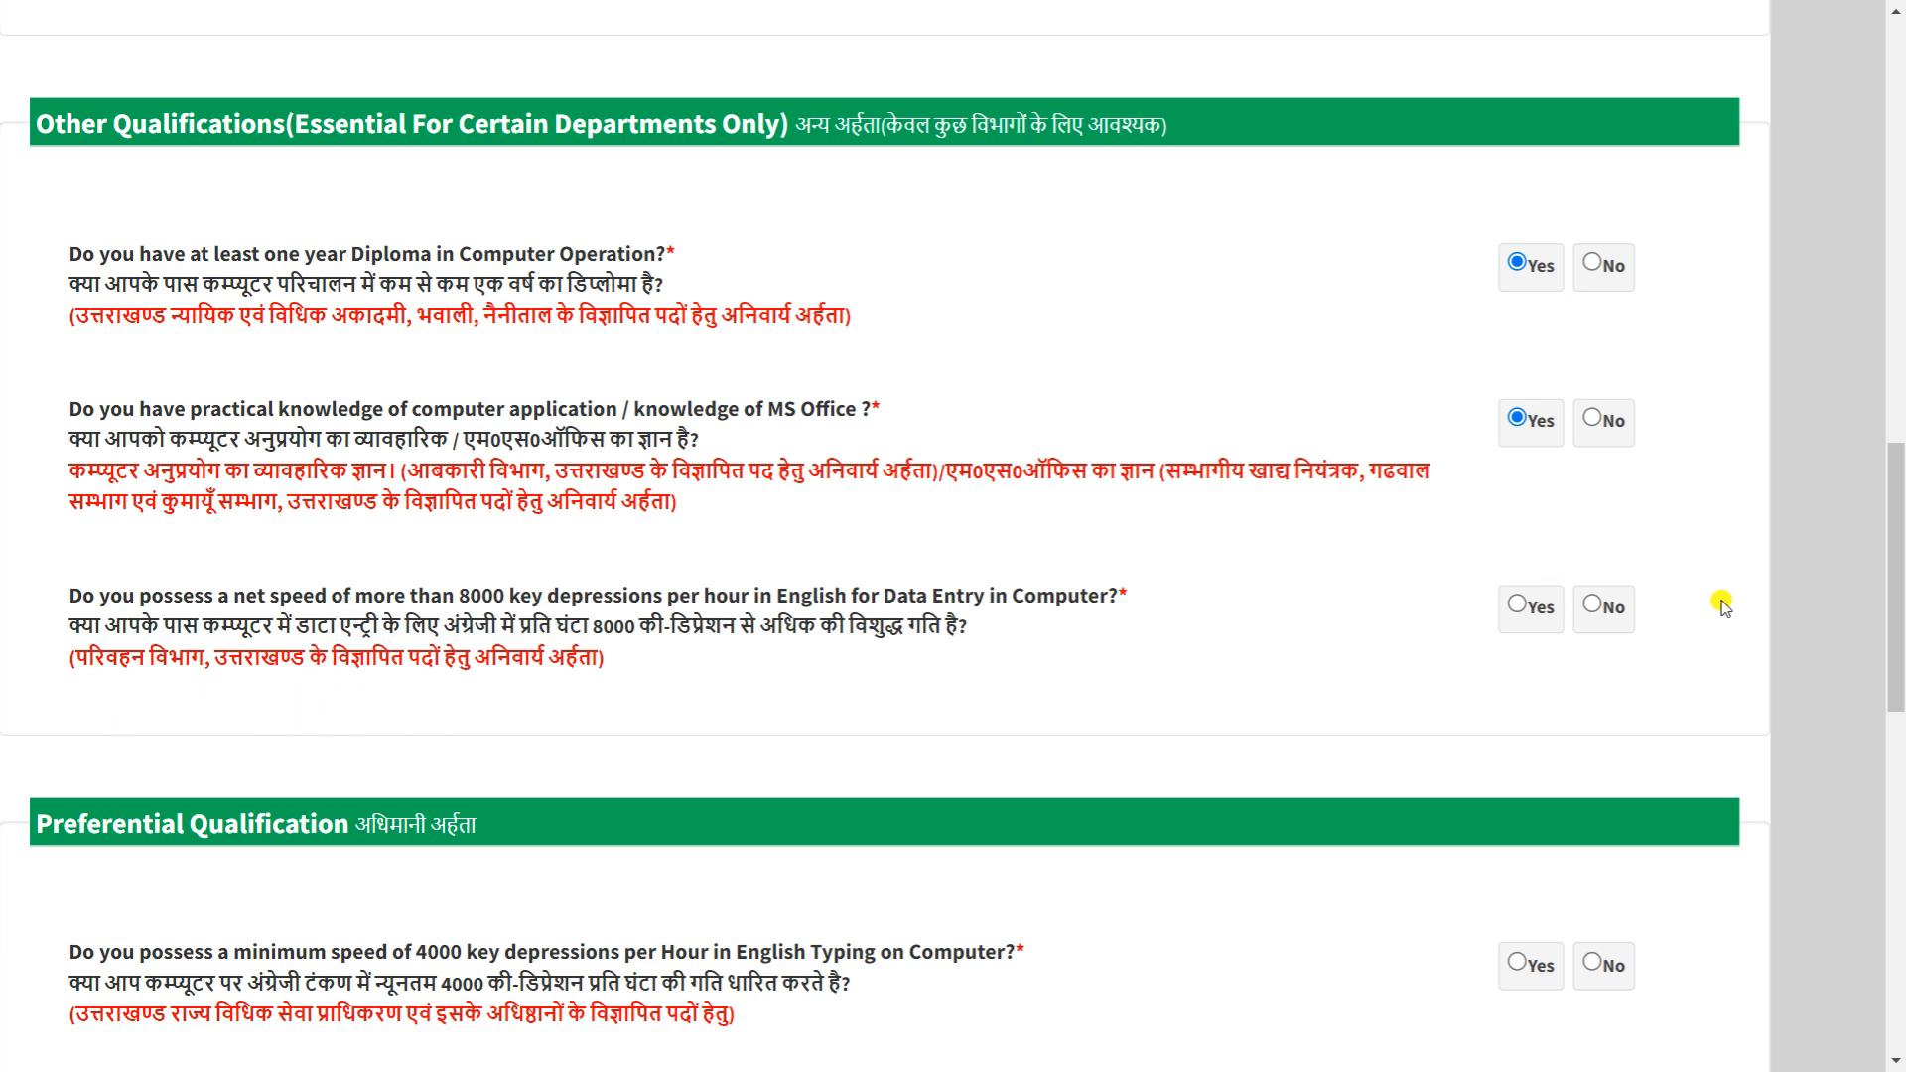
{"action": "left_click", "coordinate": [1524, 608]}
Under Preferential Qualification, answer Yes to 4000 key-depression English typing speed and No to having a graduate/post graduate degree.
{"action": "scroll", "coordinate": [647, 533], "scroll_direction": "down", "scroll_amount": 5}
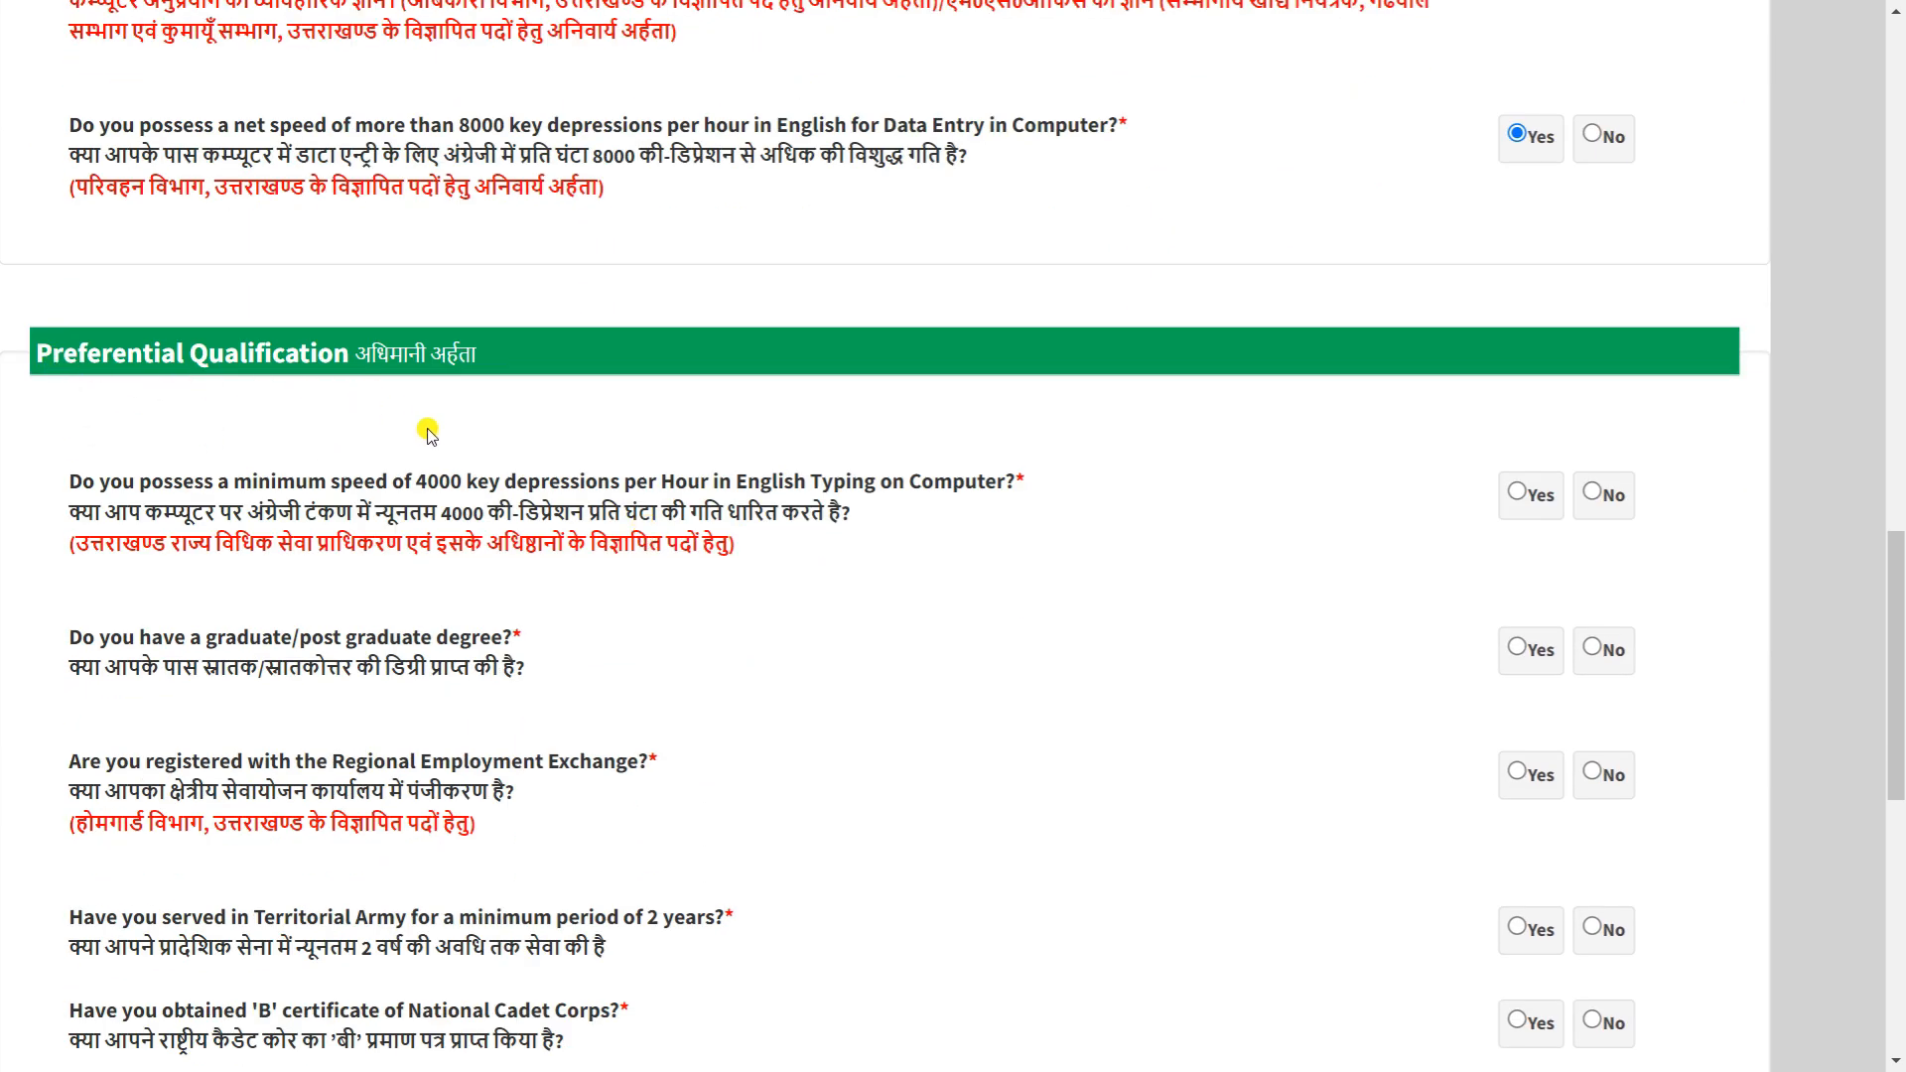
{"action": "scroll", "coordinate": [432, 437], "scroll_direction": "down", "scroll_amount": 2}
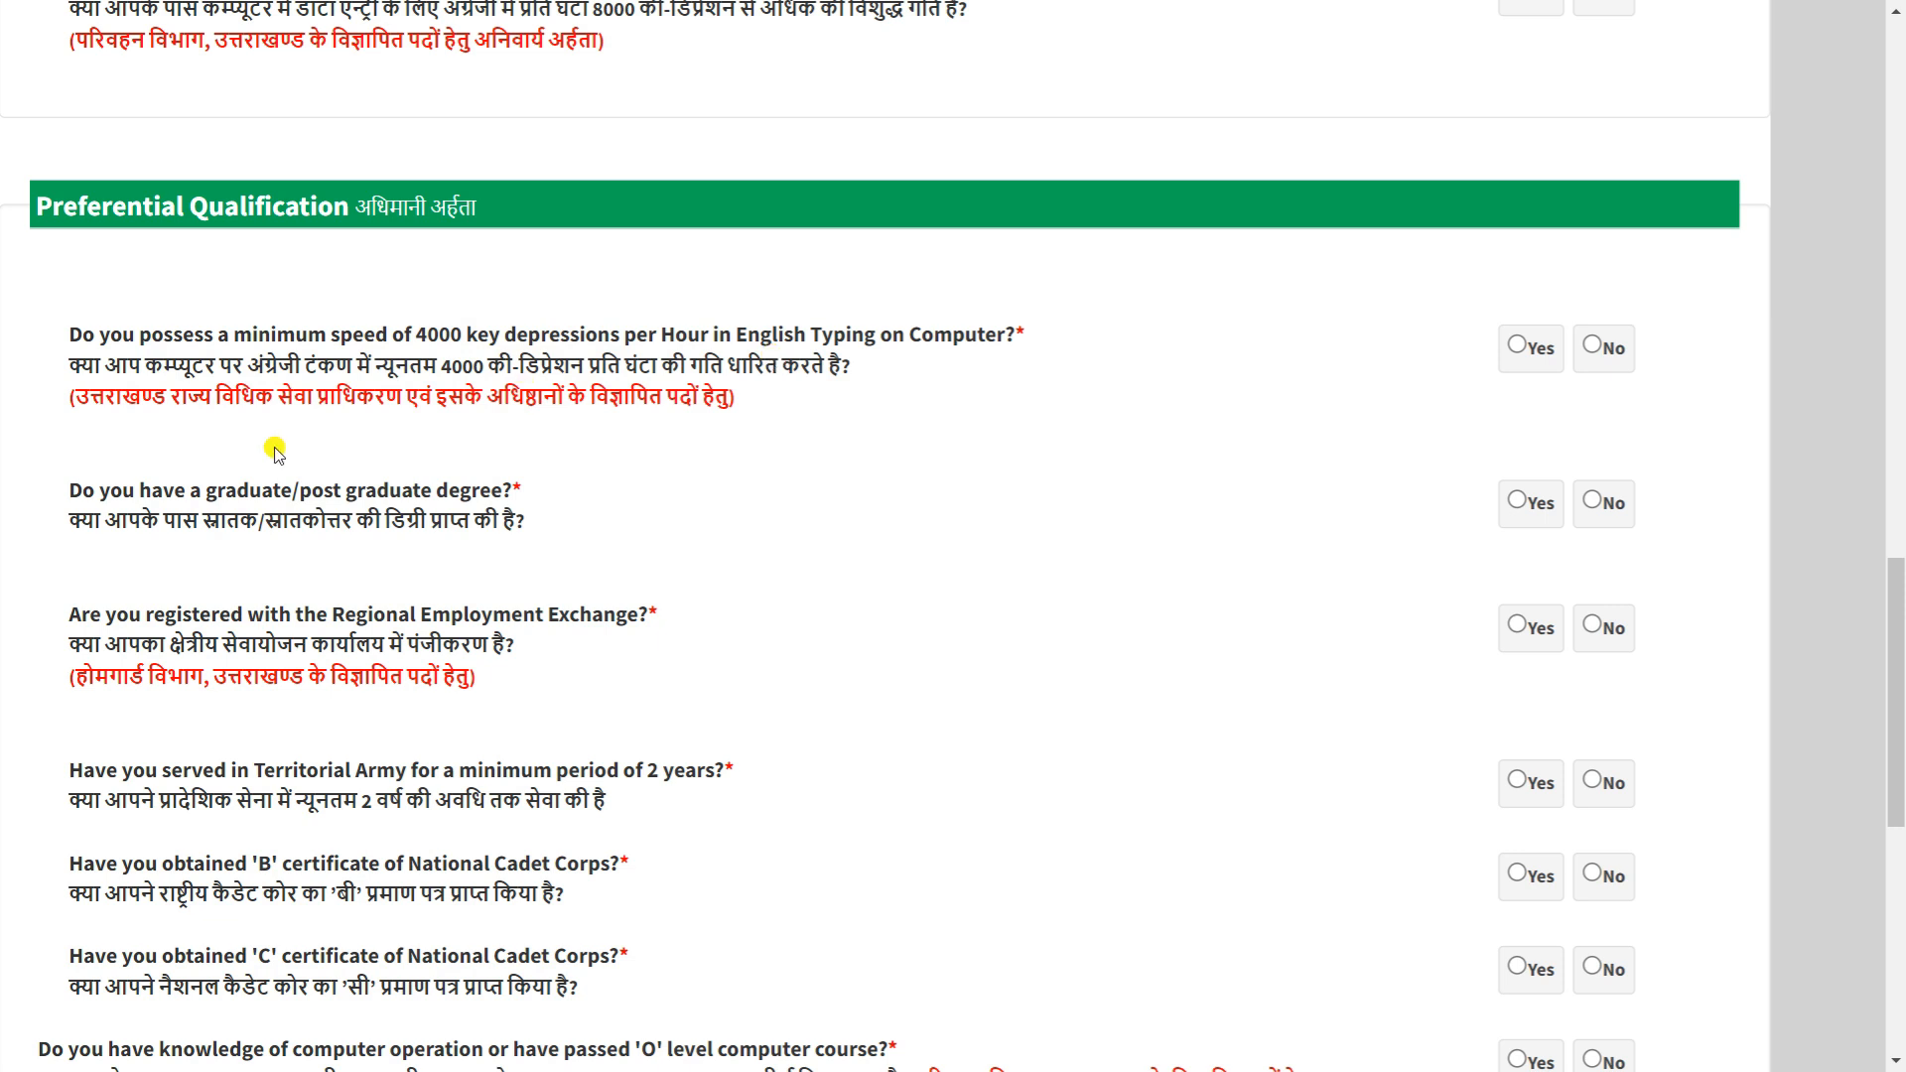
{"action": "left_click", "coordinate": [1517, 347]}
{"action": "scroll", "coordinate": [767, 475], "scroll_direction": "down", "scroll_amount": 1}
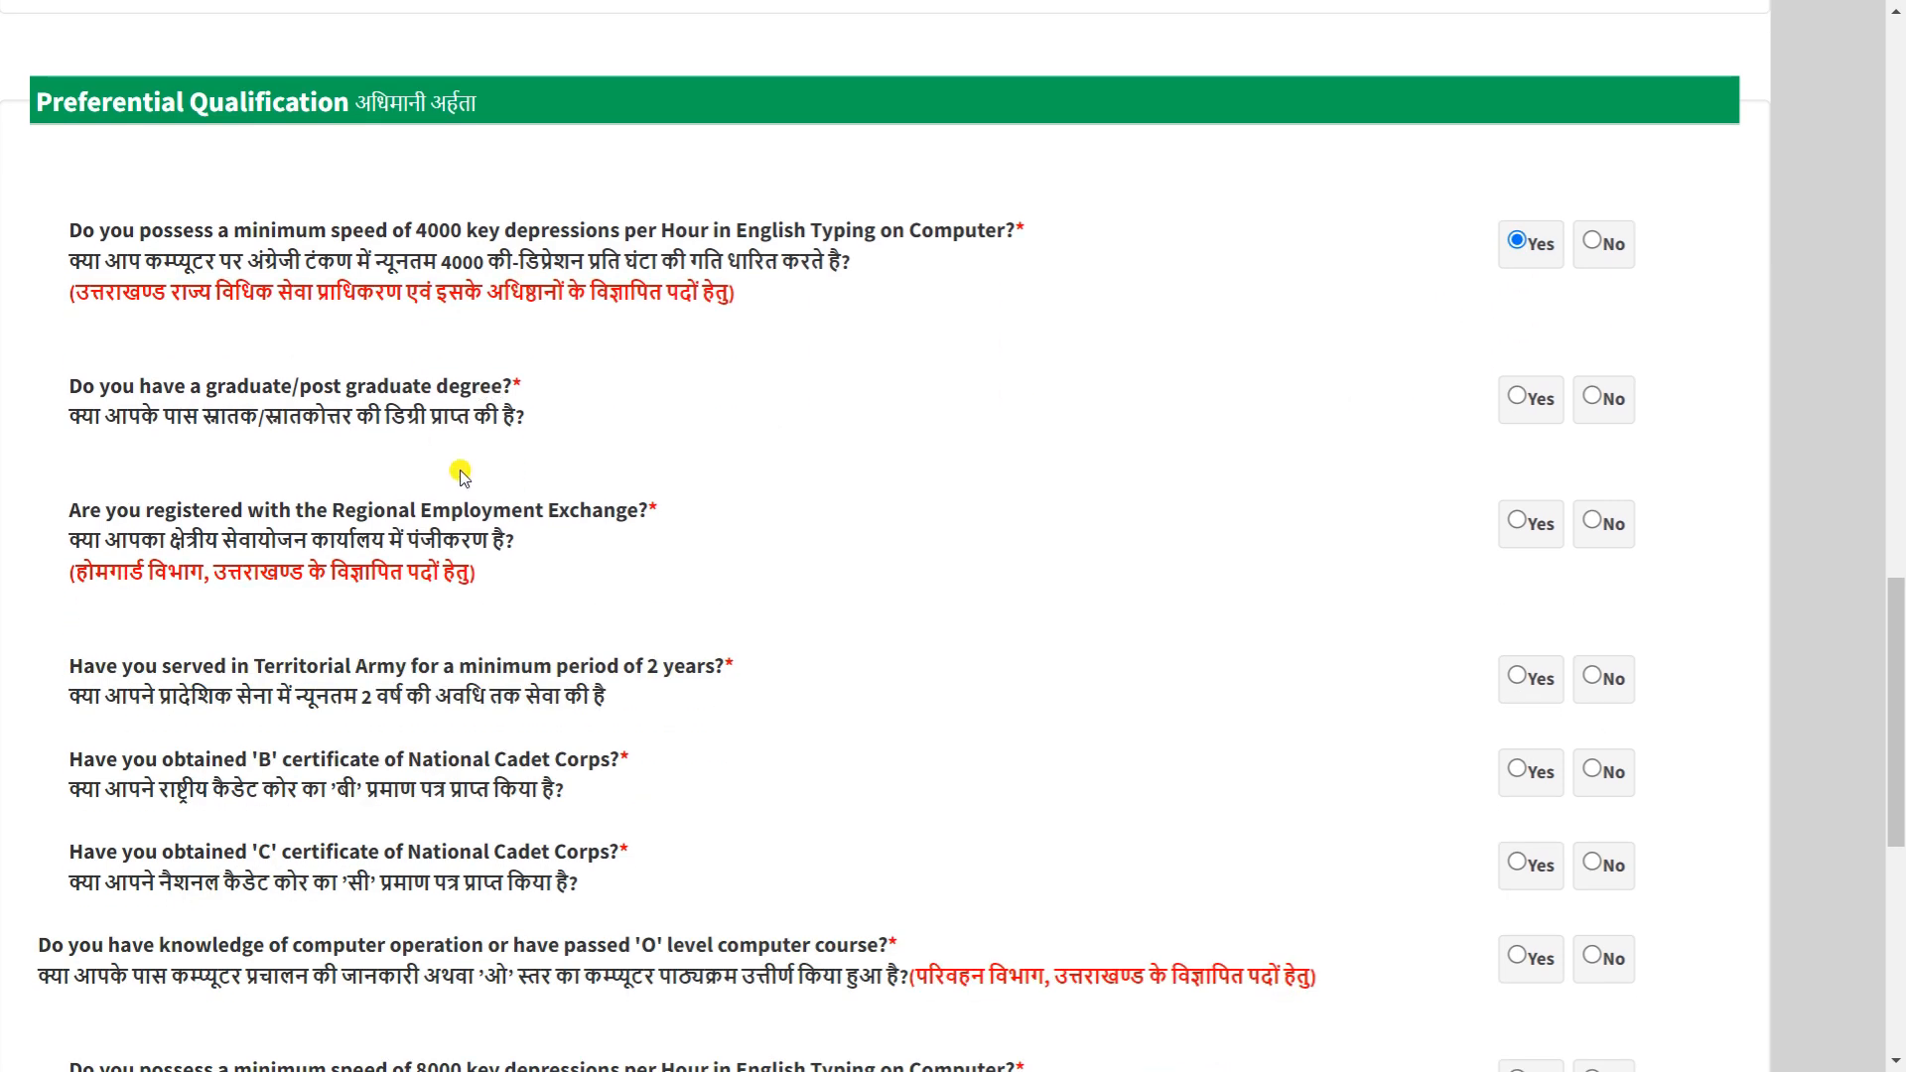
{"action": "scroll", "coordinate": [533, 474], "scroll_direction": "down", "scroll_amount": 1}
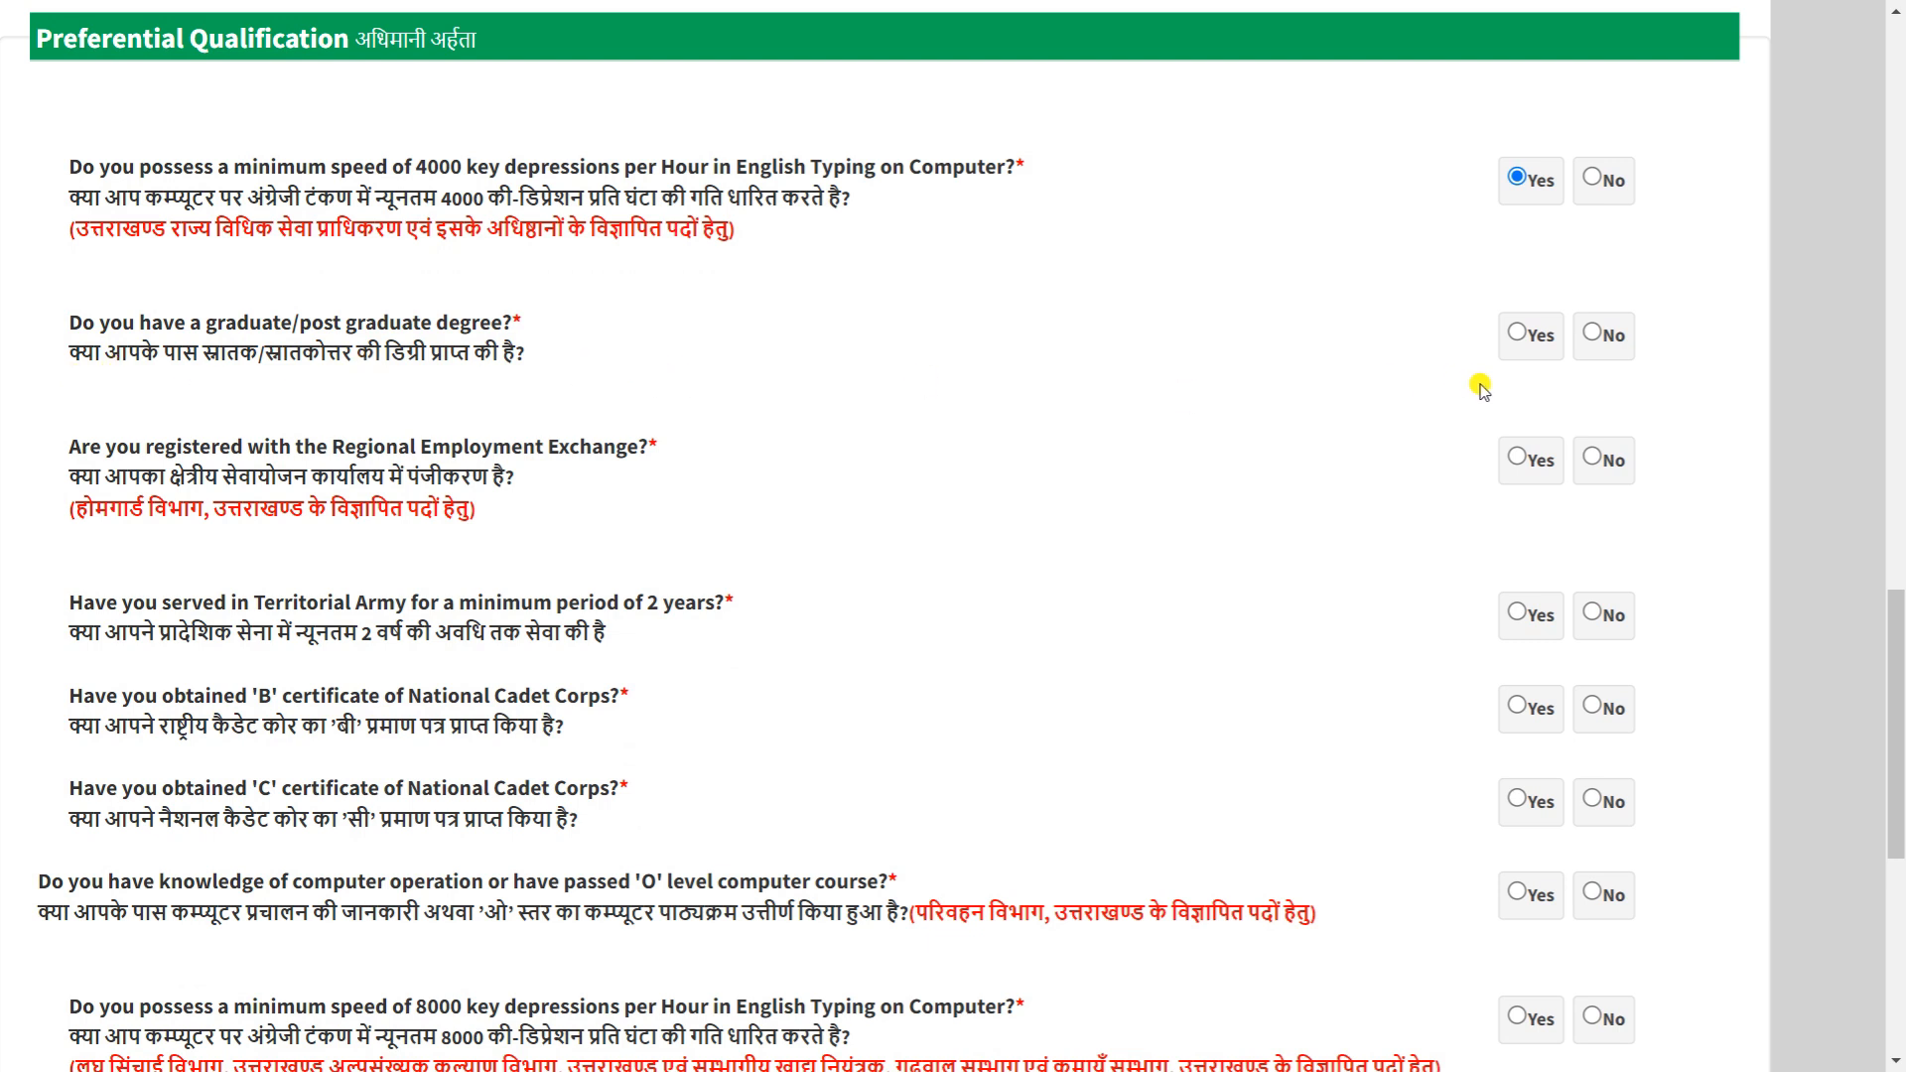
{"action": "left_click", "coordinate": [1527, 334]}
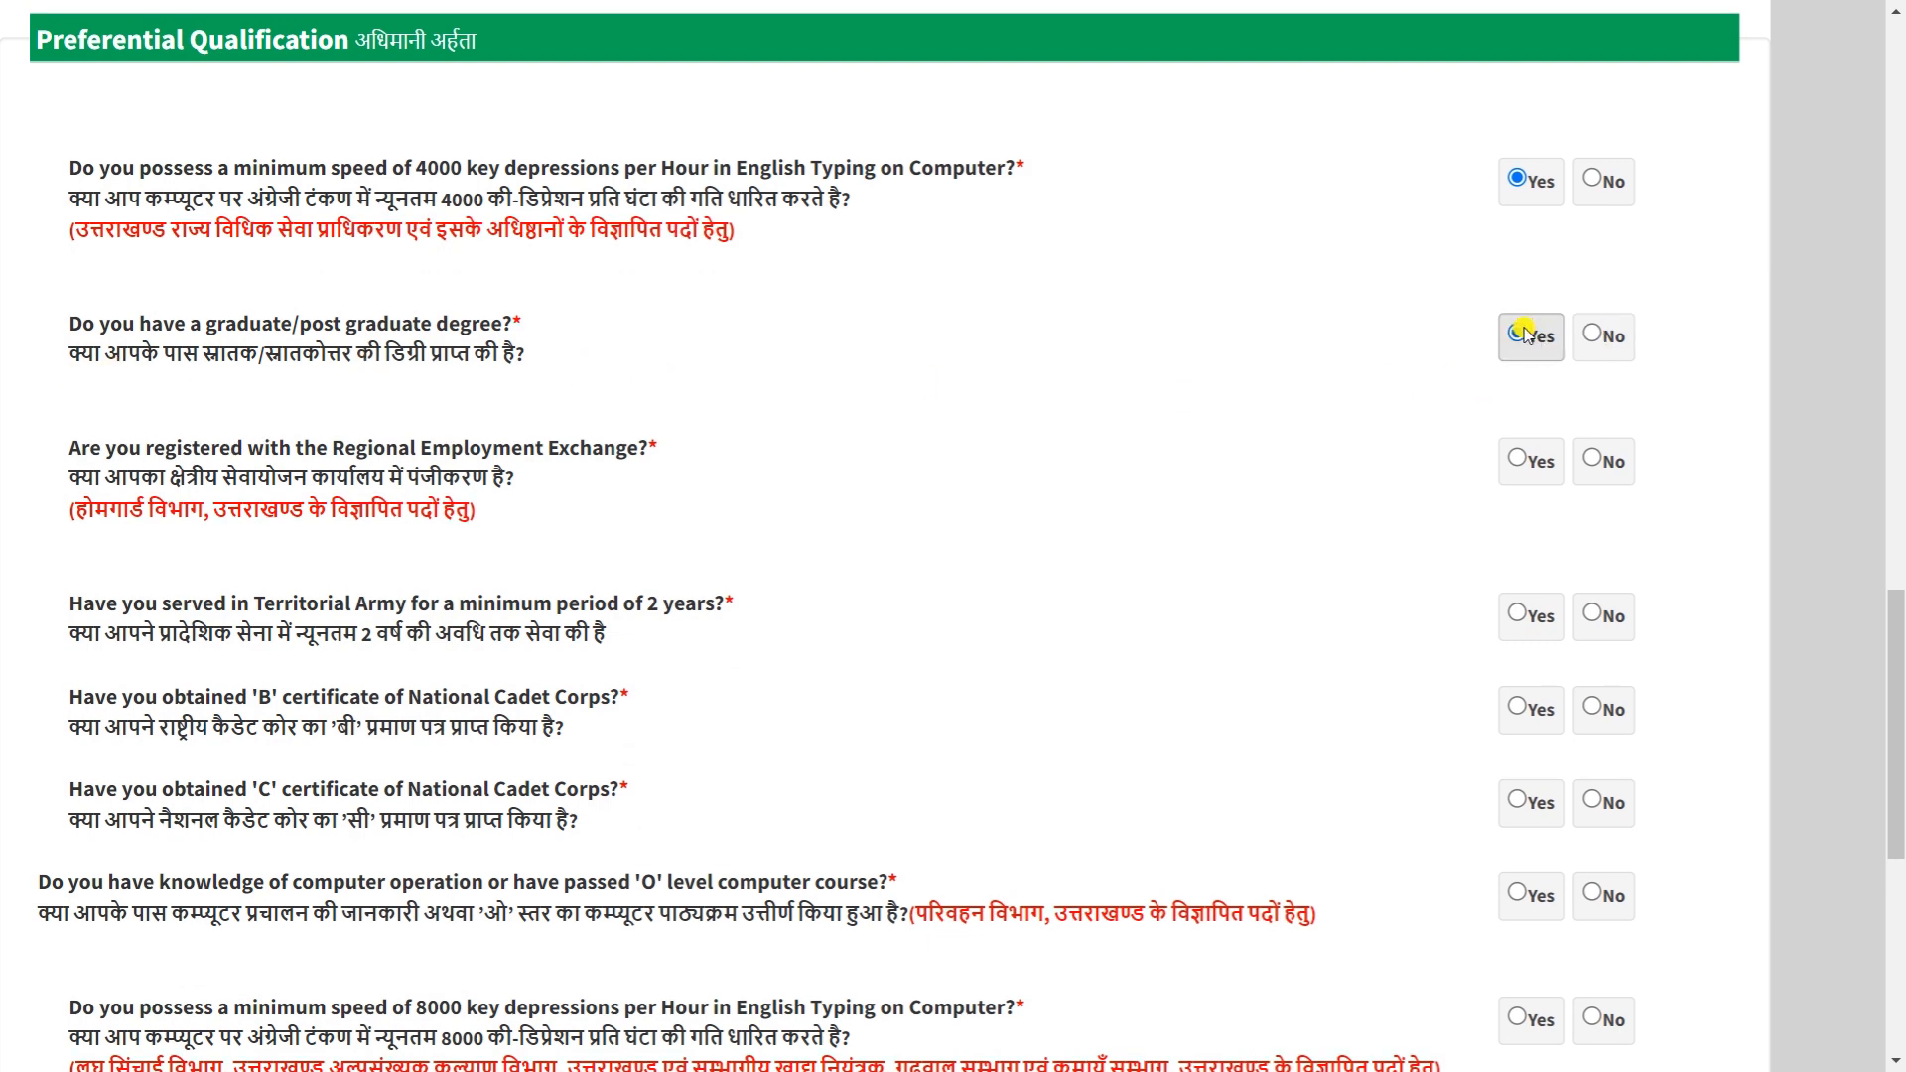
{"action": "left_click", "coordinate": [1591, 337]}
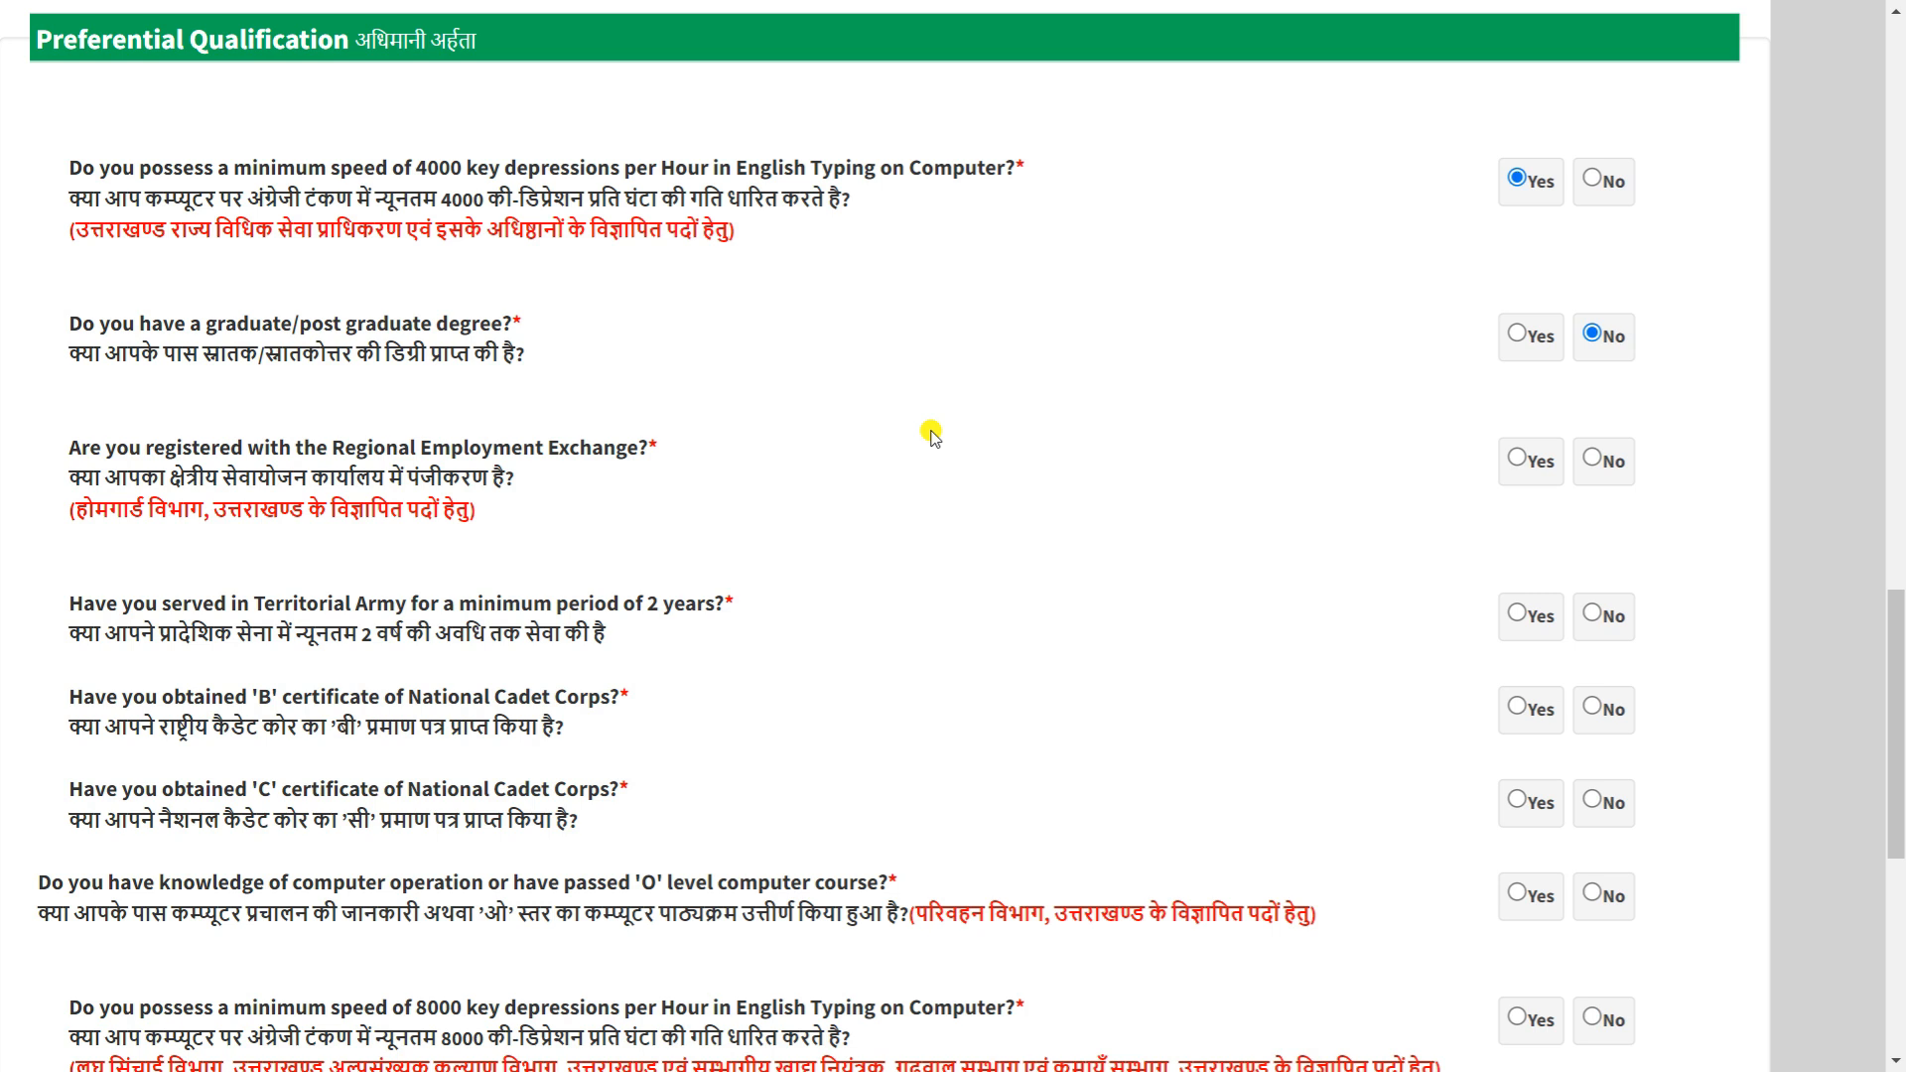
Answer No to Regional Employment Exchange registration, Territorial Army service, and the National Cadet Corps 'B' and 'C' certificates.
{"action": "scroll", "coordinate": [933, 437], "scroll_direction": "down", "scroll_amount": 1}
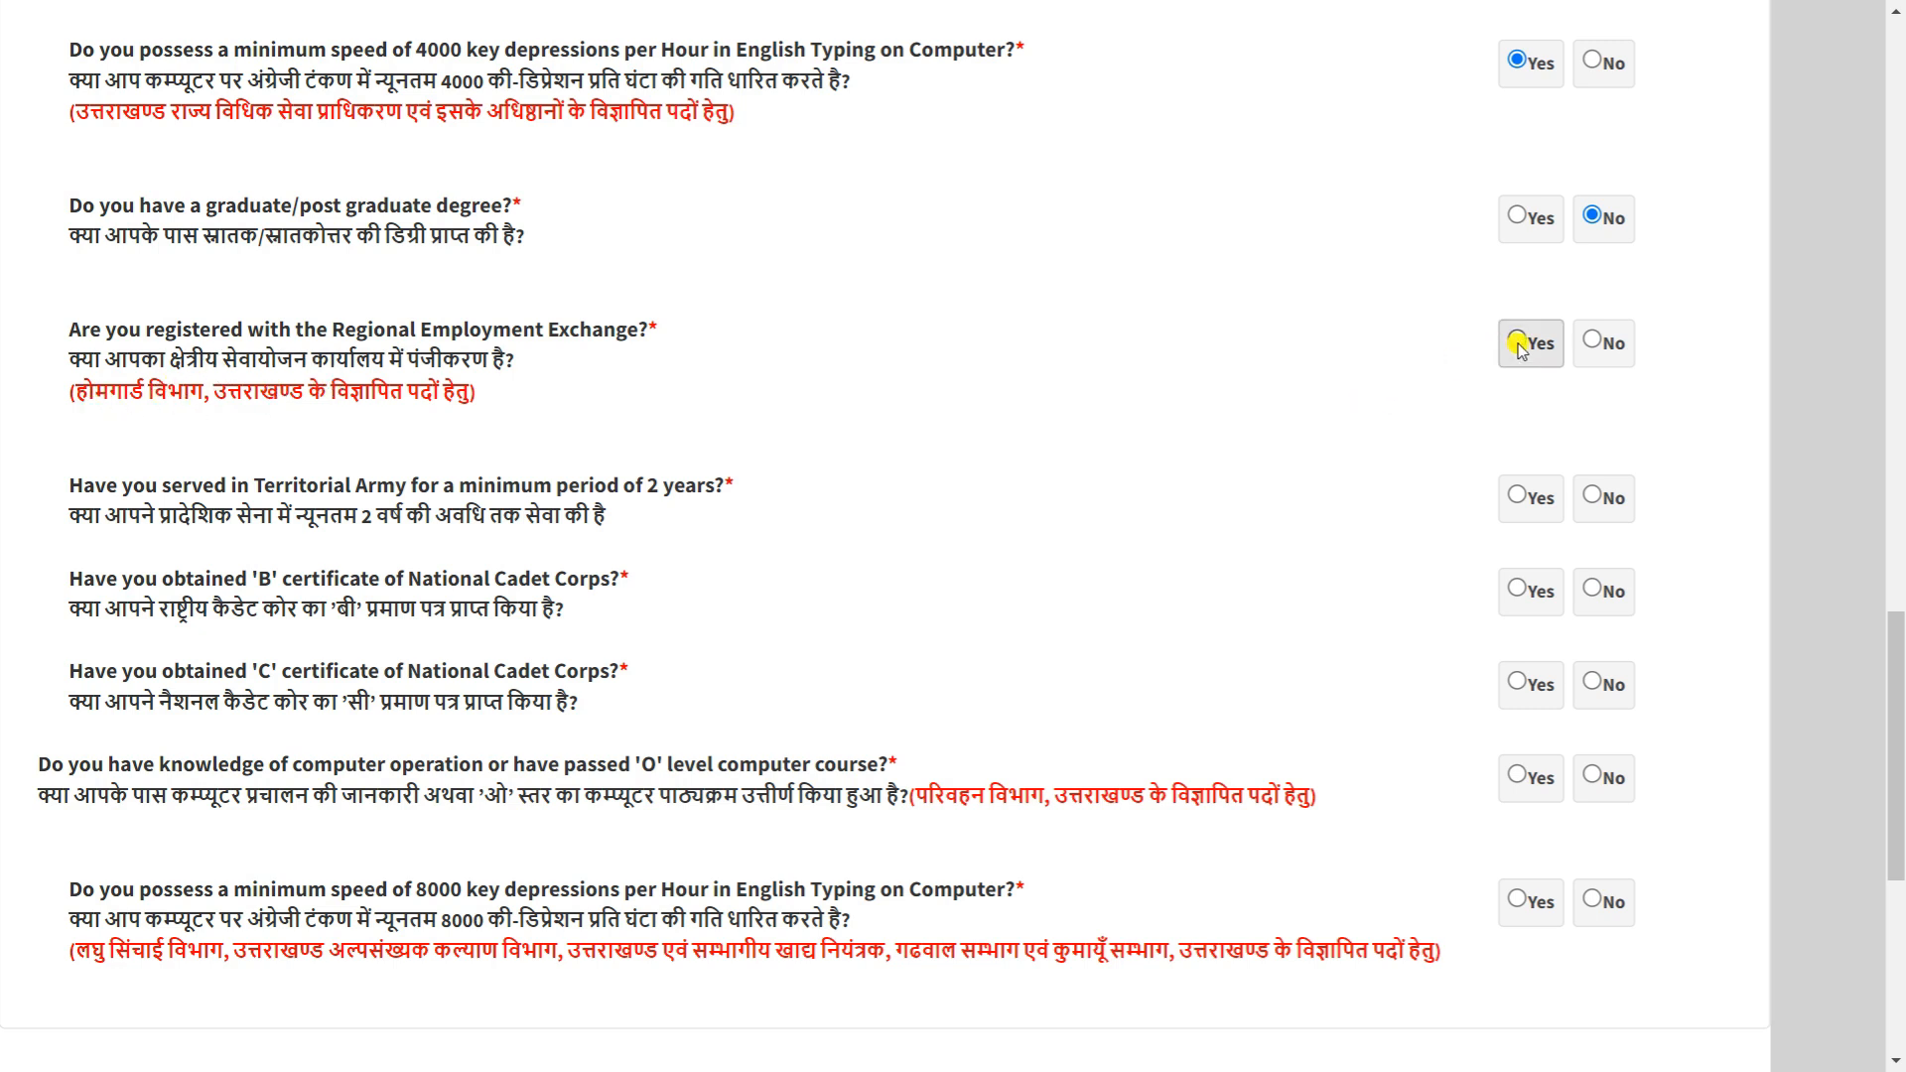
{"action": "left_click", "coordinate": [1594, 343]}
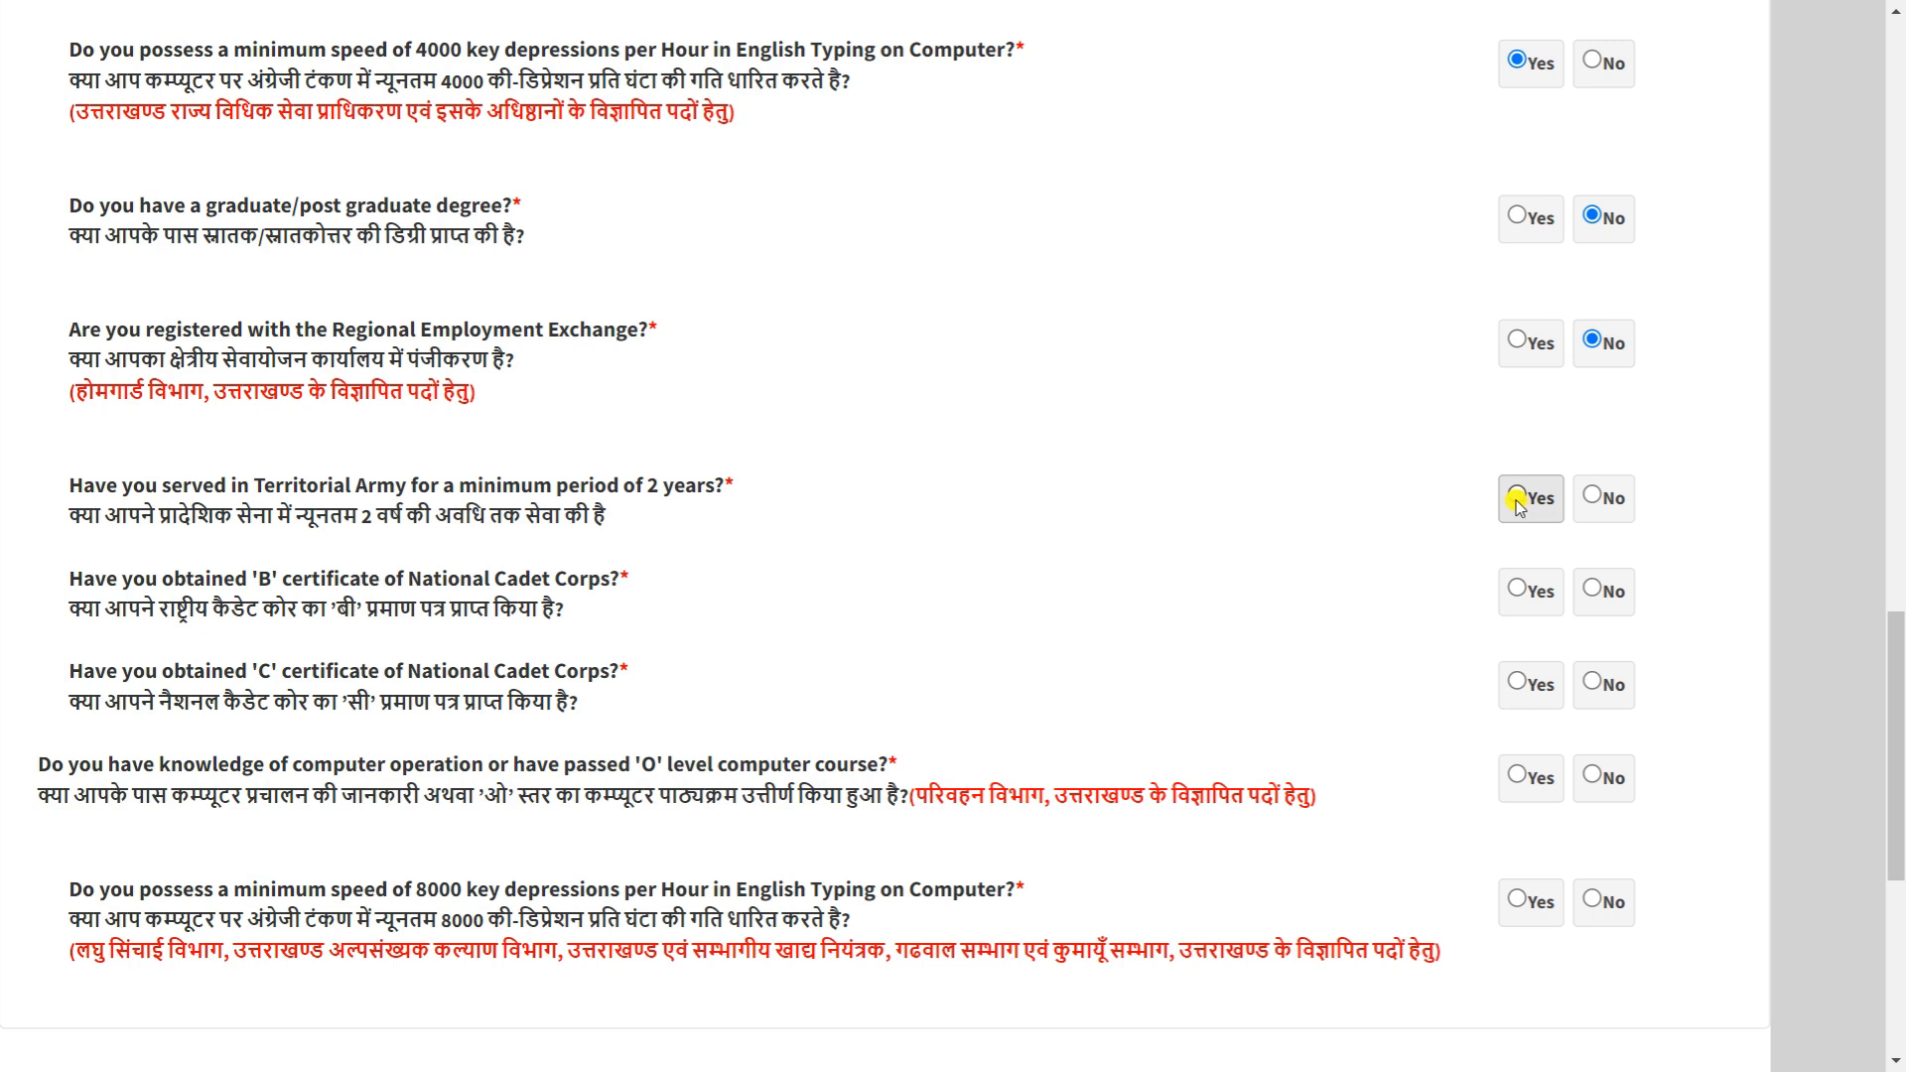
{"action": "left_click", "coordinate": [1594, 497]}
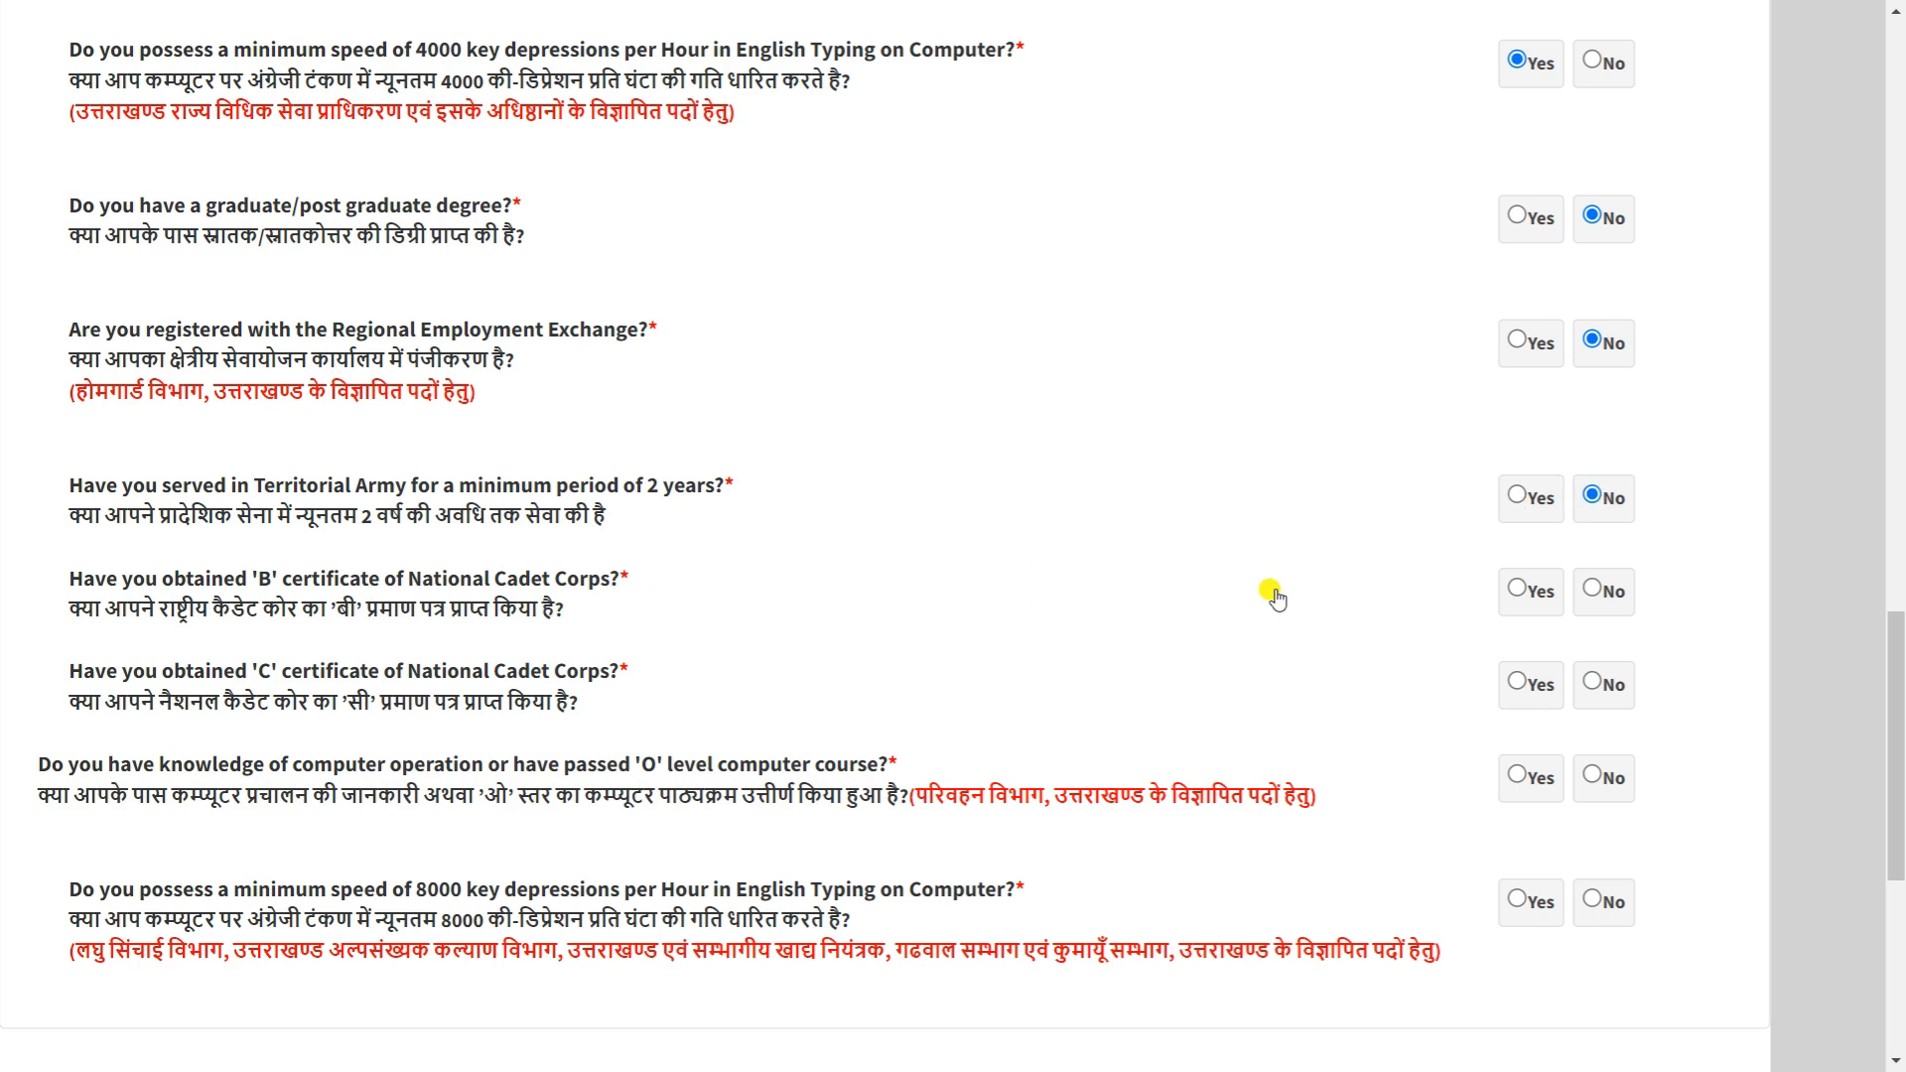
{"action": "left_click", "coordinate": [1592, 590]}
{"action": "left_click", "coordinate": [1594, 682]}
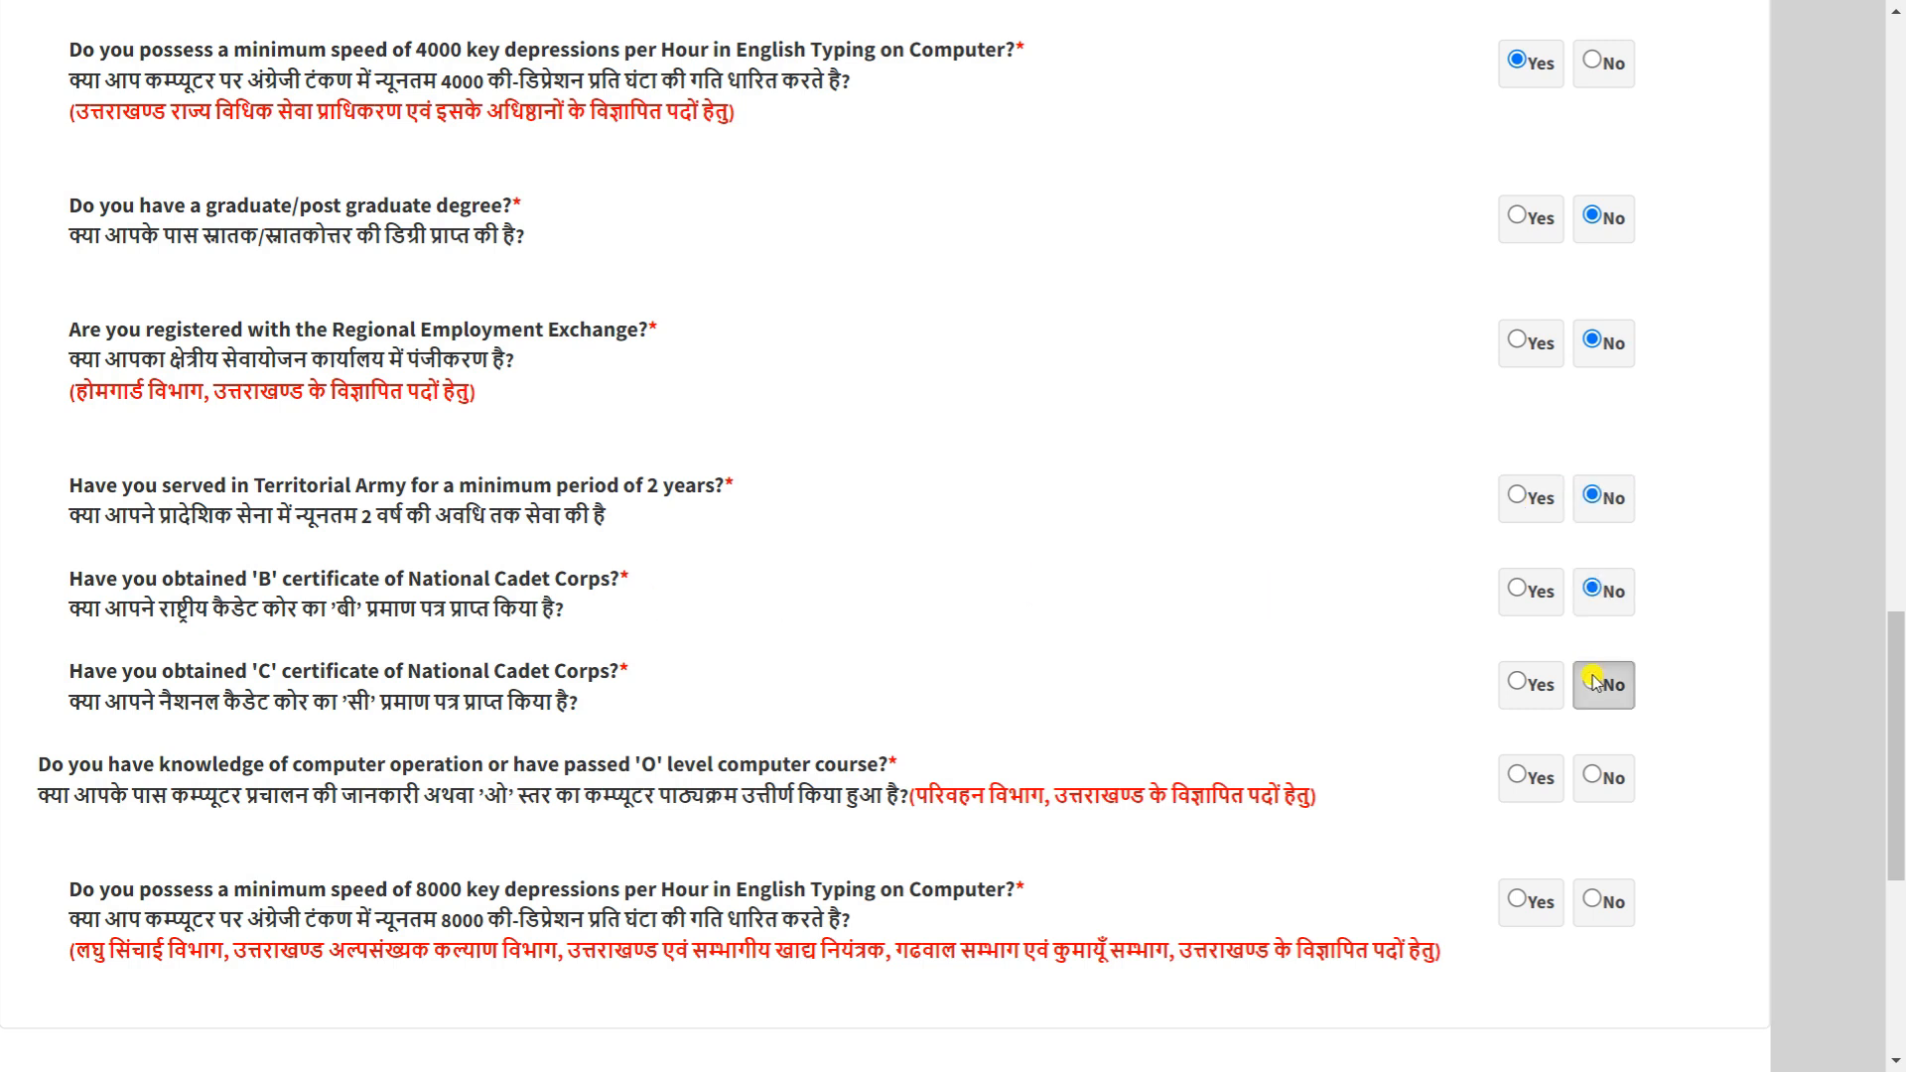
Answer Yes to computer operation knowledge or 'O' level course and to 8000 key-depression English typing speed.
{"action": "scroll", "coordinate": [923, 661], "scroll_direction": "down", "scroll_amount": 3}
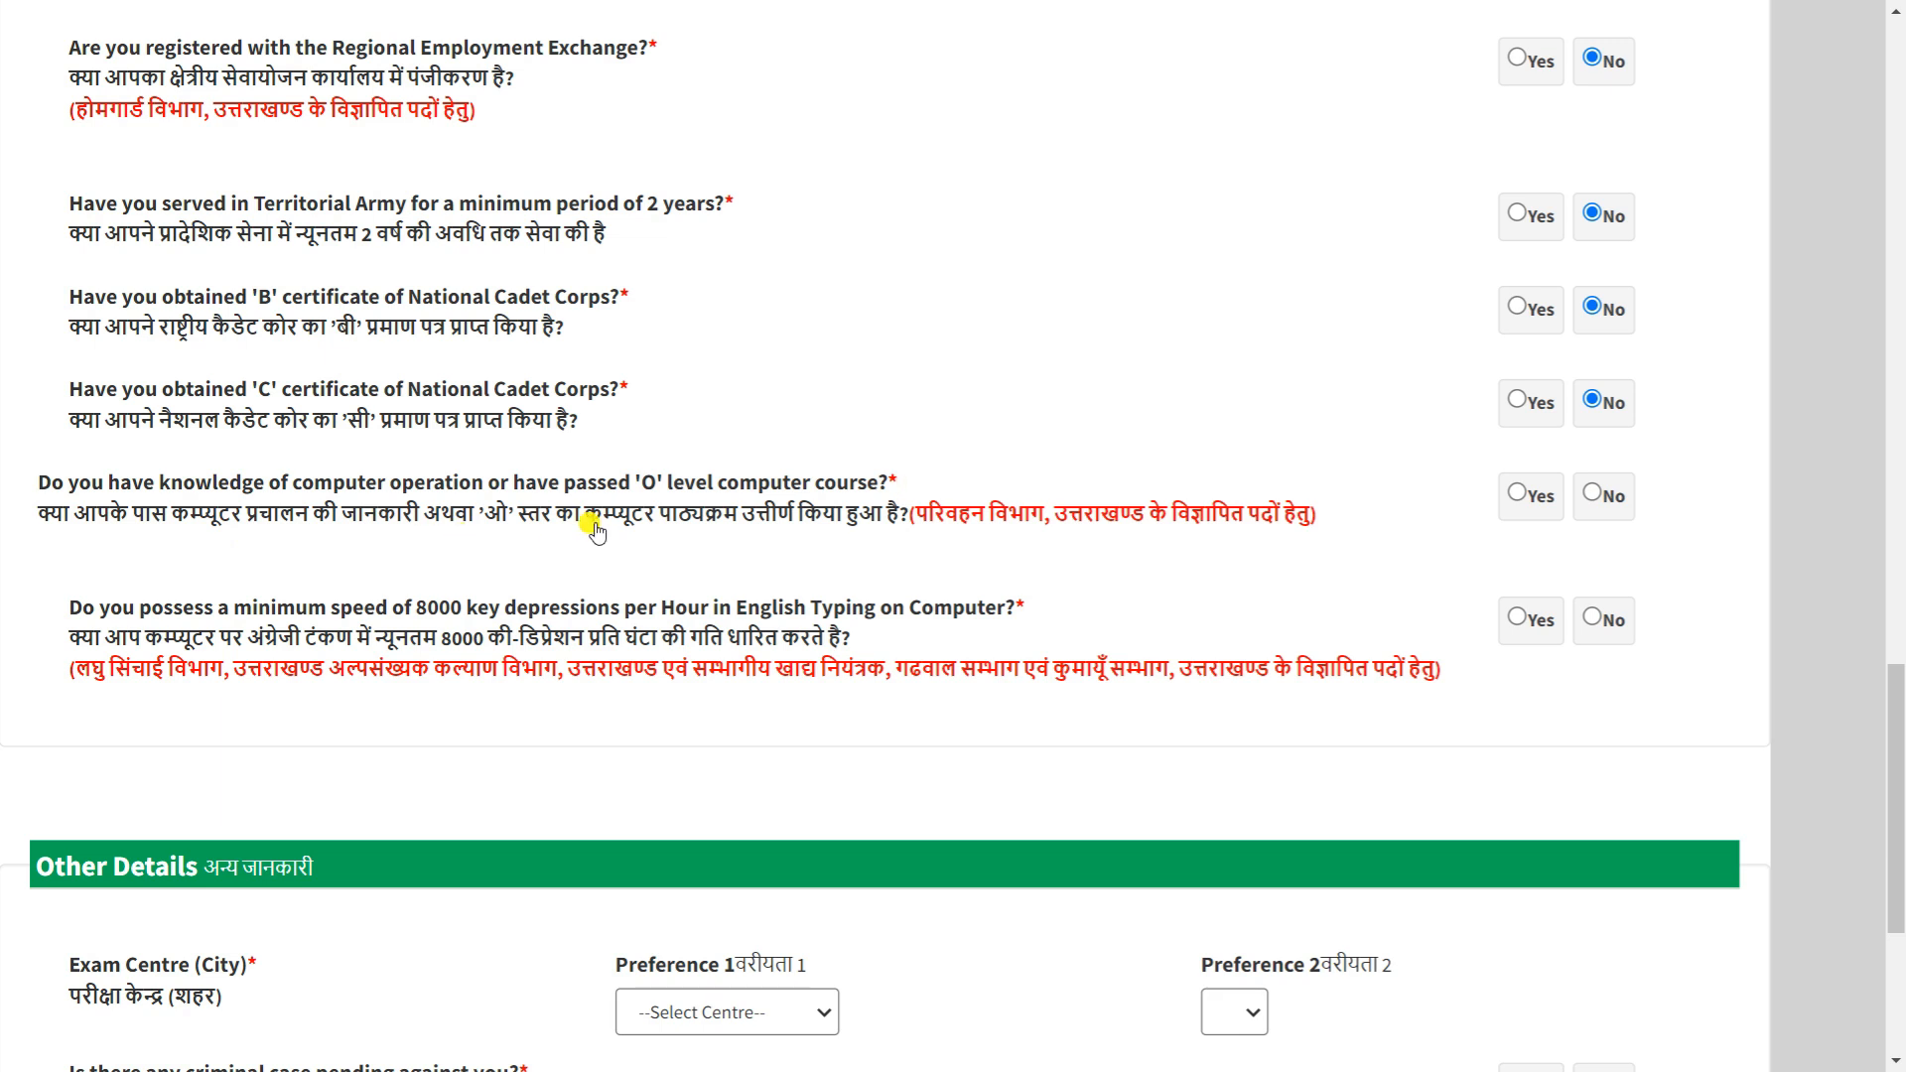
{"action": "left_click", "coordinate": [1529, 496]}
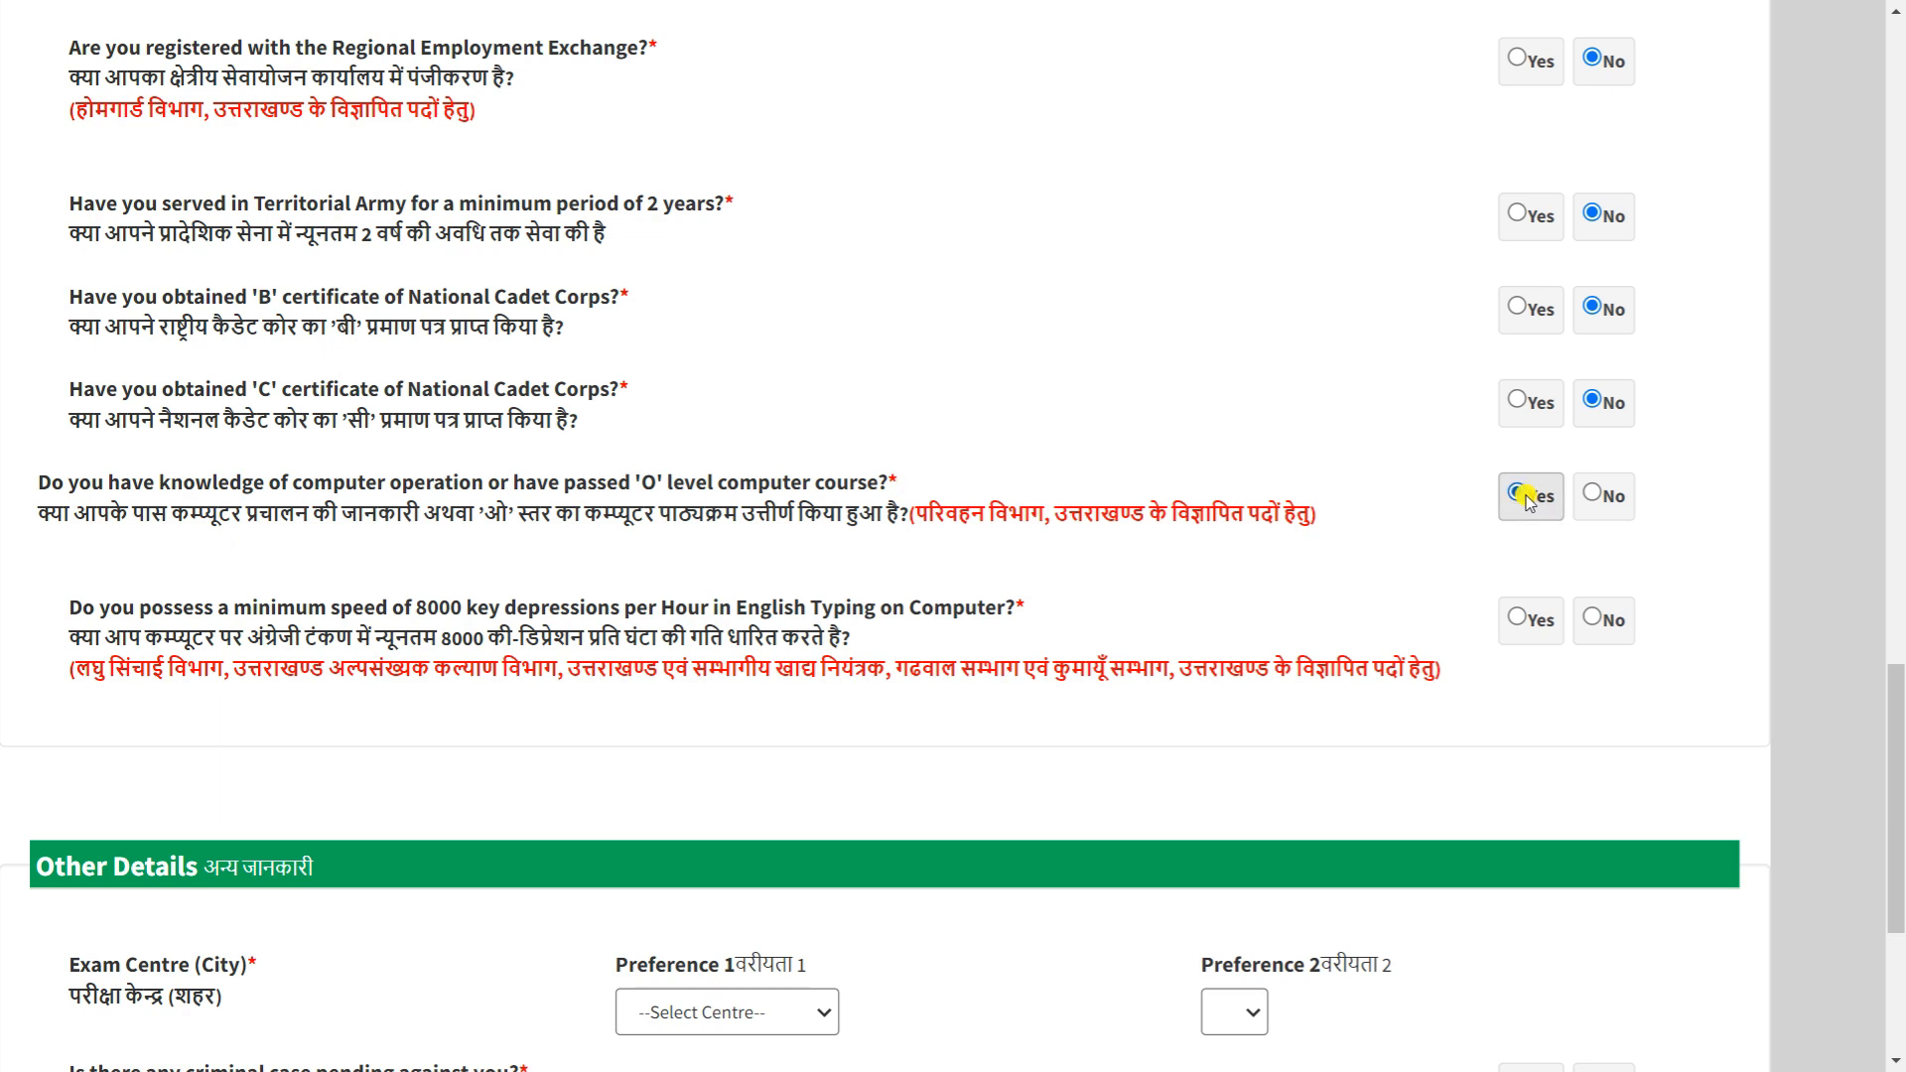
{"action": "scroll", "coordinate": [1261, 515], "scroll_direction": "down", "scroll_amount": 1}
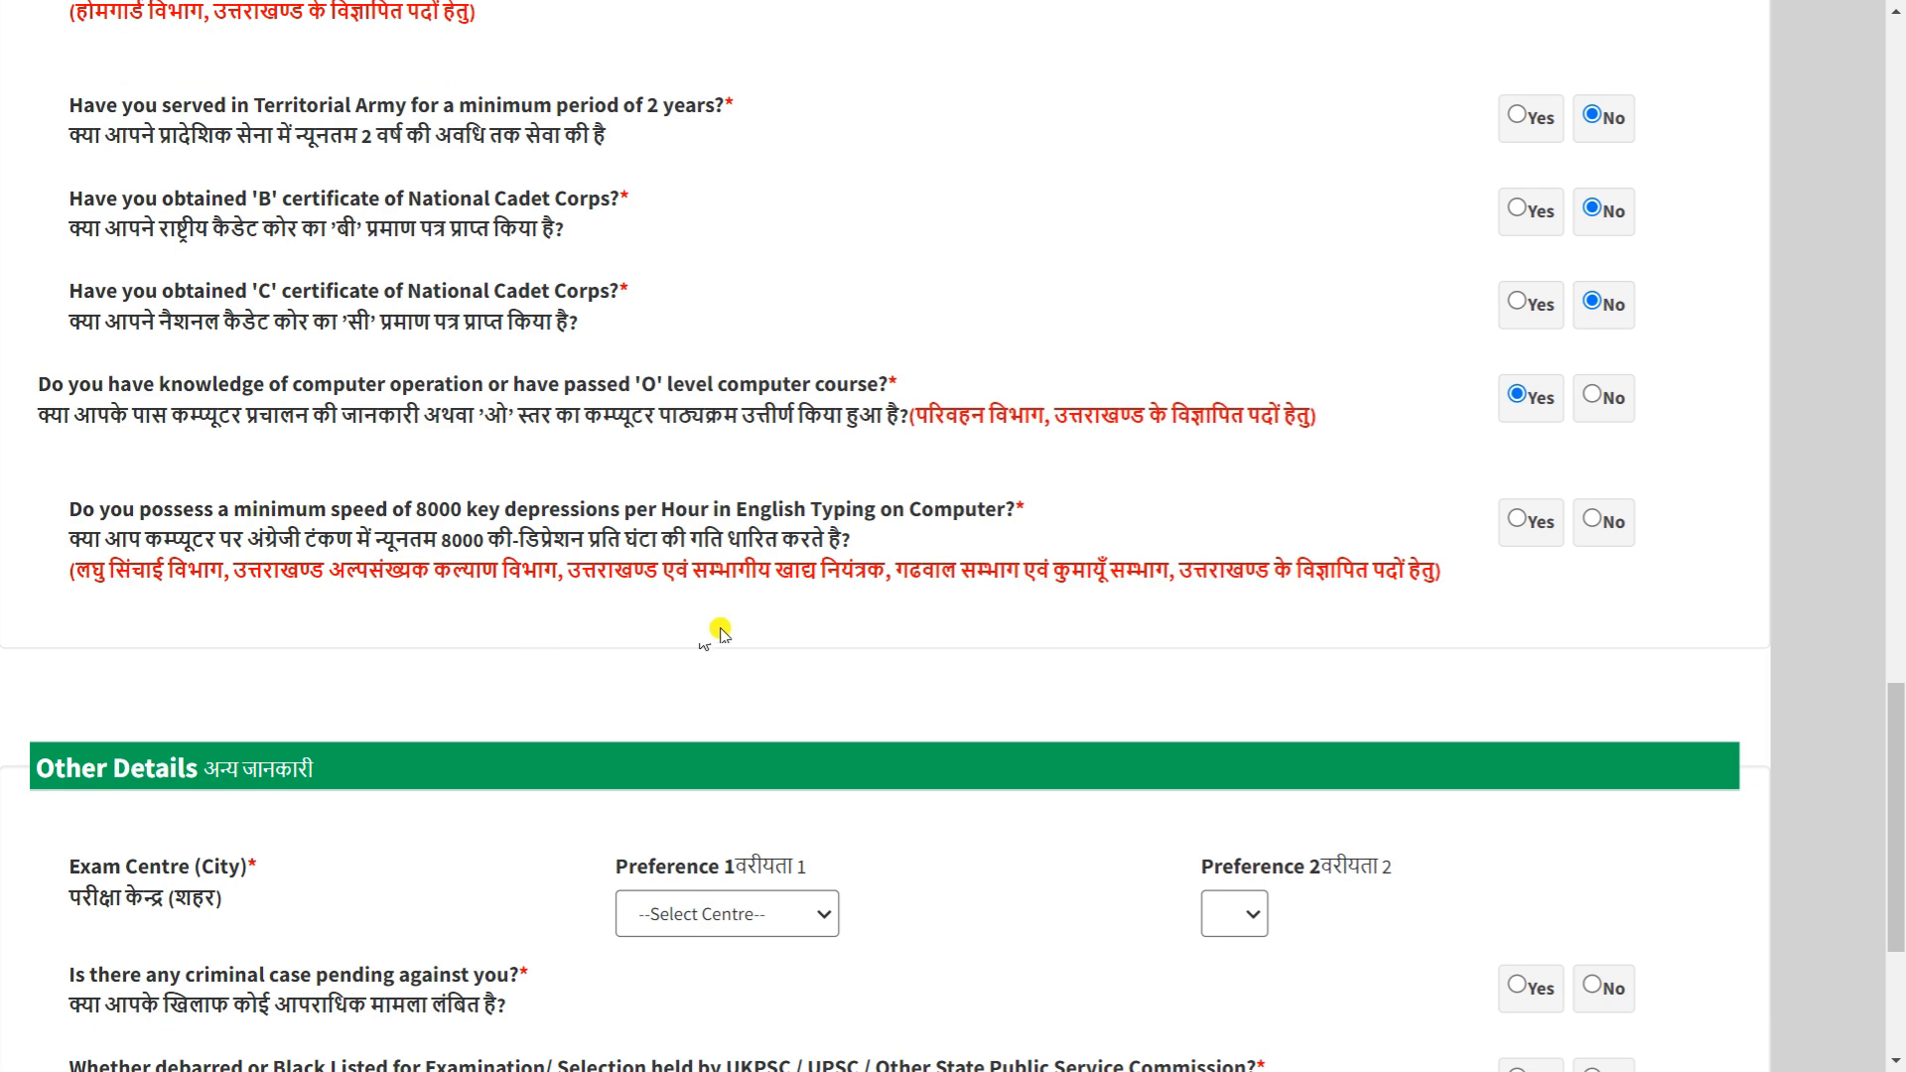
{"action": "left_click", "coordinate": [1518, 524]}
{"action": "scroll", "coordinate": [1389, 527], "scroll_direction": "down", "scroll_amount": 5}
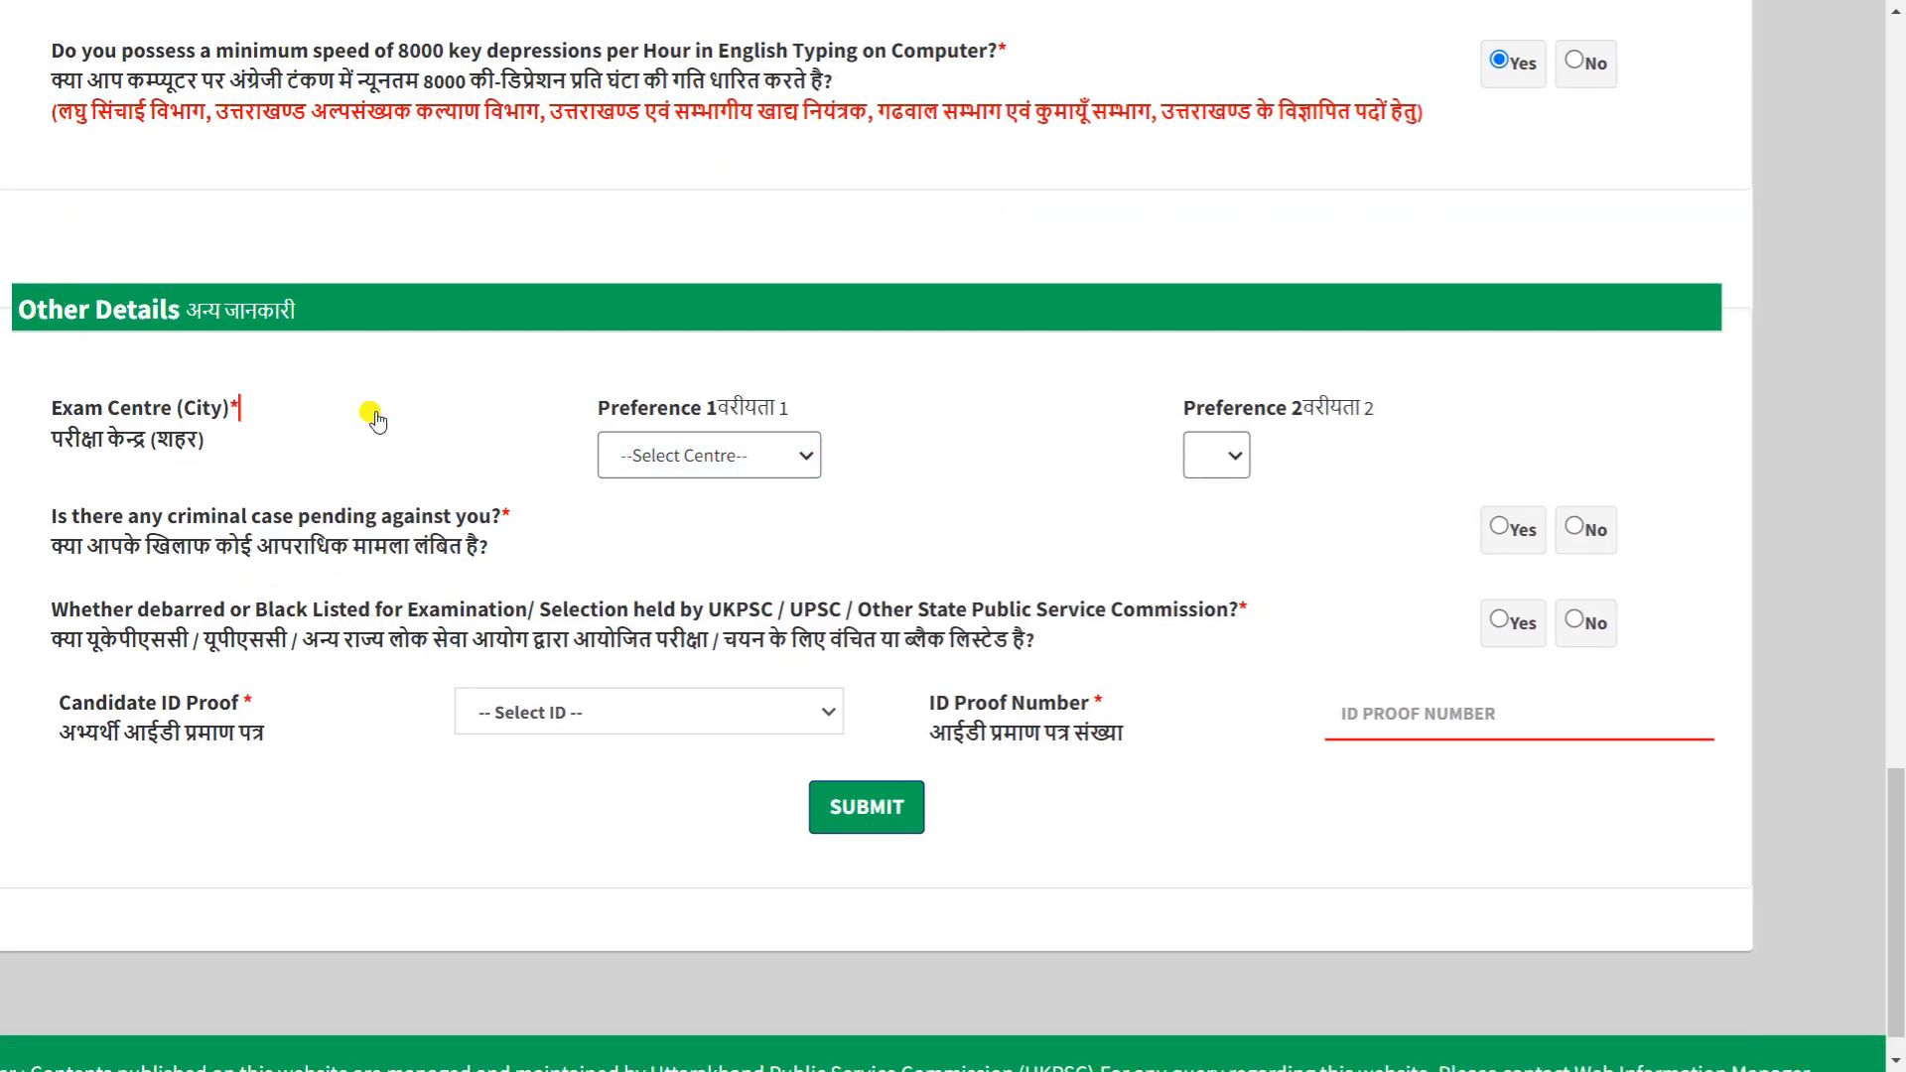
Set the exam centre preferences to Almora as Preference 1 and Nainital as Preference 2.
{"action": "left_click", "coordinate": [662, 447]}
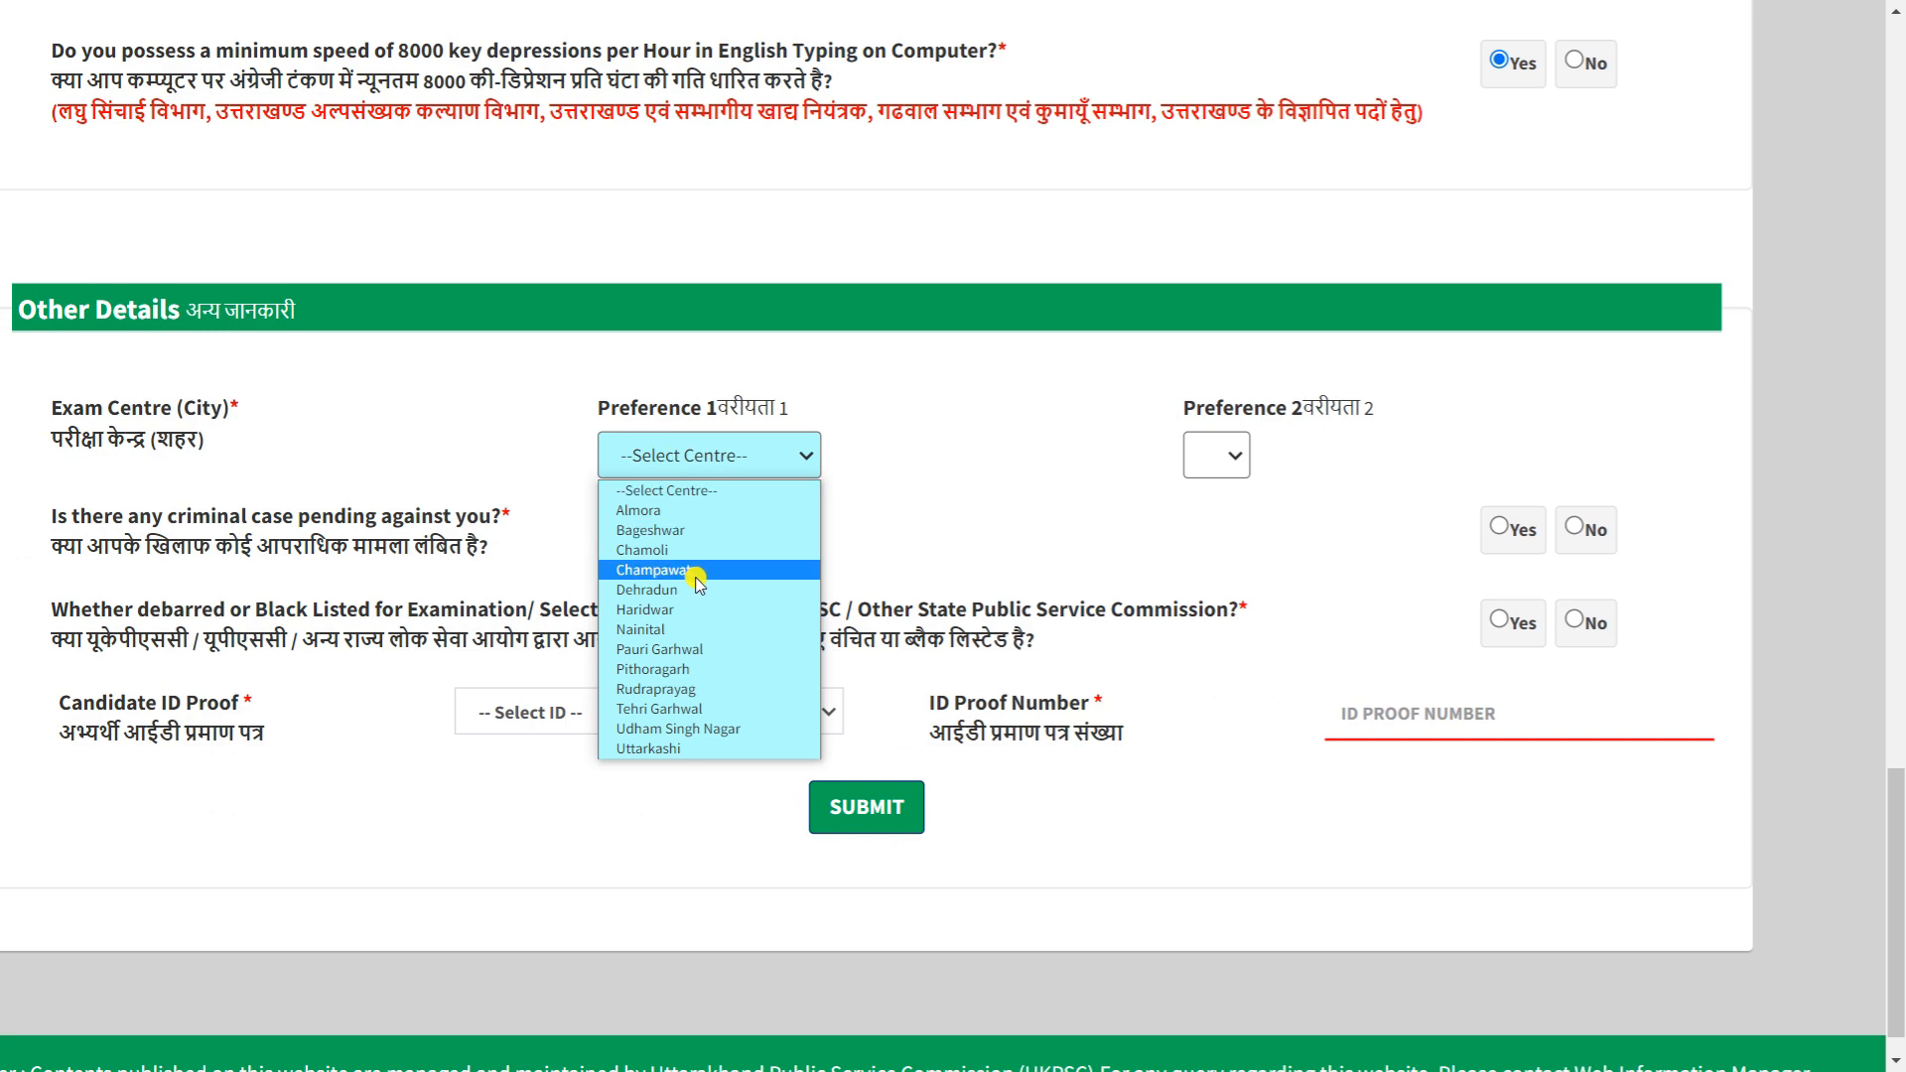
{"action": "left_click", "coordinate": [675, 509]}
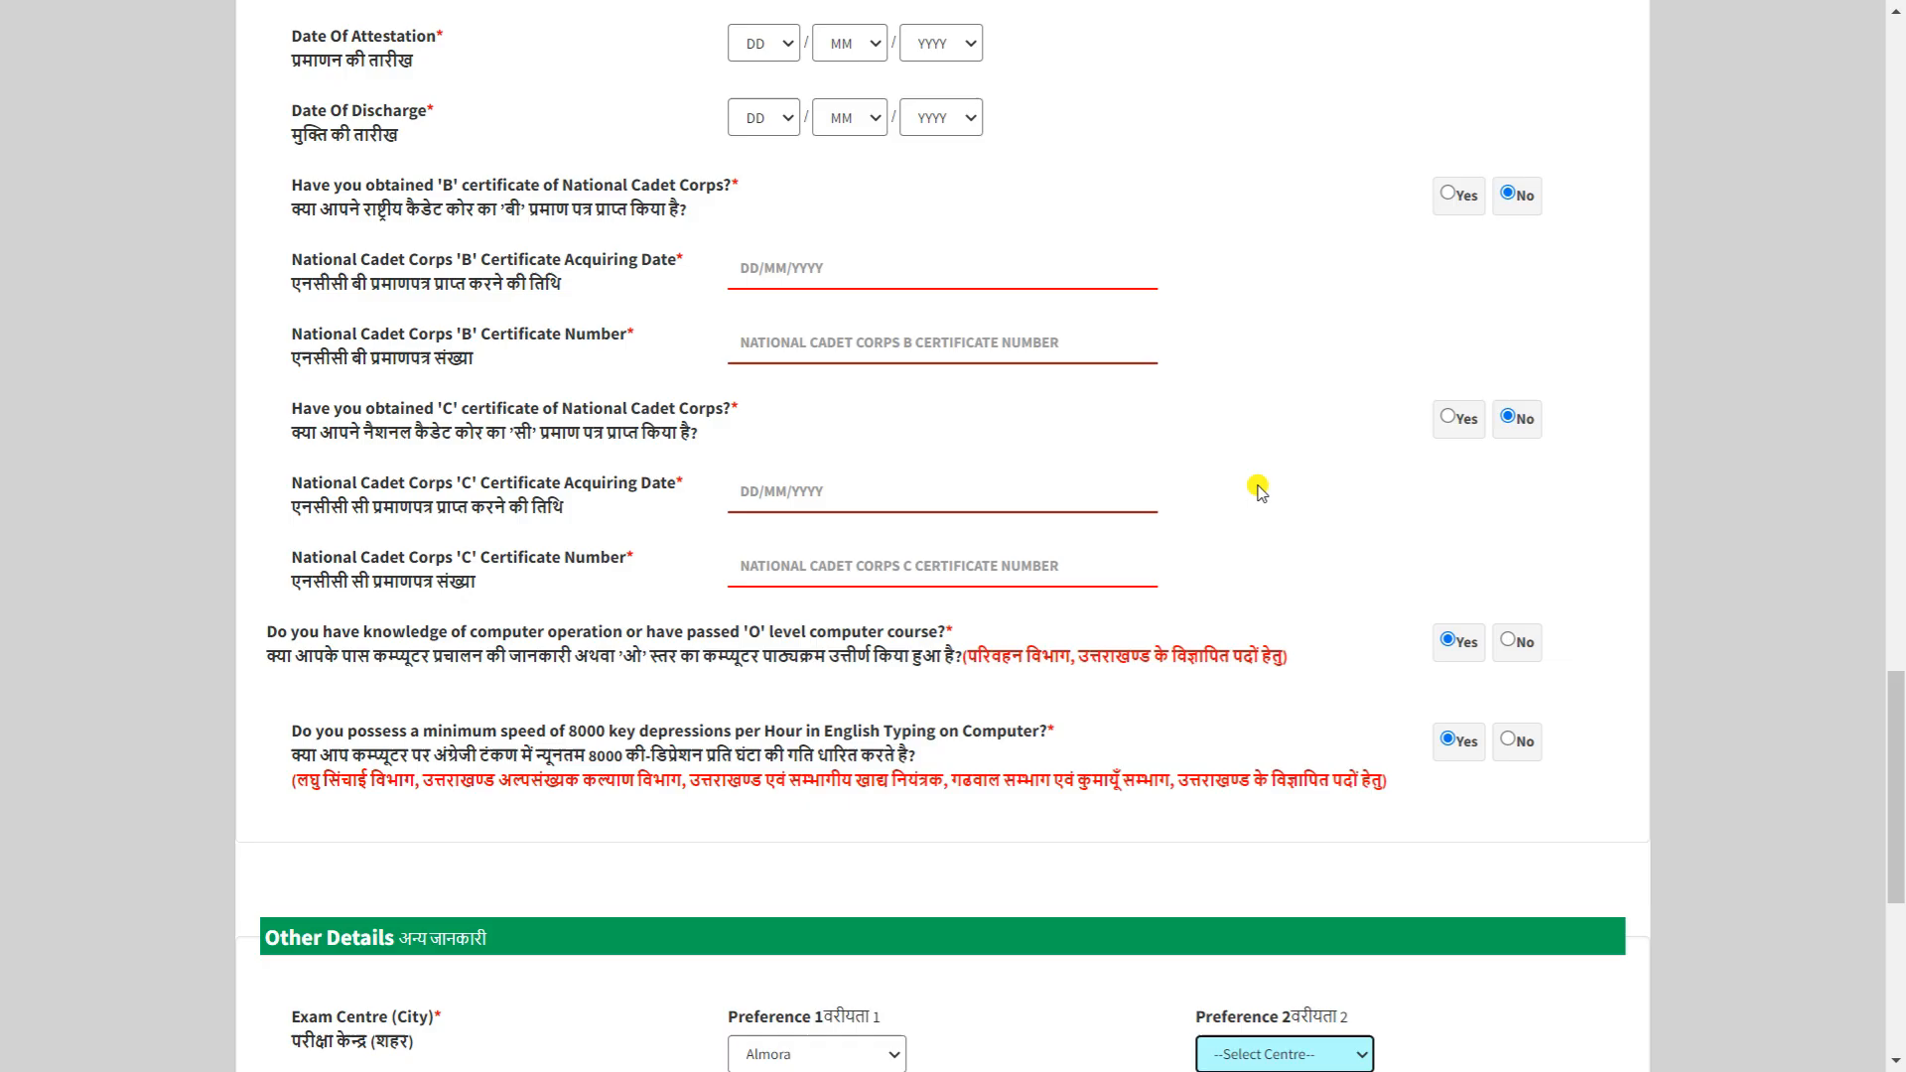
{"action": "scroll", "coordinate": [1056, 538], "scroll_direction": "up", "scroll_amount": 3}
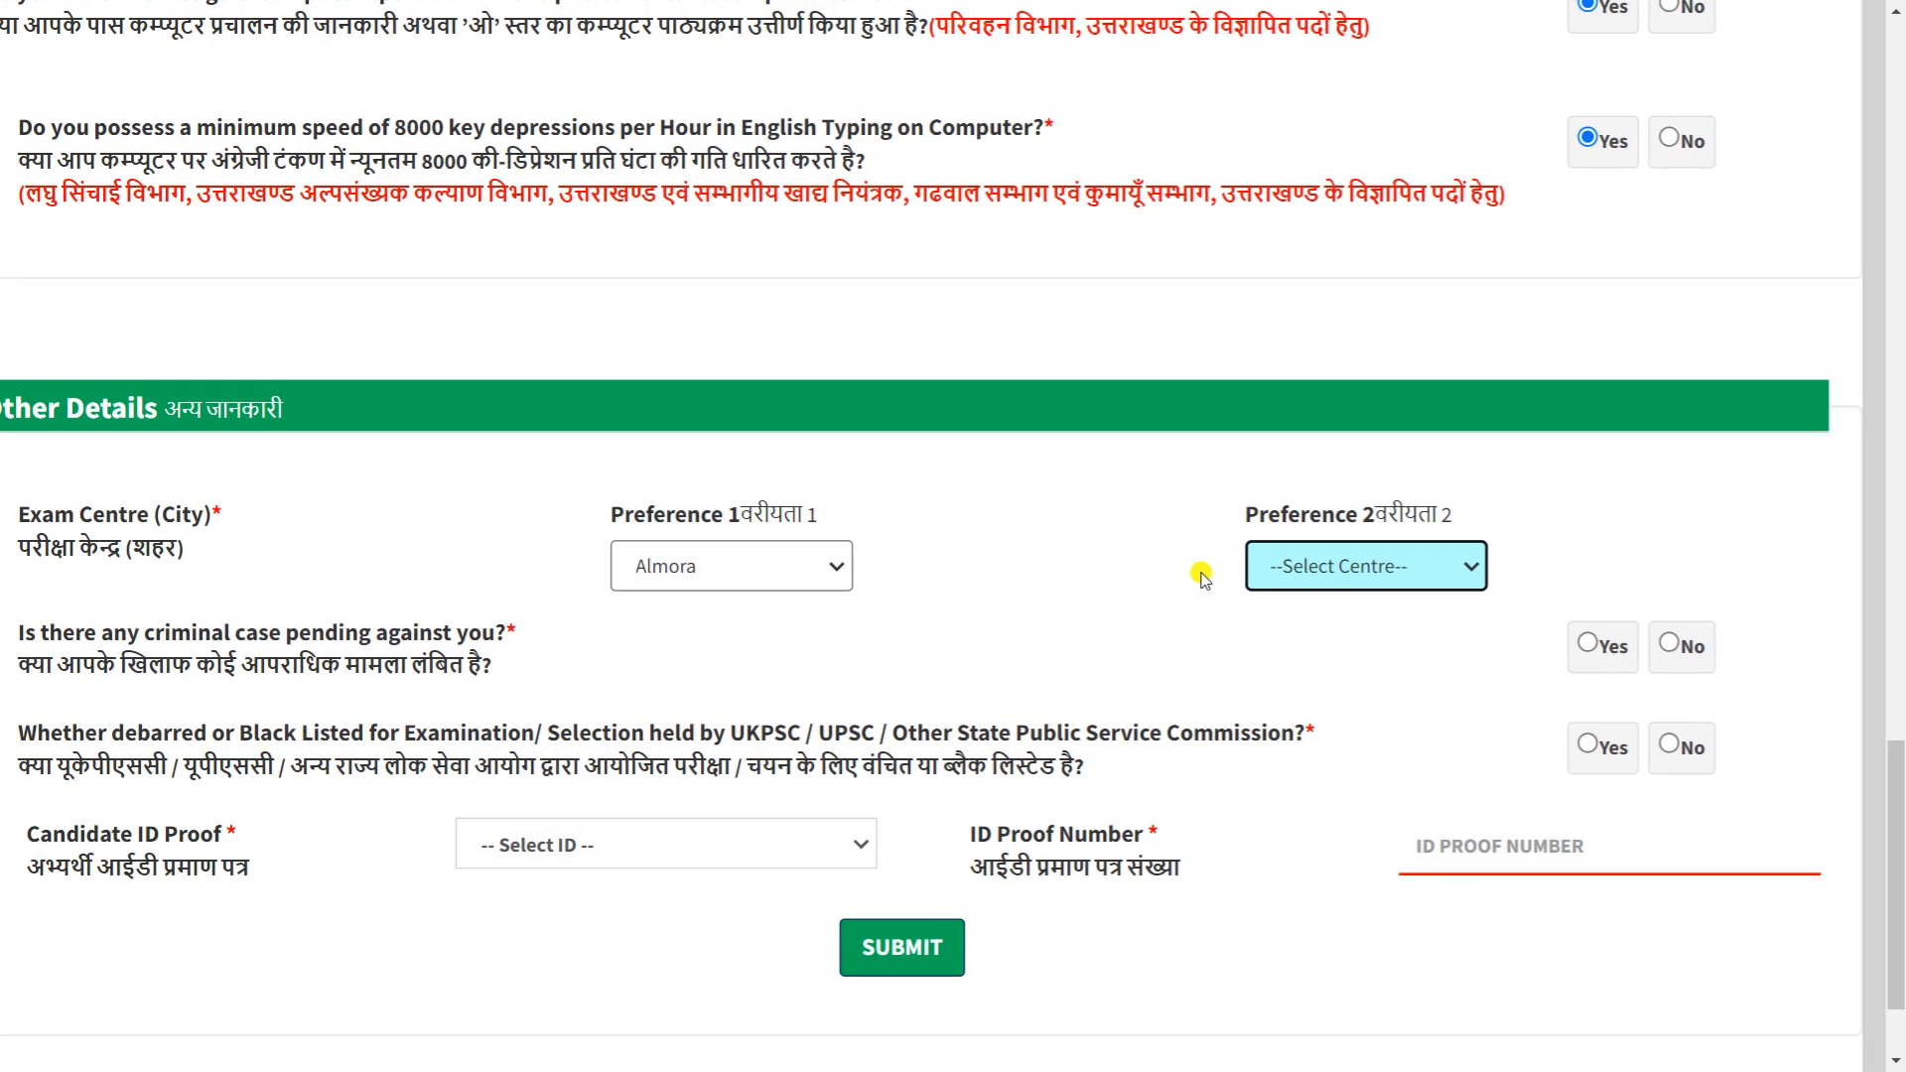
{"action": "left_click", "coordinate": [1324, 573]}
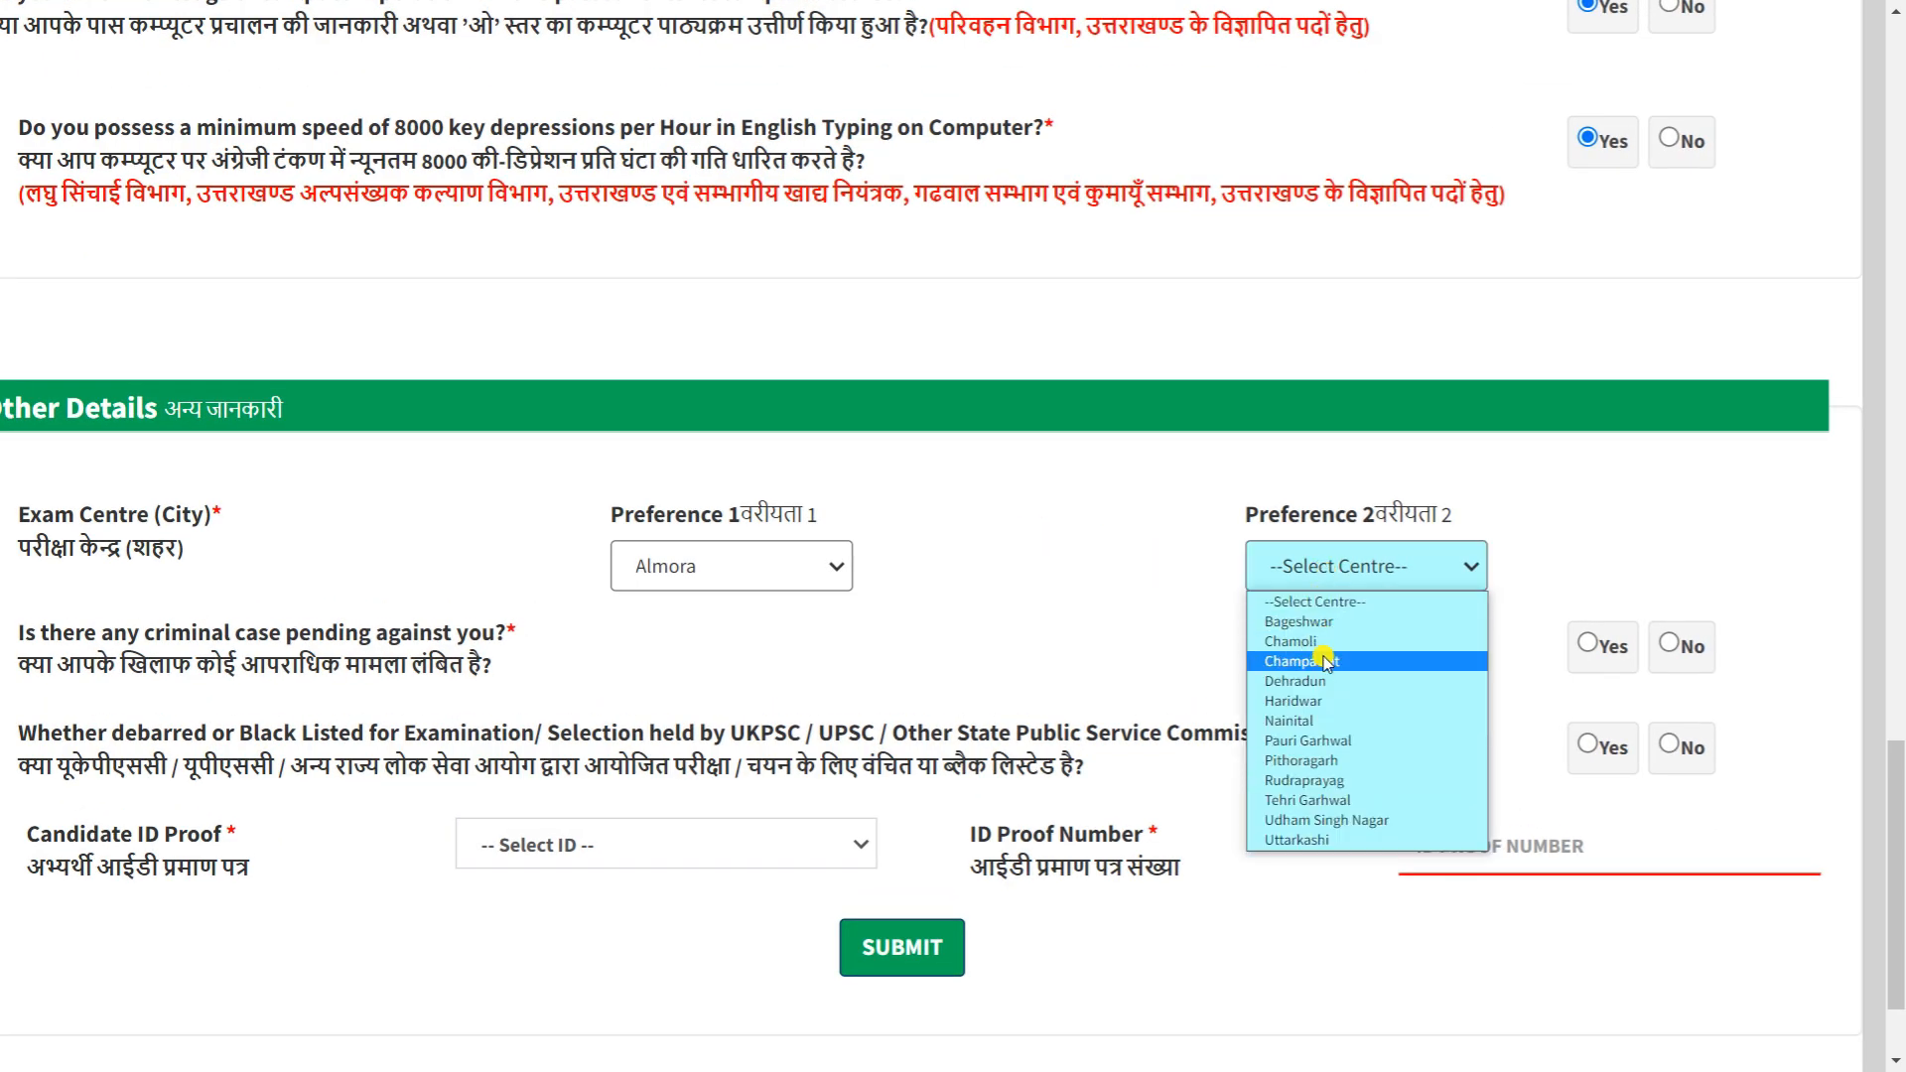
{"action": "left_click", "coordinate": [1323, 717]}
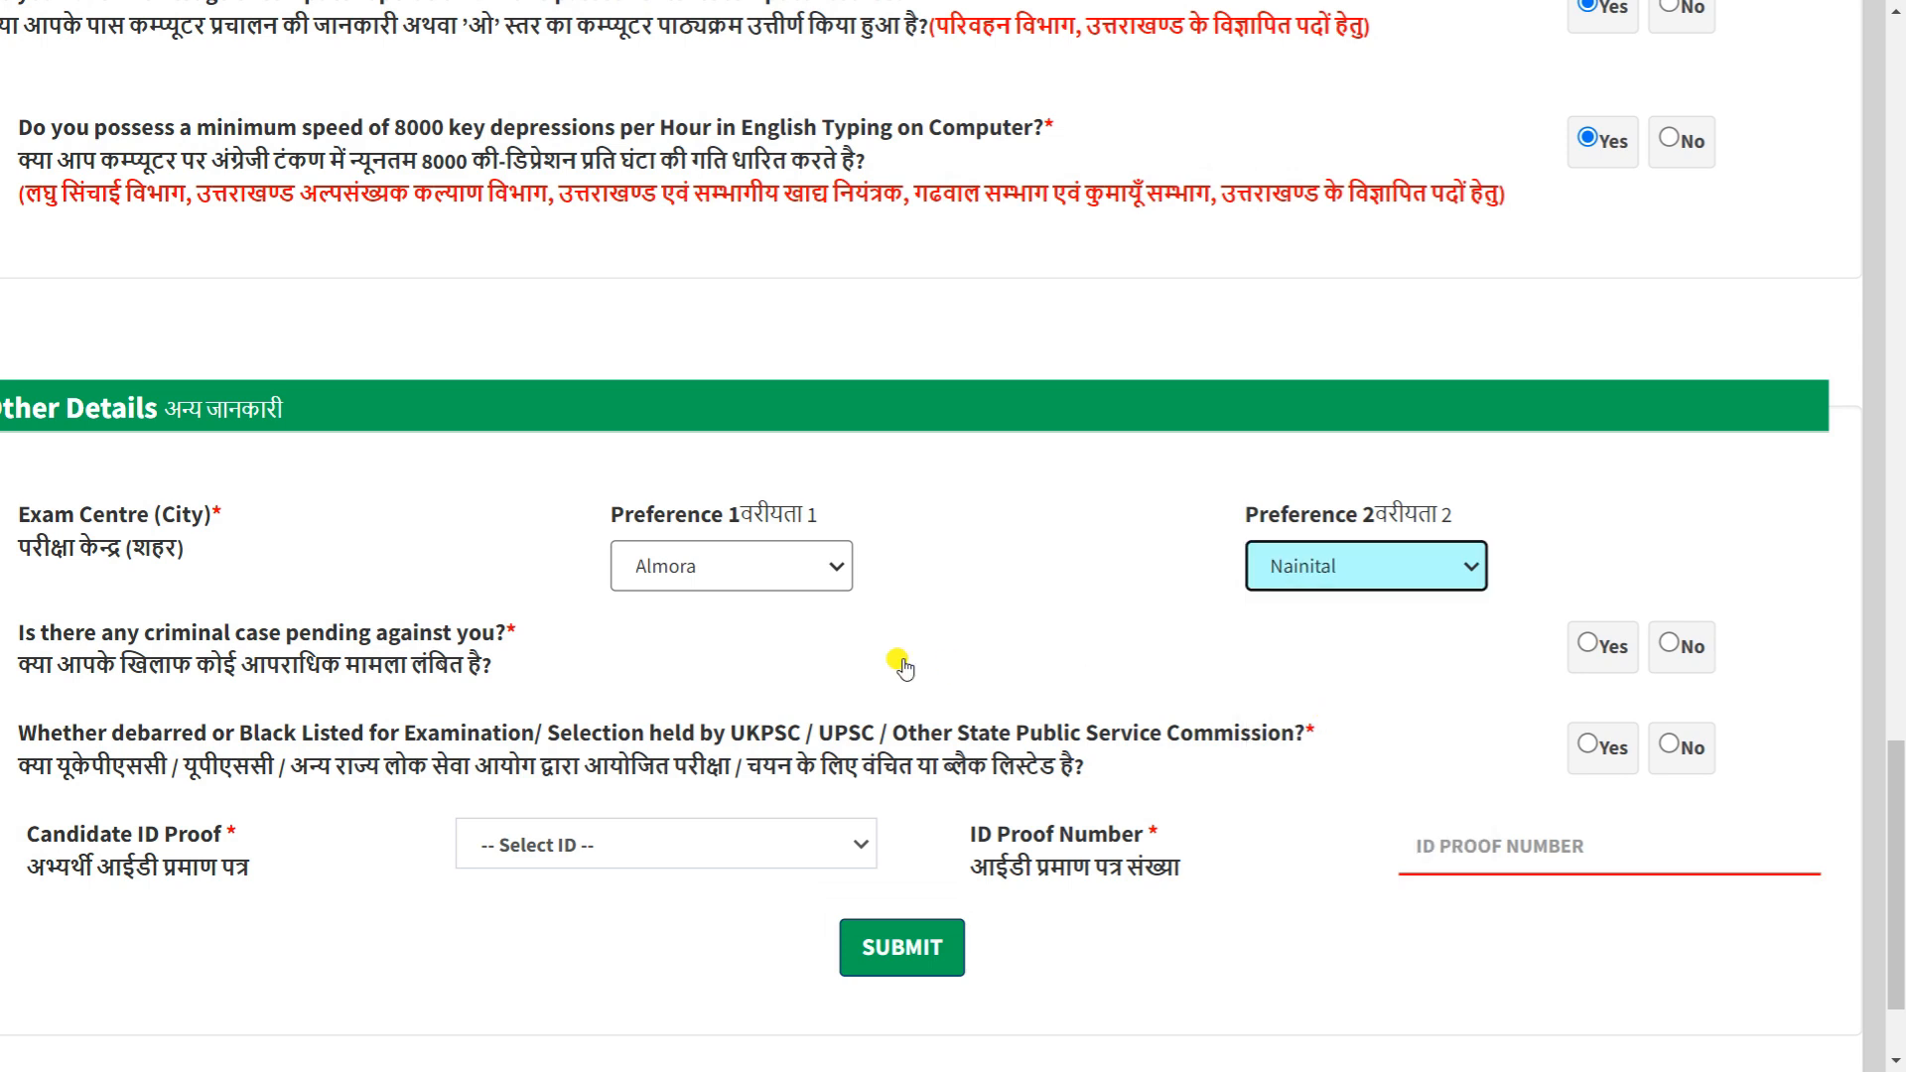
Answer No to having a pending criminal case and to being debarred or blacklisted by UKPSC, UPSC or another State Commission.
{"action": "scroll", "coordinate": [903, 668], "scroll_direction": "down", "scroll_amount": 2}
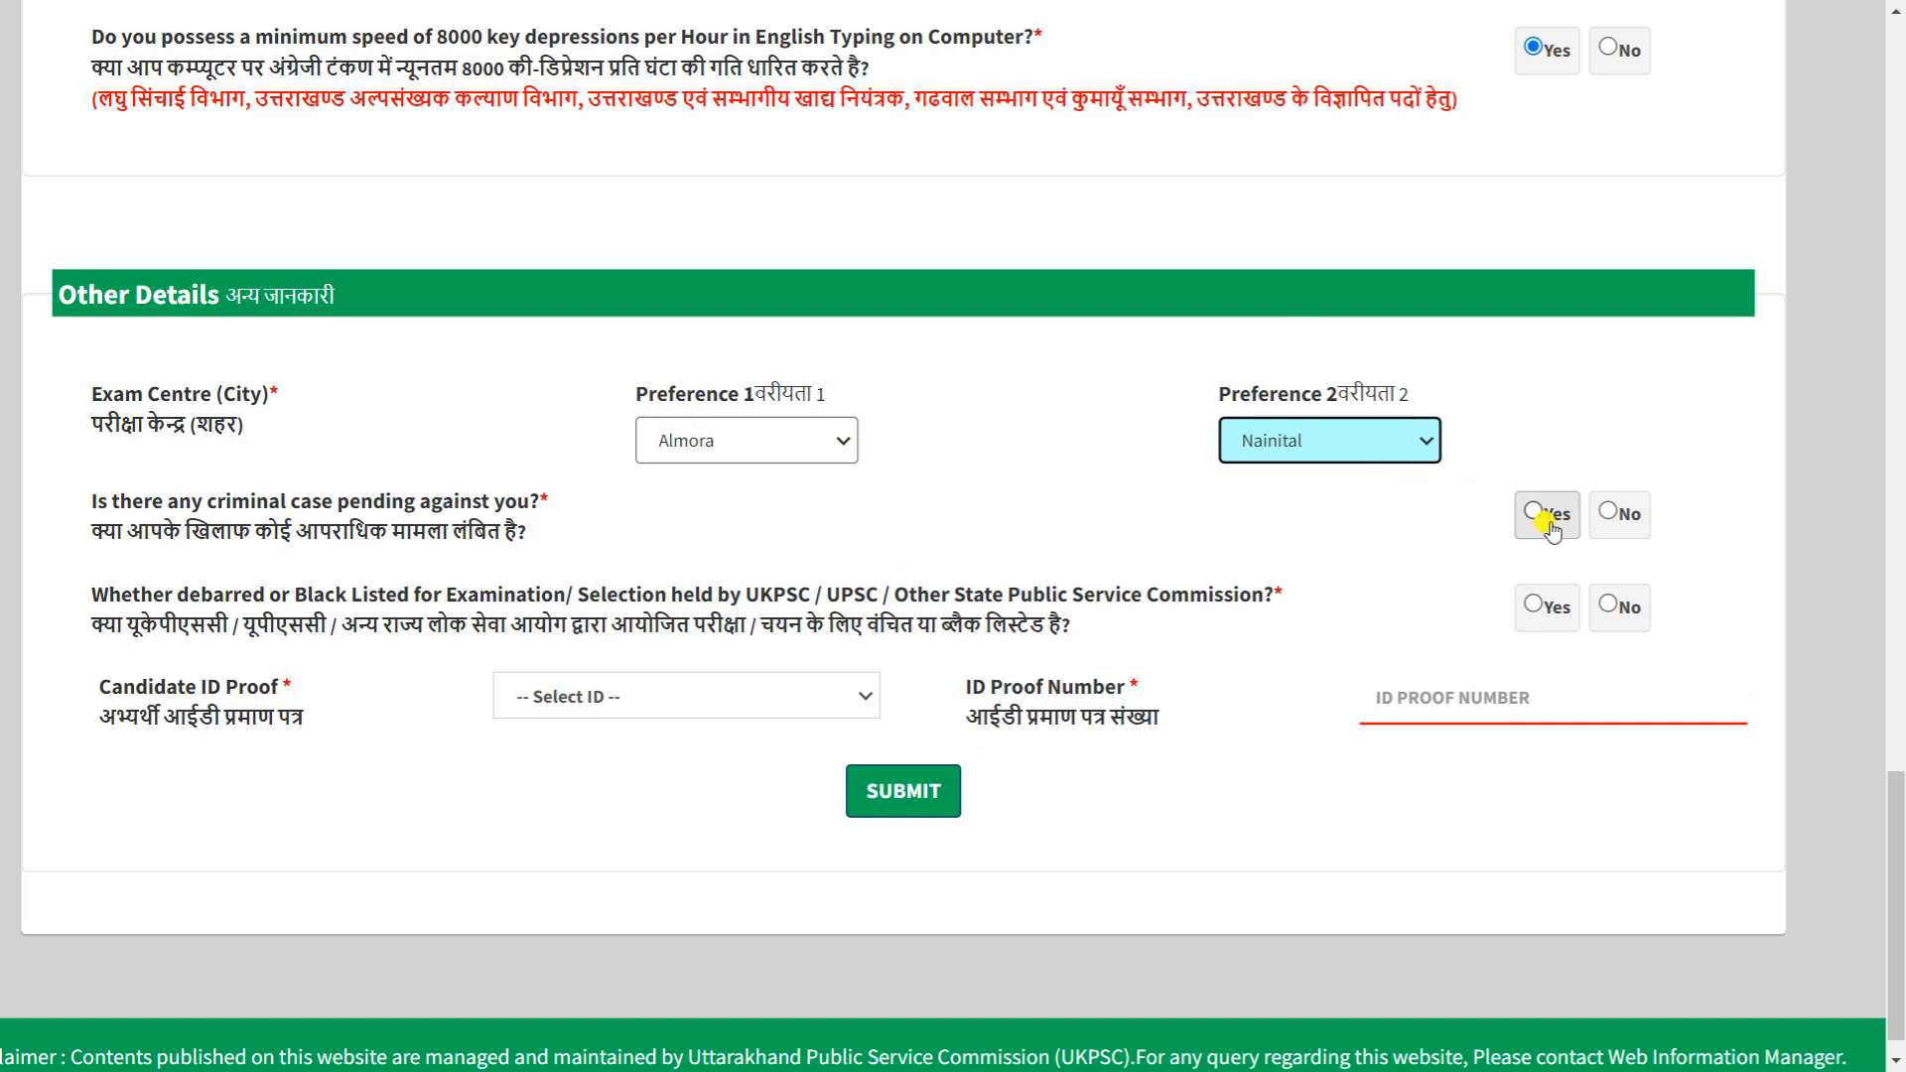
{"action": "left_click", "coordinate": [1614, 515]}
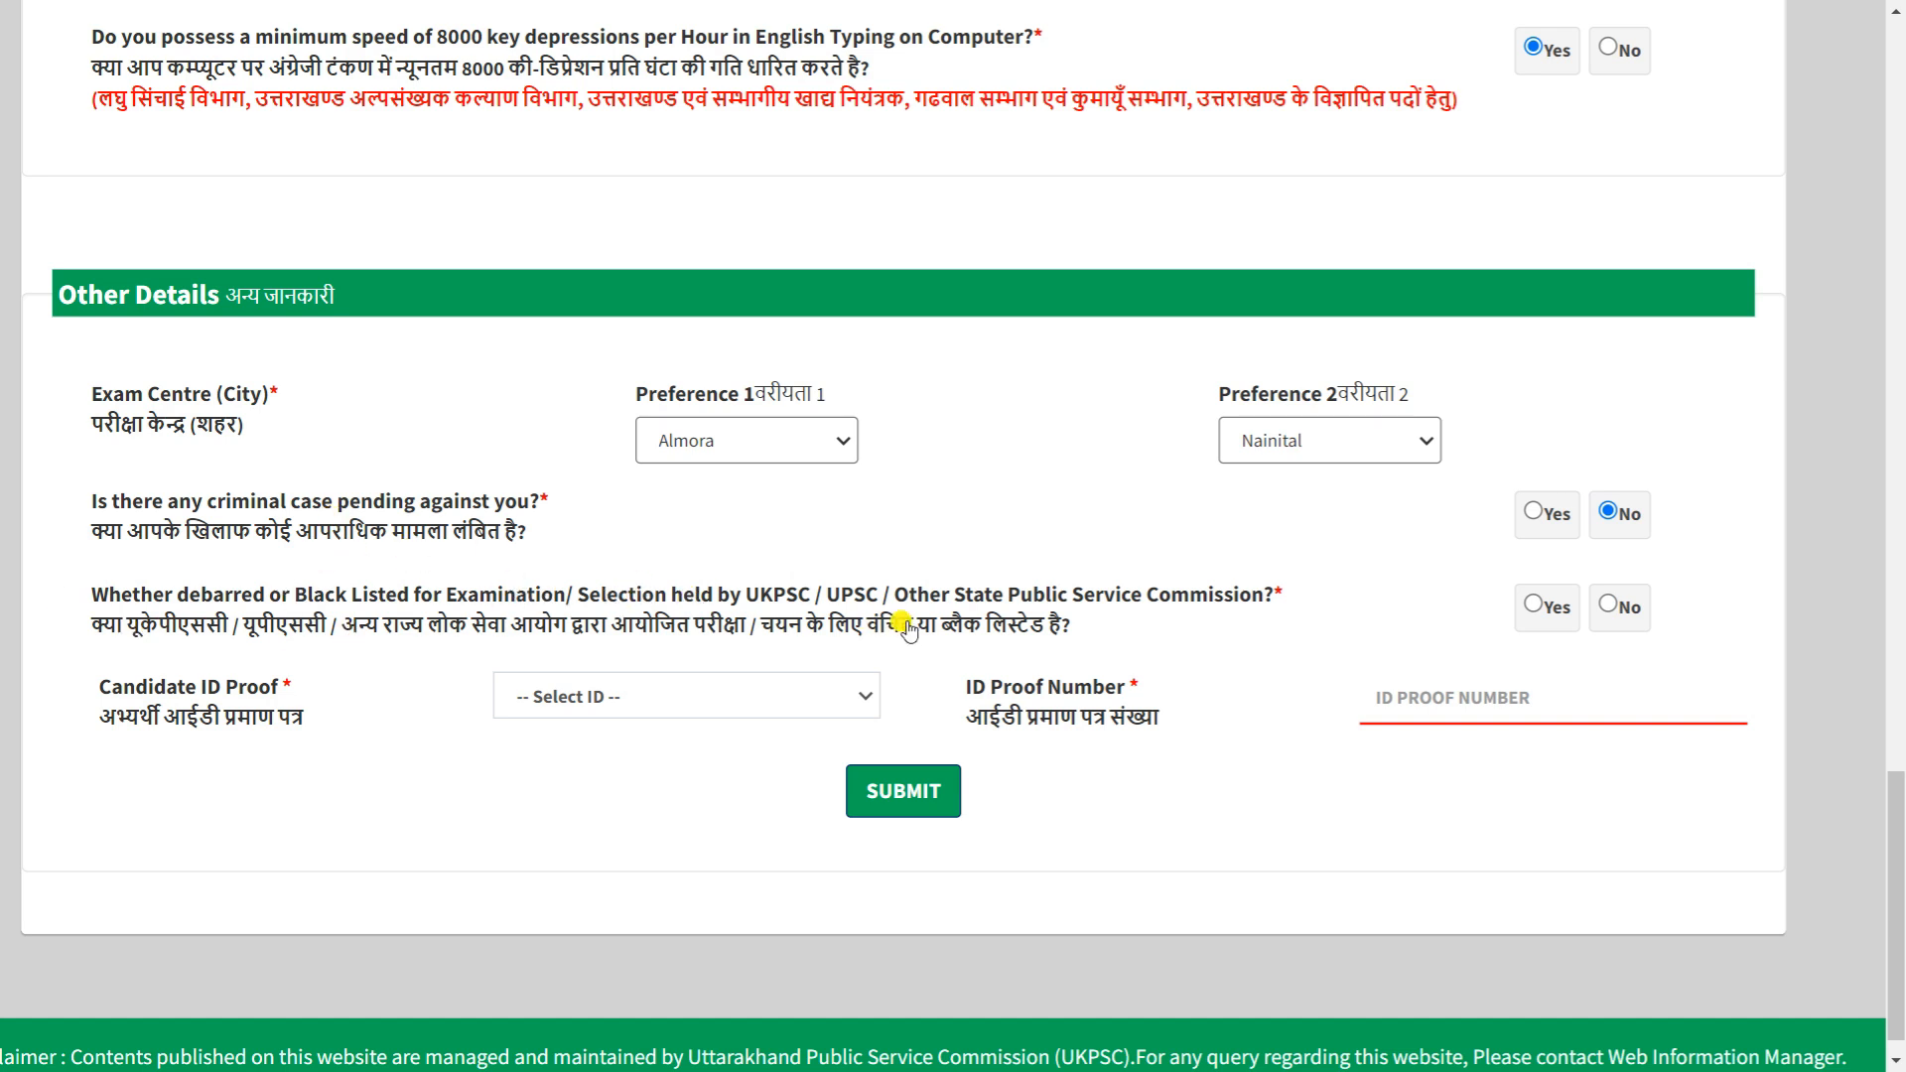
{"action": "left_click", "coordinate": [1608, 609]}
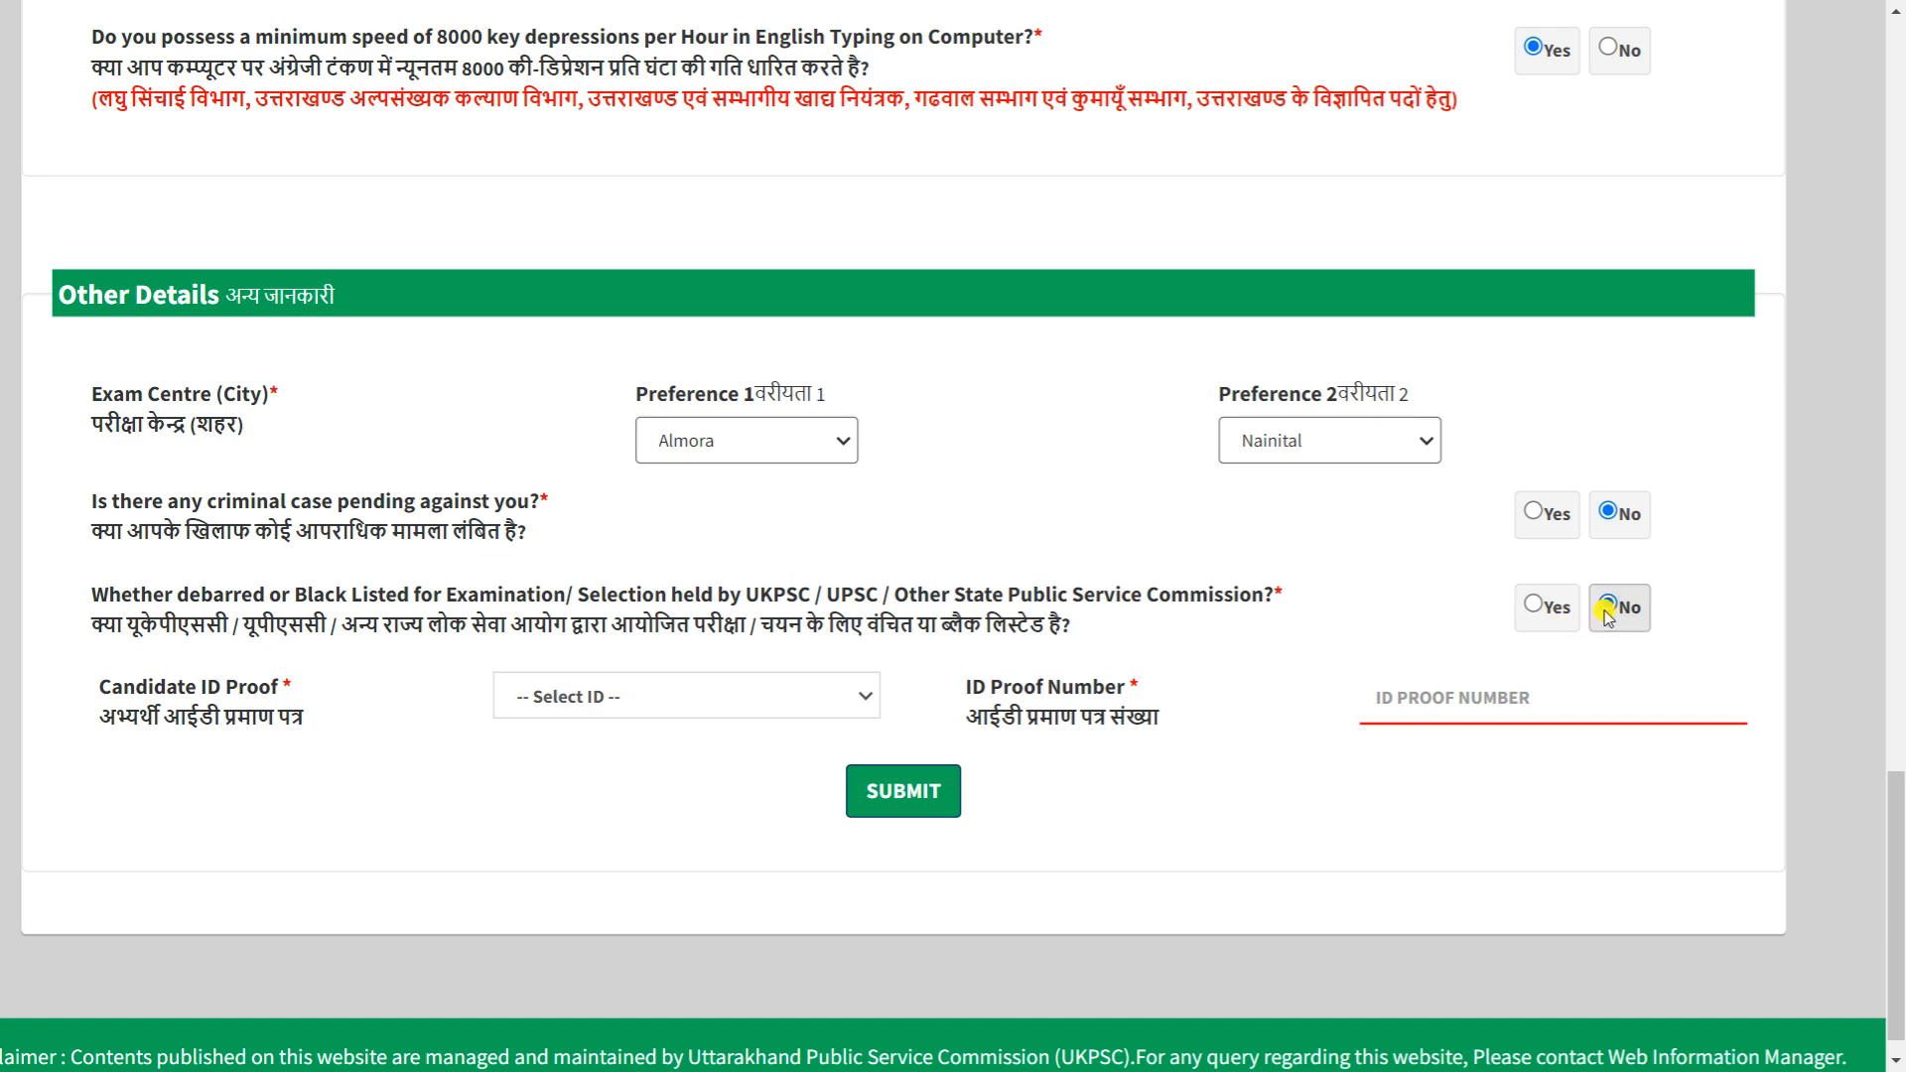
Choose Aadhaar Card as the candidate ID proof and submit the completed form.
{"action": "left_click", "coordinate": [561, 703]}
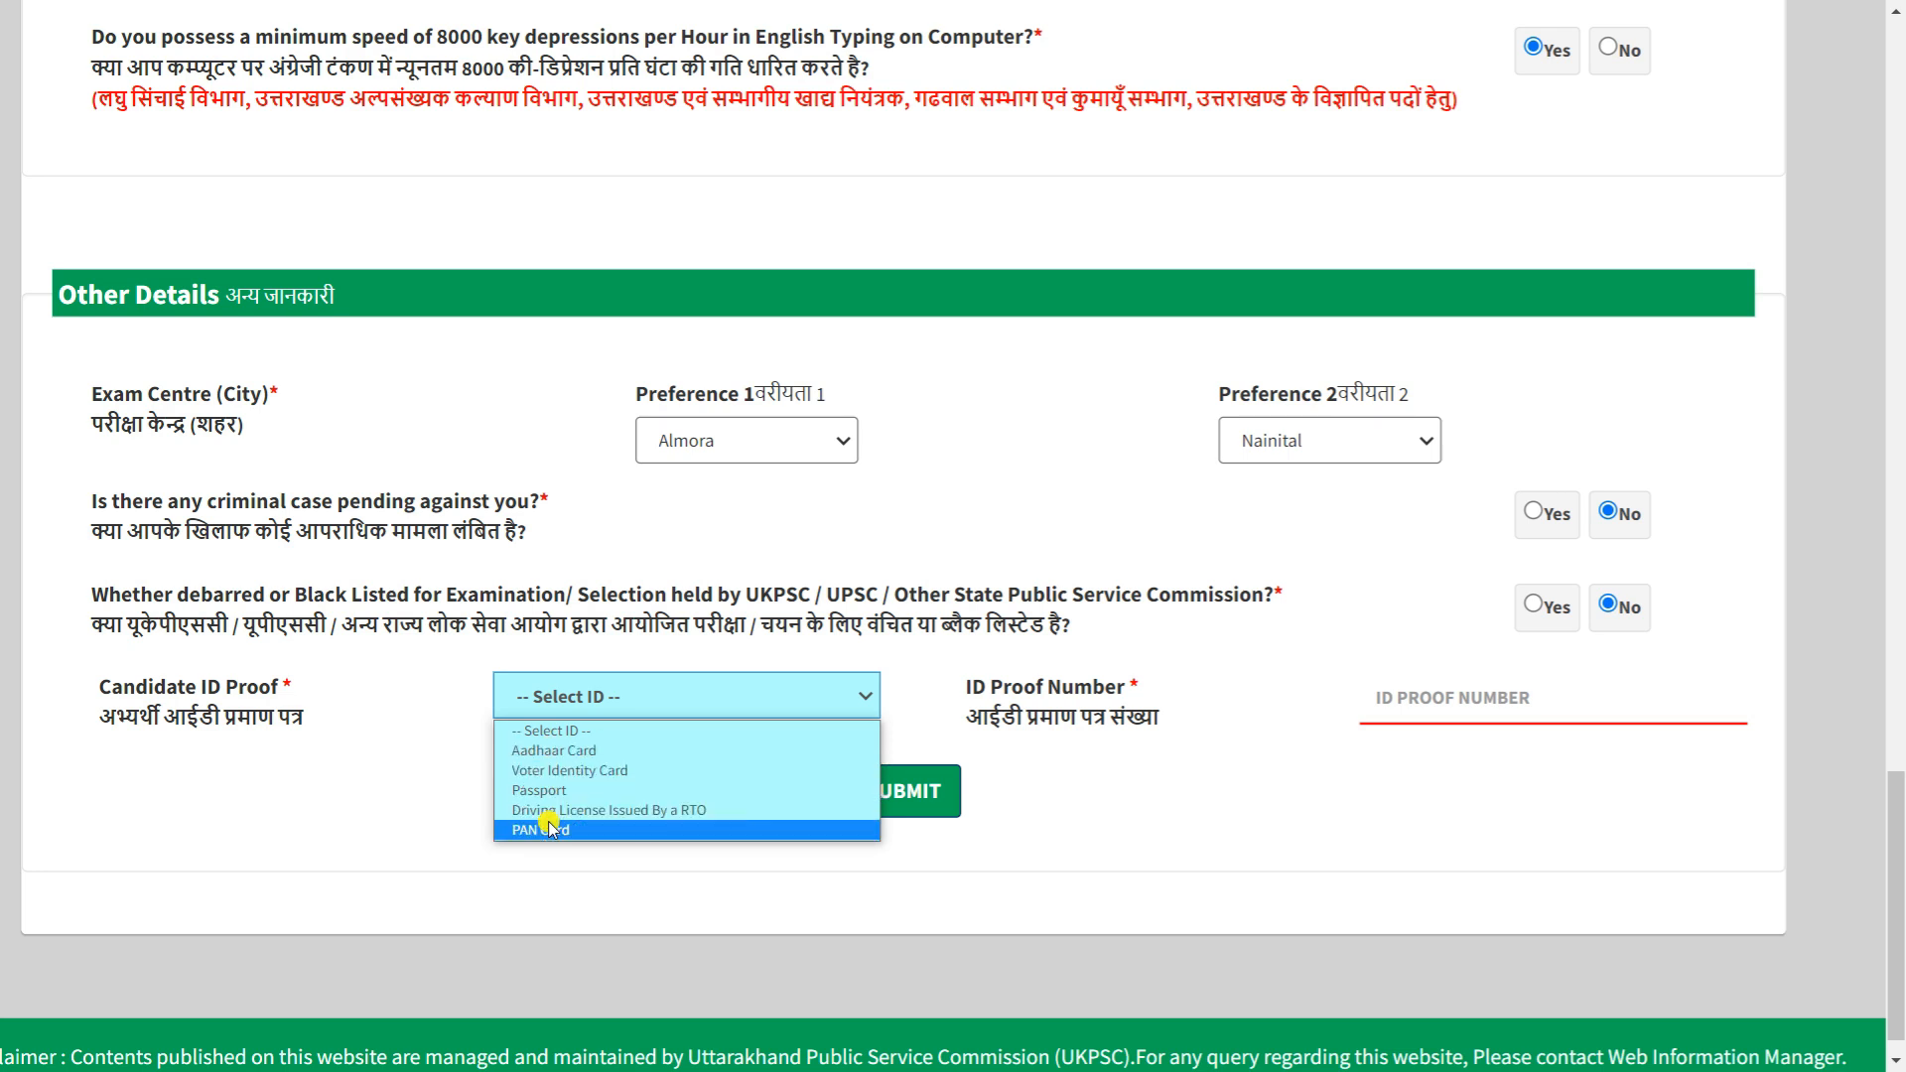
{"action": "left_click", "coordinate": [556, 754]}
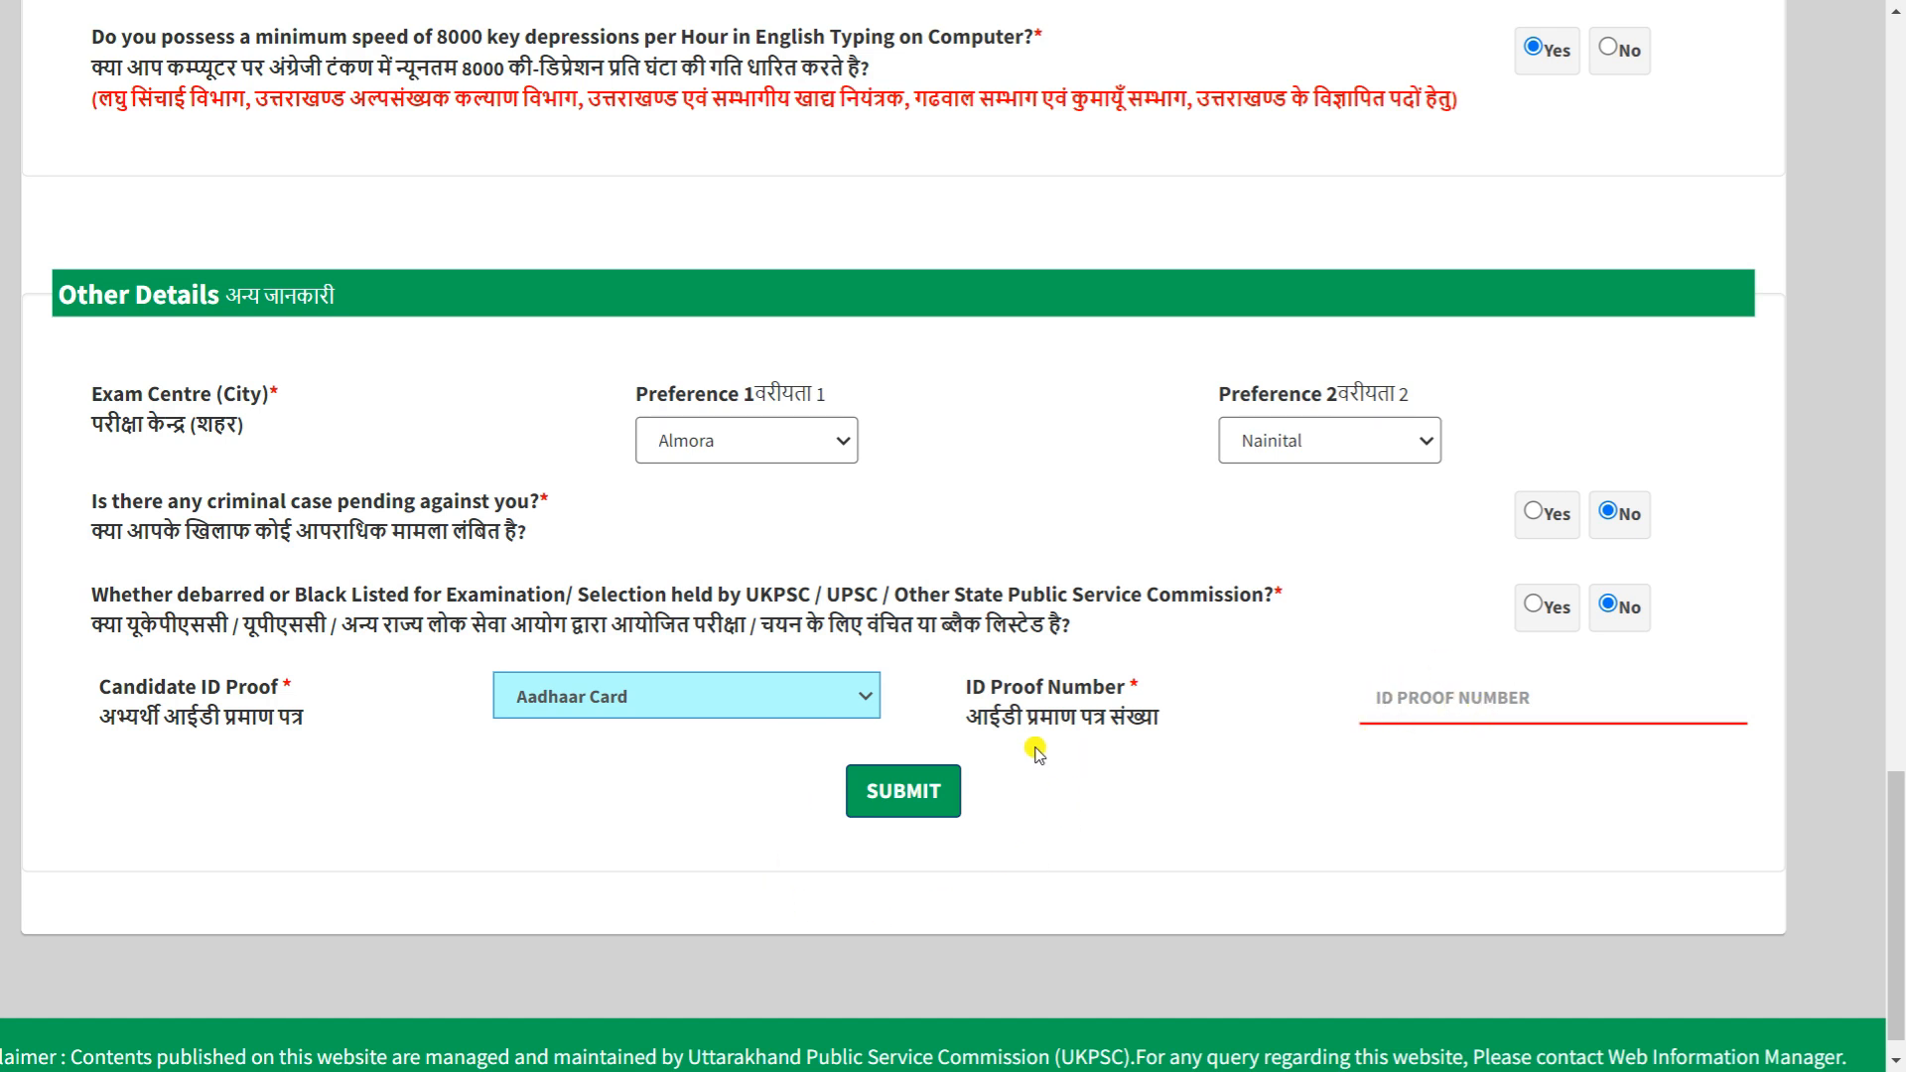
{"action": "left_click", "coordinate": [899, 792]}
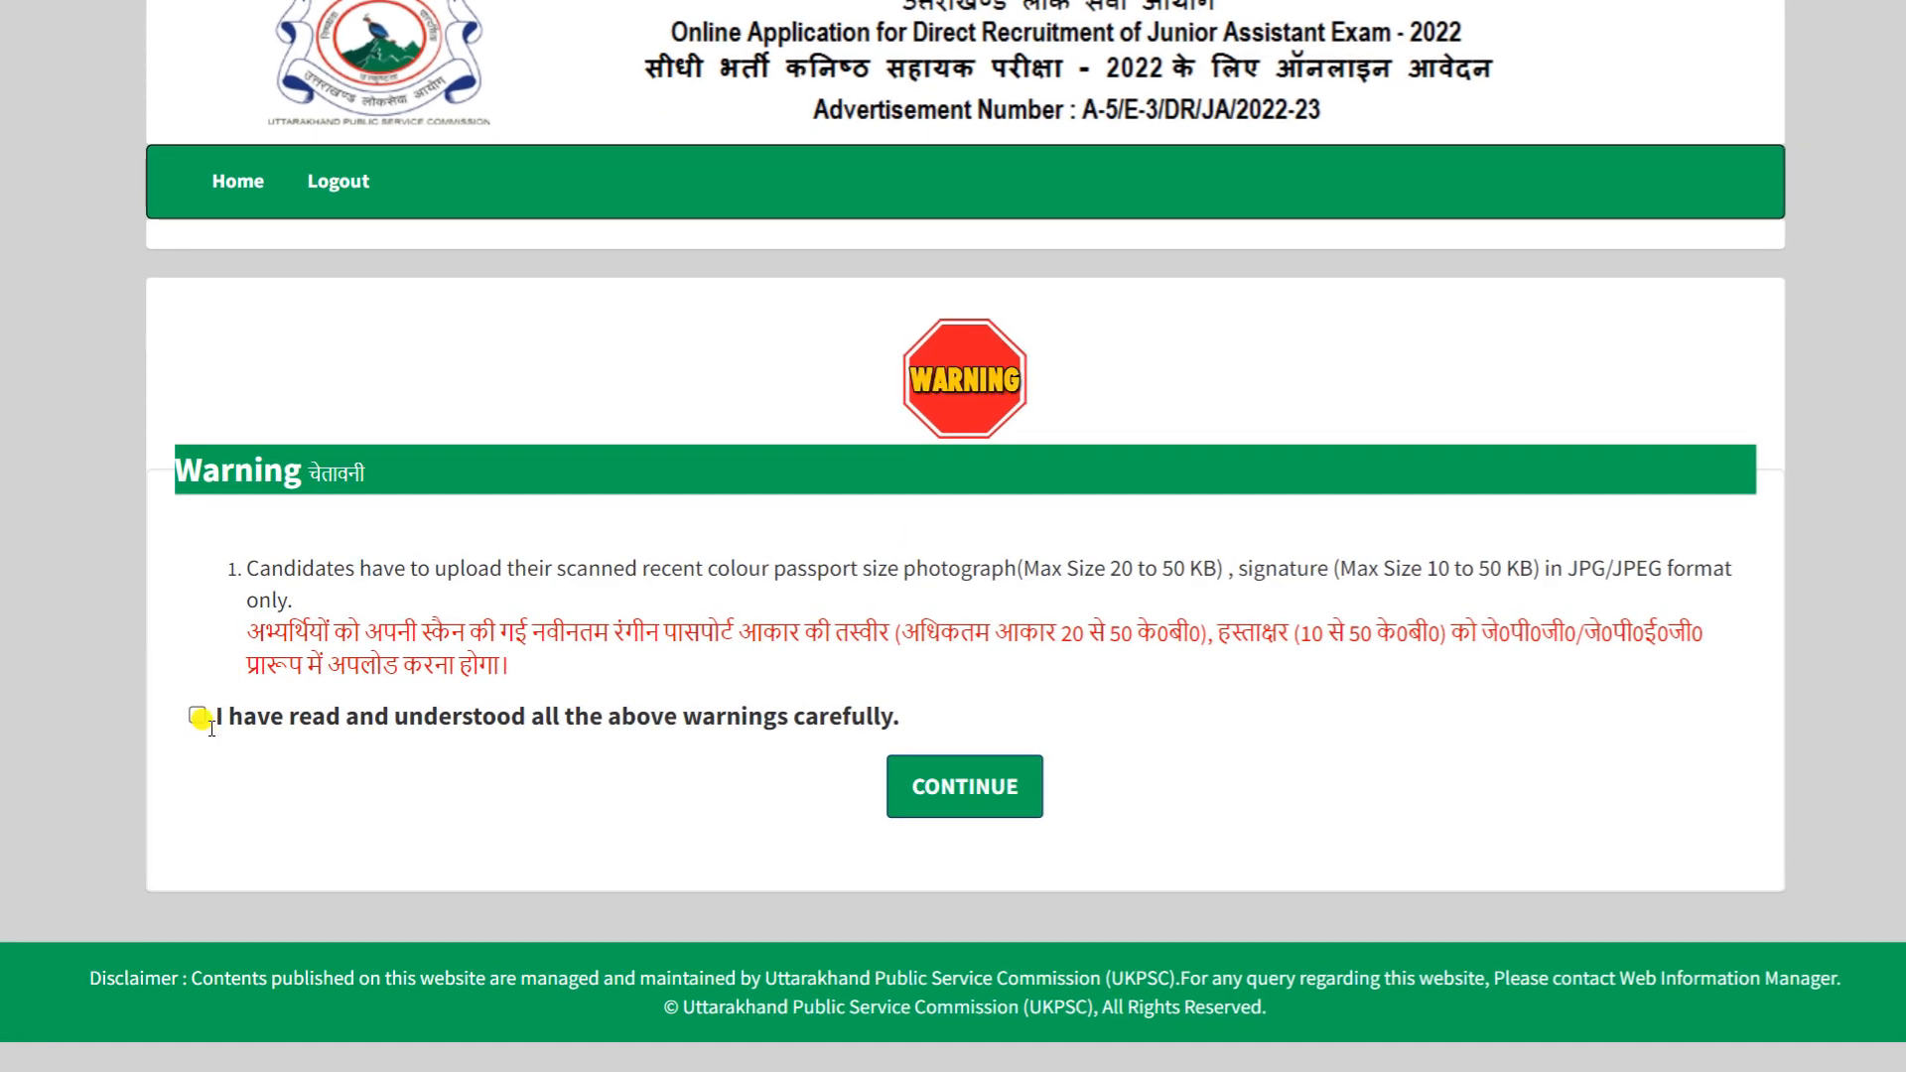
Acknowledge the upload warnings and upload photo.jpg.jpg as the photograph and signature.jpg as the signature.
{"action": "left_click", "coordinate": [195, 717]}
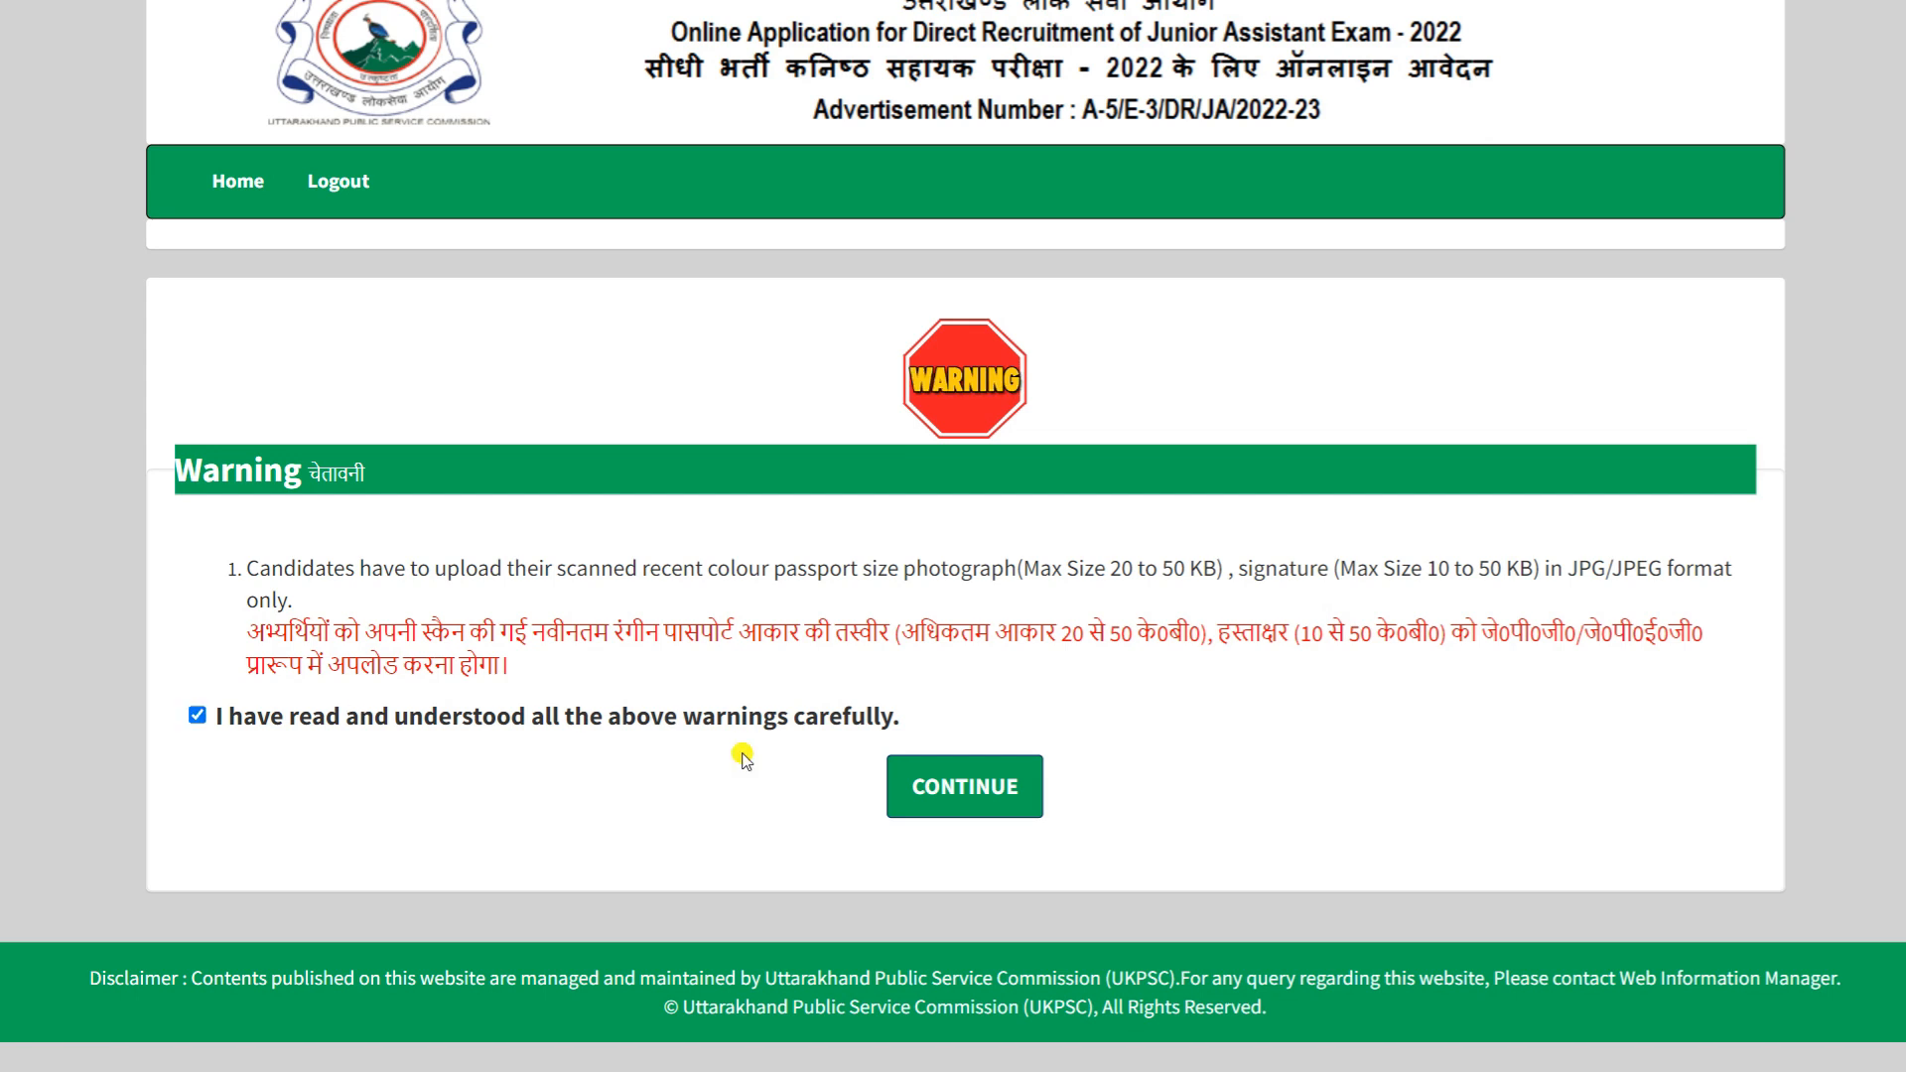
{"action": "left_click", "coordinate": [946, 800]}
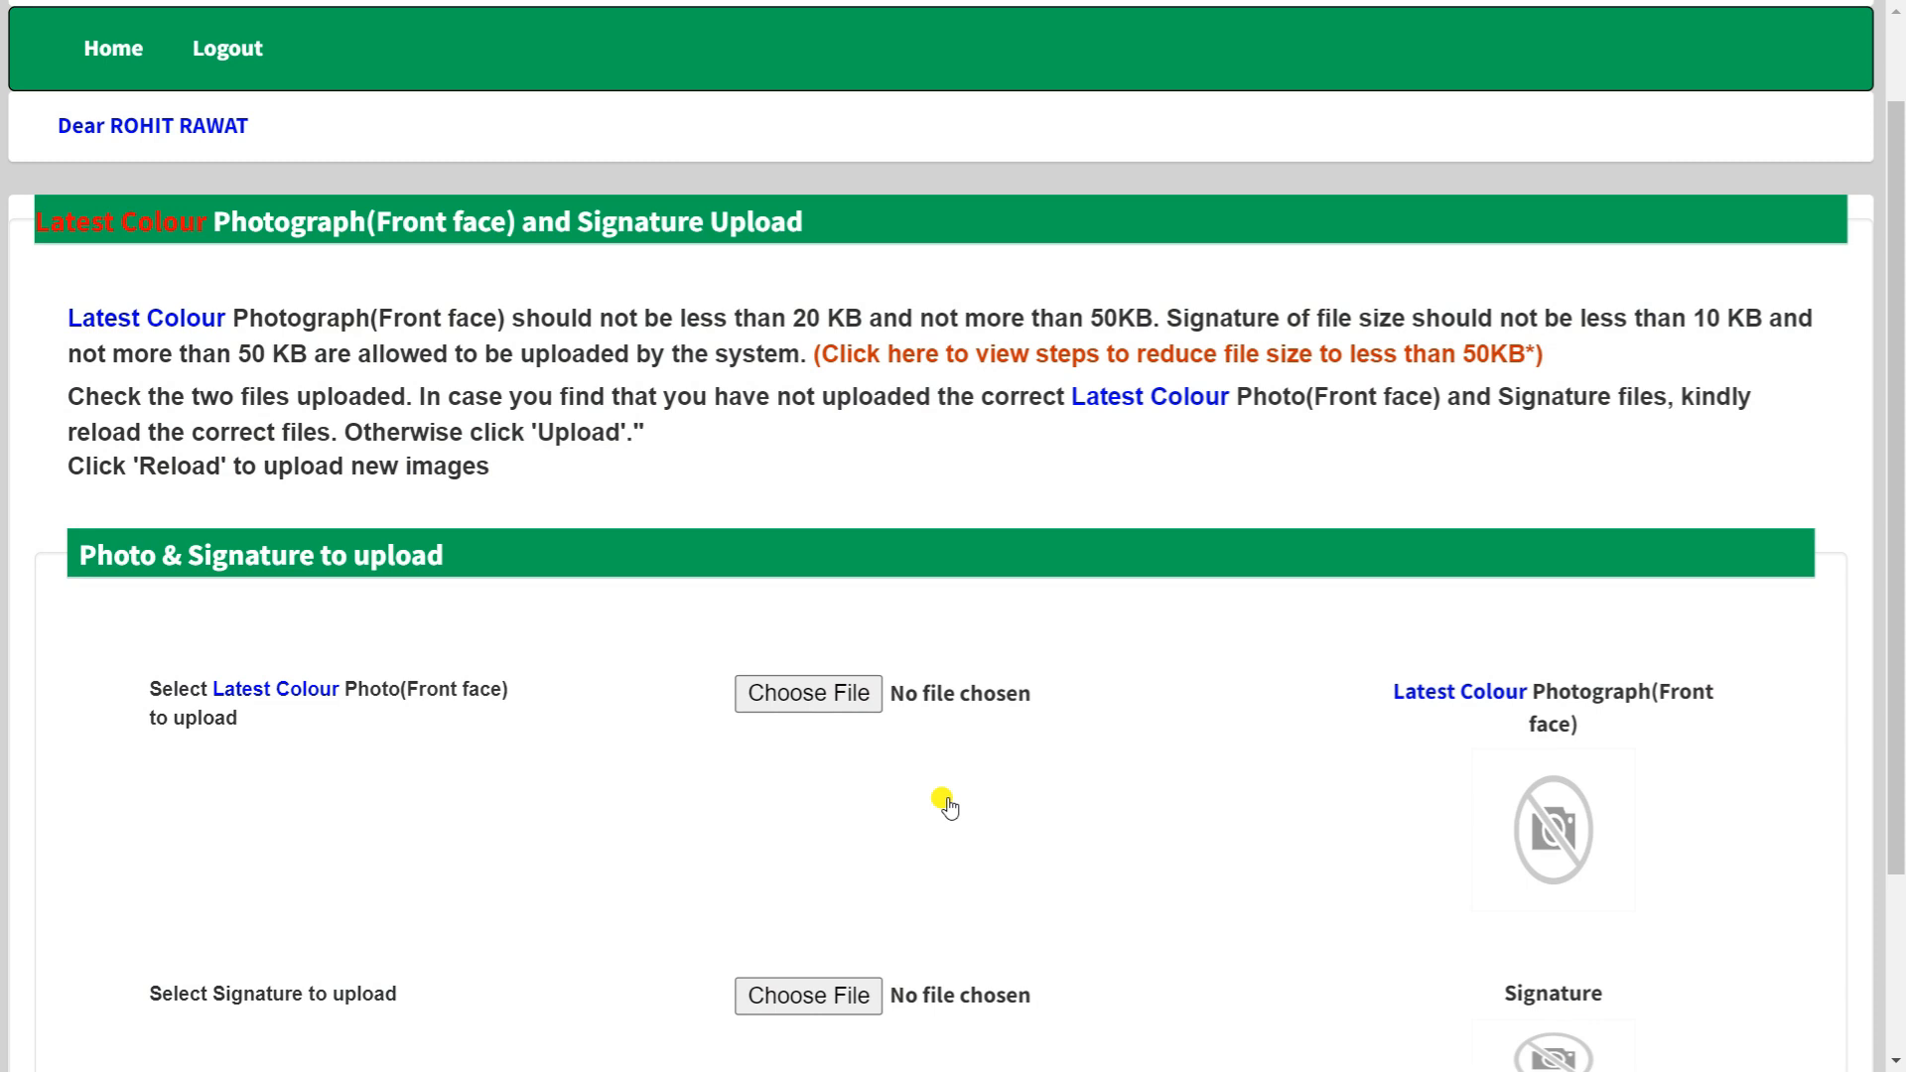
{"action": "scroll", "coordinate": [948, 806], "scroll_direction": "down", "scroll_amount": 1}
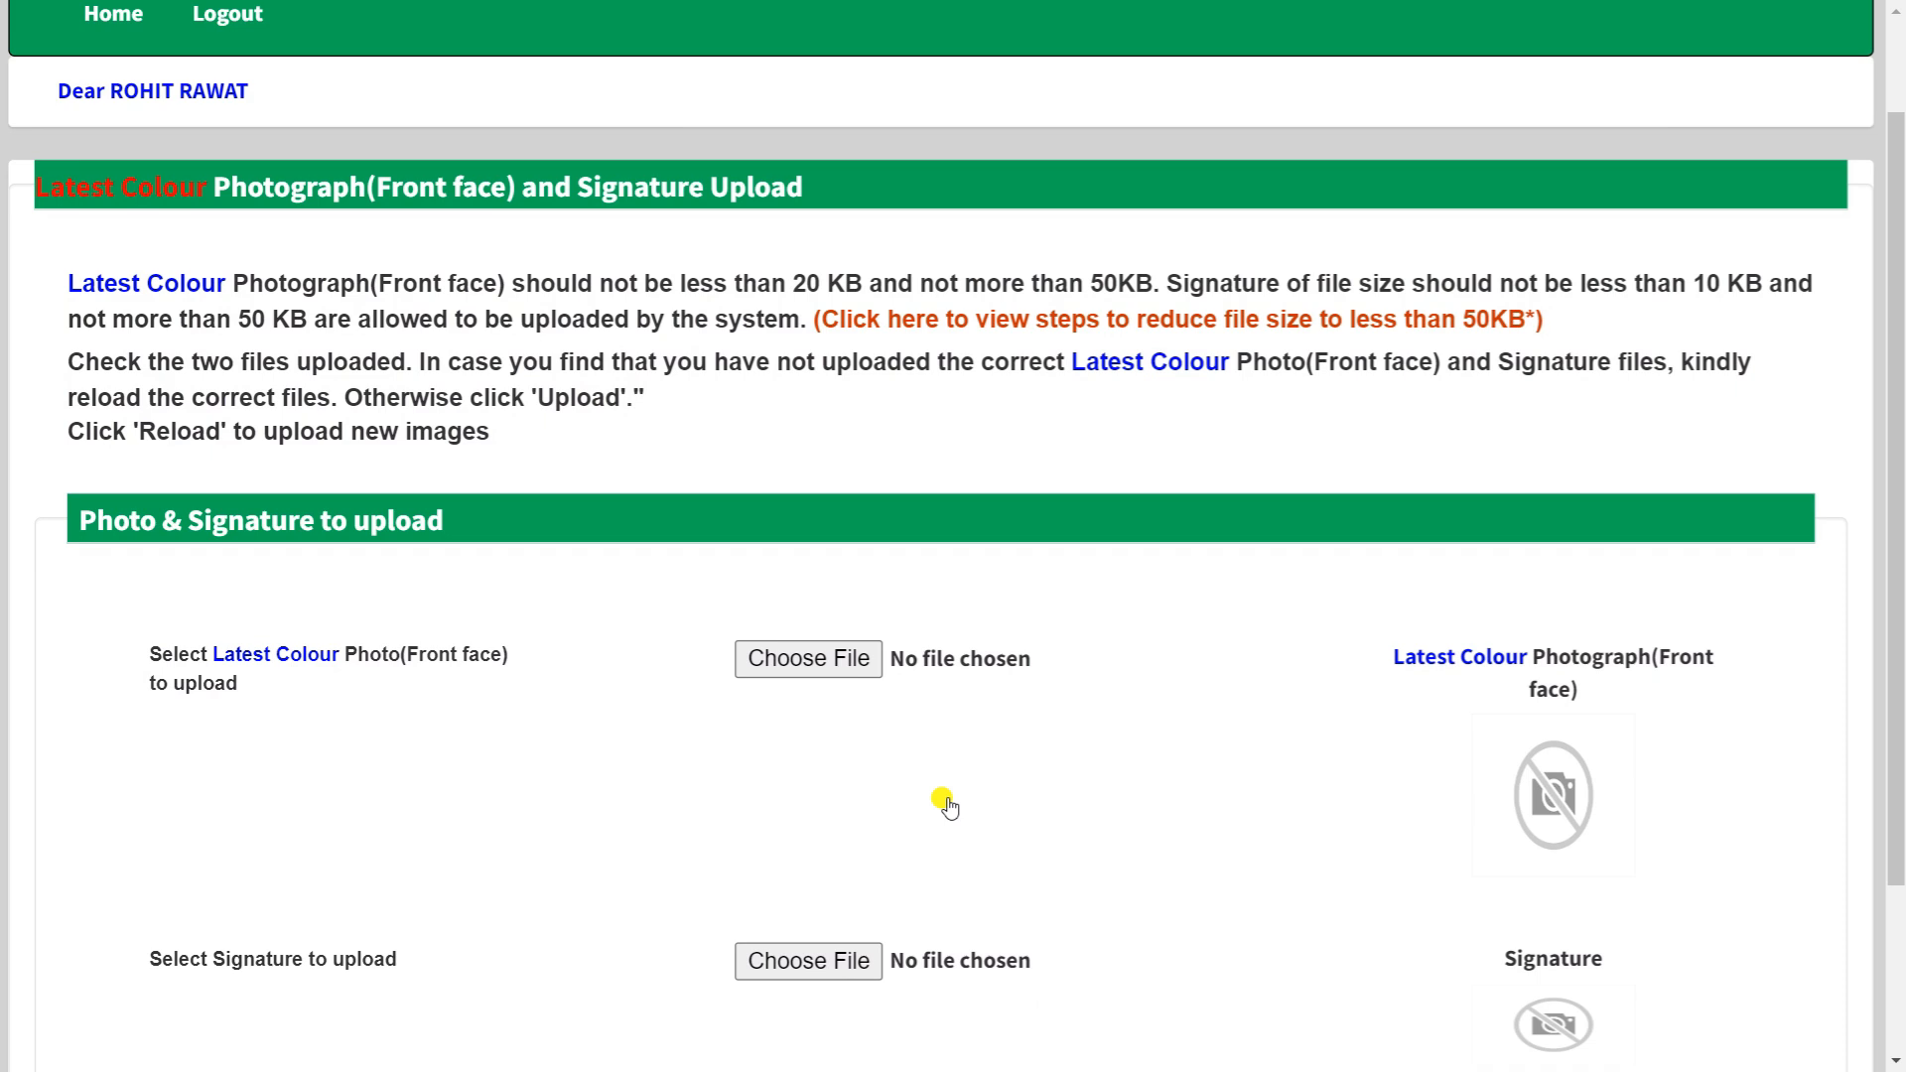
{"action": "scroll", "coordinate": [944, 806], "scroll_direction": "down", "scroll_amount": 1}
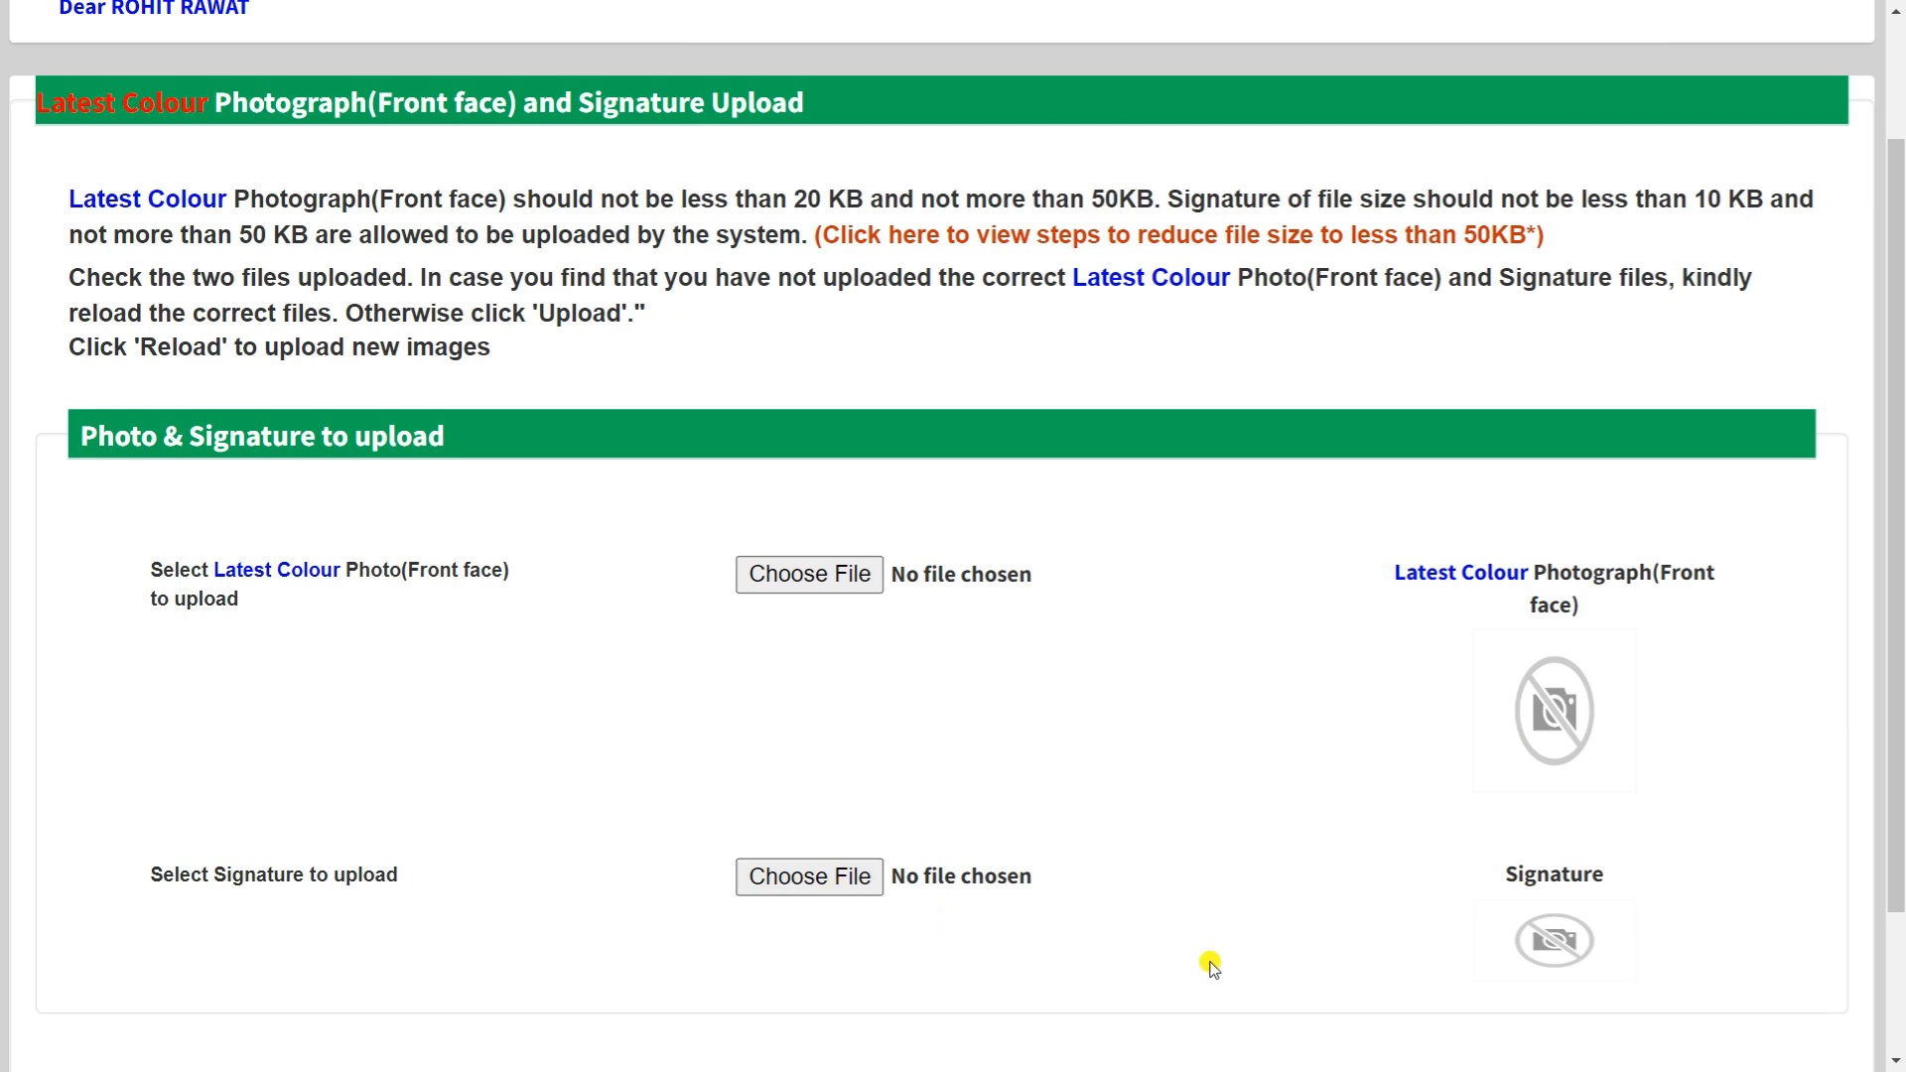
{"action": "scroll", "coordinate": [1375, 896], "scroll_direction": "down", "scroll_amount": 2}
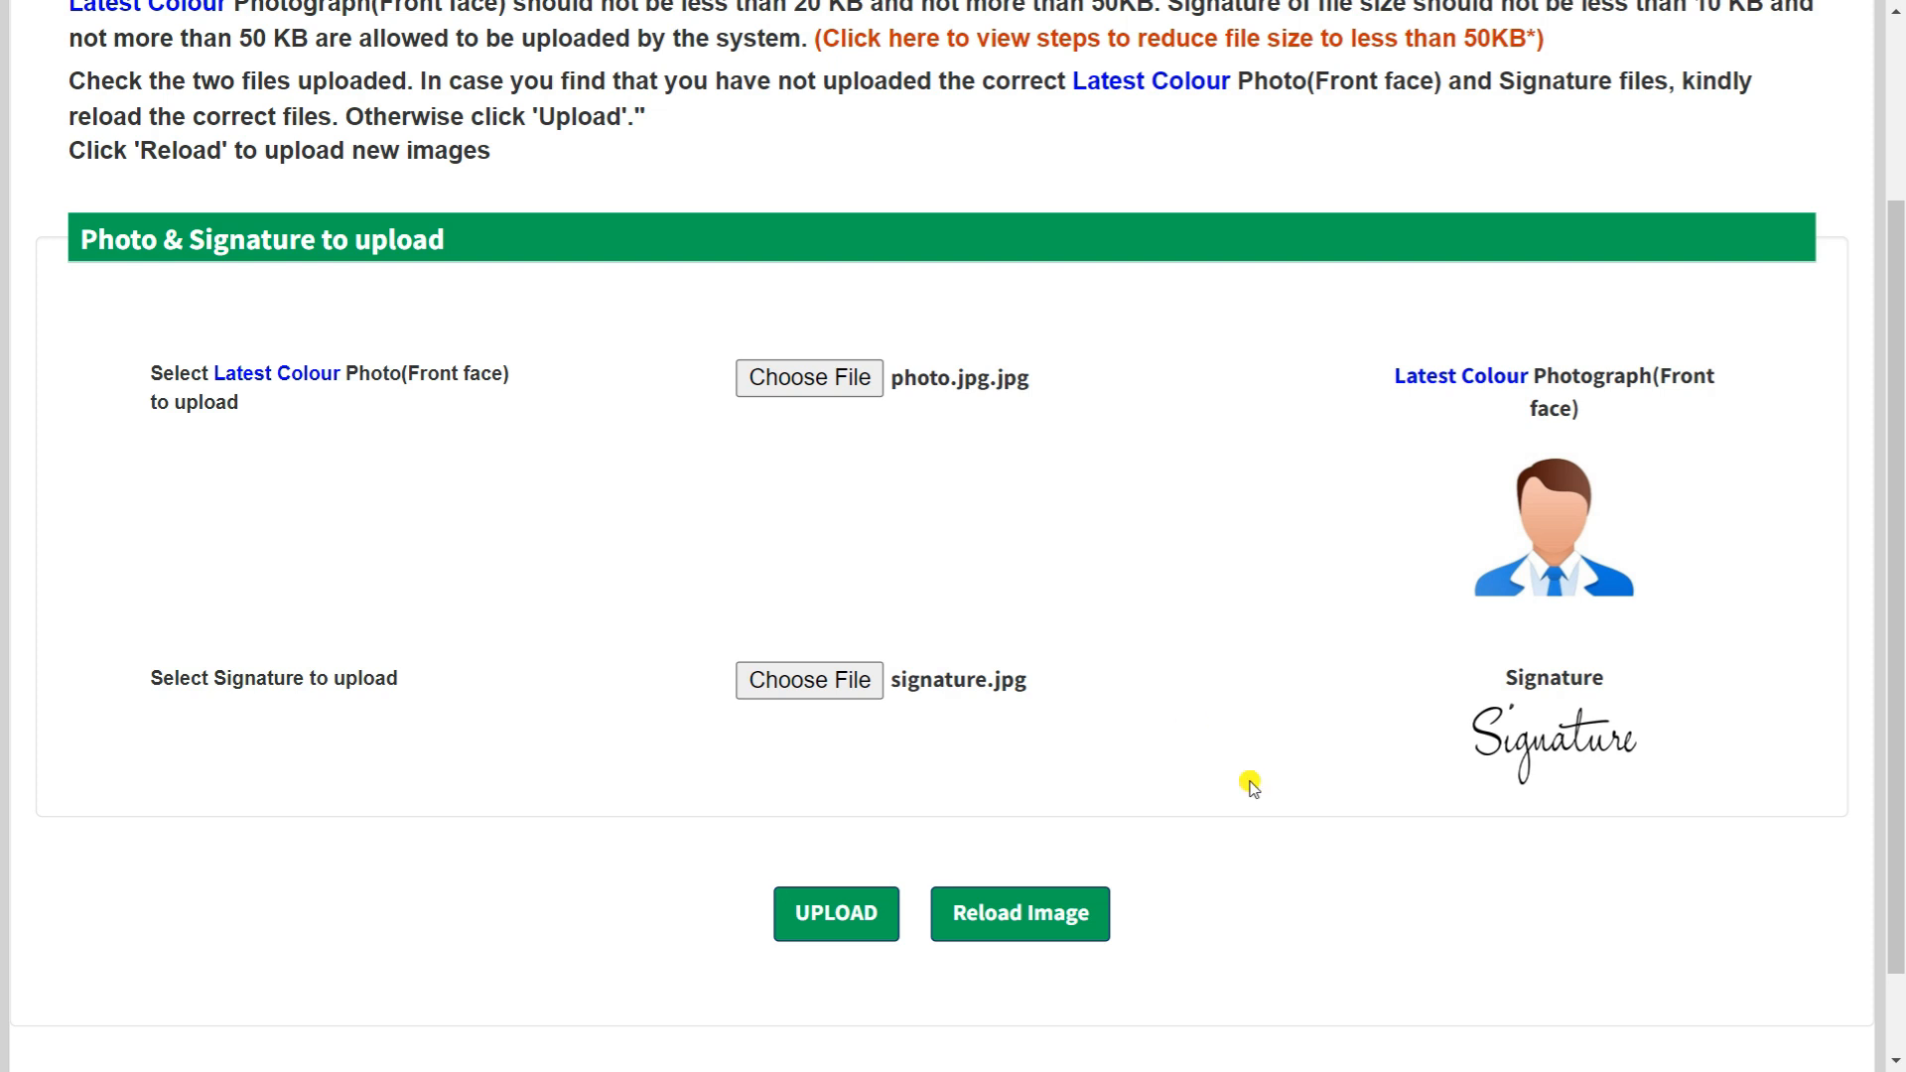
{"action": "left_click", "coordinate": [789, 917]}
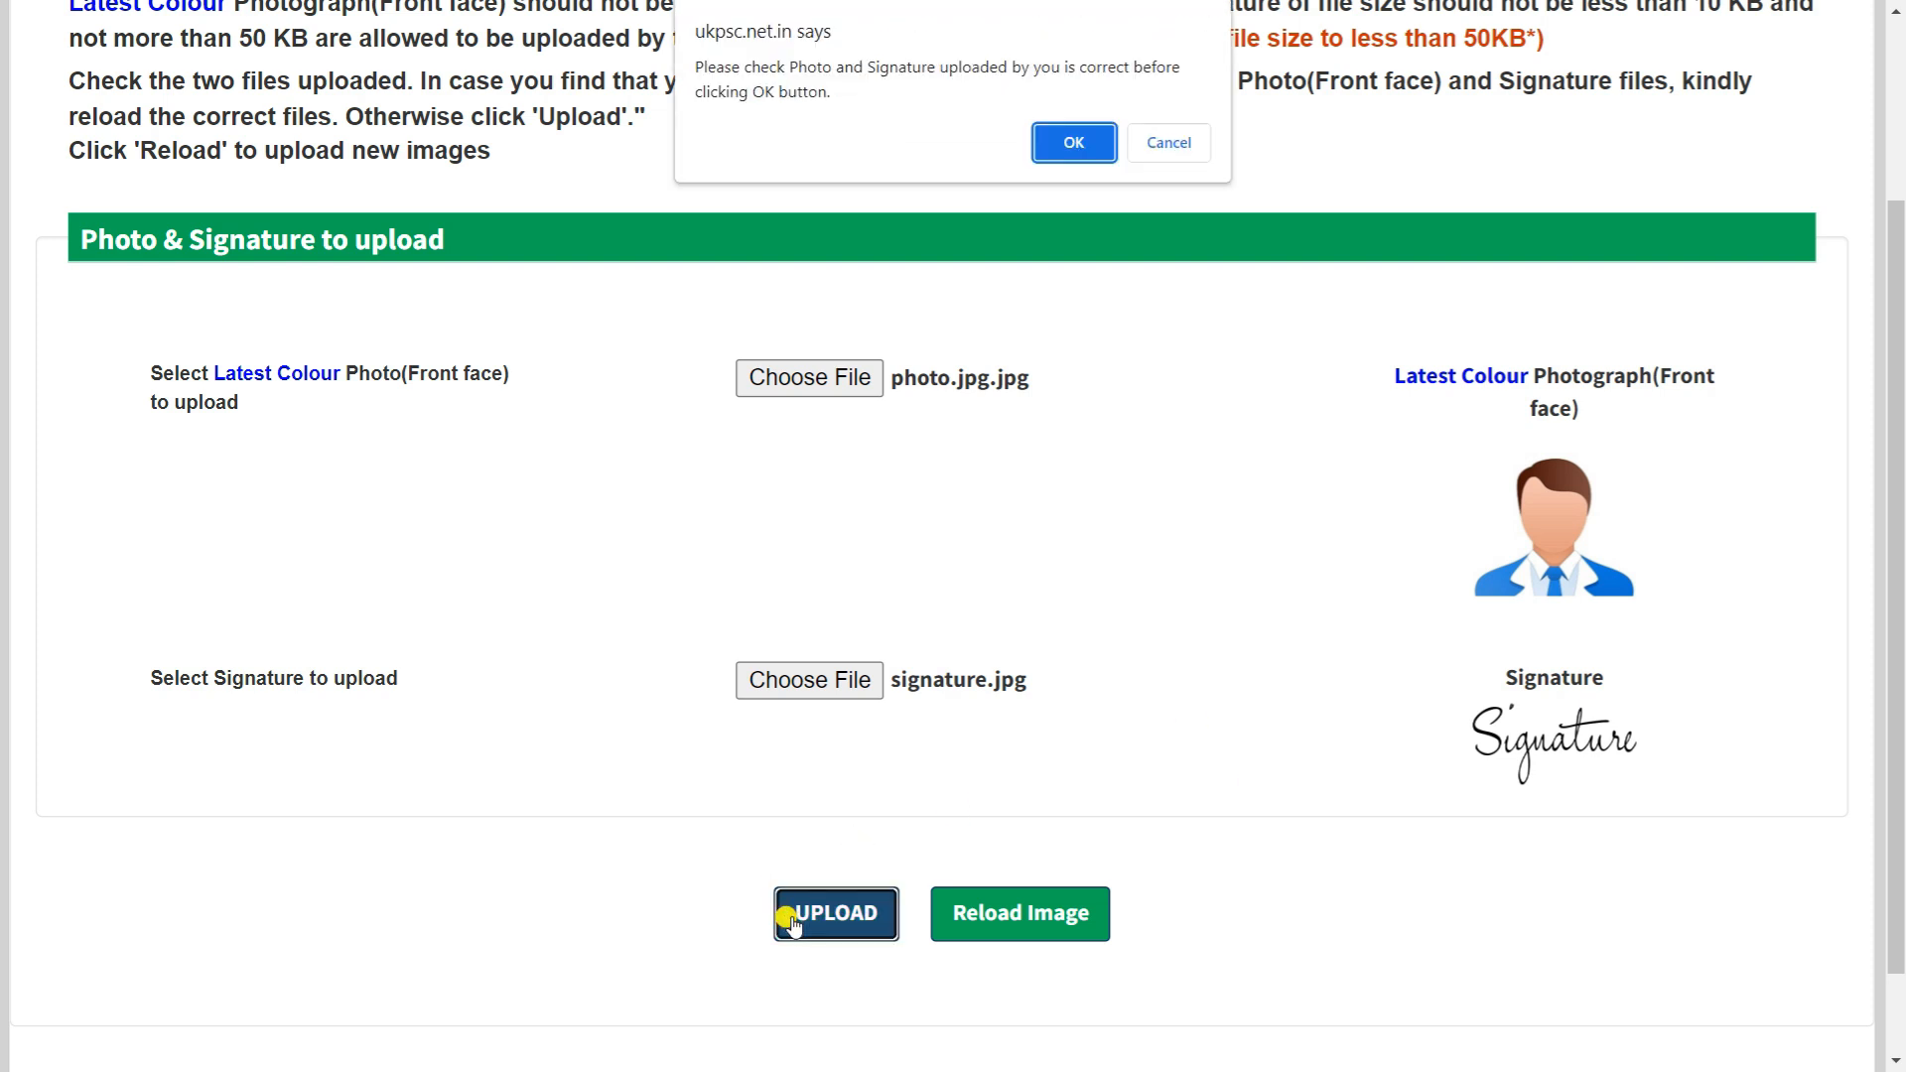
{"action": "left_click", "coordinate": [1068, 143]}
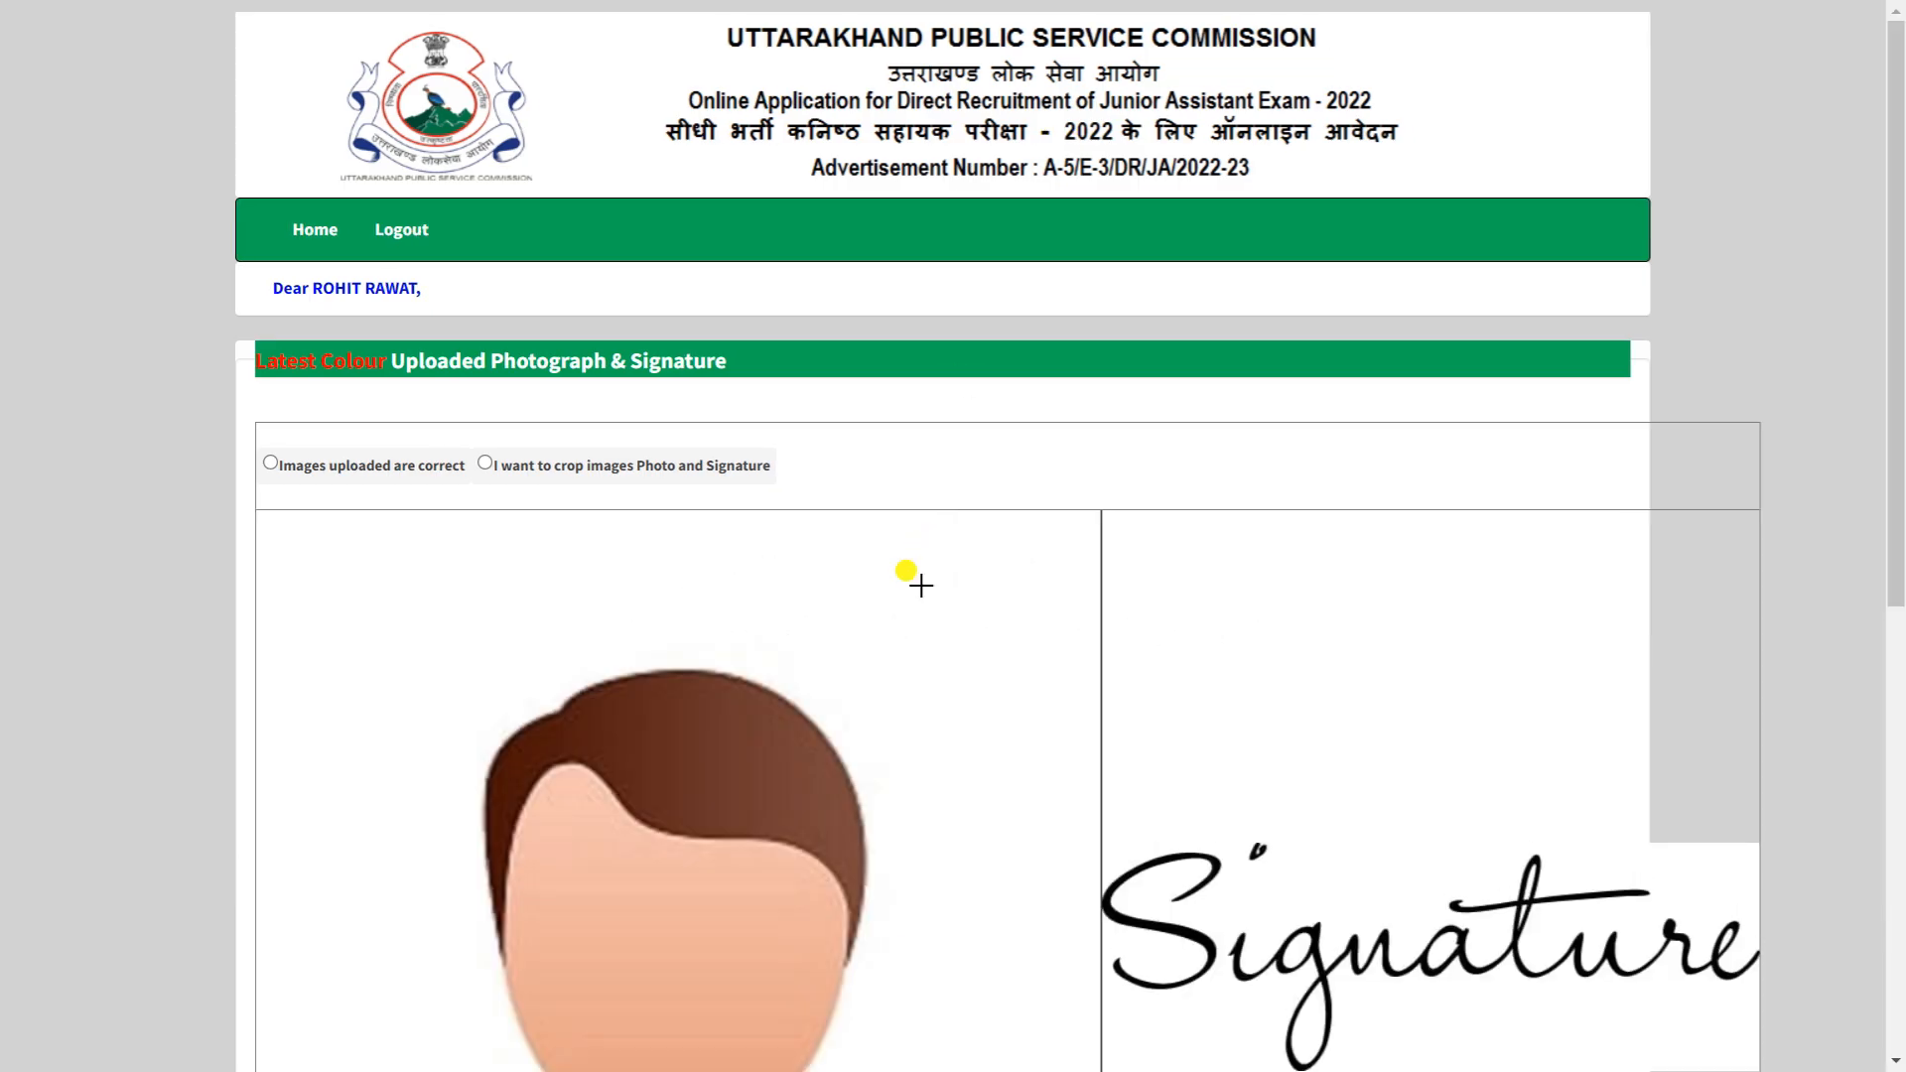
Declare the uploaded photograph and signature images correct, and save them.
{"action": "scroll", "coordinate": [922, 585], "scroll_direction": "down", "scroll_amount": 4}
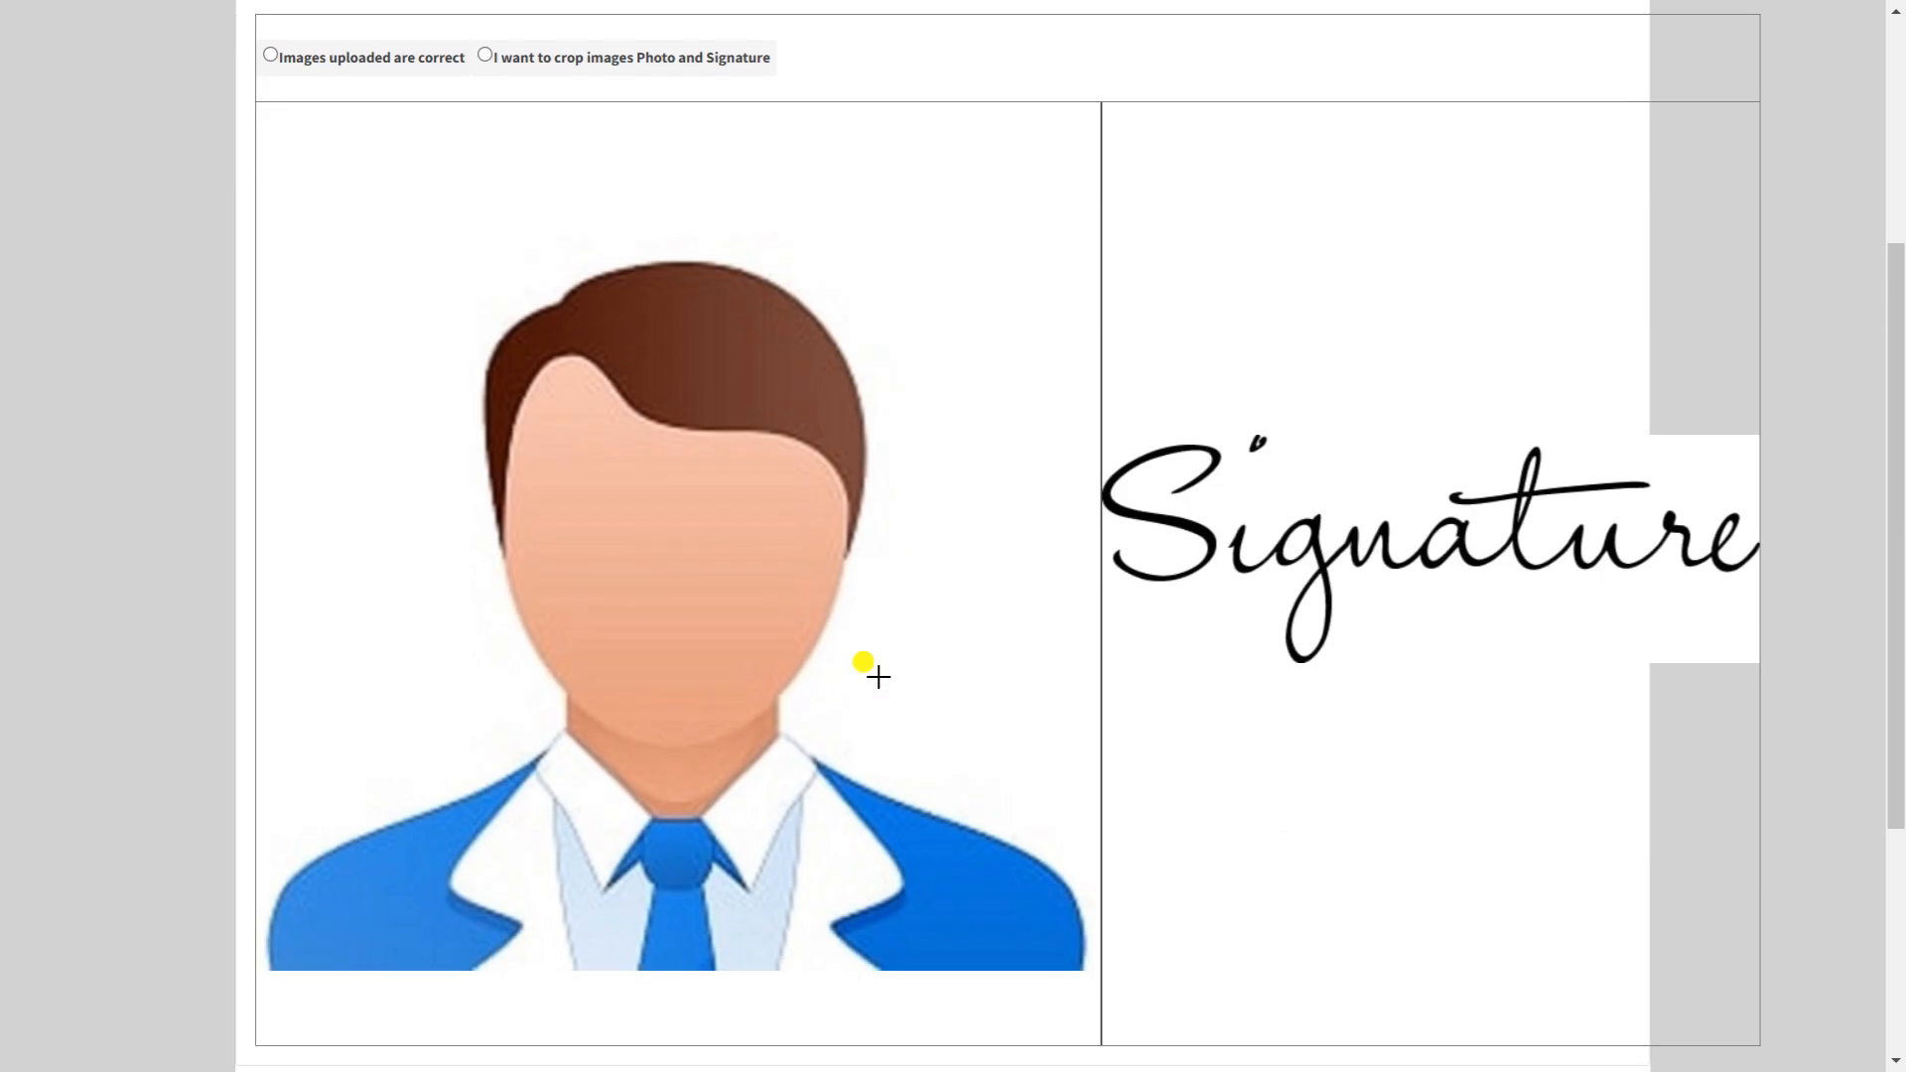
{"action": "scroll", "coordinate": [762, 598], "scroll_direction": "up", "scroll_amount": 2}
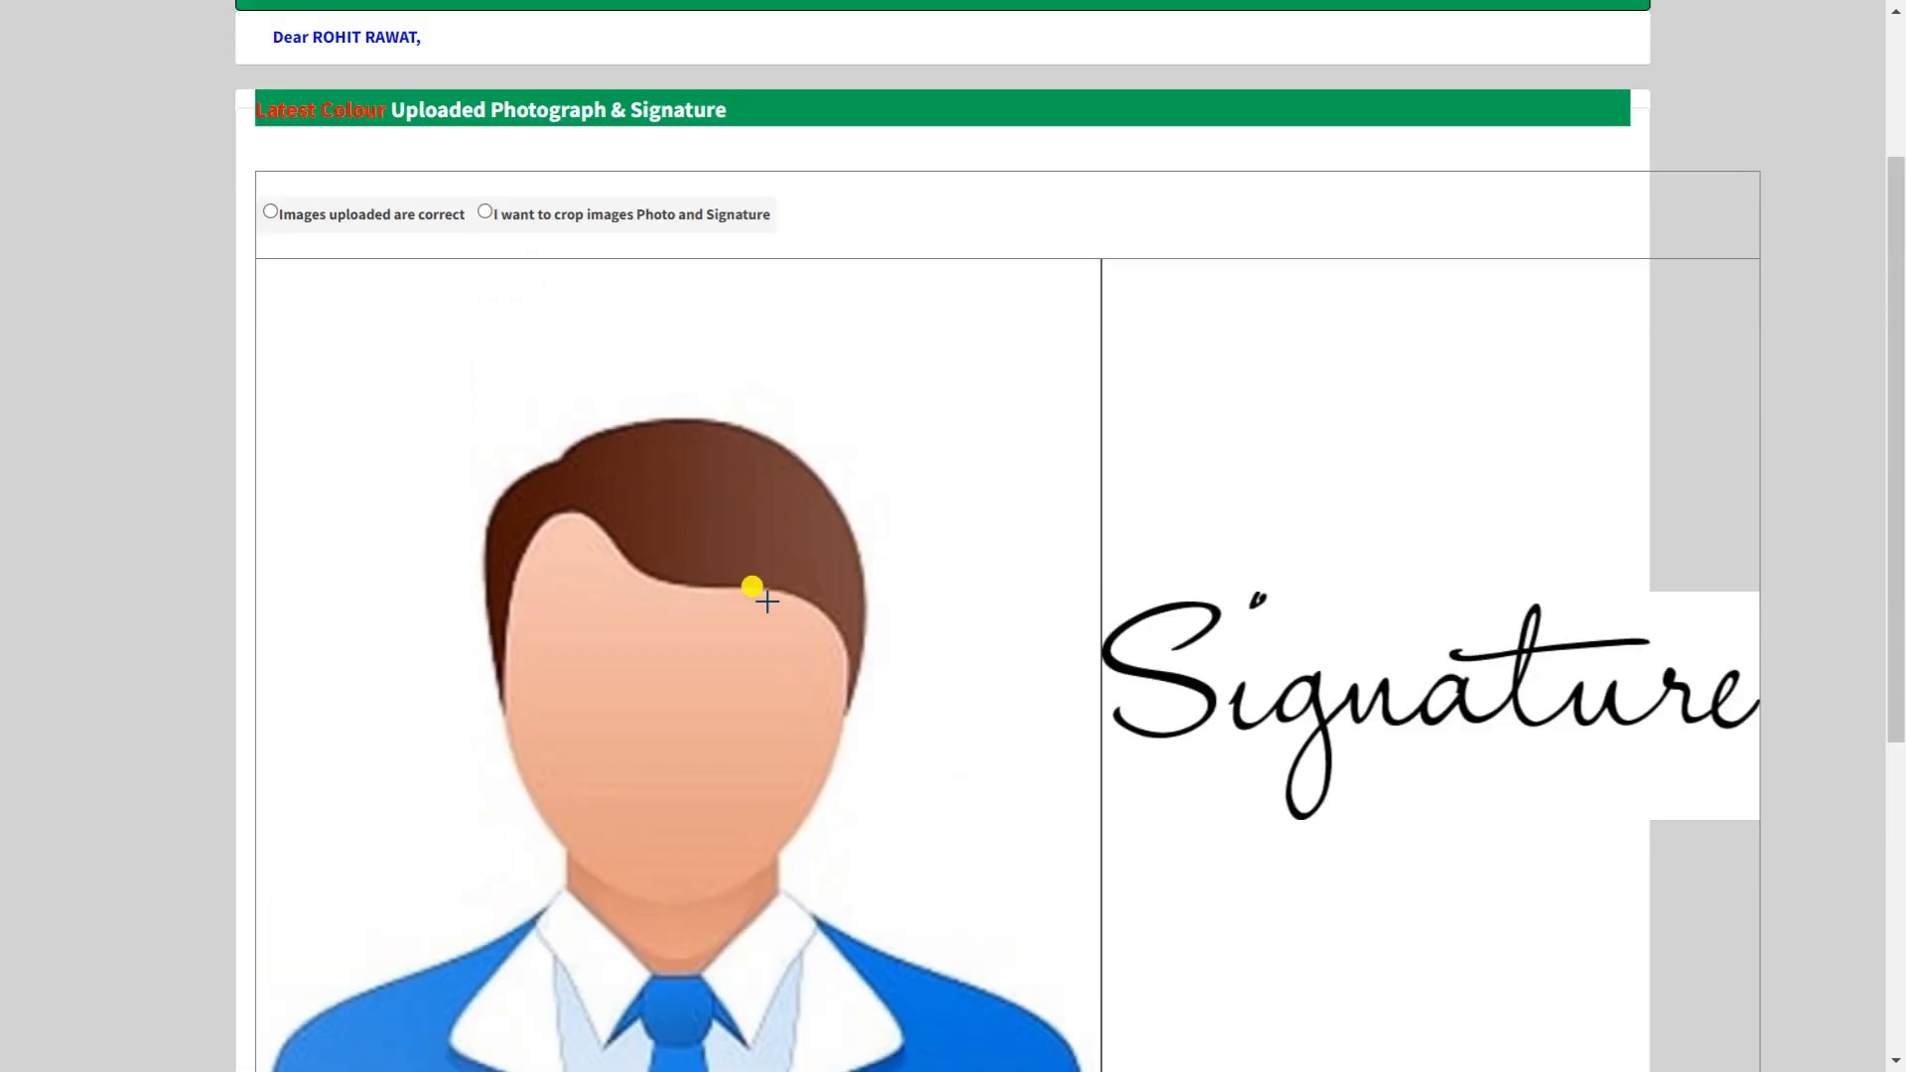
{"action": "scroll", "coordinate": [766, 599], "scroll_direction": "up", "scroll_amount": 1}
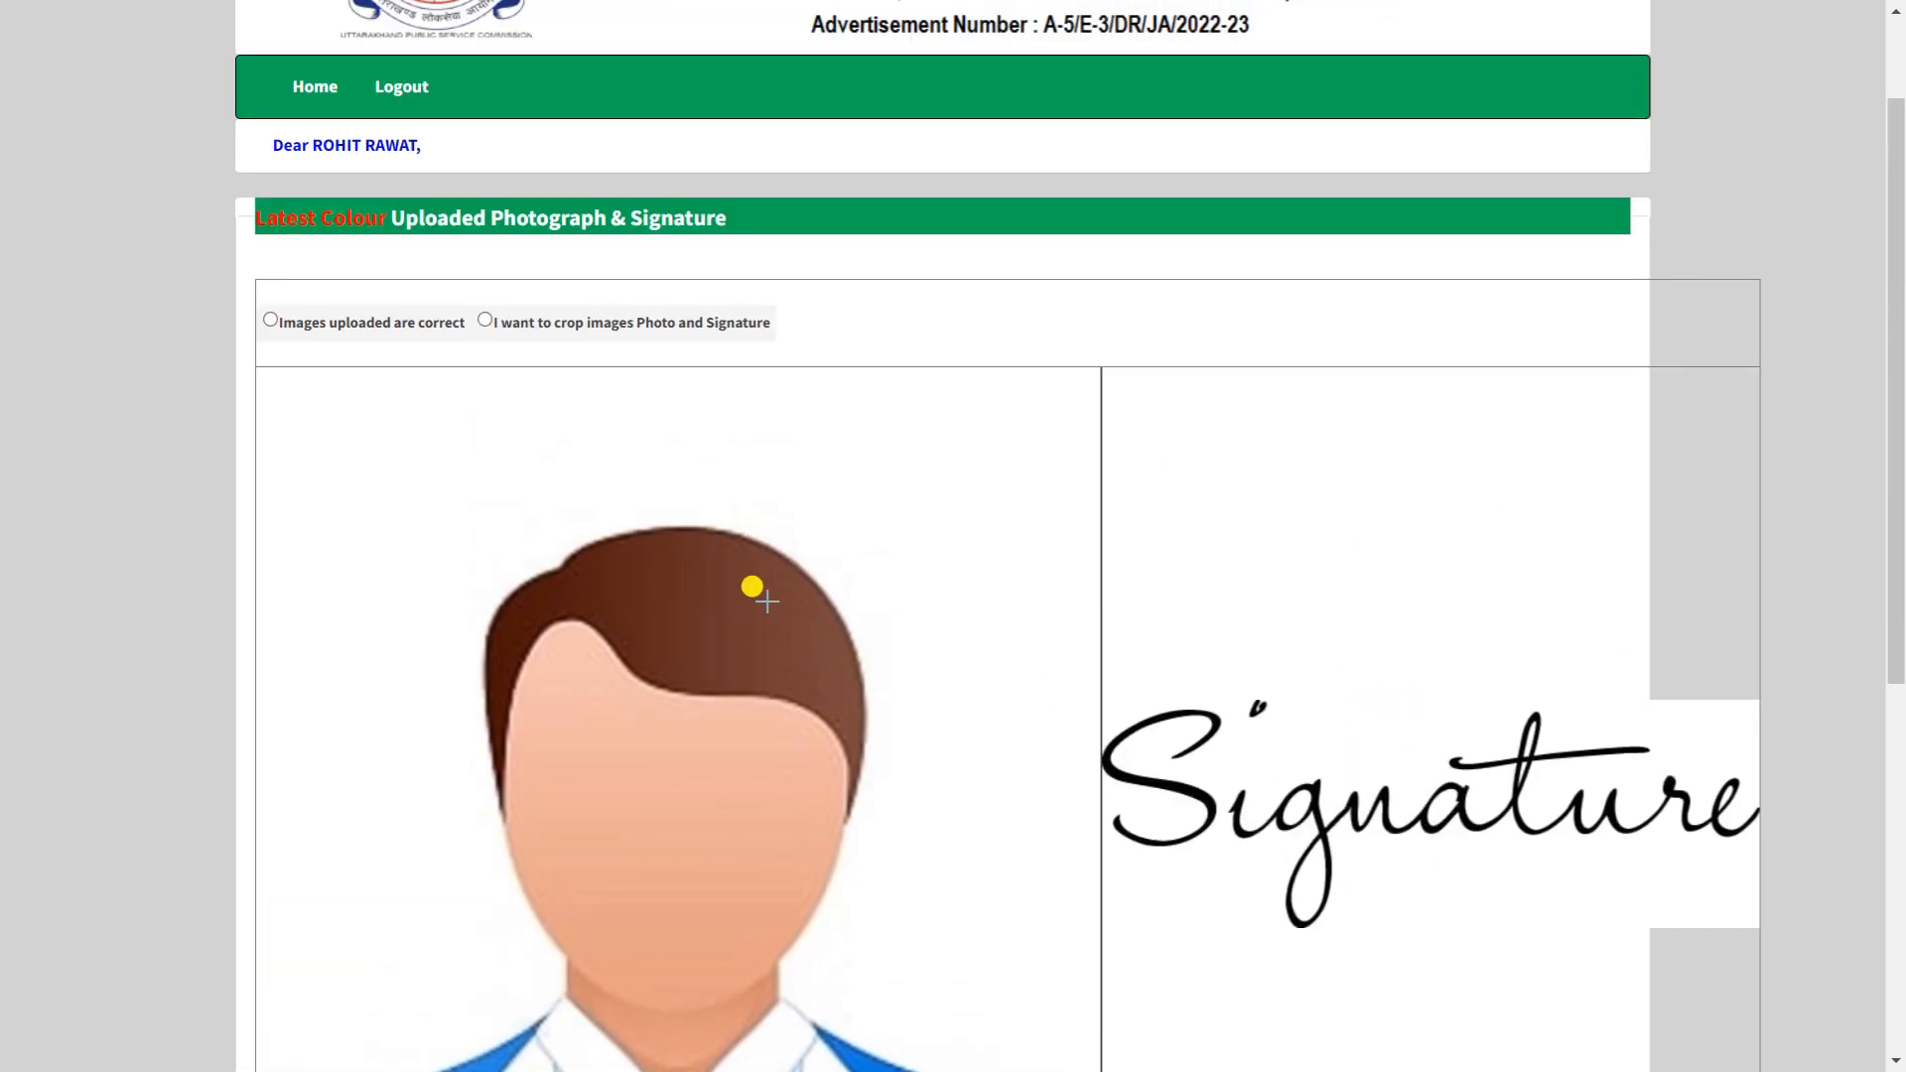
{"action": "left_click", "coordinate": [277, 329]}
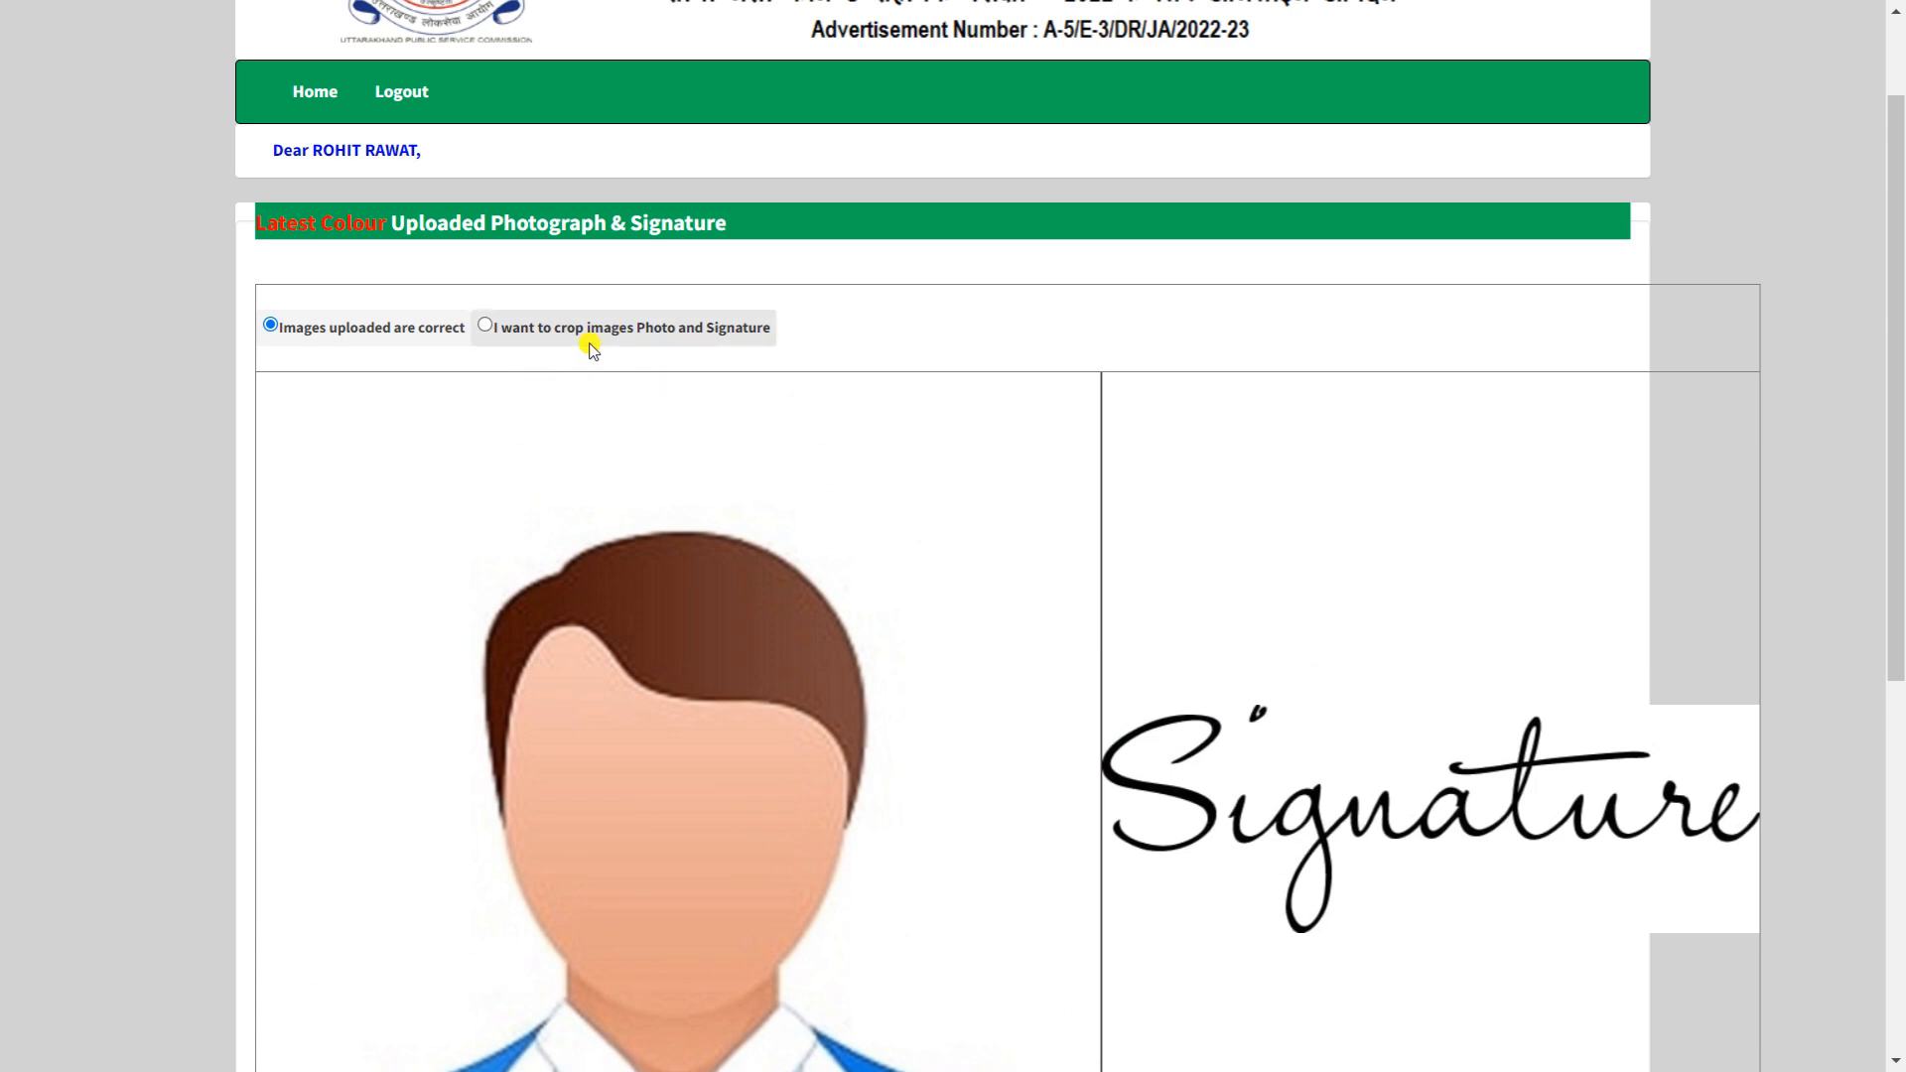
{"action": "scroll", "coordinate": [593, 392], "scroll_direction": "down", "scroll_amount": 7}
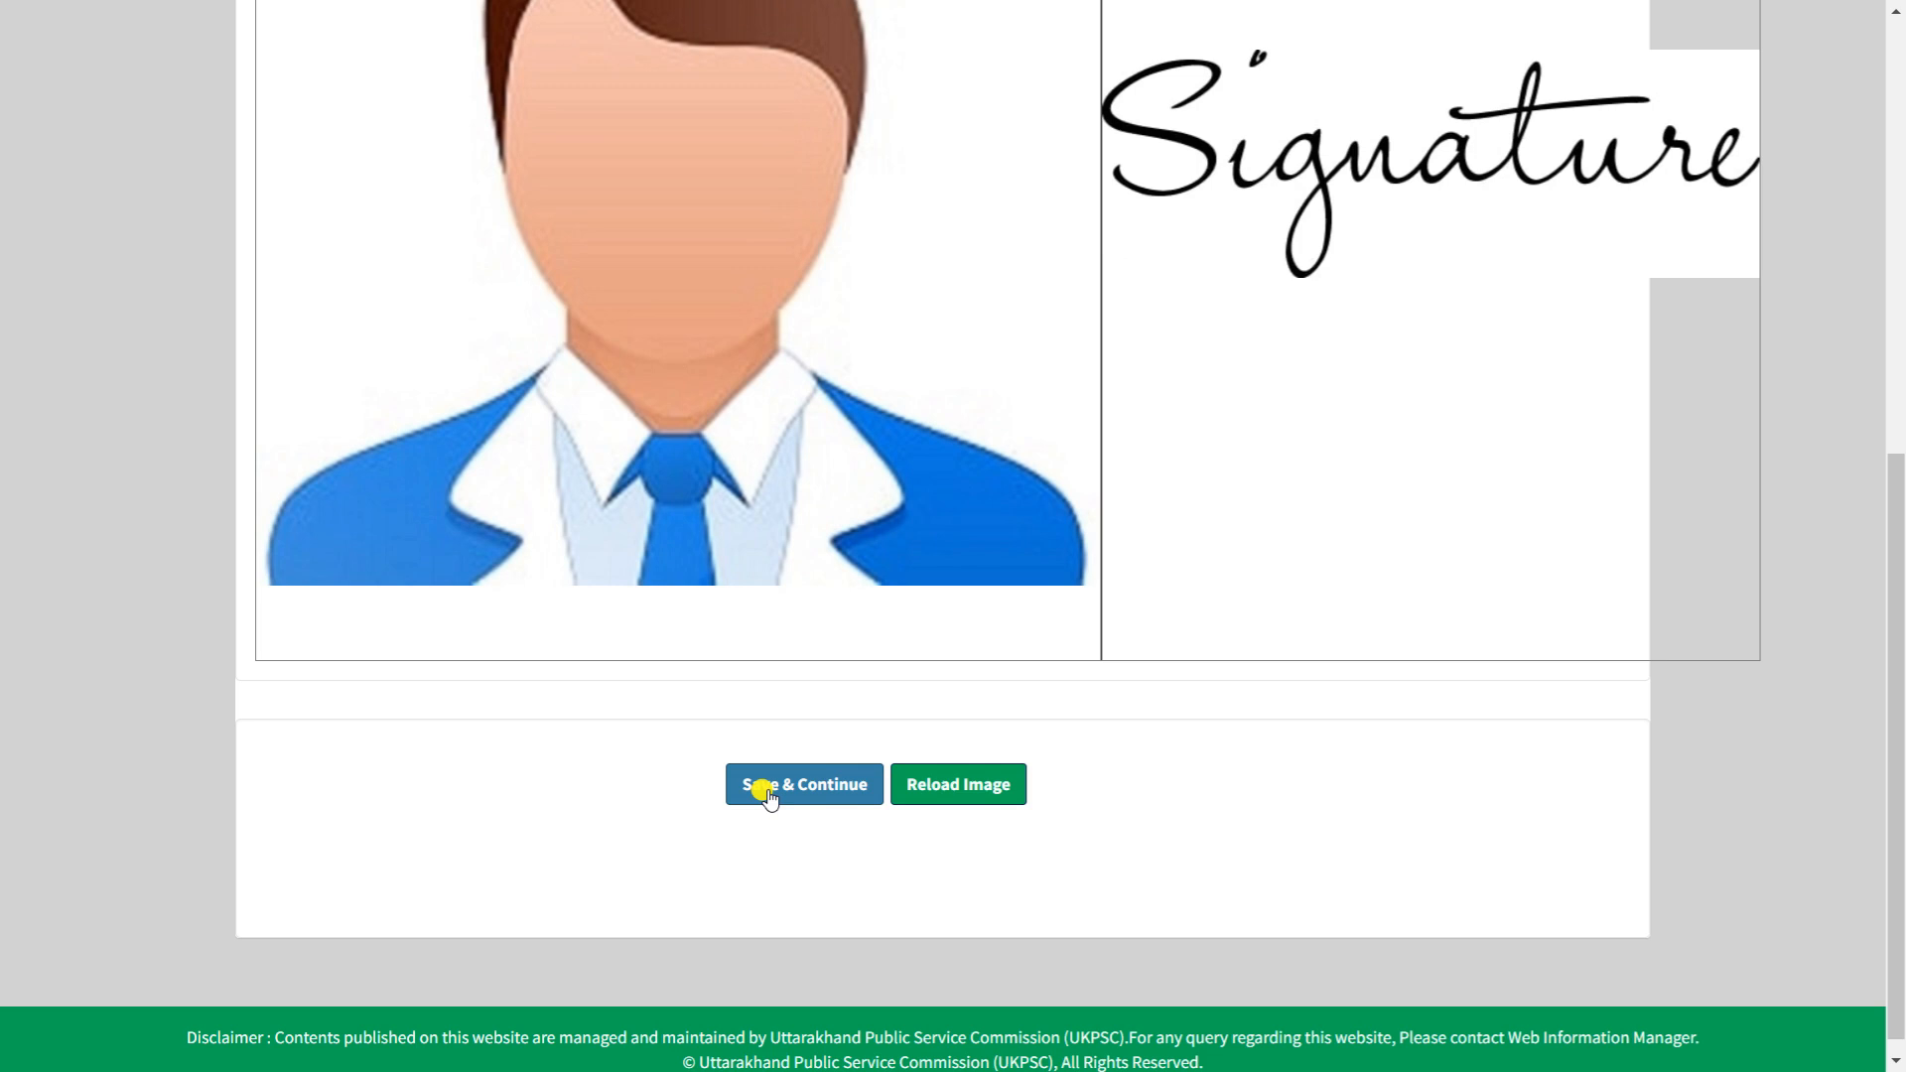
{"action": "left_click", "coordinate": [765, 794]}
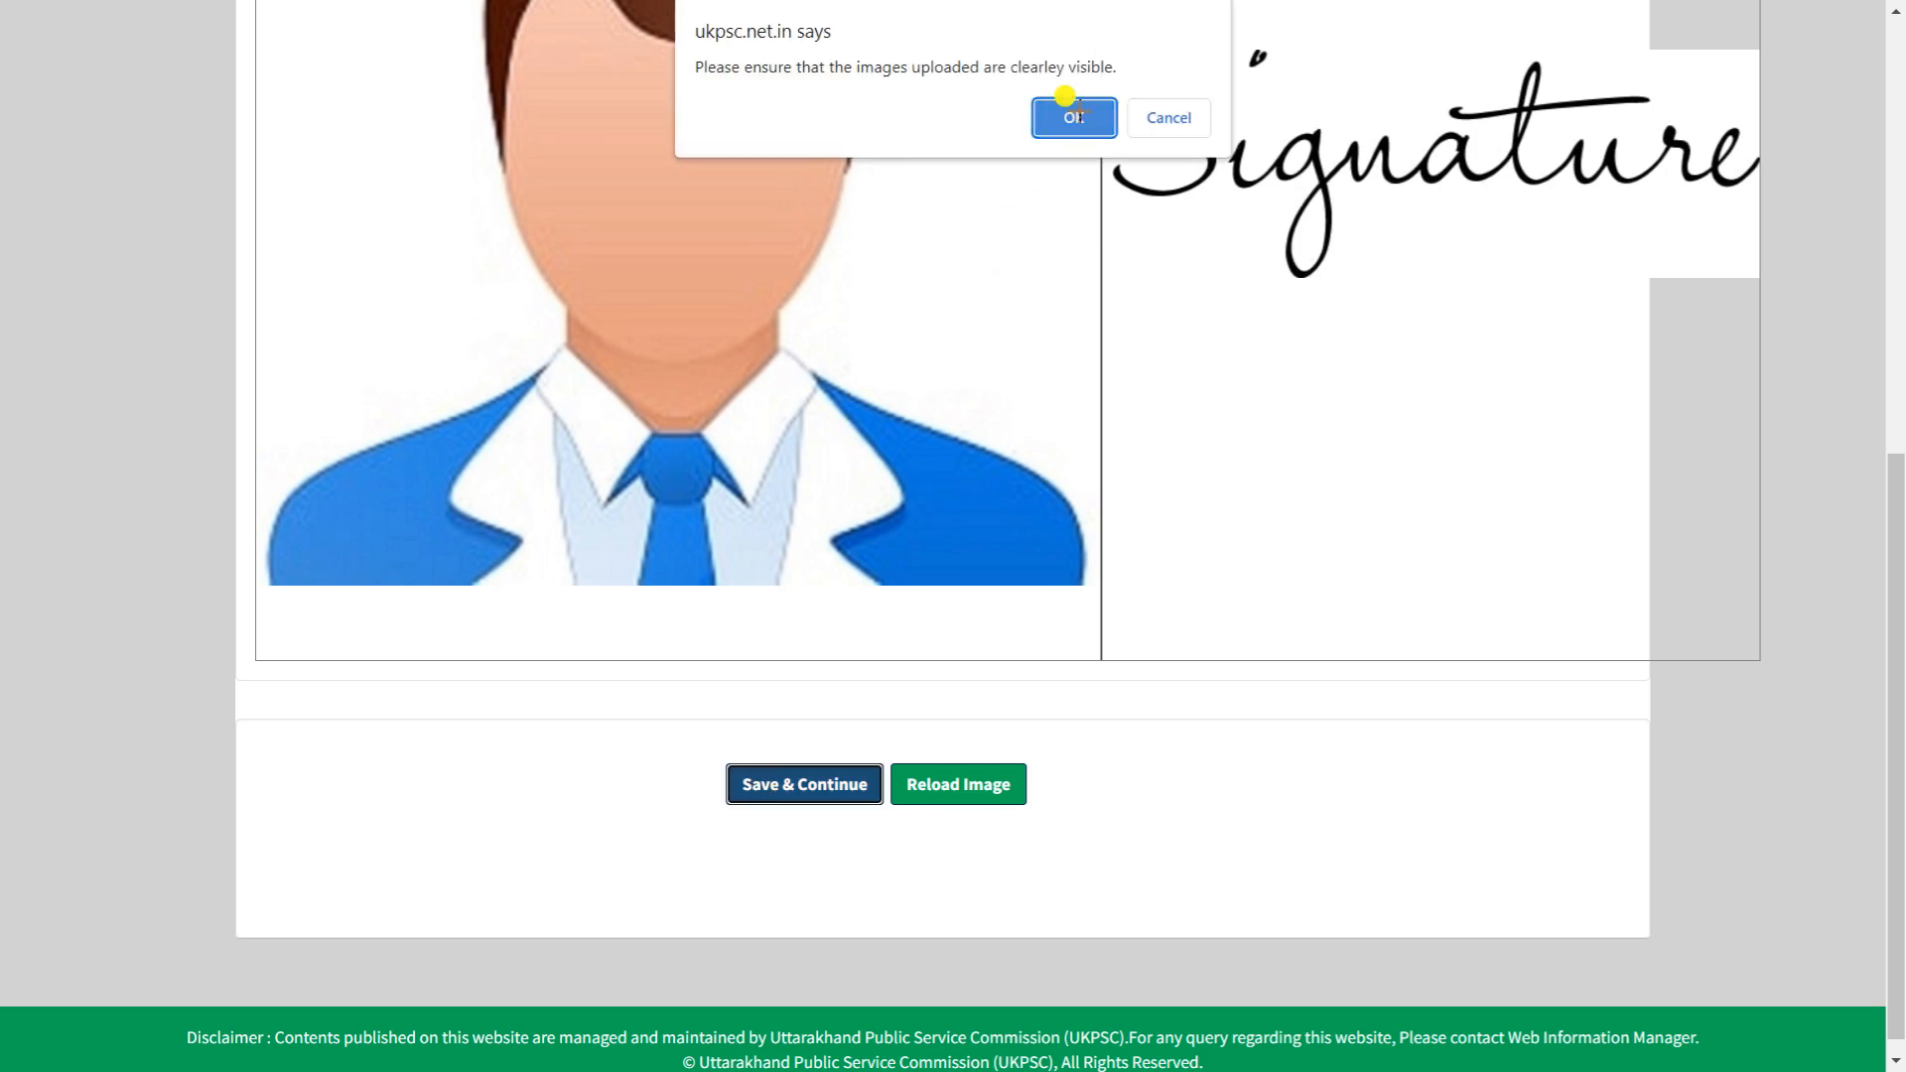
{"action": "left_click", "coordinate": [1073, 117]}
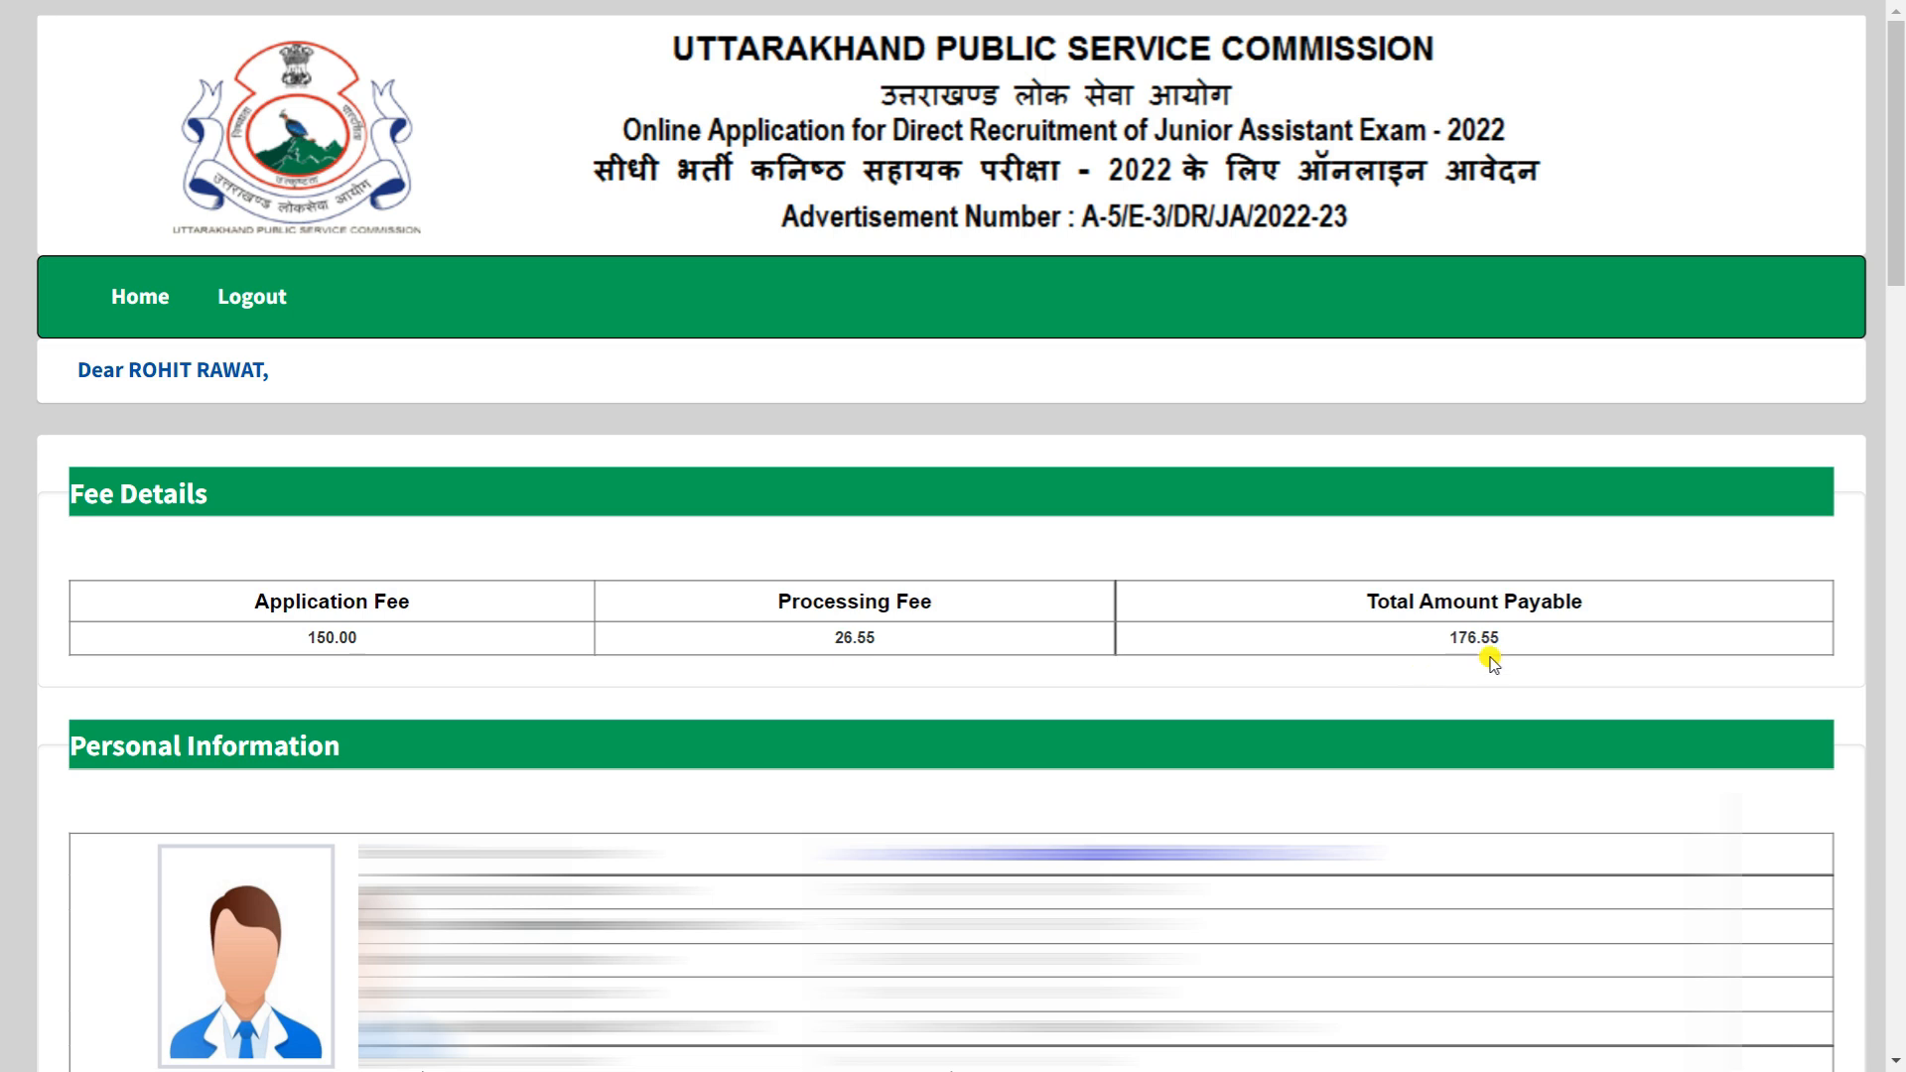
Accept both declarations at the end of the application preview, covering the eligibility conditions and the truth of the details.
{"action": "scroll", "coordinate": [1494, 663], "scroll_direction": "down", "scroll_amount": 1}
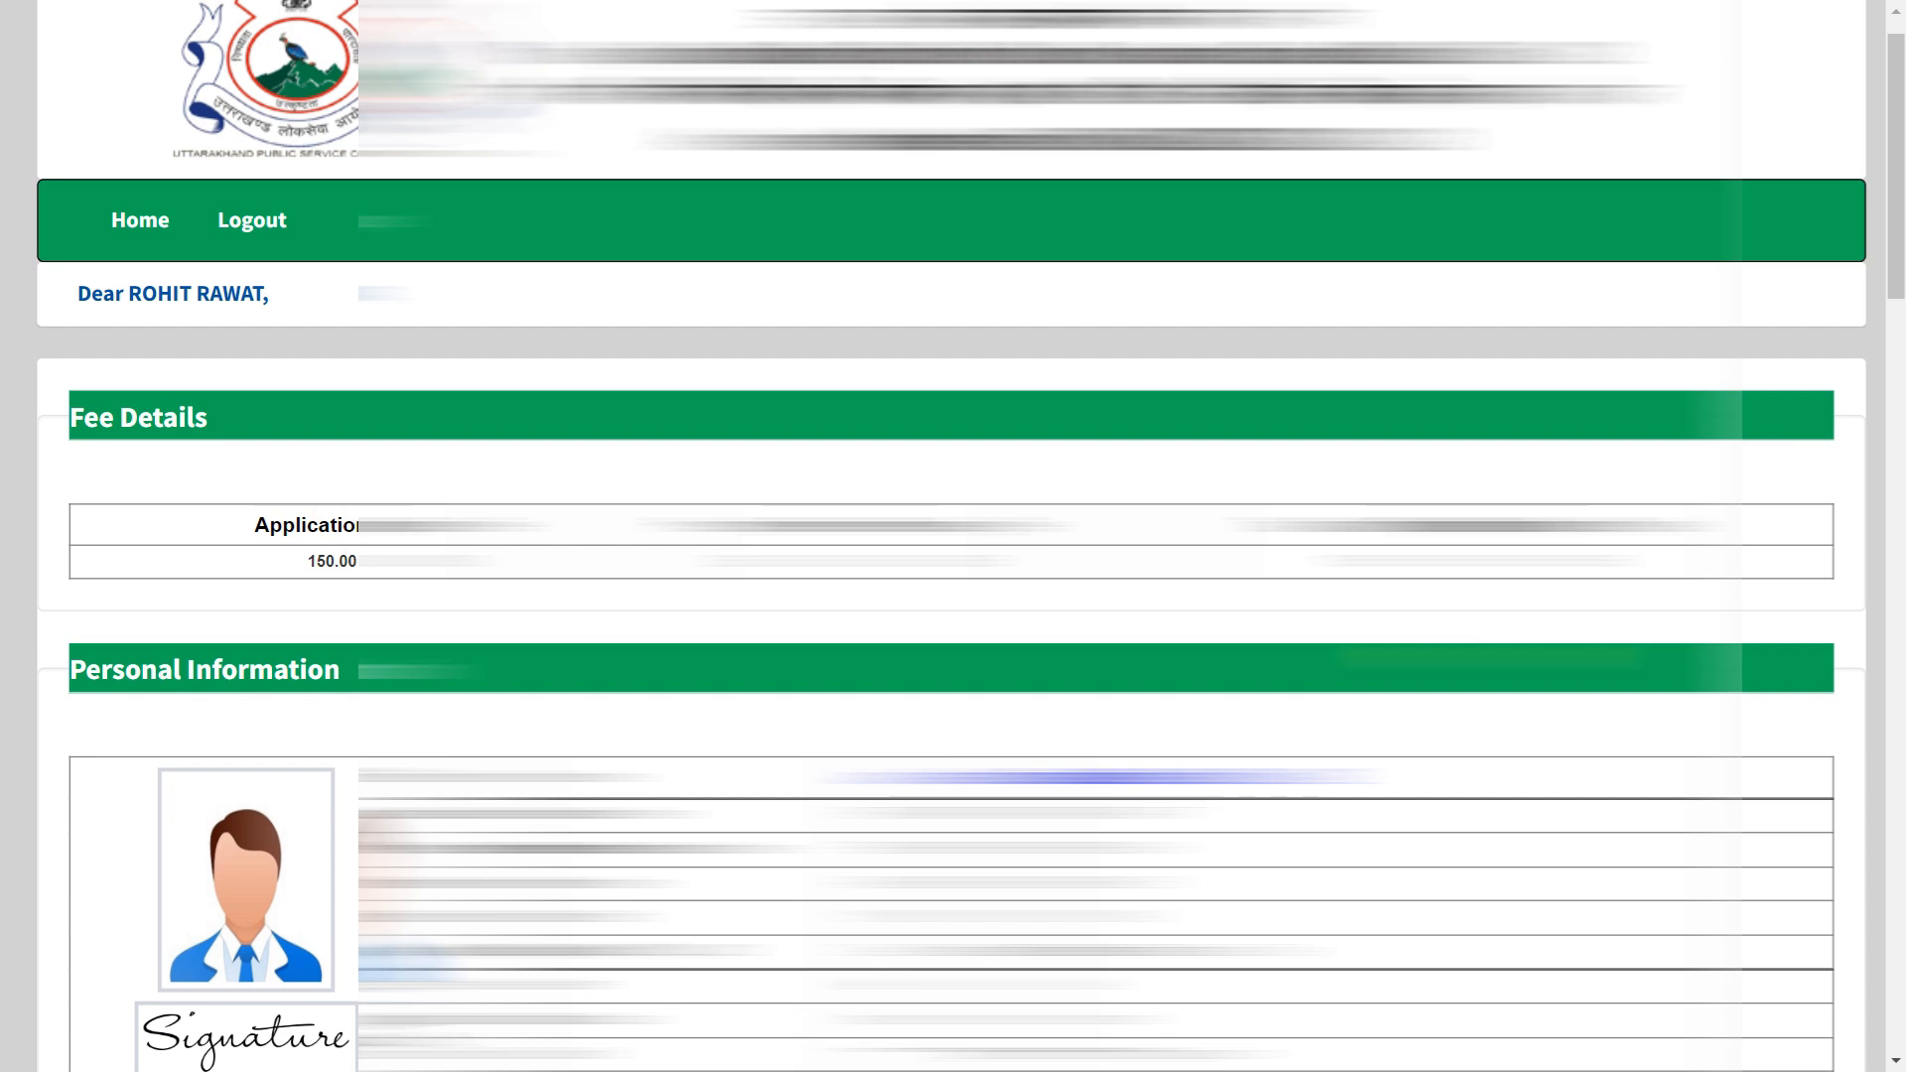
{"action": "scroll", "coordinate": [953, 536], "scroll_direction": "down", "scroll_amount": 20}
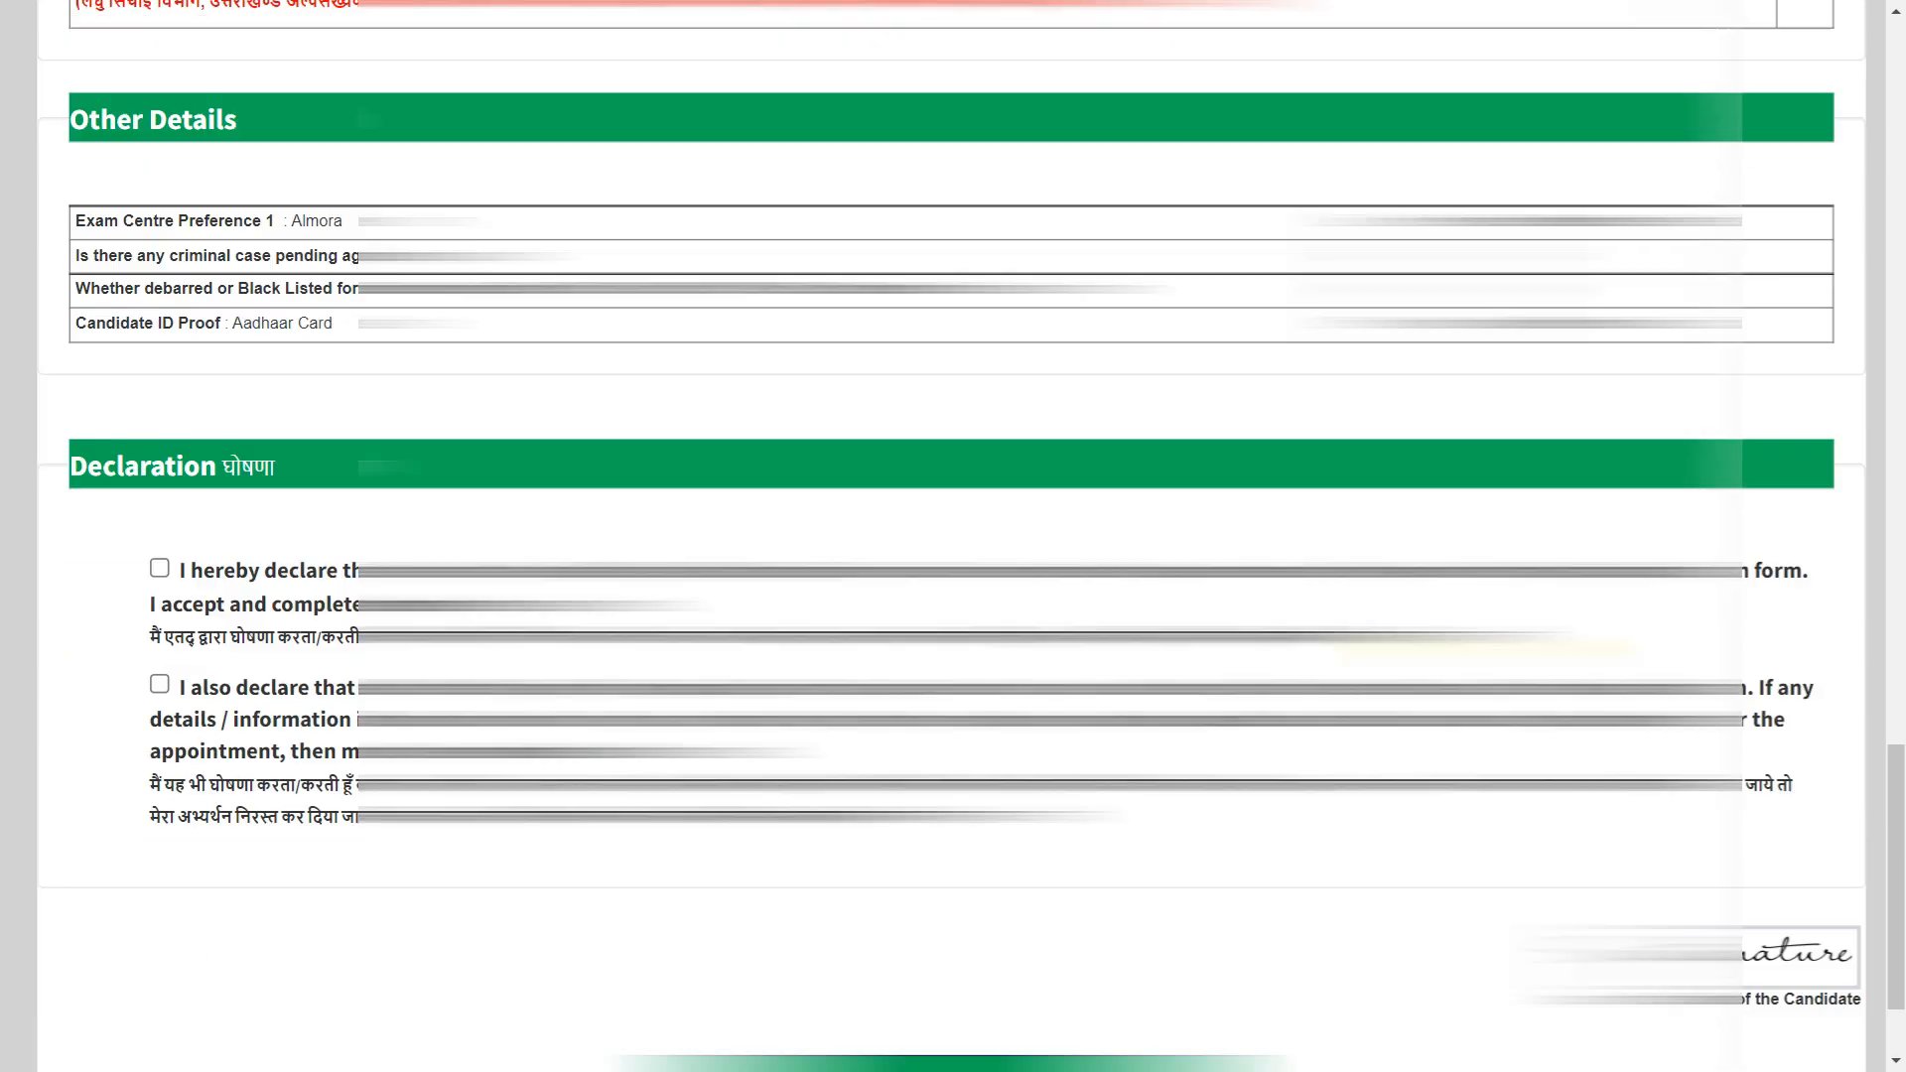
{"action": "scroll", "coordinate": [953, 536], "scroll_direction": "down", "scroll_amount": 2}
{"action": "scroll", "coordinate": [1489, 660], "scroll_direction": "up", "scroll_amount": 2}
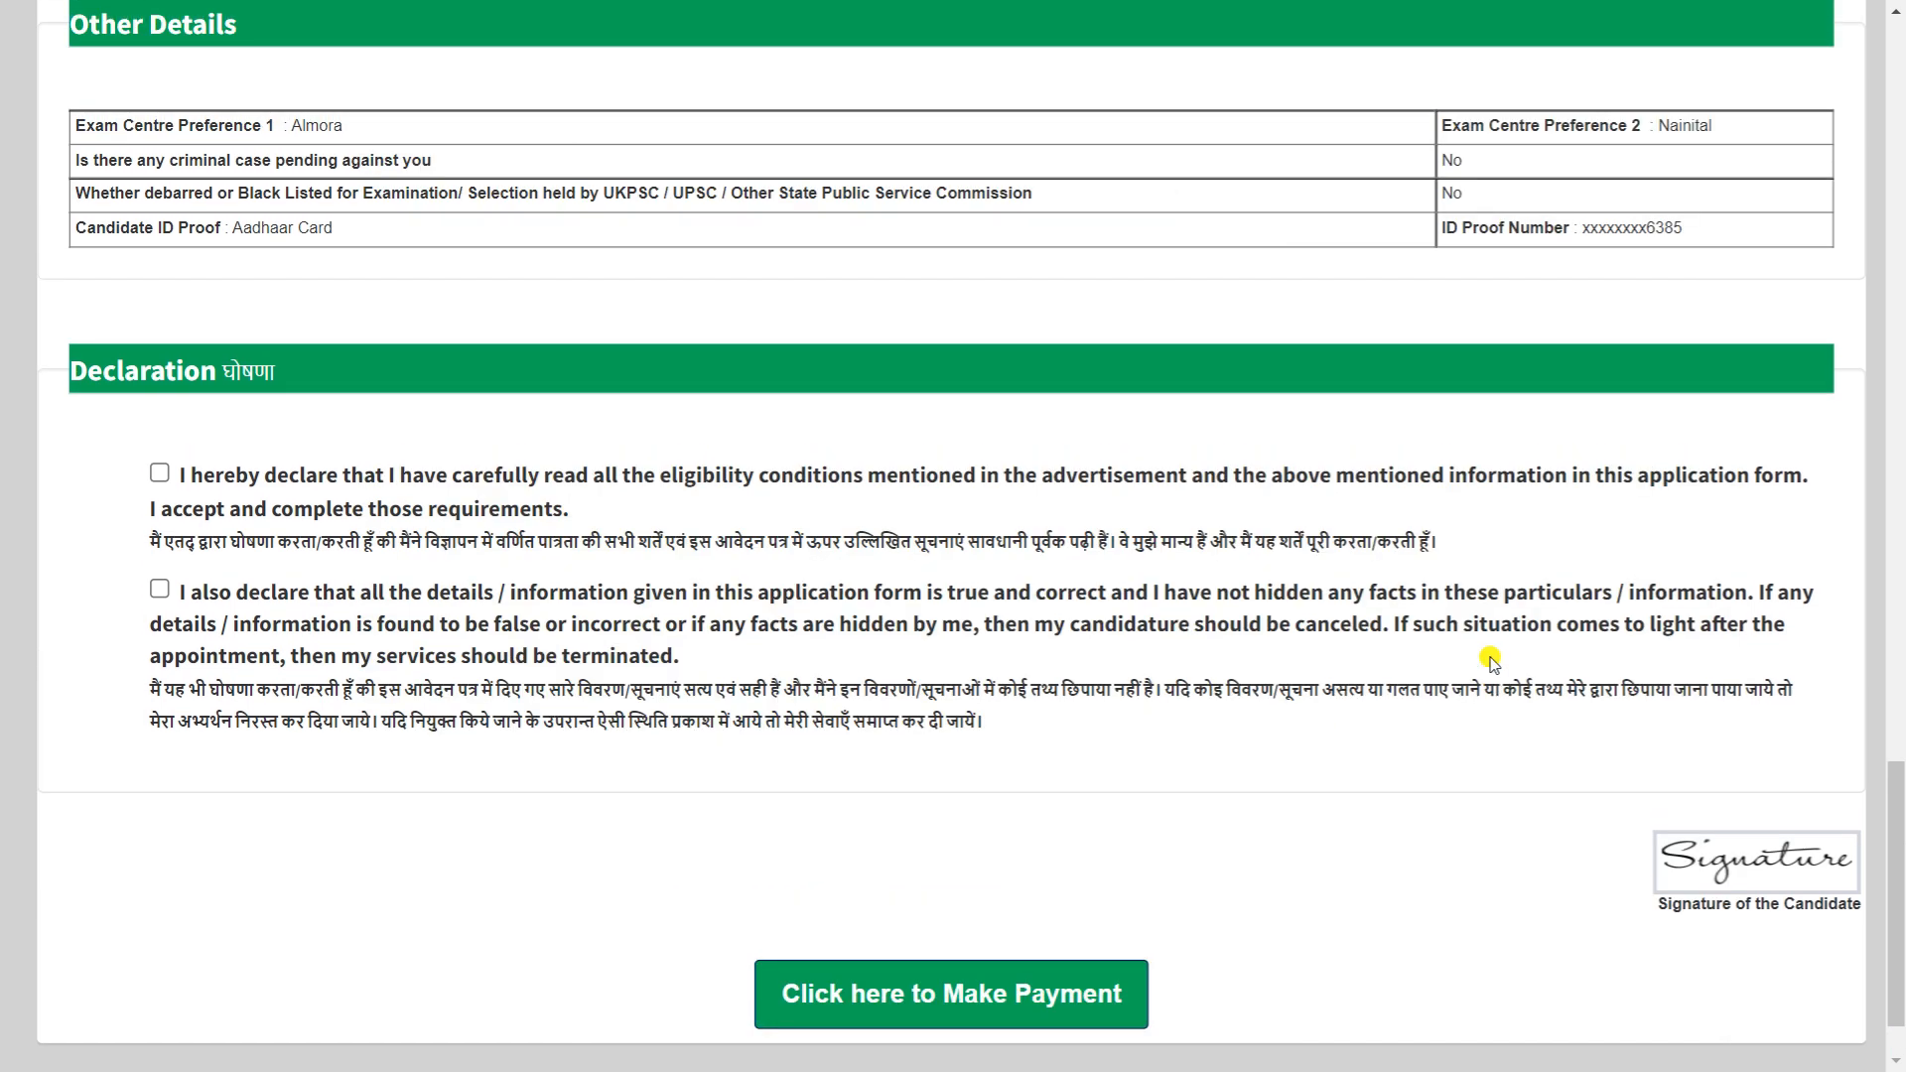
{"action": "left_click", "coordinate": [160, 474]}
{"action": "left_click", "coordinate": [159, 590]}
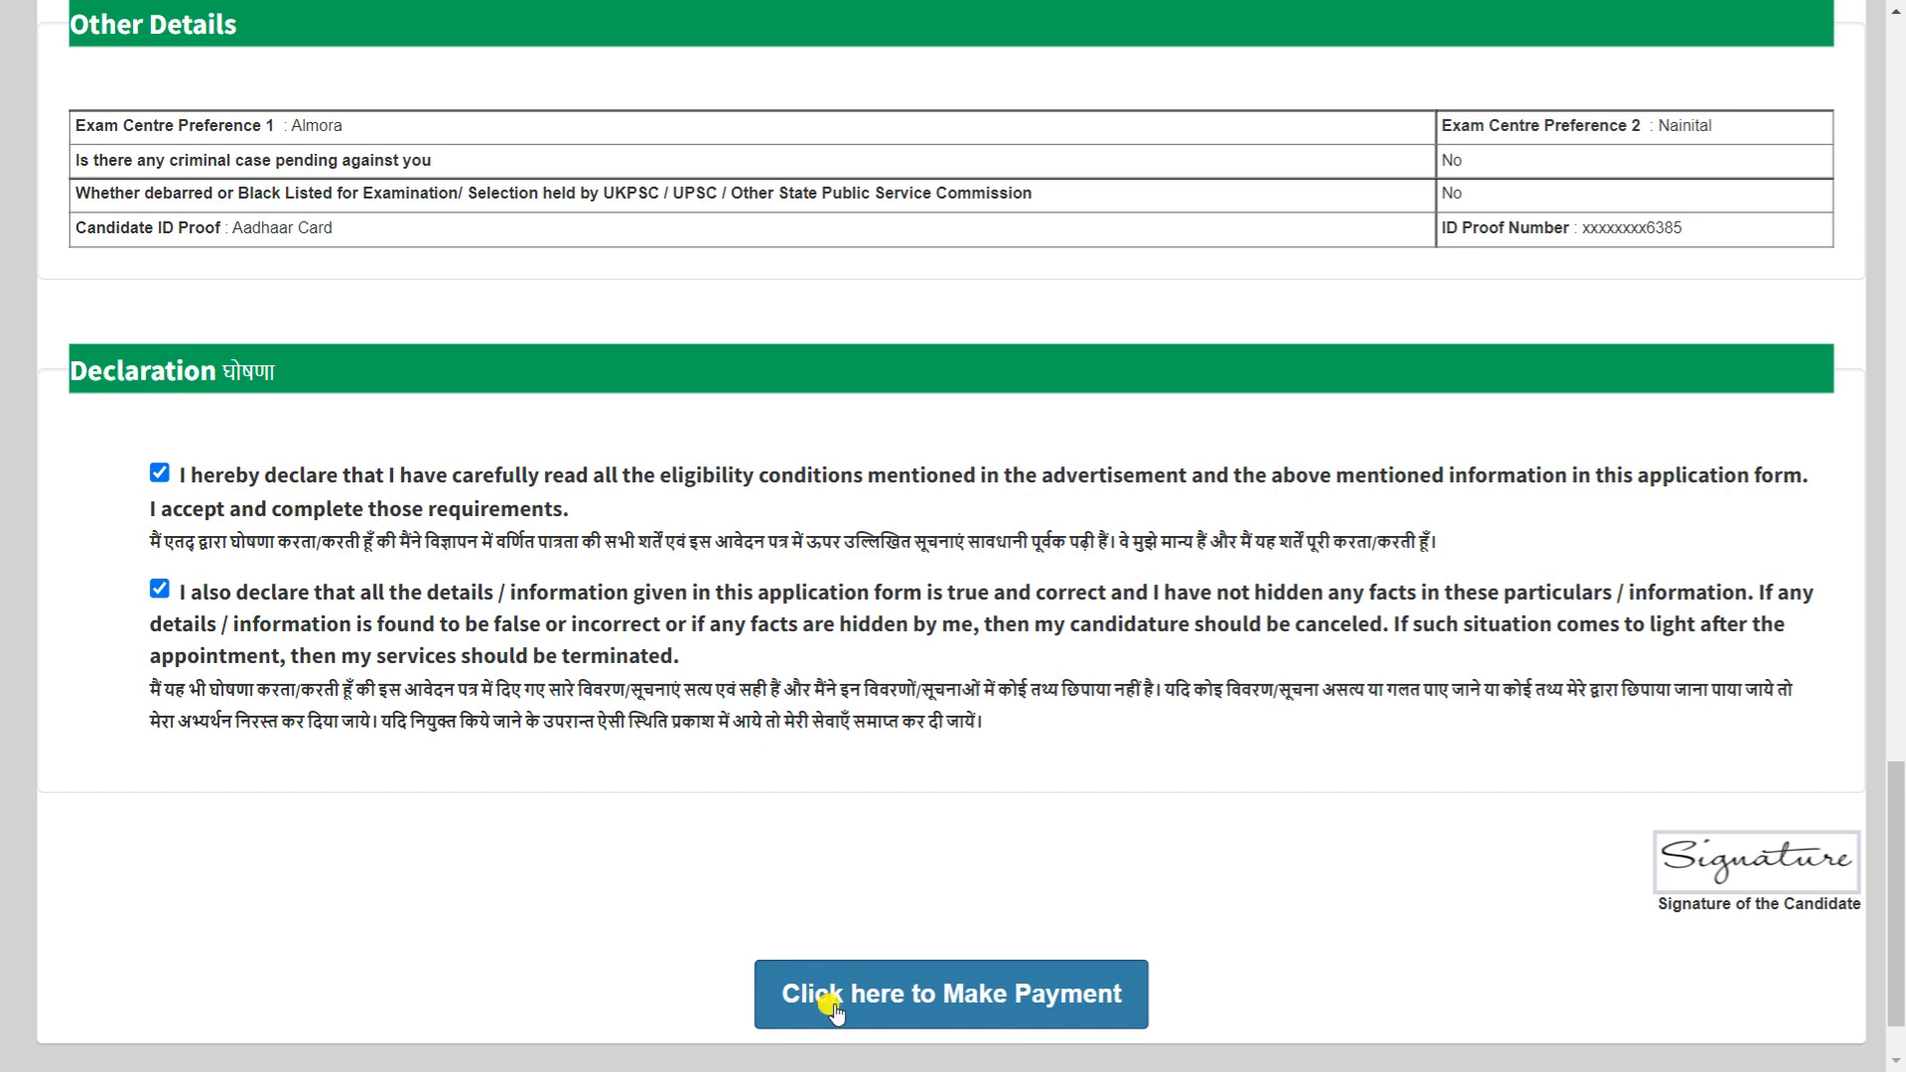
Proceed to payment, confirm that the data fields are correct, and open the payment gateway to pay the fee.
{"action": "left_click", "coordinate": [881, 995]}
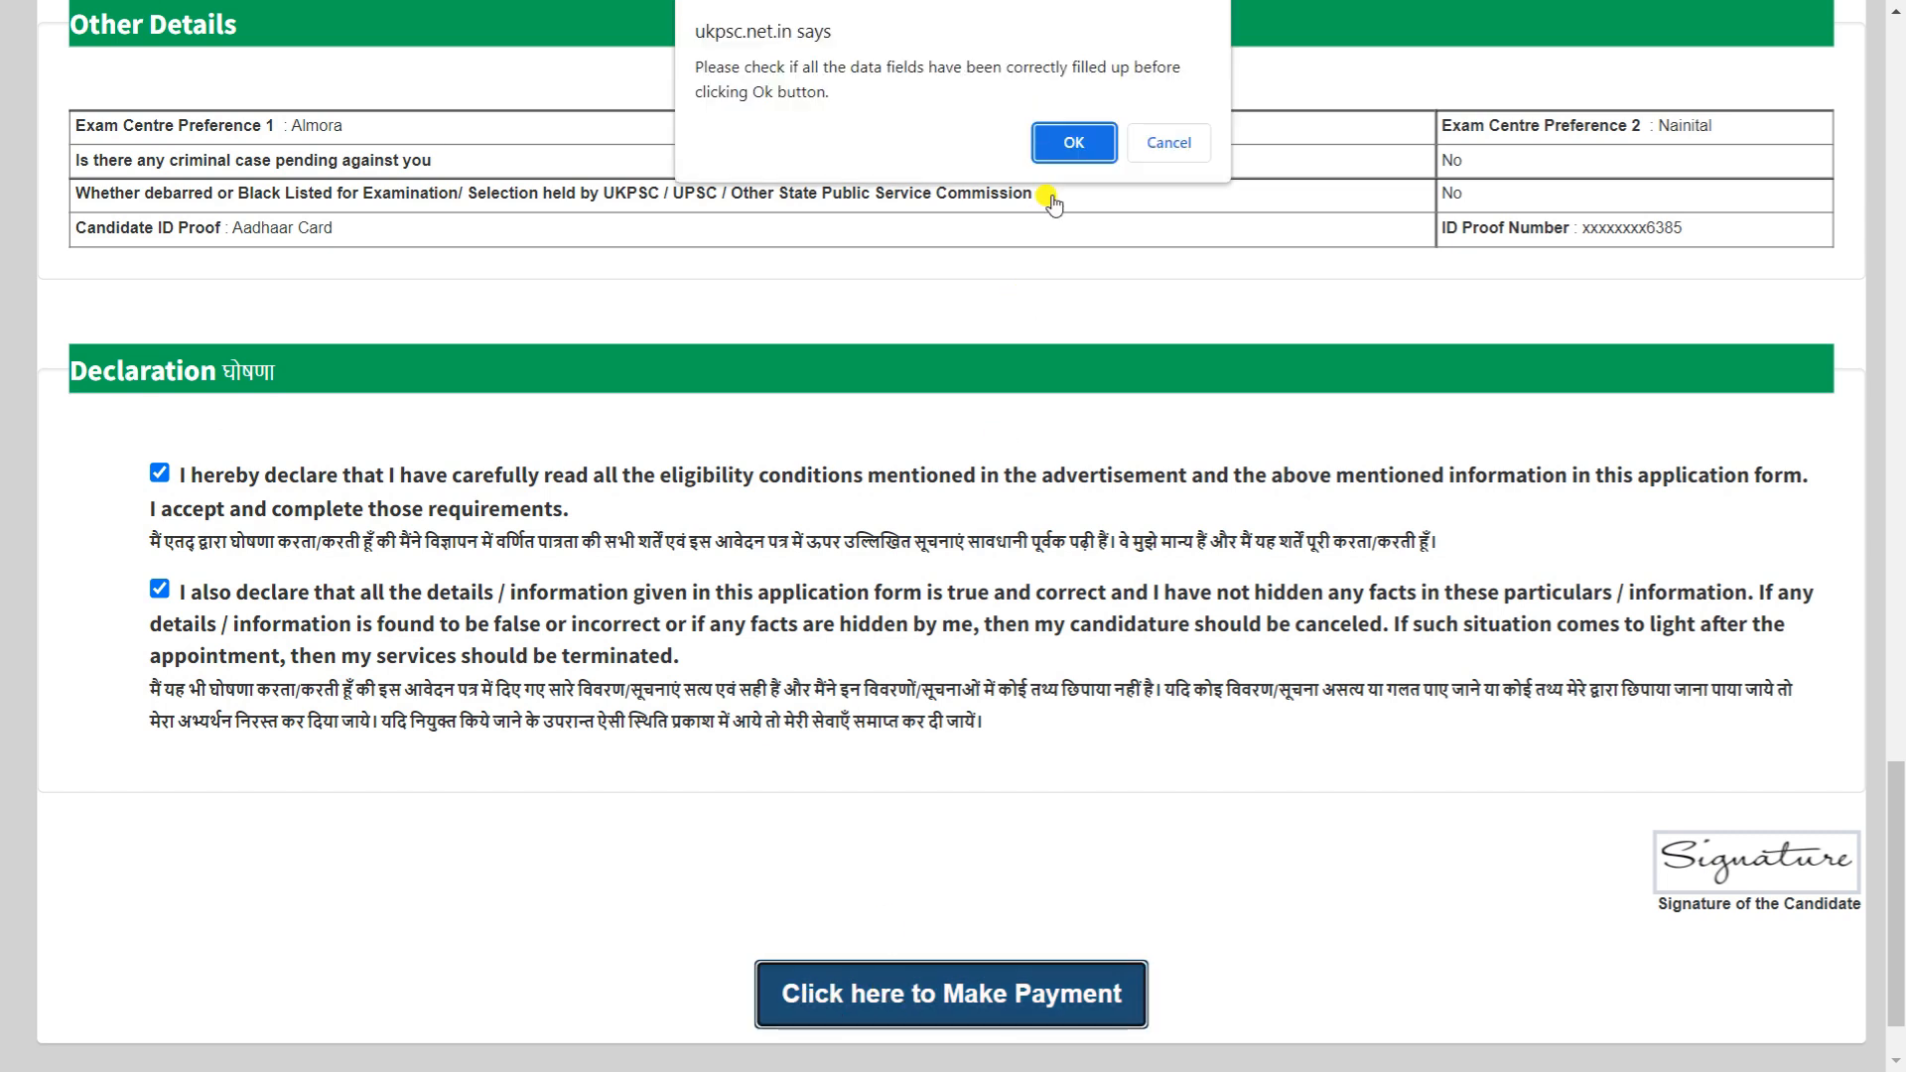
{"action": "left_click", "coordinate": [1076, 142]}
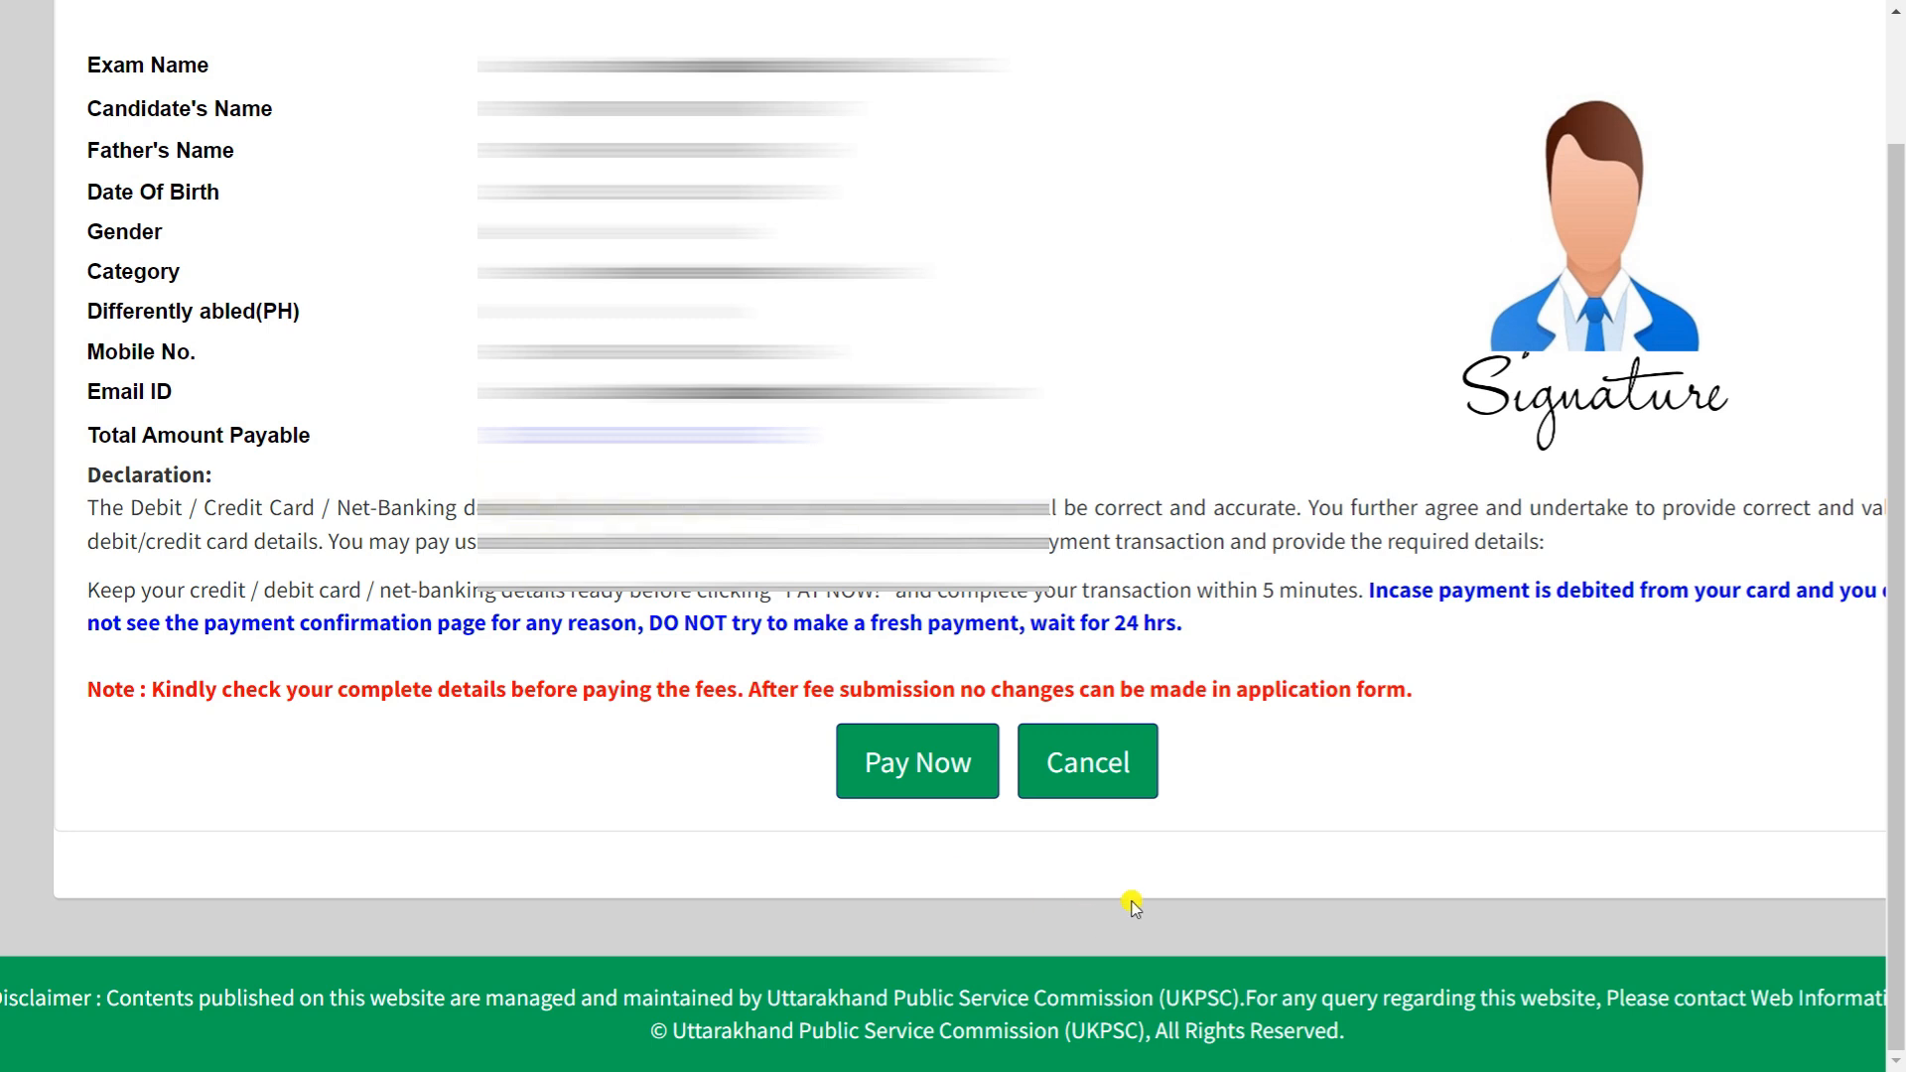
{"action": "left_click", "coordinate": [907, 768]}
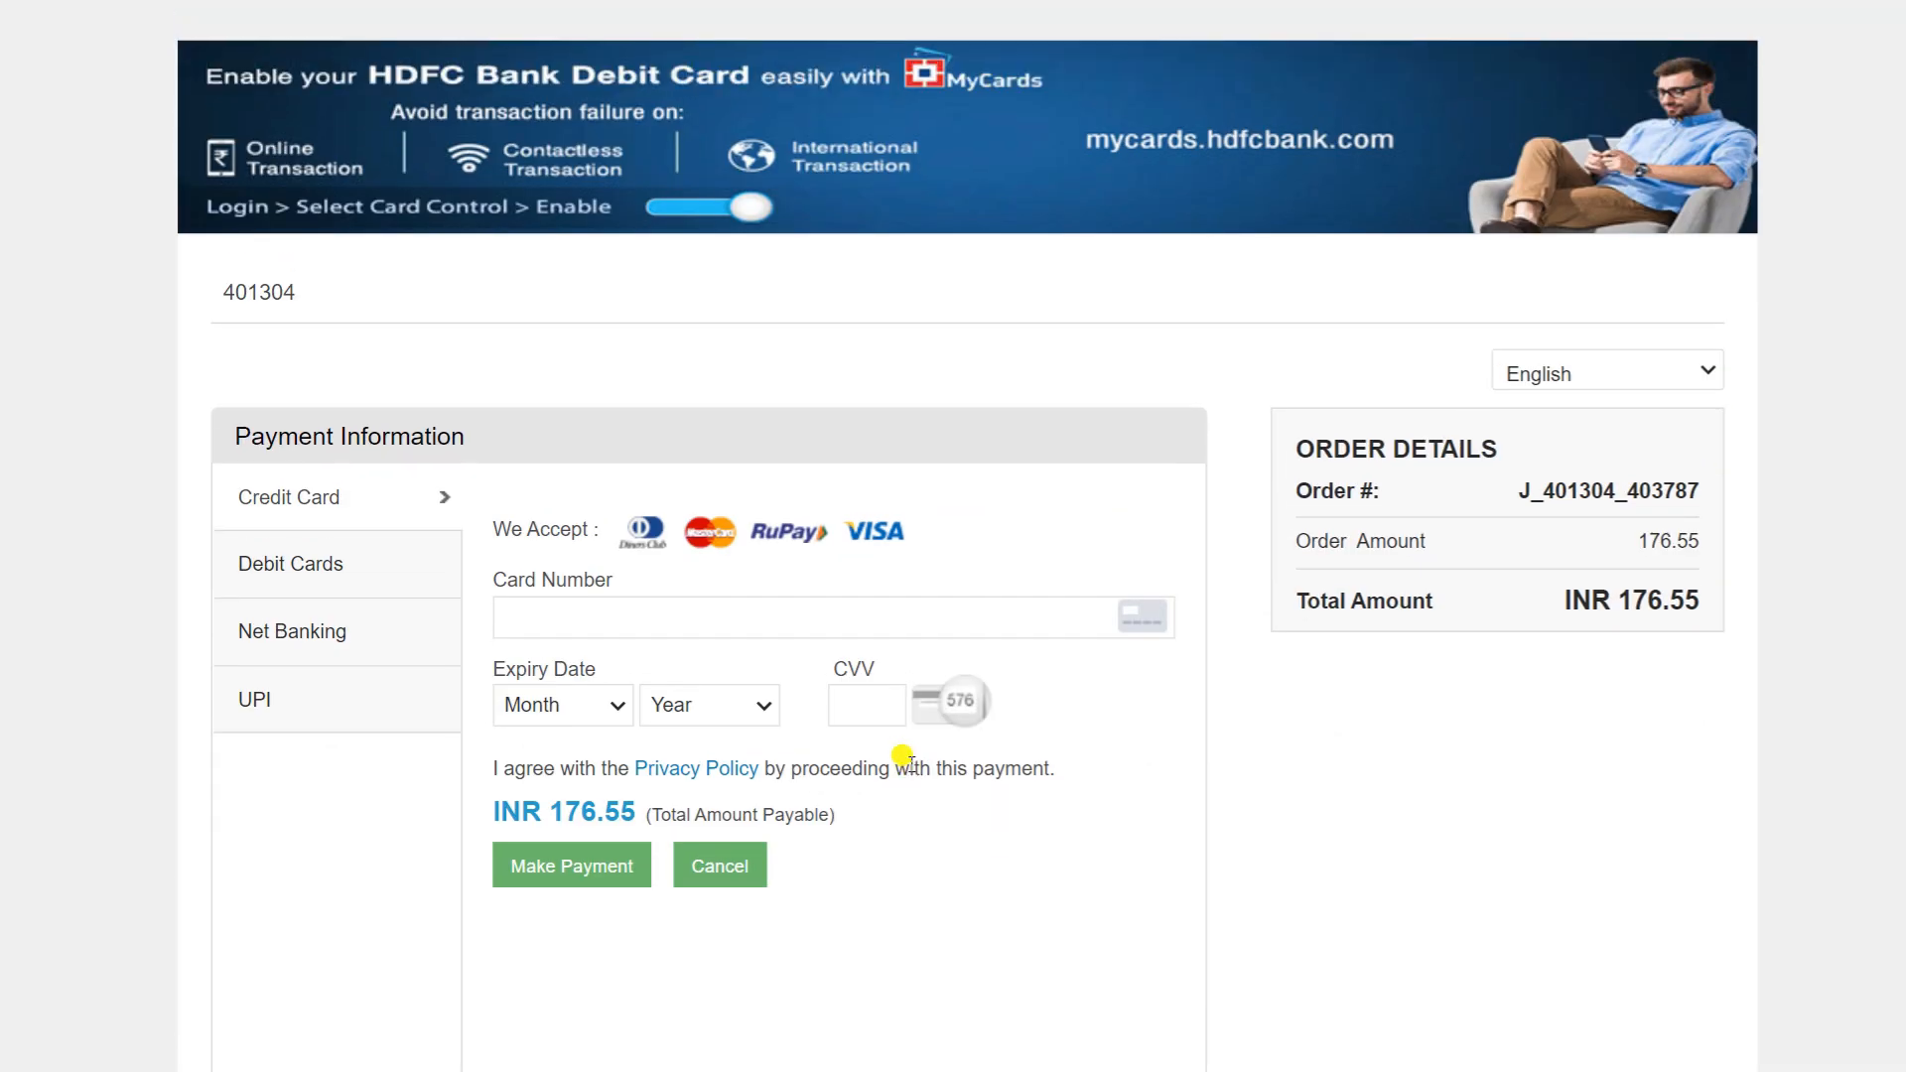
Look through the UPI, Net Banking, Debit Cards and Credit Card payment options, including Google Pay under UPI.
{"action": "left_click", "coordinate": [277, 697]}
{"action": "left_click", "coordinate": [288, 636]}
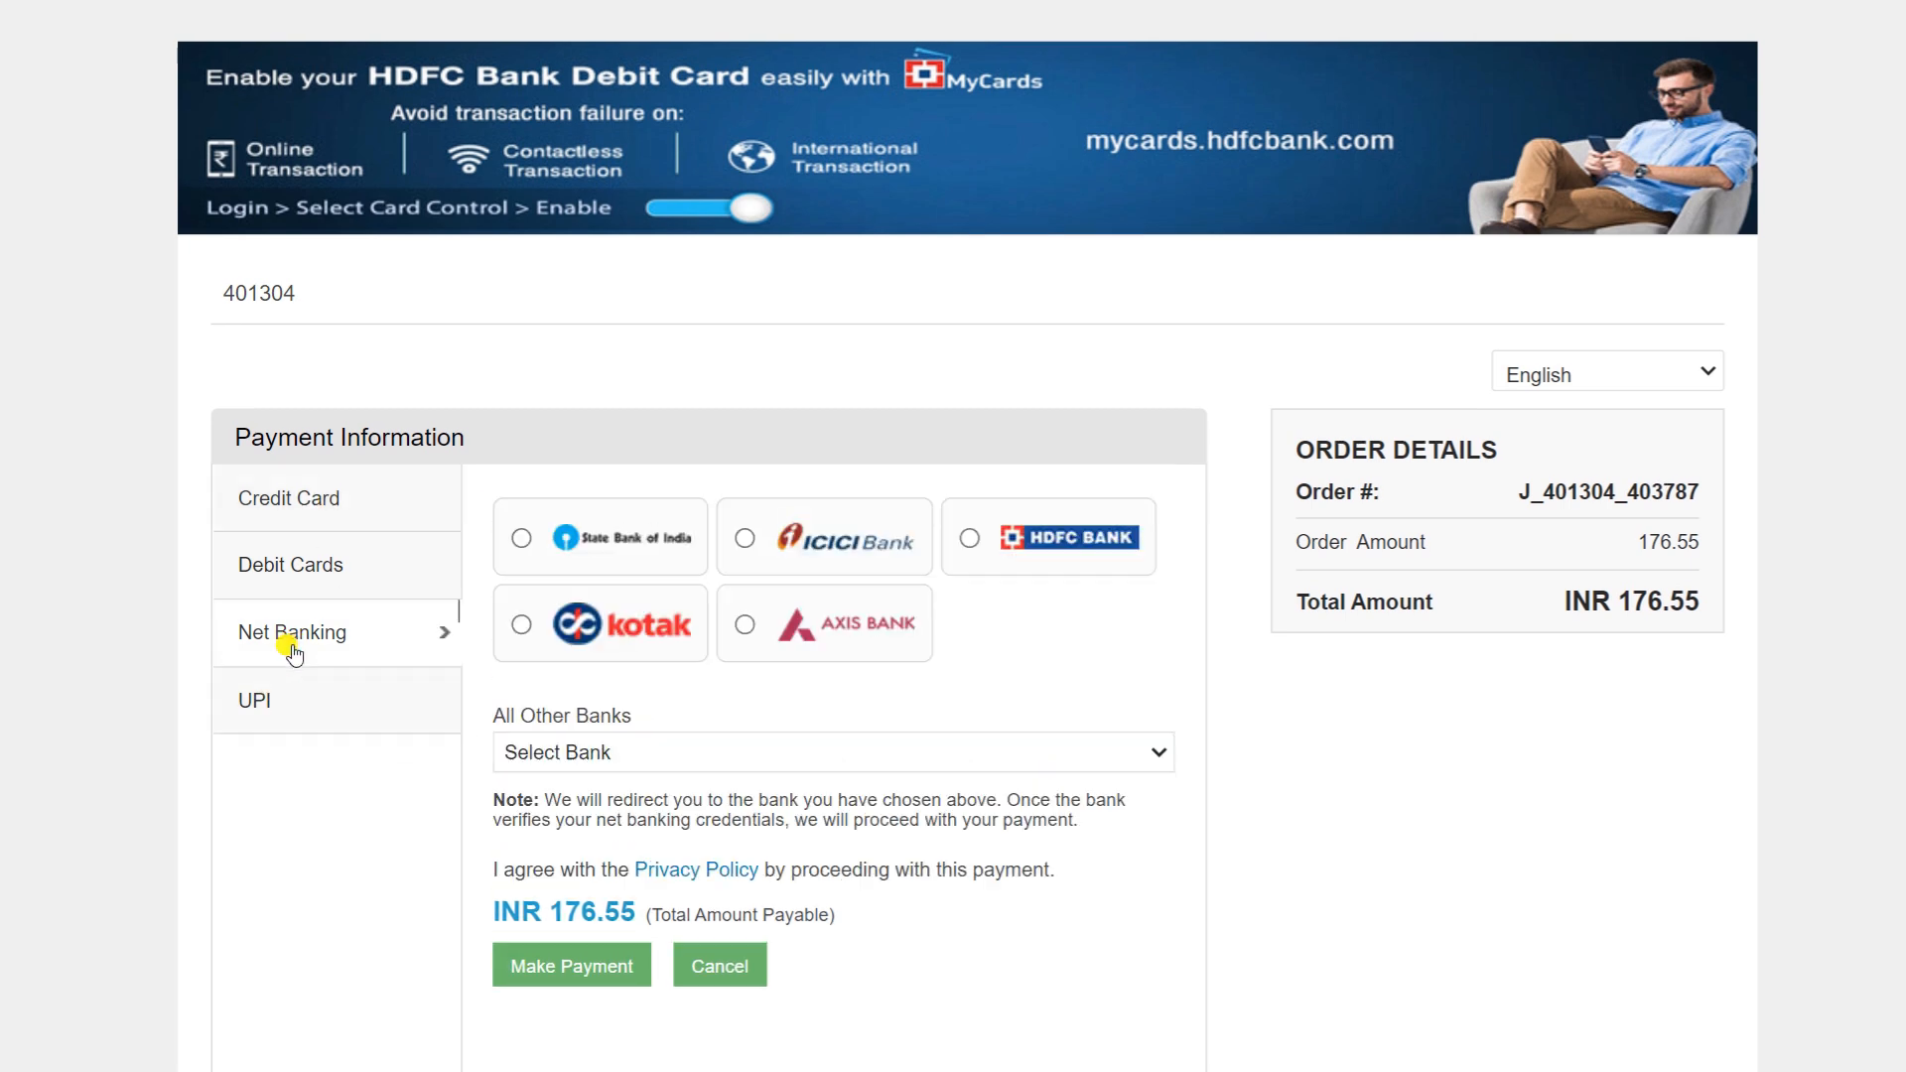
{"action": "left_click", "coordinate": [308, 571]}
{"action": "left_click", "coordinate": [316, 507]}
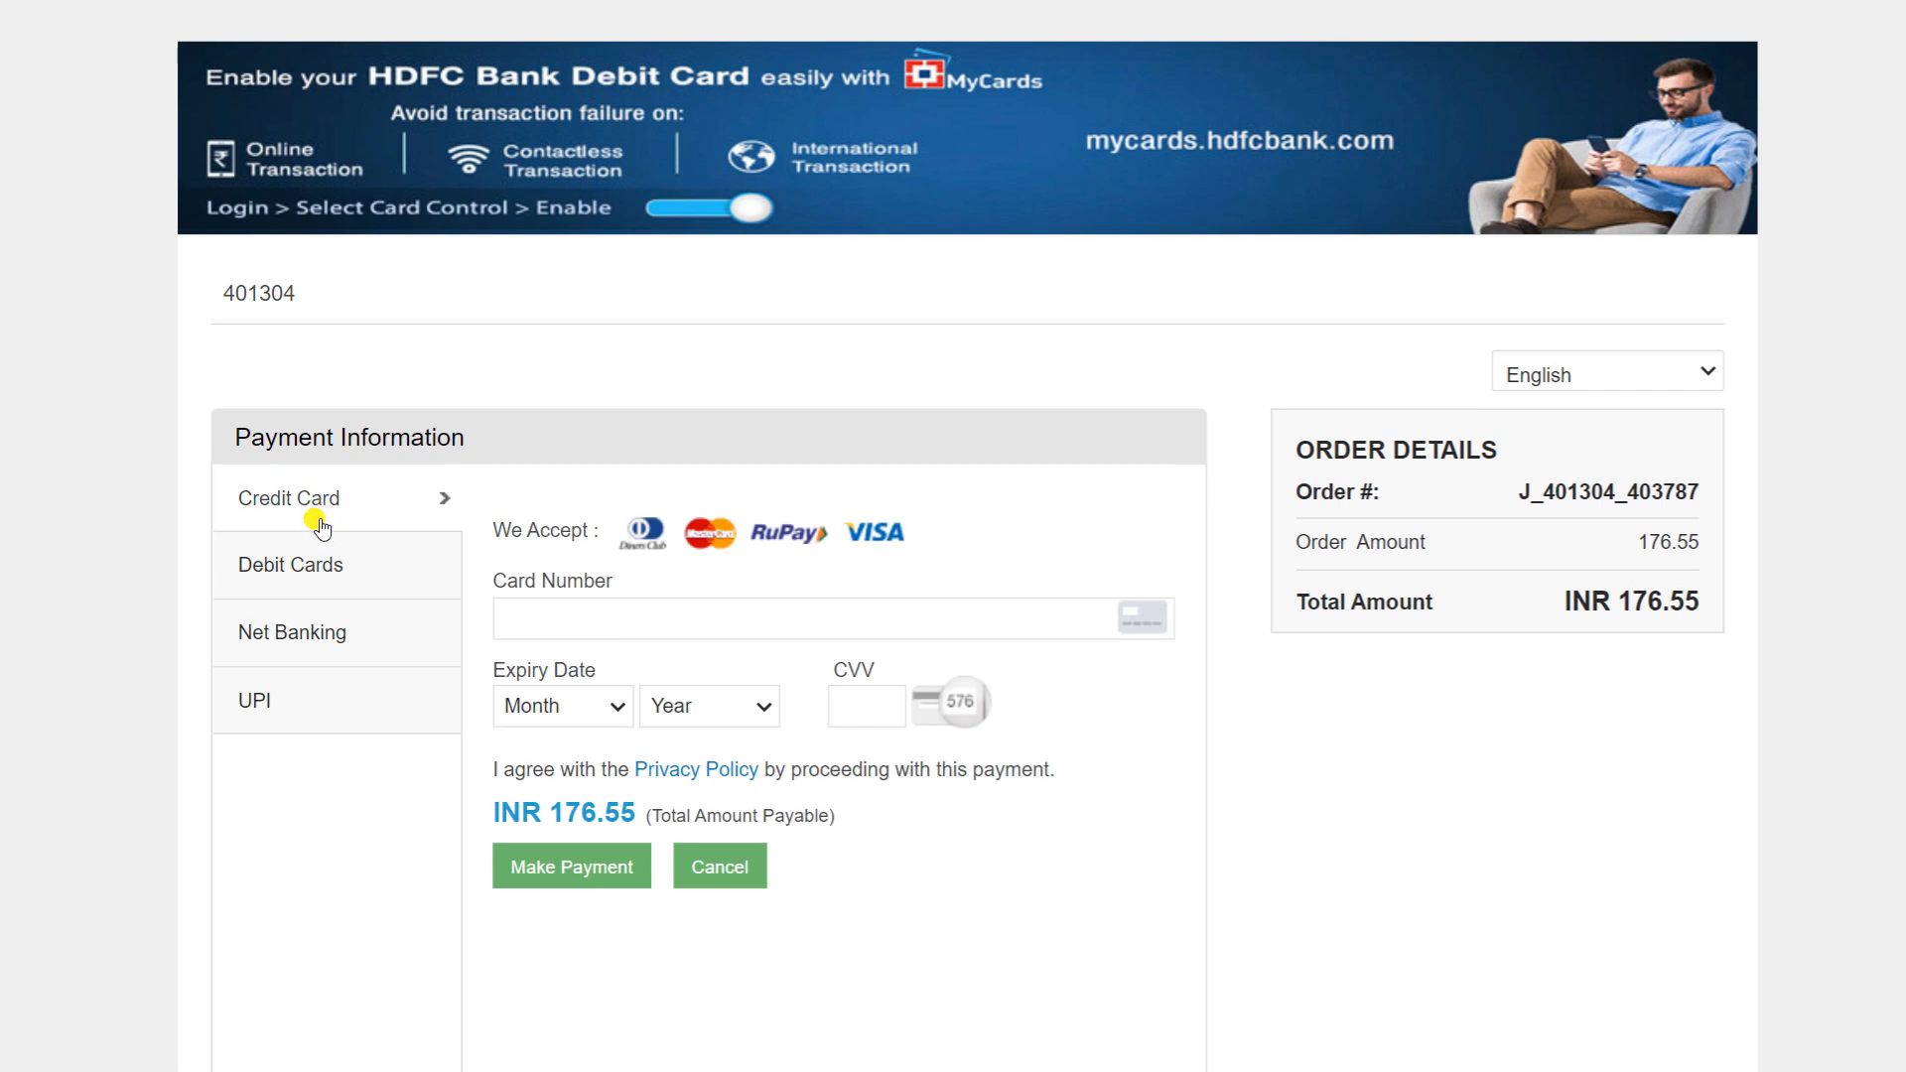
{"action": "left_click", "coordinate": [288, 700]}
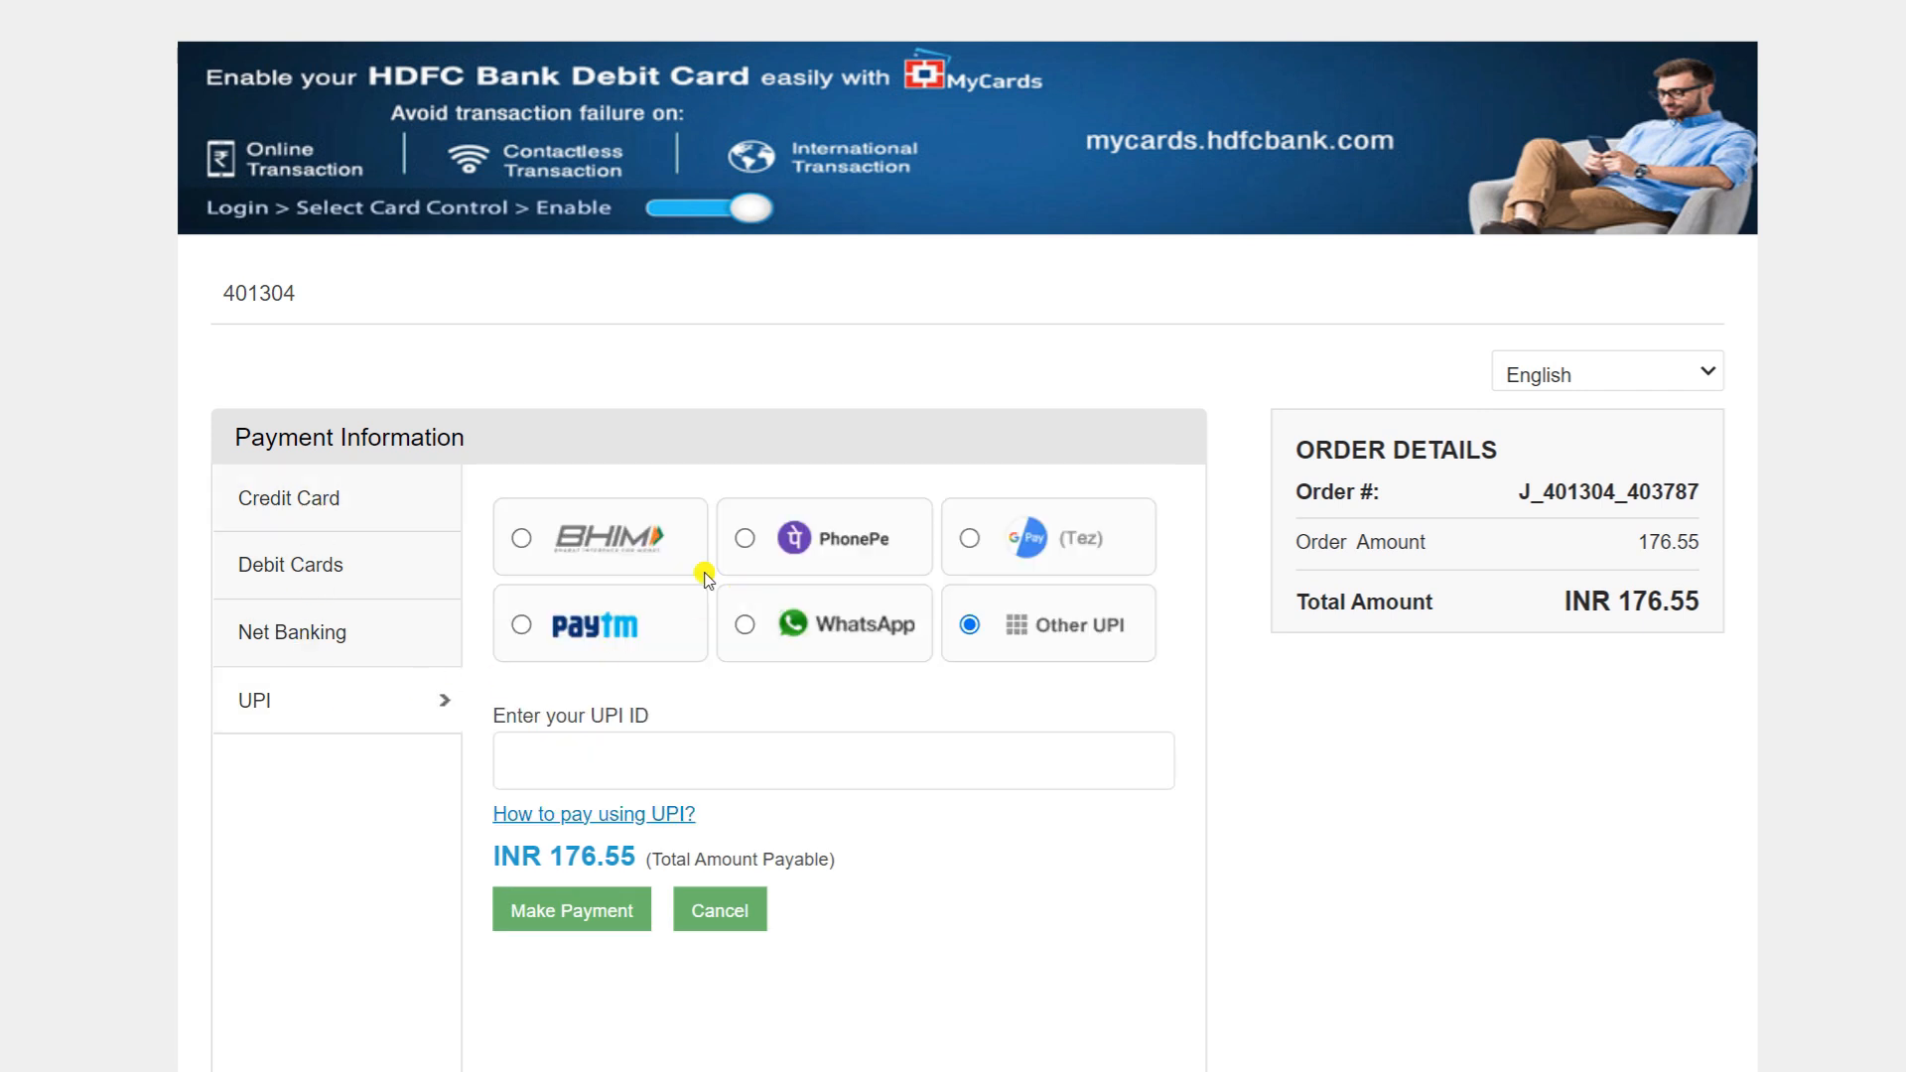
{"action": "left_click", "coordinate": [971, 537]}
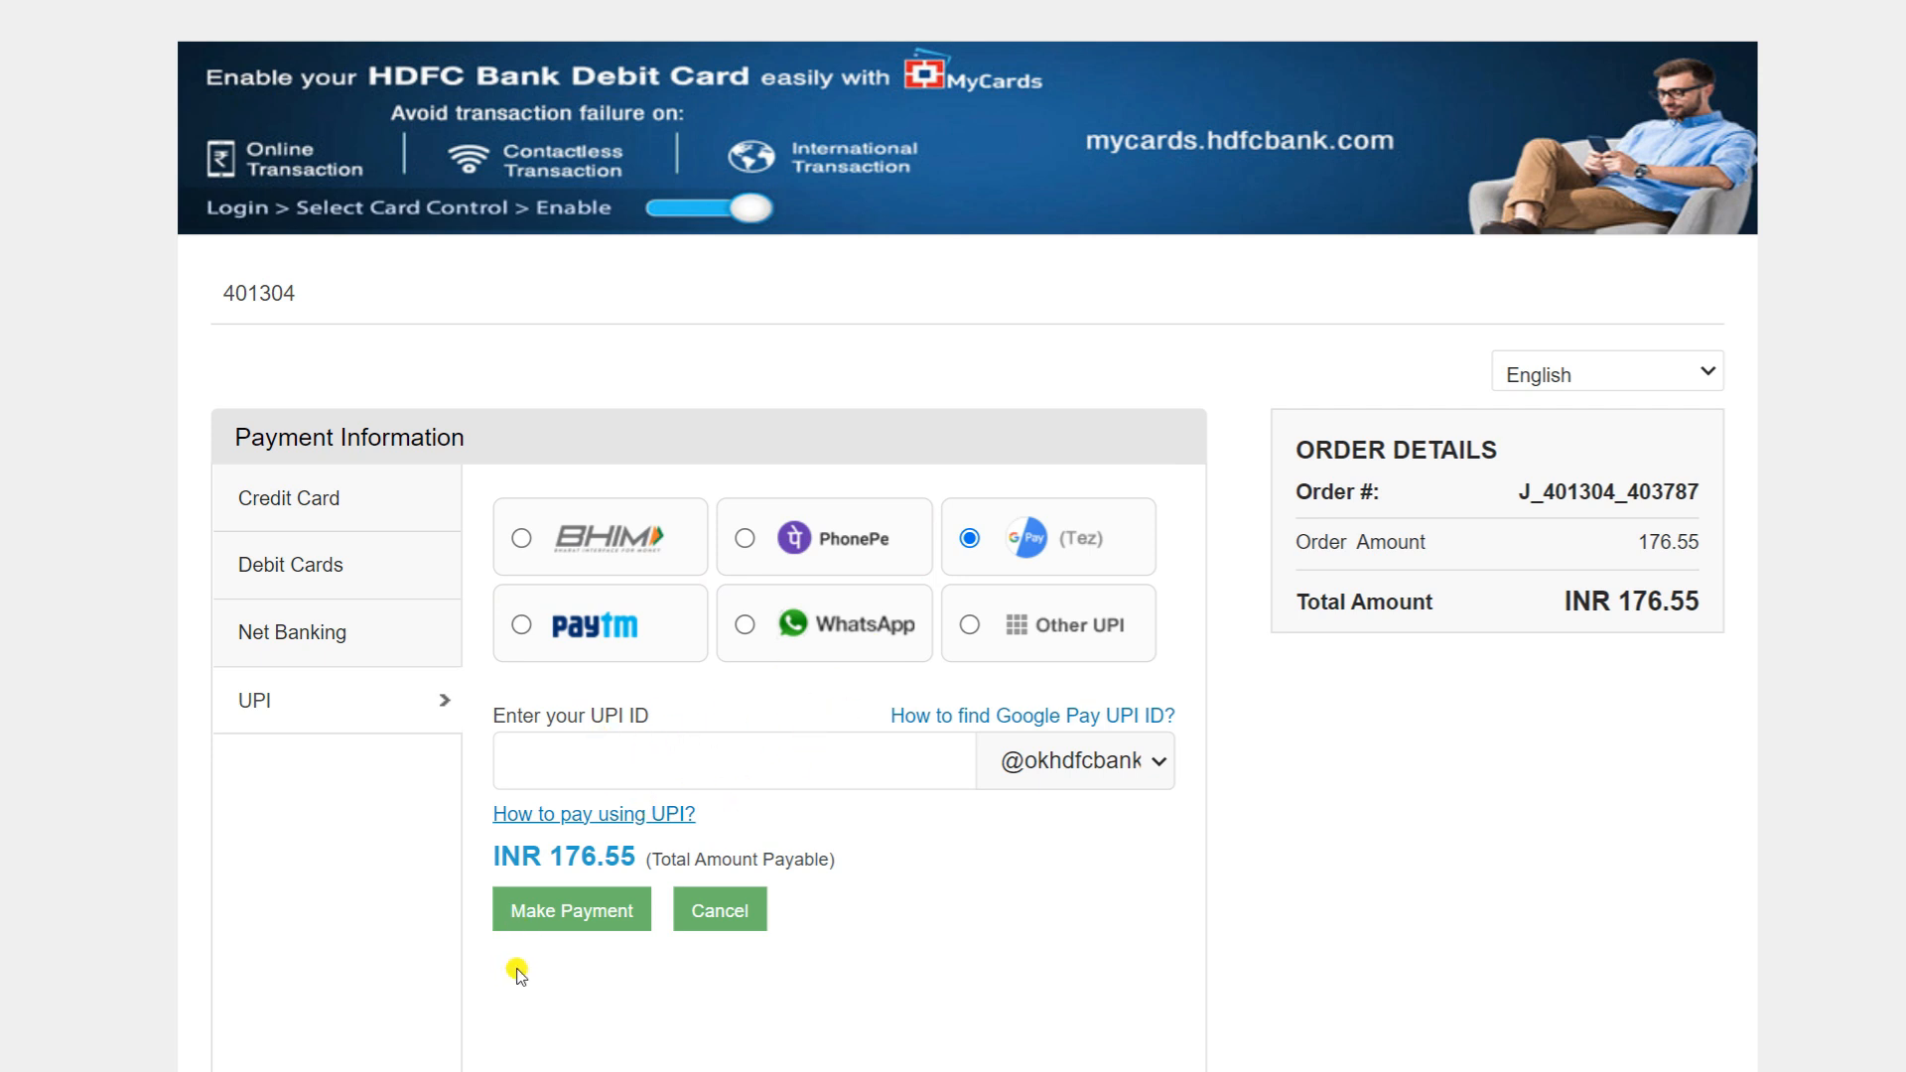
{"action": "left_click", "coordinate": [319, 548]}
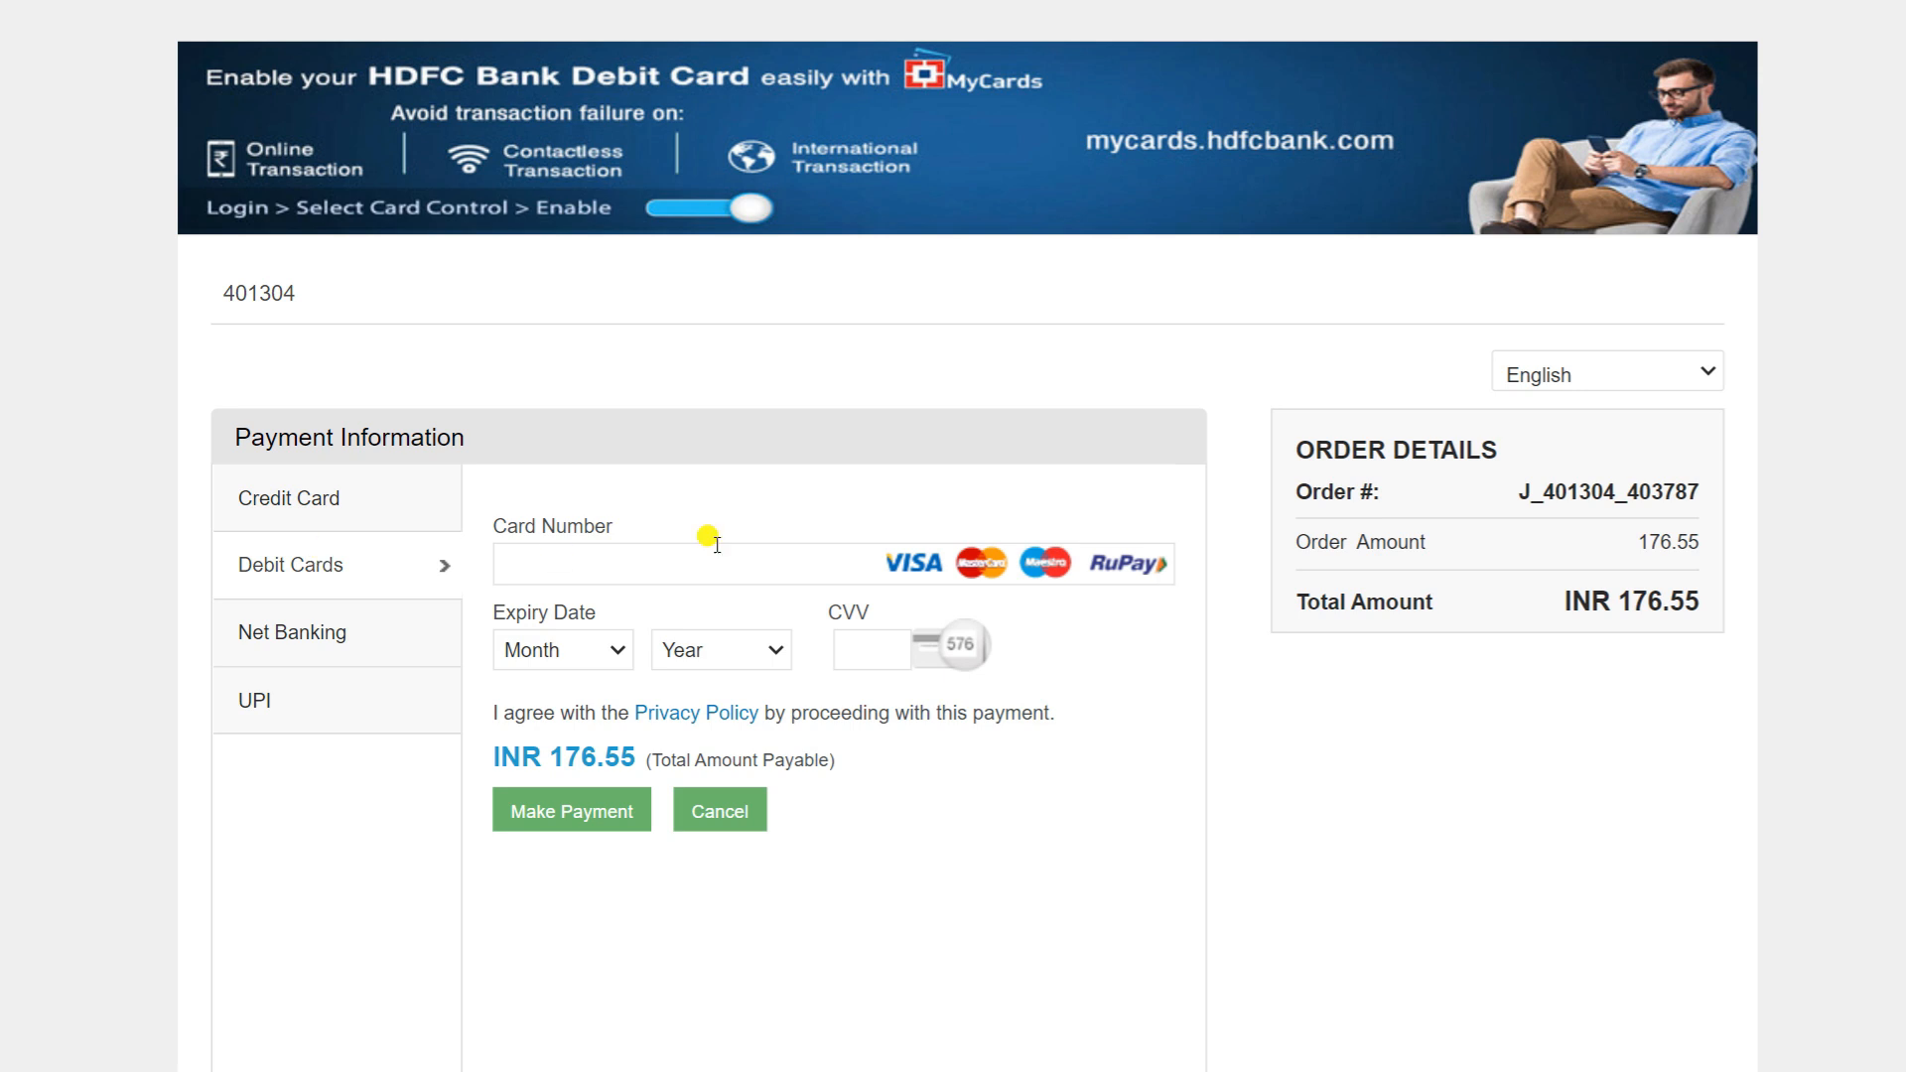